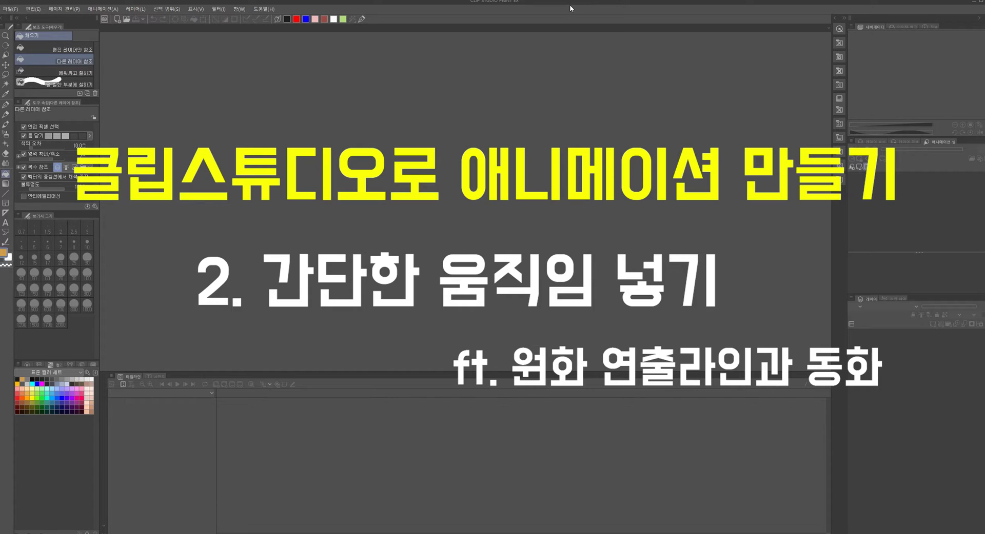
# Start a new work of the animation type and choose the folder in which it is stored
pyautogui.click(10, 9)
pyautogui.click(67, 21)
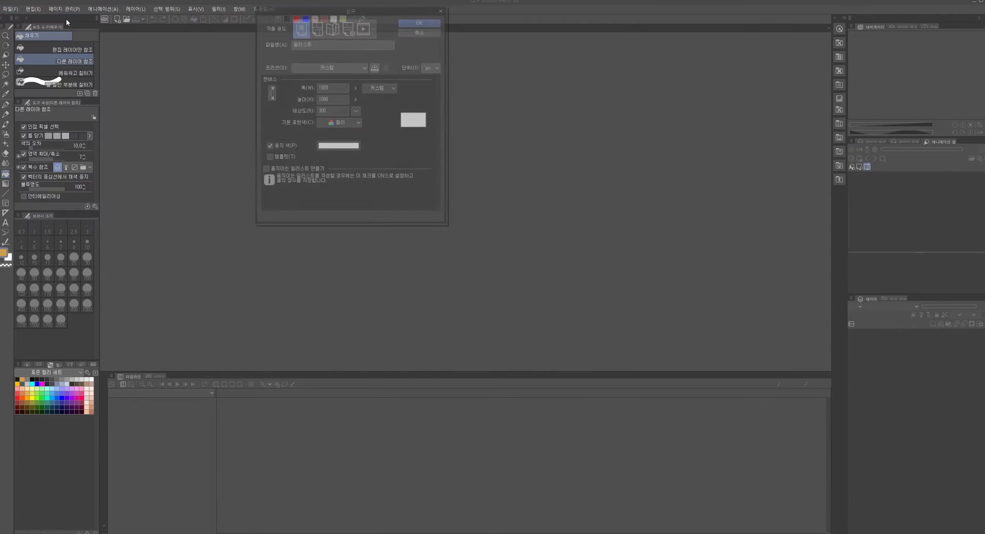
pyautogui.click(362, 29)
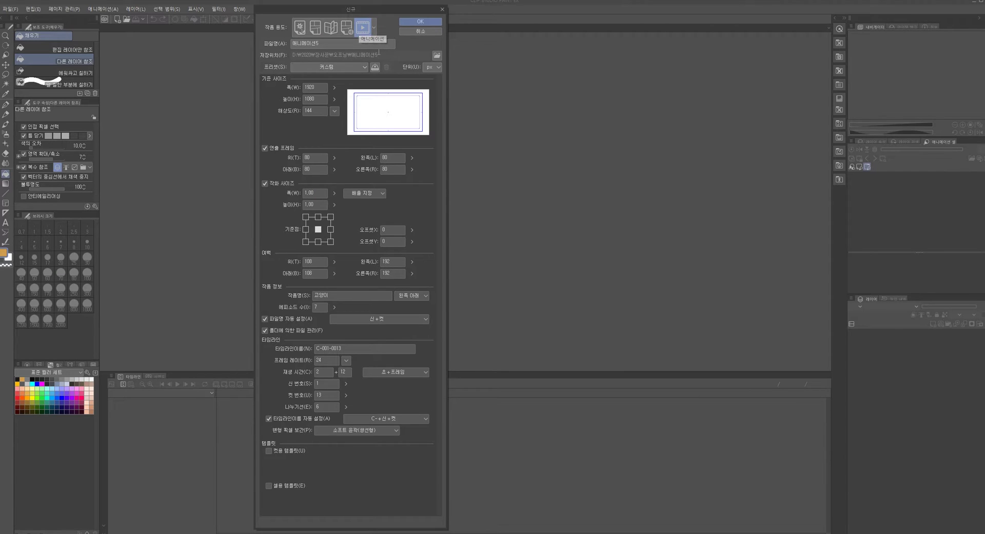
pyautogui.click(436, 54)
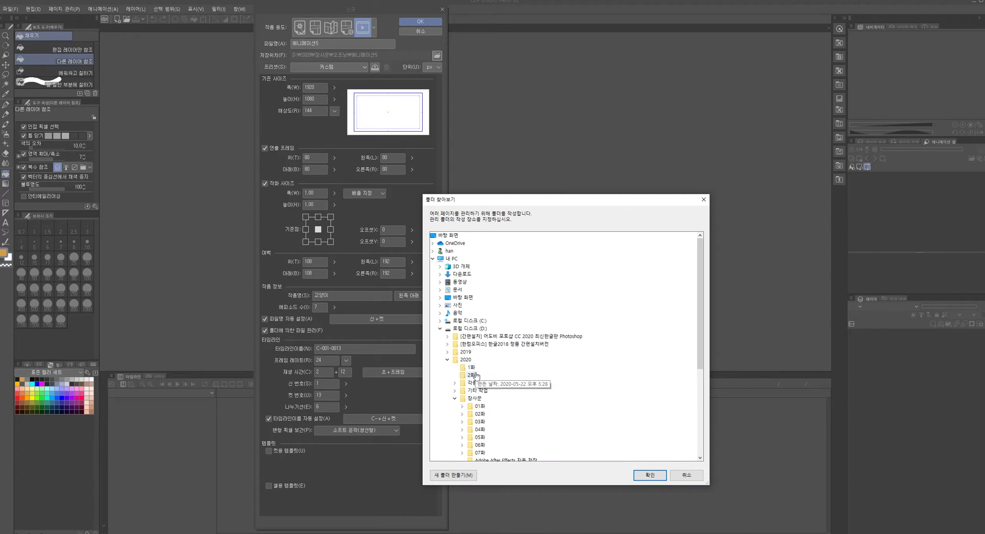
pyautogui.moveTo(700, 303); pyautogui.dragTo(700, 336)
pyautogui.doubleClick(479, 344)
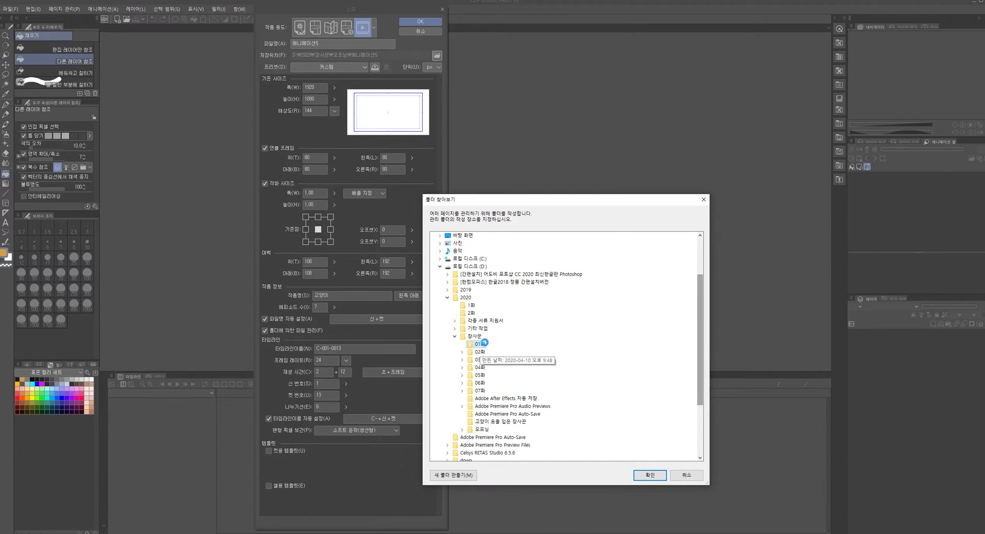
pyautogui.click(648, 474)
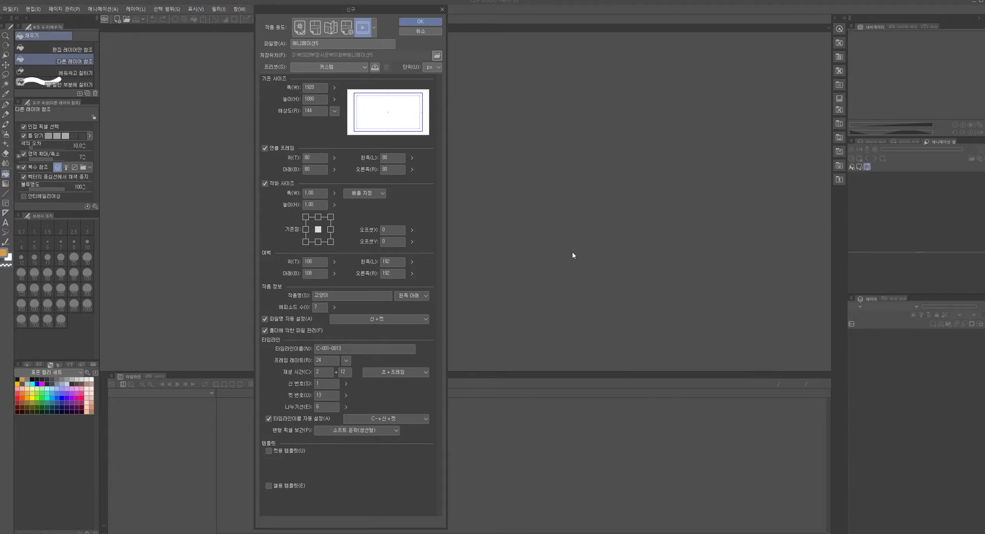
# Create the animation work, open the canvas of page 1 and close the page overview
pyautogui.click(426, 32)
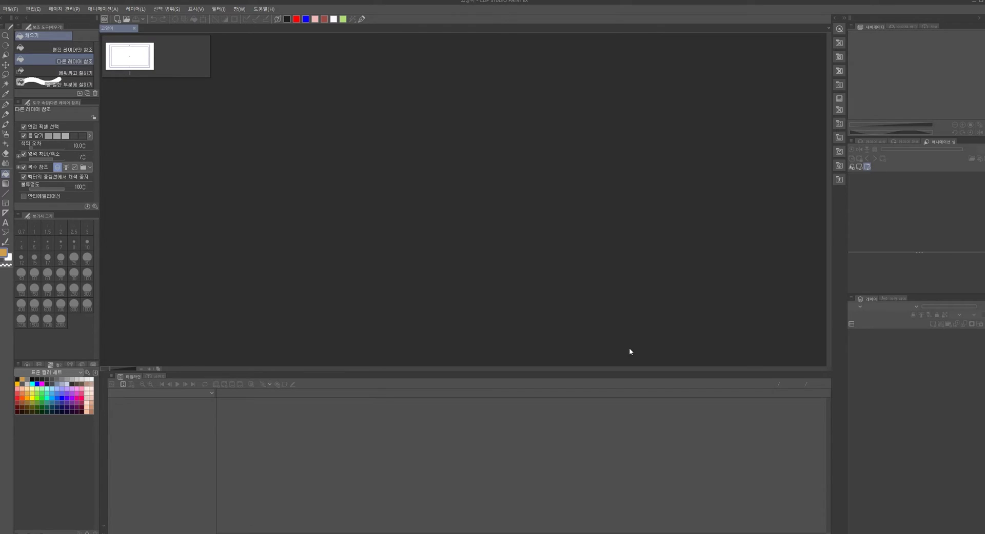
pyautogui.doubleClick(142, 55)
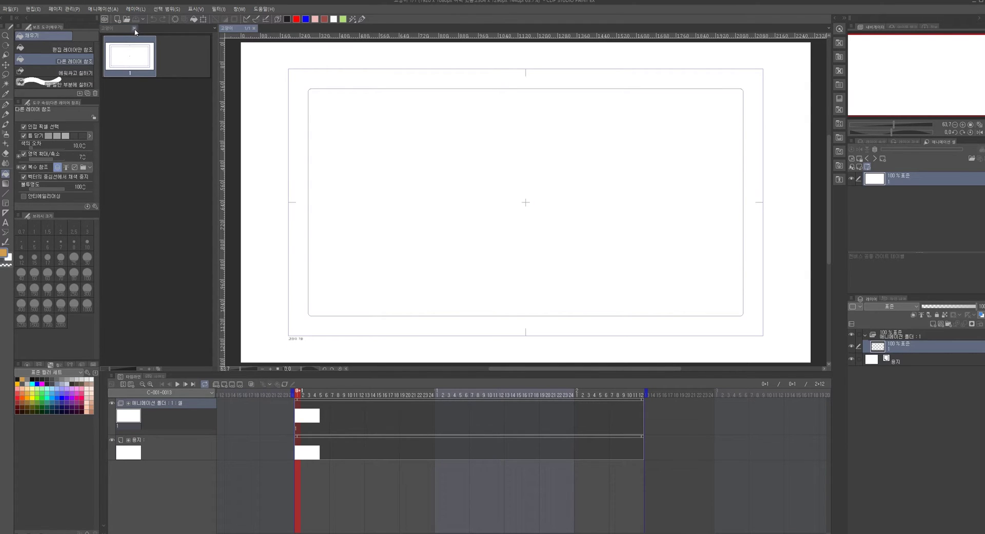
pyautogui.click(134, 29)
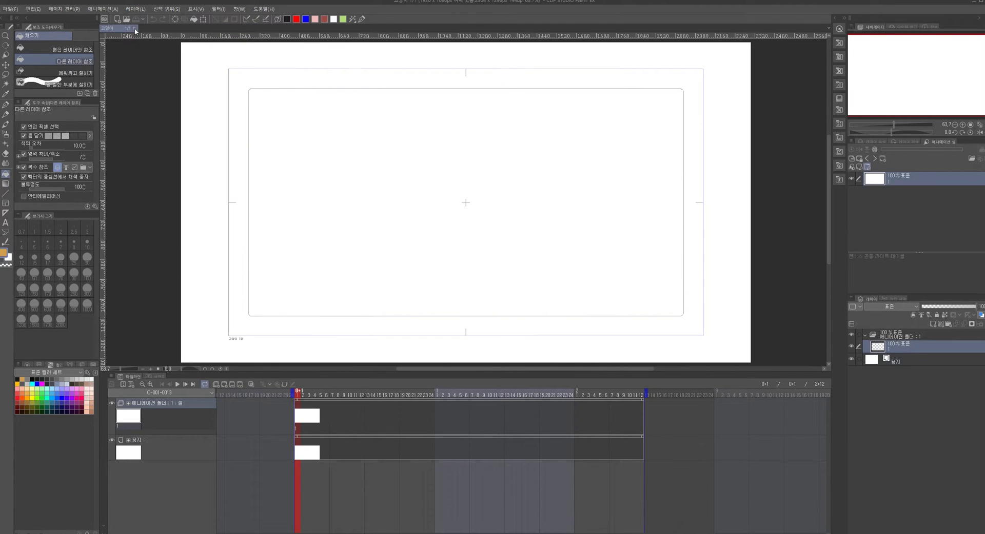
# Show the Sub View palette and bring up the reference sheet of the cream hooded cat, framed on its full front view
pyautogui.click(239, 8)
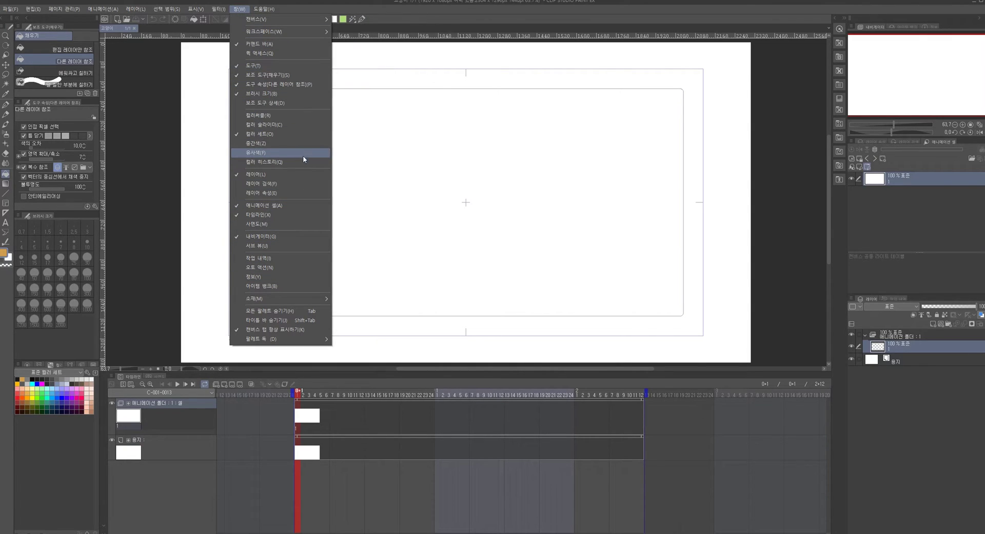
pyautogui.click(303, 246)
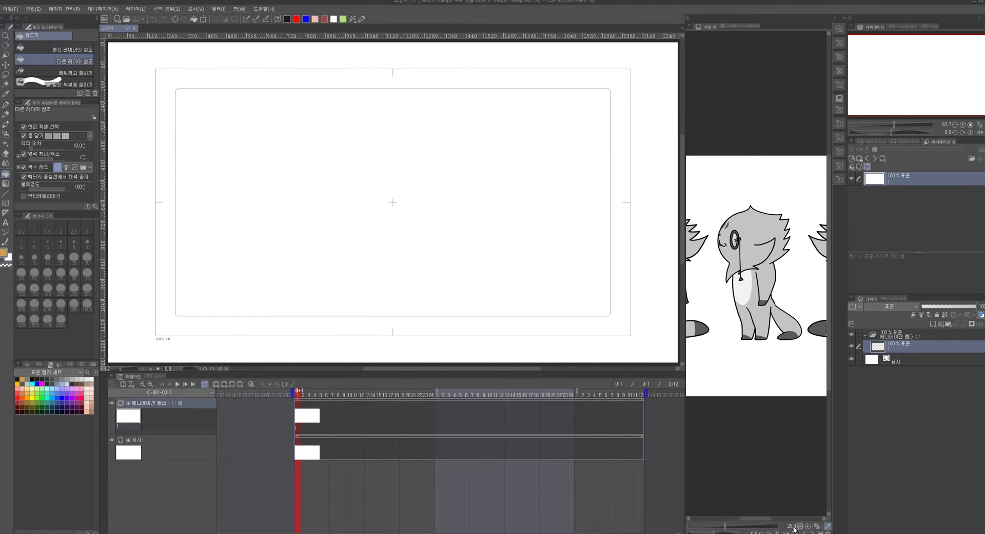
pyautogui.click(811, 531)
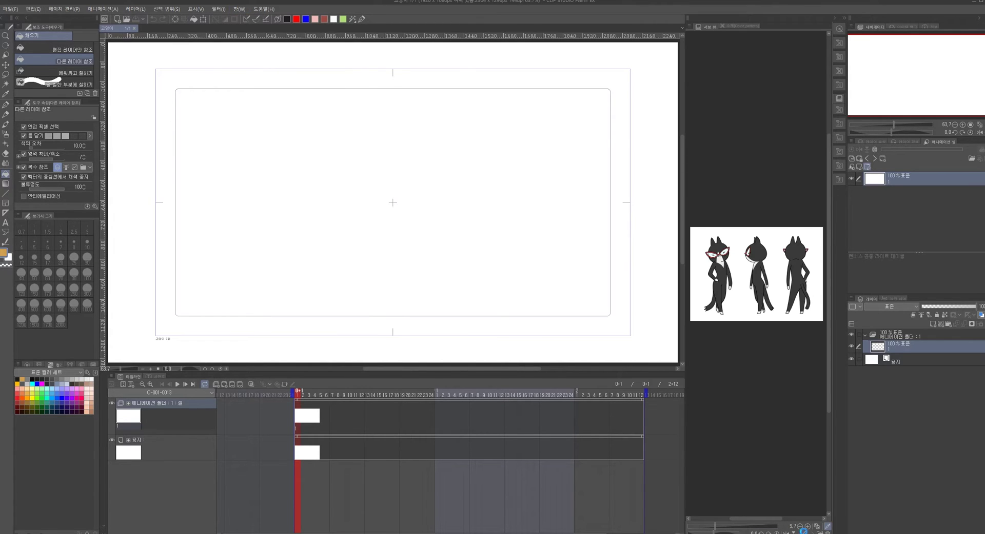
pyautogui.click(805, 532)
pyautogui.click(805, 533)
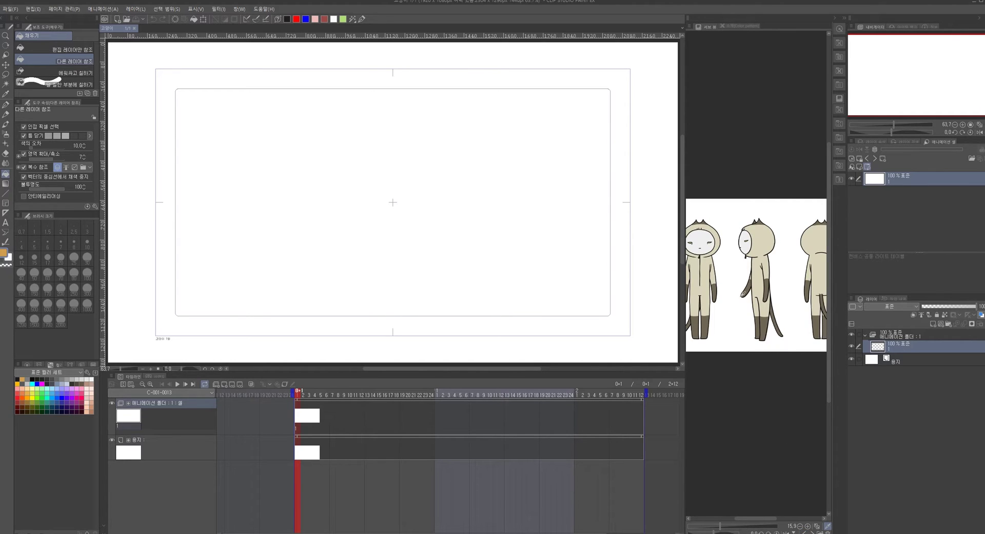
pyautogui.scroll(5, 763, 298)
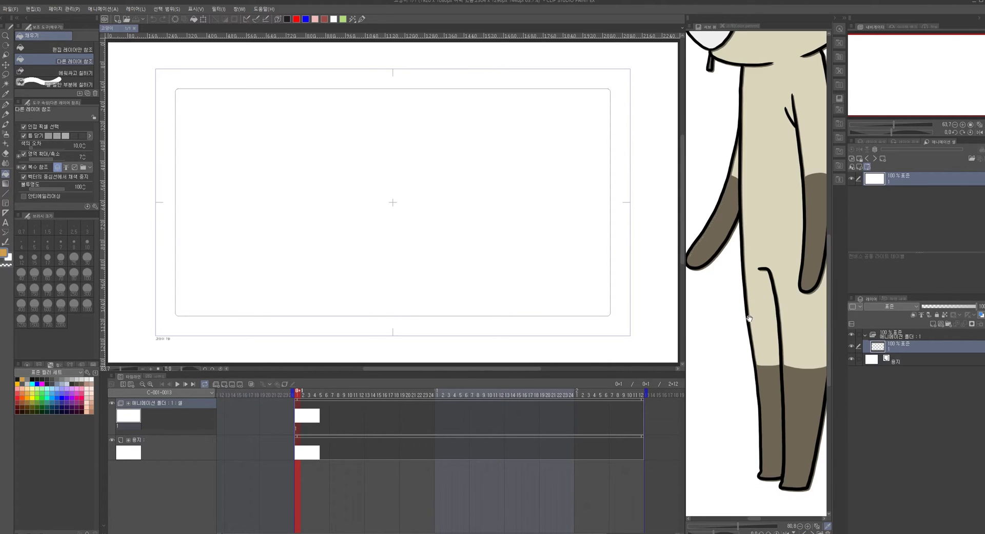
pyautogui.moveTo(738, 527); pyautogui.dragTo(725, 527)
pyautogui.moveTo(744, 291); pyautogui.dragTo(794, 306)
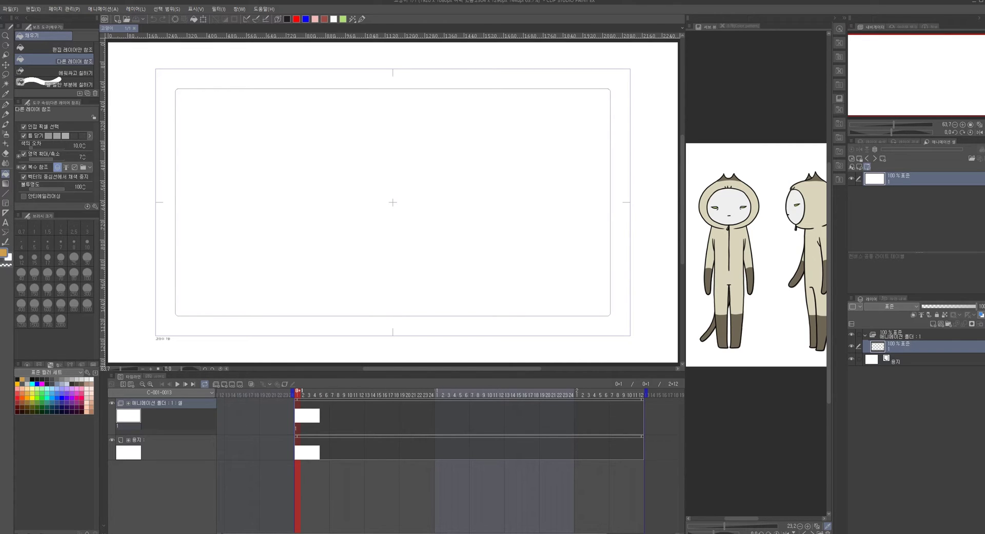
# Move the timeline's end marker out past the 3-second mark
pyautogui.hscroll(2, 595, 510)
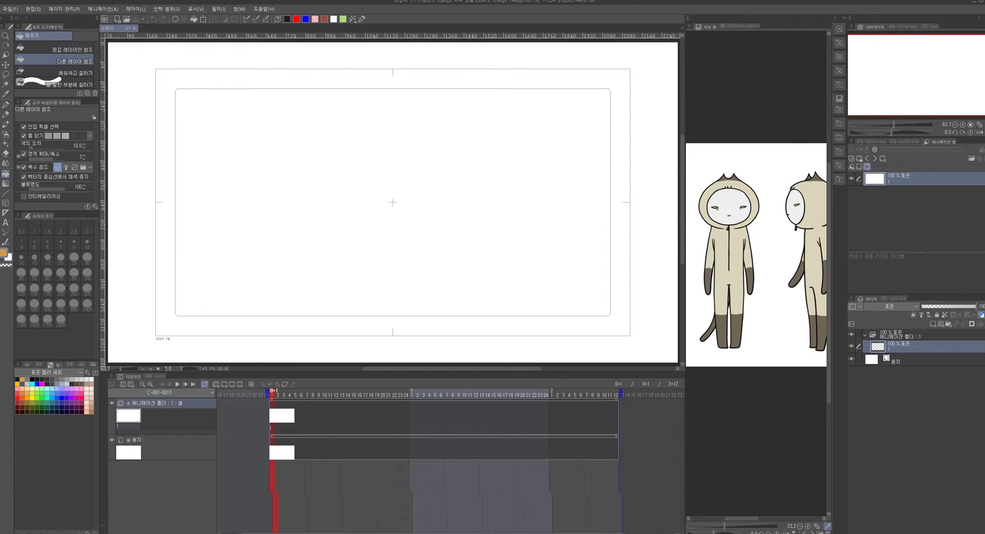
pyautogui.hscroll(5, 662, 459)
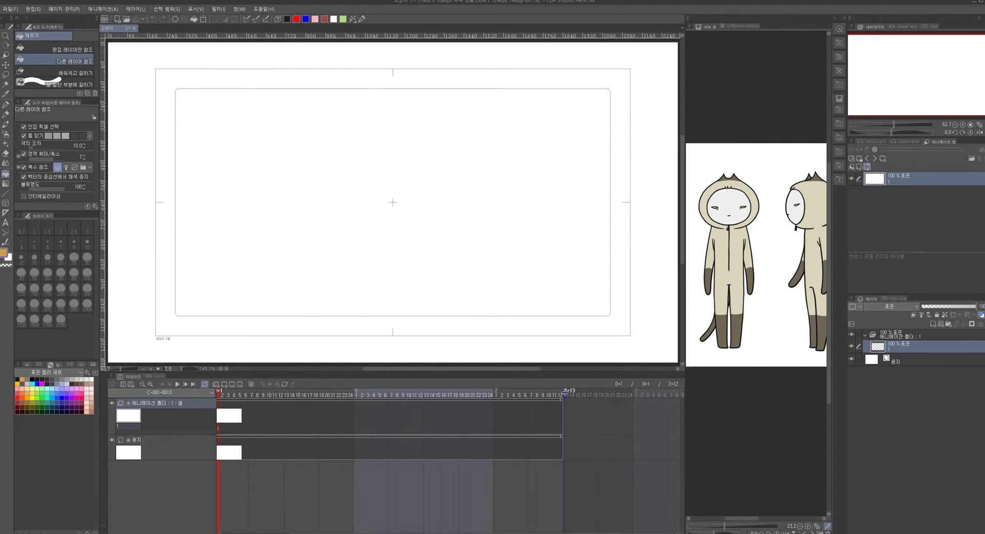
pyautogui.click(647, 395)
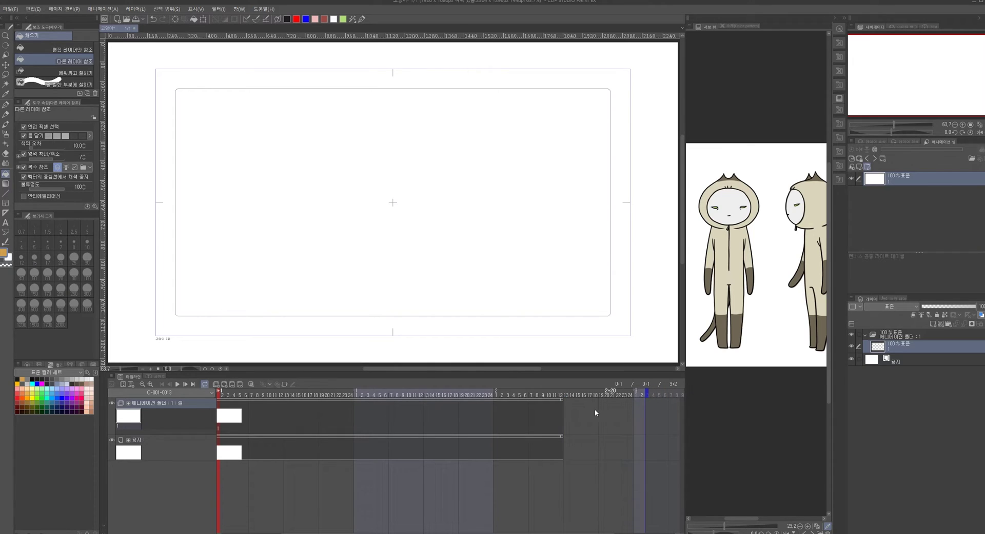
pyautogui.rightClick(168, 402)
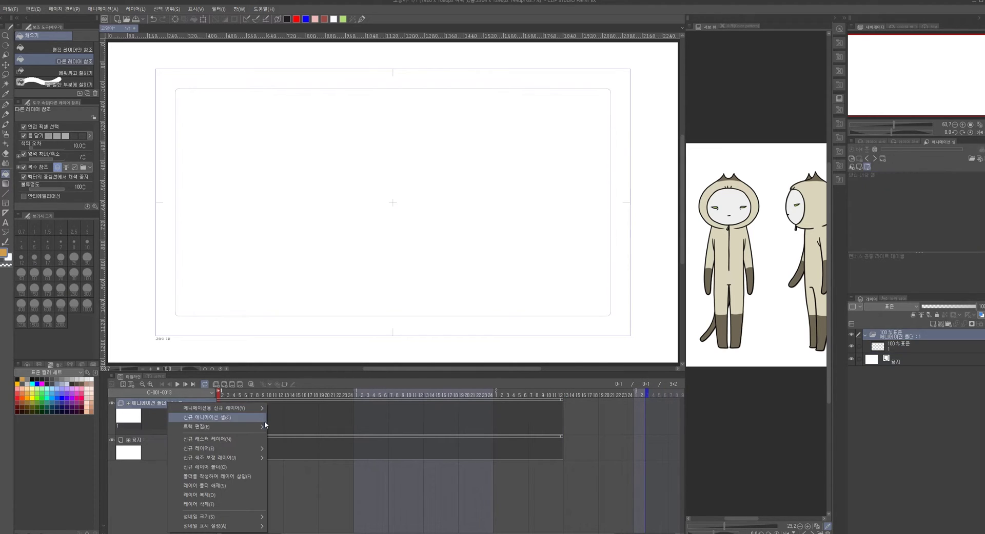
pyautogui.click(207, 418)
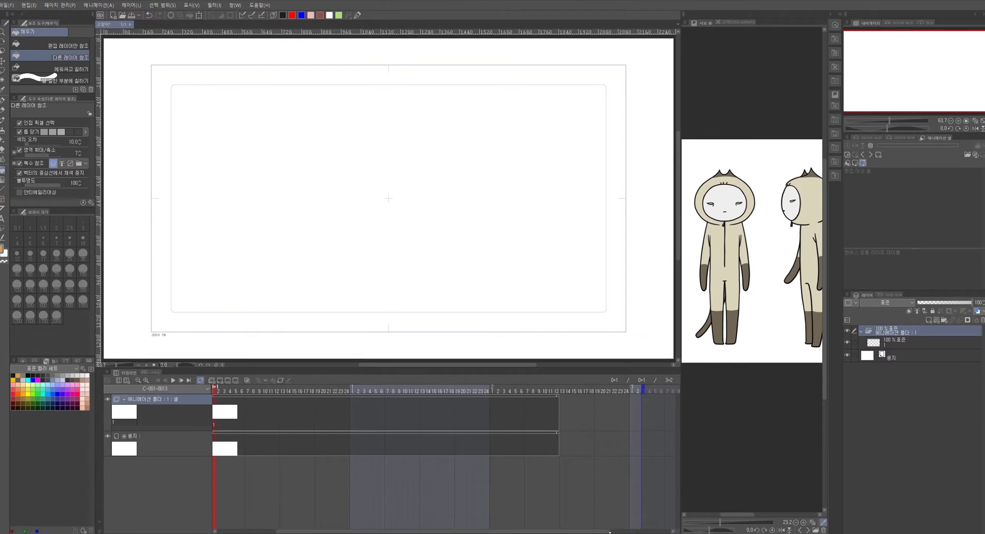
# Extend the timeline's end marker to 3+24 (seconds + frames)
pyautogui.moveTo(610, 532); pyautogui.dragTo(670, 533)
pyautogui.moveTo(561, 391); pyautogui.dragTo(661, 391)
pyautogui.moveTo(605, 532); pyautogui.dragTo(647, 531)
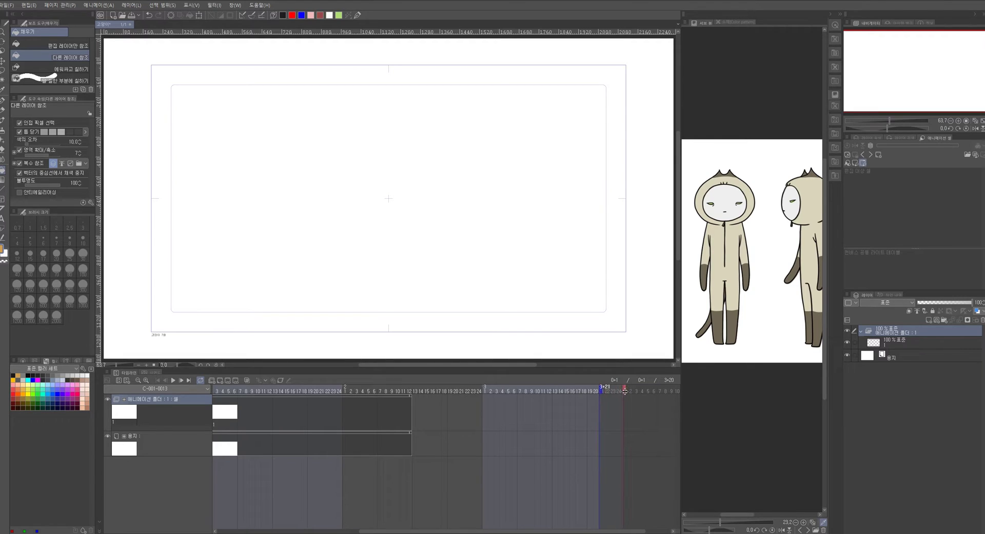
# Stretch the clips of the animation folder and paper tracks to the end of the timeline
pyautogui.moveTo(410, 397); pyautogui.dragTo(622, 398)
pyautogui.click(411, 434)
pyautogui.moveTo(412, 434); pyautogui.dragTo(622, 430)
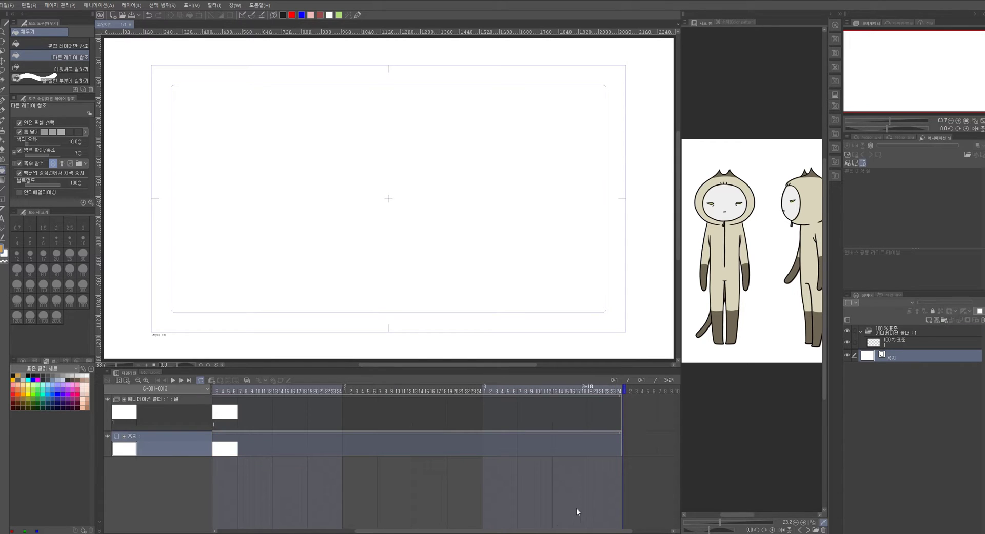
pyautogui.moveTo(500, 532); pyautogui.dragTo(362, 532)
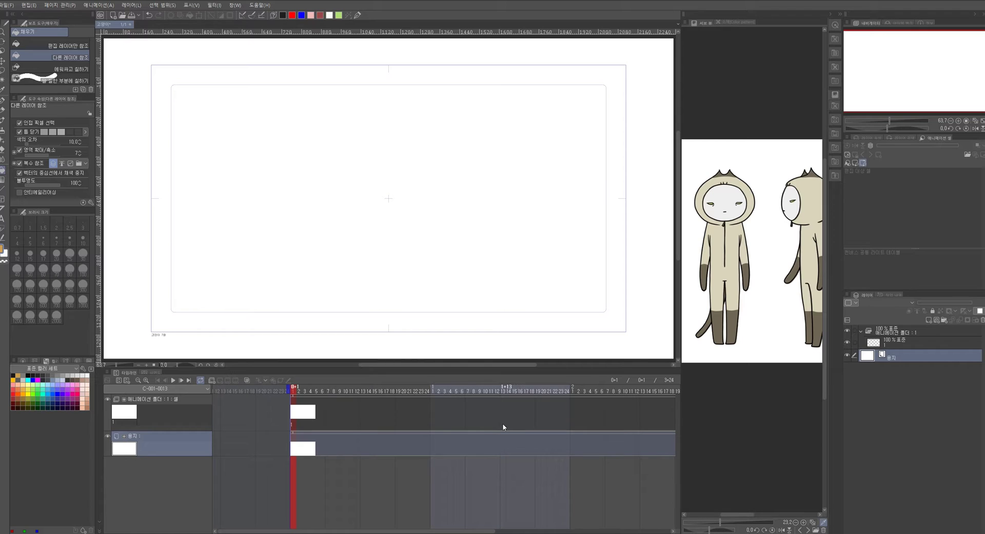
pyautogui.moveTo(440, 533); pyautogui.dragTo(455, 533)
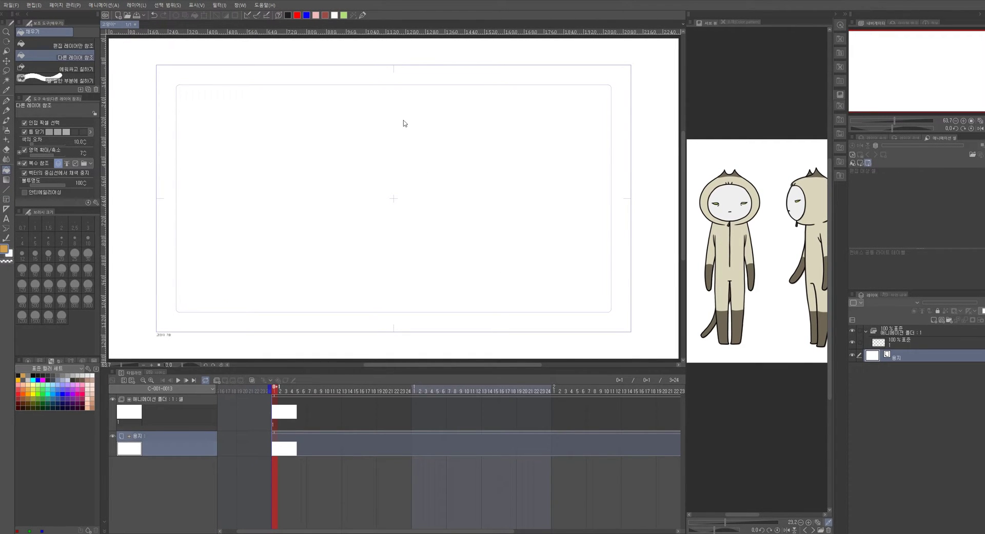
# Put the cel 1 layer into a new layer folder inside the animation folder
pyautogui.click(287, 409)
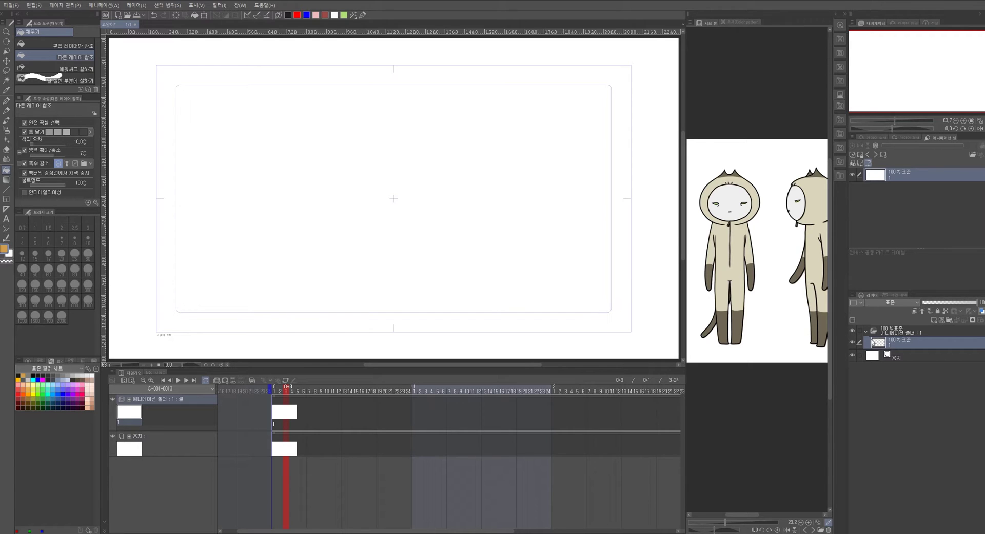
pyautogui.rightClick(893, 345)
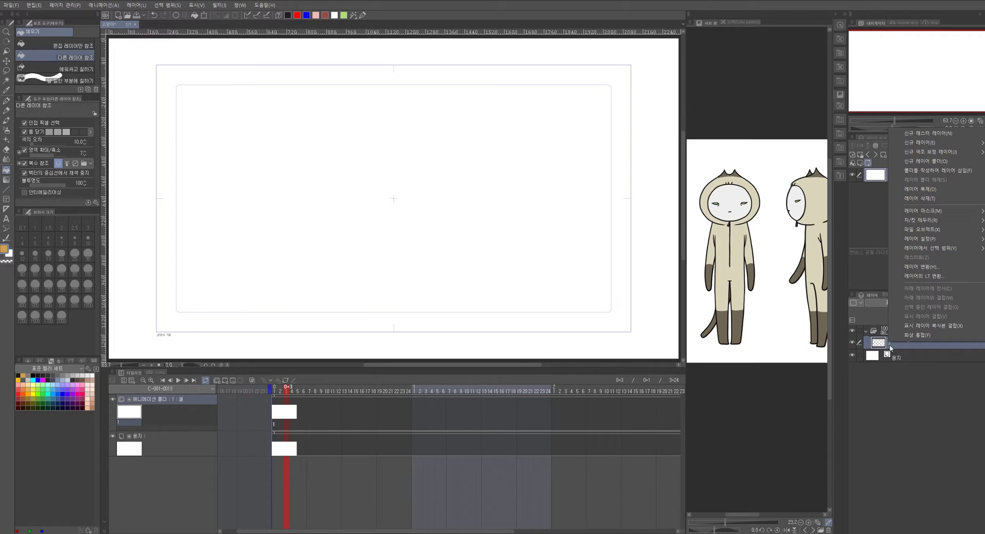
pyautogui.click(947, 171)
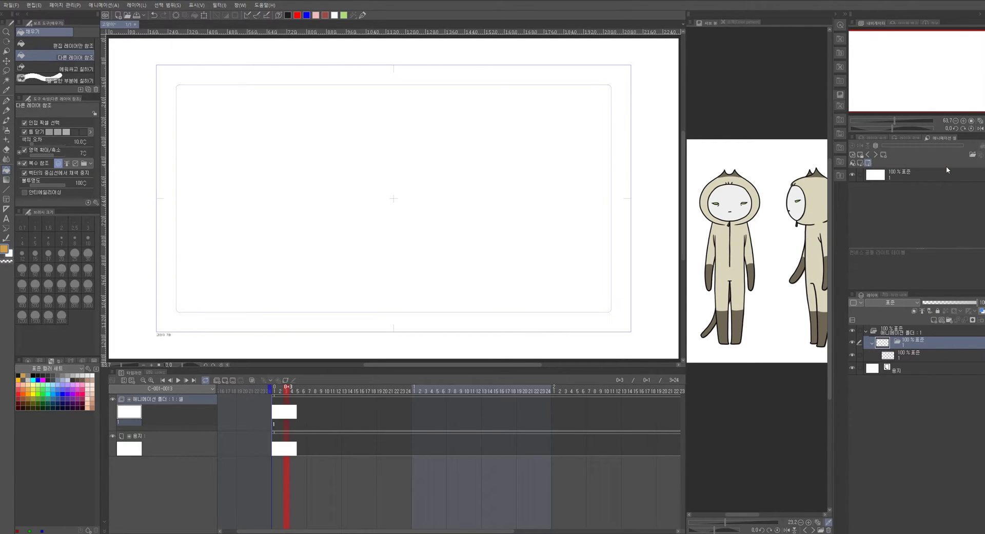
# Set the layer inside folder 1 as a draft layer and add a layer named 라인 above it
pyautogui.click(923, 356)
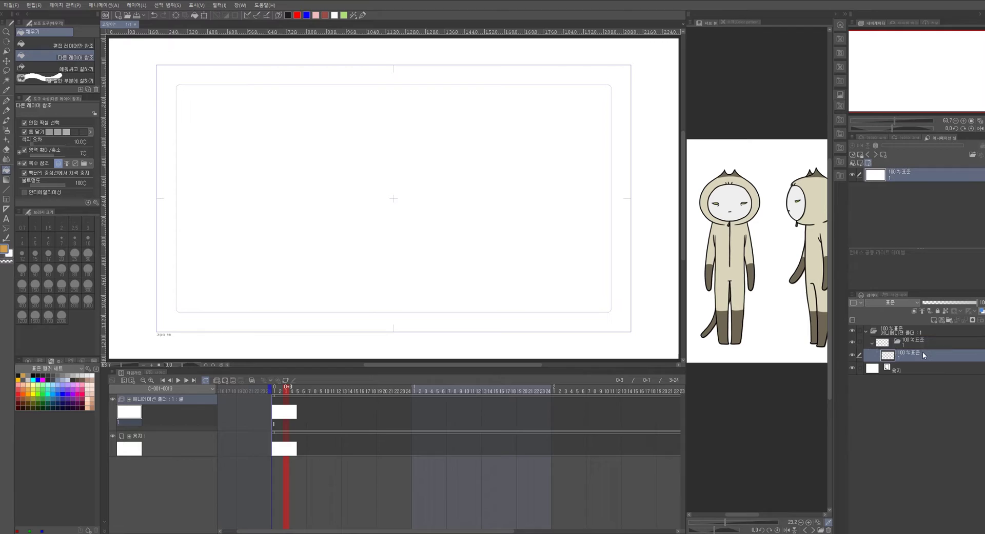
pyautogui.click(932, 313)
pyautogui.click(933, 321)
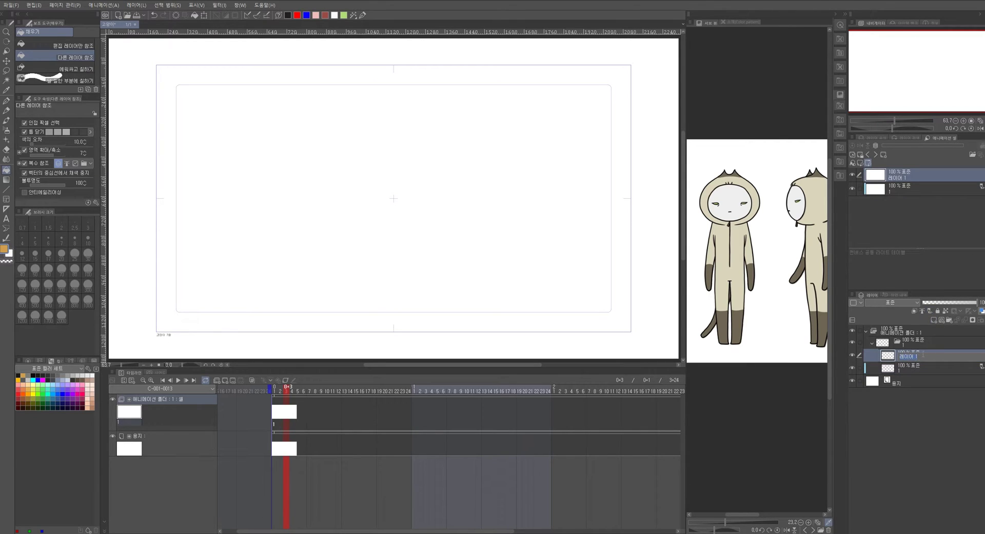
pyautogui.write('1이')
pyautogui.press('Return')
# Add another layer in folder 1, place it below 라인 and name it 색선
pyautogui.click(934, 321)
pyautogui.moveTo(905, 369); pyautogui.dragTo(911, 373)
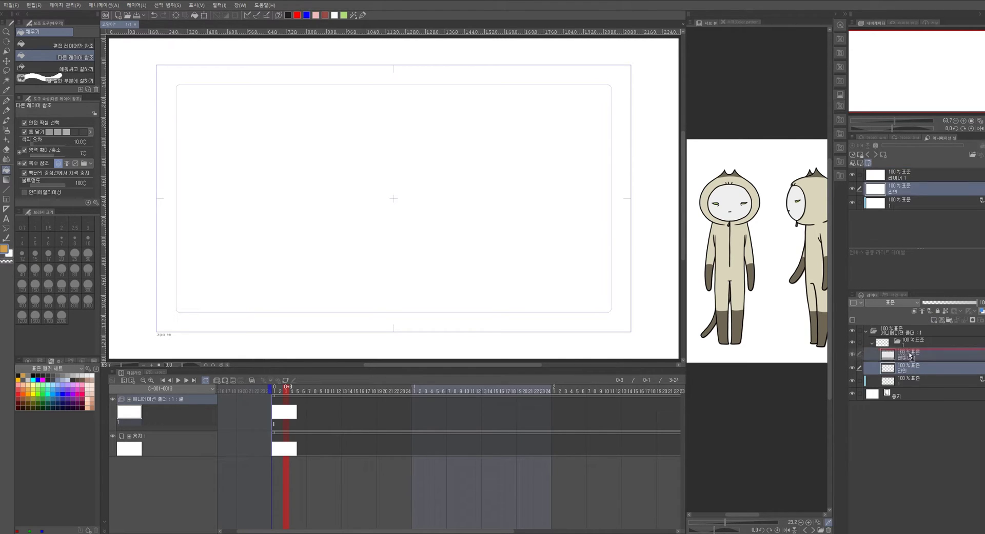
pyautogui.doubleClick(910, 373)
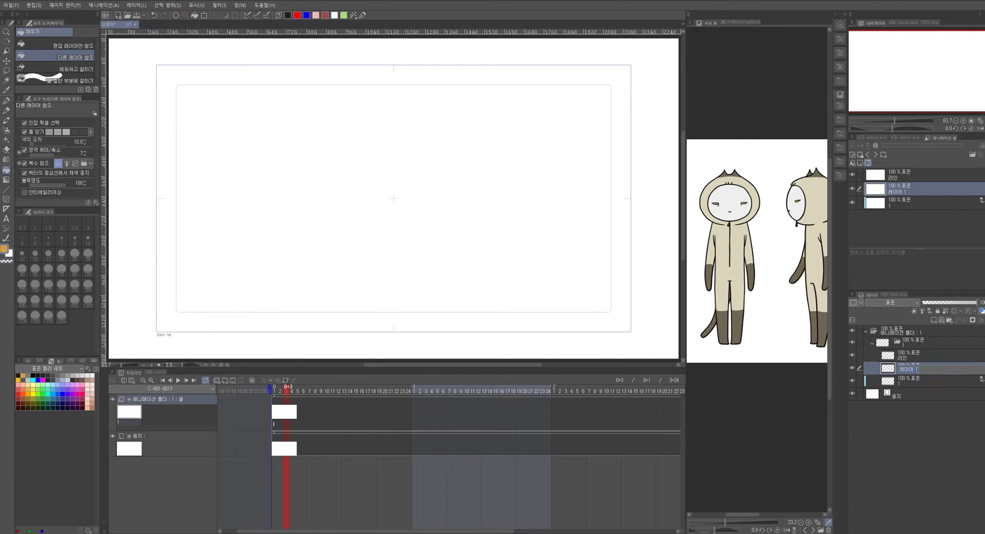
pyautogui.write('ㅅ')
pyautogui.write('선')
pyautogui.press('Return')
# Add a layer below 색선 in folder 1 and name it 칼라
pyautogui.click(933, 320)
pyautogui.moveTo(916, 368); pyautogui.dragTo(916, 382)
pyautogui.doubleClick(908, 382)
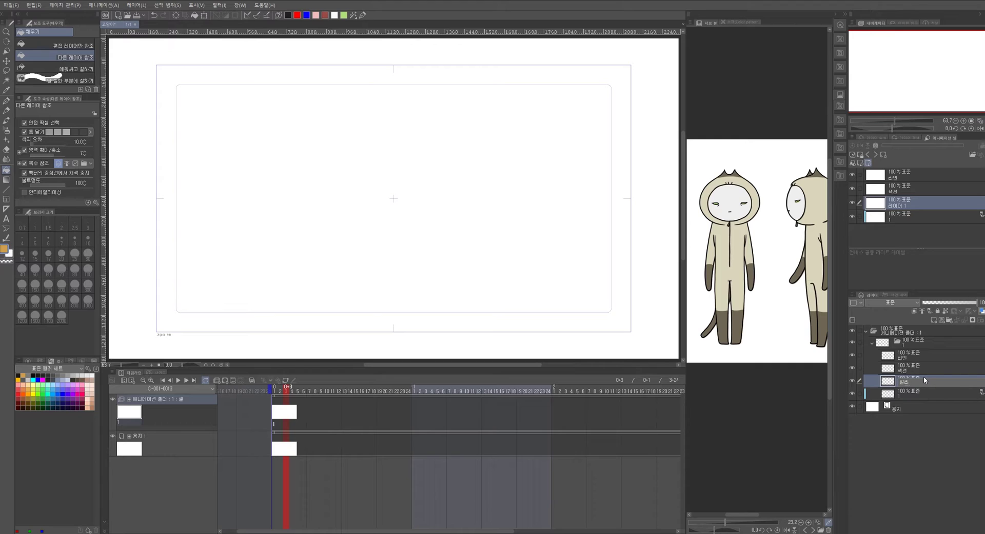
# Rename the draft layer at the bottom of folder 1 to 스케치
pyautogui.hotkey('alt', '[')
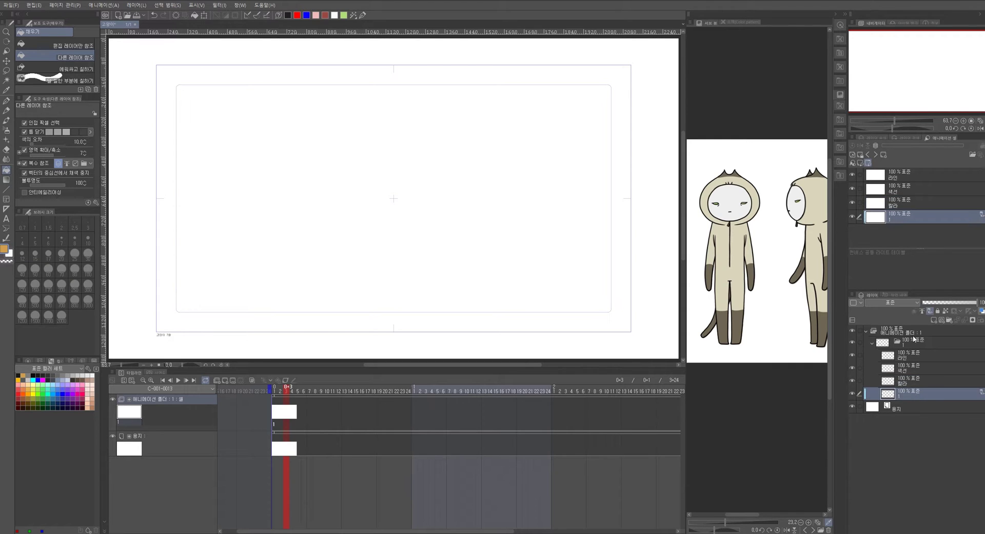
pyautogui.doubleClick(905, 396)
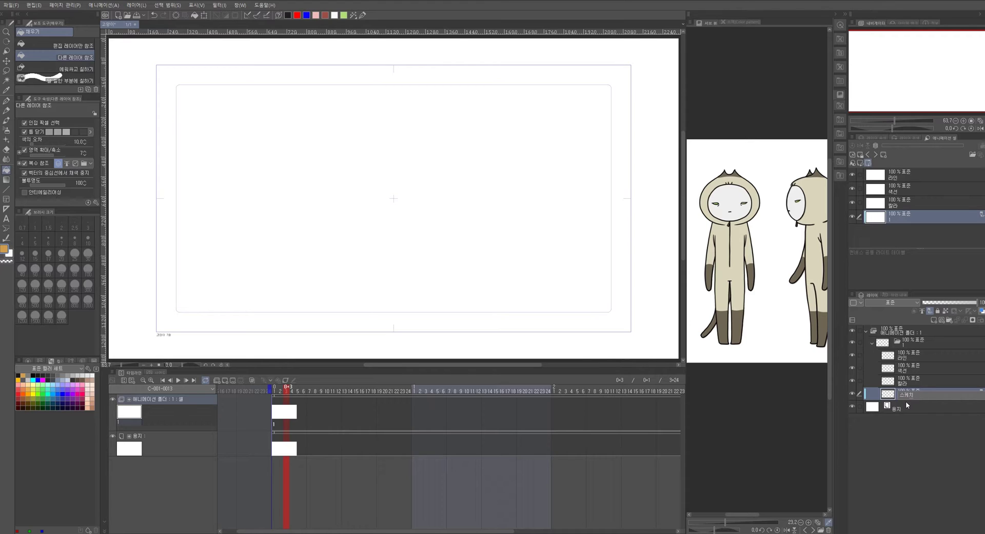
pyautogui.press('Return')
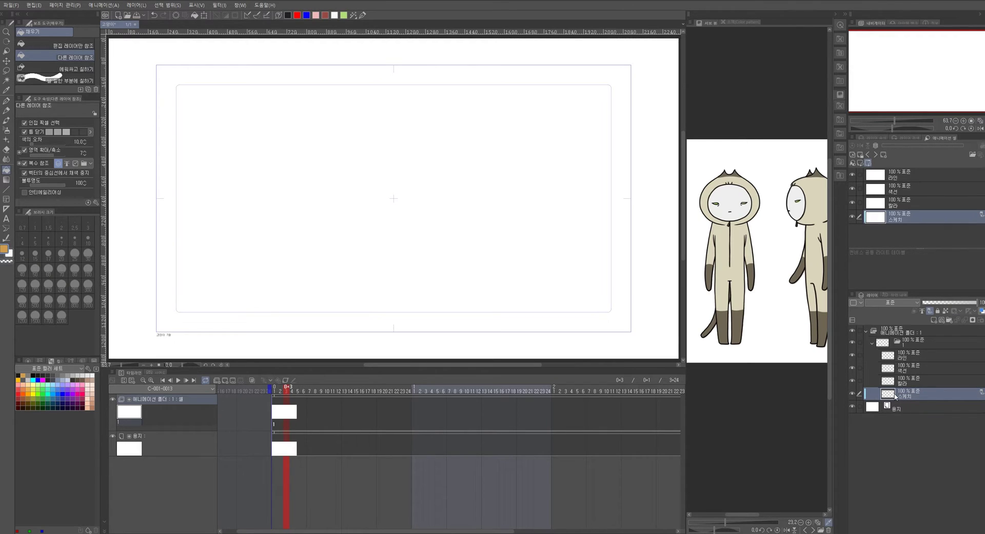
# Set the 스케치 layer's opacity to 45% and sketch a large round head outline with the red G-pen
pyautogui.click(6, 101)
pyautogui.click(297, 16)
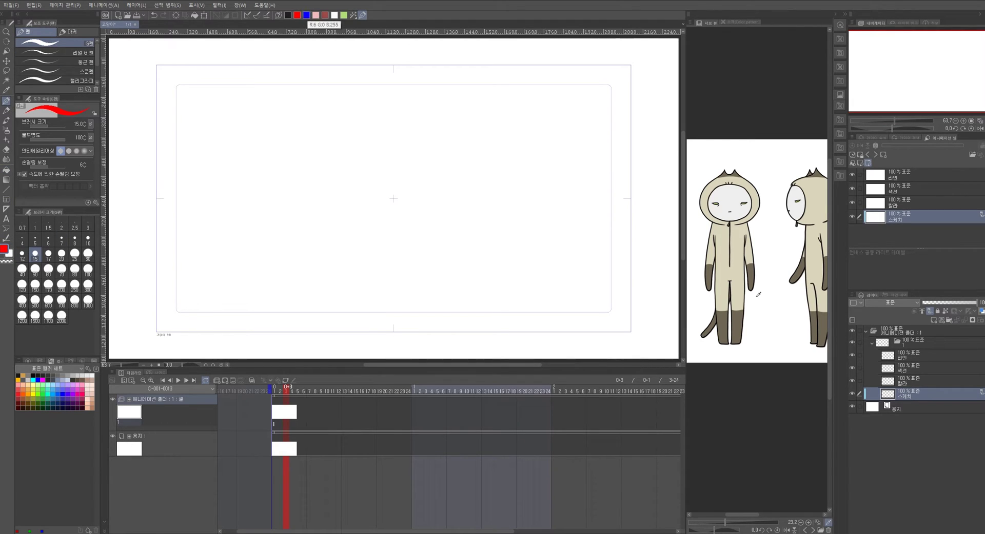
pyautogui.moveTo(400, 116)
pyautogui.mouseDown()
pyautogui.moveTo(551, 203)
pyautogui.moveTo(554, 161)
pyautogui.mouseUp()
pyautogui.hotkey('ctrl', 'z')
pyautogui.click(950, 304)
pyautogui.click(947, 304)
pyautogui.moveTo(408, 97)
pyautogui.mouseDown()
pyautogui.moveTo(340, 148)
pyautogui.moveTo(377, 272)
pyautogui.moveTo(488, 262)
pyautogui.moveTo(524, 144)
pyautogui.moveTo(404, 102)
pyautogui.moveTo(387, 106)
pyautogui.moveTo(444, 95)
pyautogui.mouseUp()
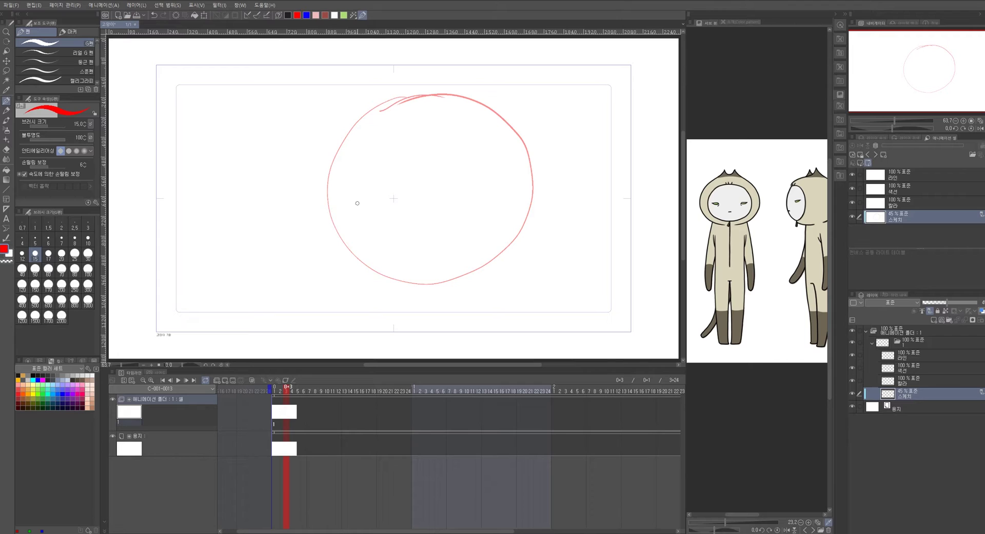
# Sketch curved horizontal and vertical face guidelines across the head circle for a face turned to the left
pyautogui.moveTo(331, 208); pyautogui.dragTo(521, 186)
pyautogui.hotkey('ctrl', 'z')
pyautogui.moveTo(327, 177)
pyautogui.mouseDown()
pyautogui.moveTo(490, 176)
pyautogui.moveTo(520, 189)
pyautogui.moveTo(434, 168)
pyautogui.moveTo(509, 169)
pyautogui.moveTo(374, 156)
pyautogui.moveTo(494, 158)
pyautogui.mouseUp()
pyautogui.hotkey('ctrl', 'z')
pyautogui.hotkey('ctrl', 'z')
pyautogui.moveTo(383, 109); pyautogui.dragTo(393, 267)
pyautogui.hotkey('ctrl', 'z')
pyautogui.hotkey('ctrl', 'z')
pyautogui.moveTo(391, 106)
pyautogui.mouseDown()
pyautogui.moveTo(331, 222)
pyautogui.moveTo(354, 262)
pyautogui.moveTo(428, 284)
pyautogui.mouseUp()
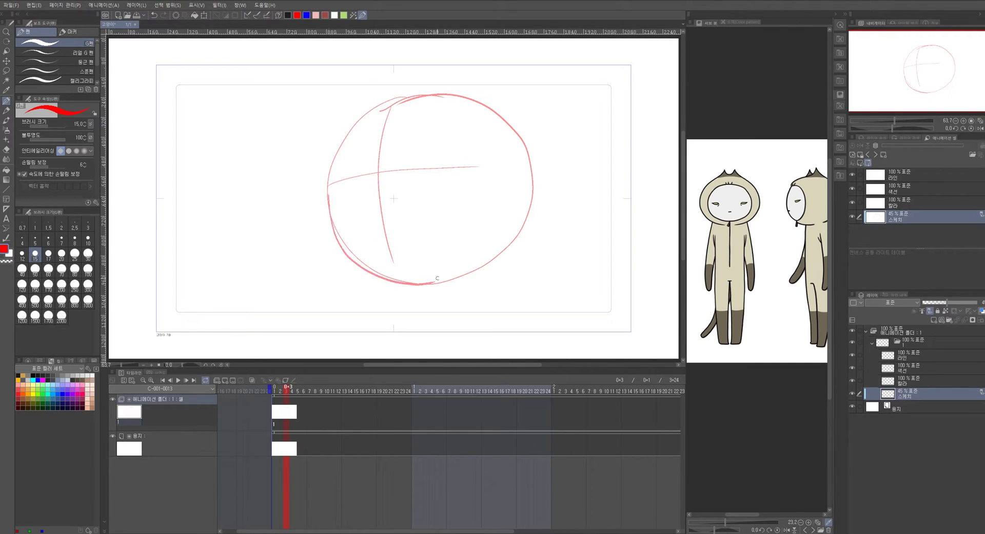
# Sketch the hood's face opening inside the head circle and reinforce the curved vertical guideline
pyautogui.moveTo(327, 203)
pyautogui.mouseDown()
pyautogui.moveTo(341, 156)
pyautogui.moveTo(384, 128)
pyautogui.moveTo(430, 129)
pyautogui.moveTo(465, 152)
pyautogui.moveTo(488, 198)
pyautogui.mouseUp()
pyautogui.hotkey('ctrl', 'z')
pyautogui.hotkey('ctrl', 'z')
pyautogui.moveTo(340, 147)
pyautogui.mouseDown()
pyautogui.moveTo(486, 154)
pyautogui.moveTo(495, 259)
pyautogui.moveTo(480, 275)
pyautogui.mouseUp()
pyautogui.moveTo(408, 93)
pyautogui.mouseDown()
pyautogui.moveTo(385, 255)
pyautogui.moveTo(393, 278)
pyautogui.mouseUp()
# Sketch two narrow eyes along the horizontal guideline and a short mouth line below them
pyautogui.moveTo(325, 185)
pyautogui.mouseDown()
pyautogui.moveTo(474, 170)
pyautogui.moveTo(424, 169)
pyautogui.moveTo(447, 166)
pyautogui.moveTo(424, 174)
pyautogui.mouseUp()
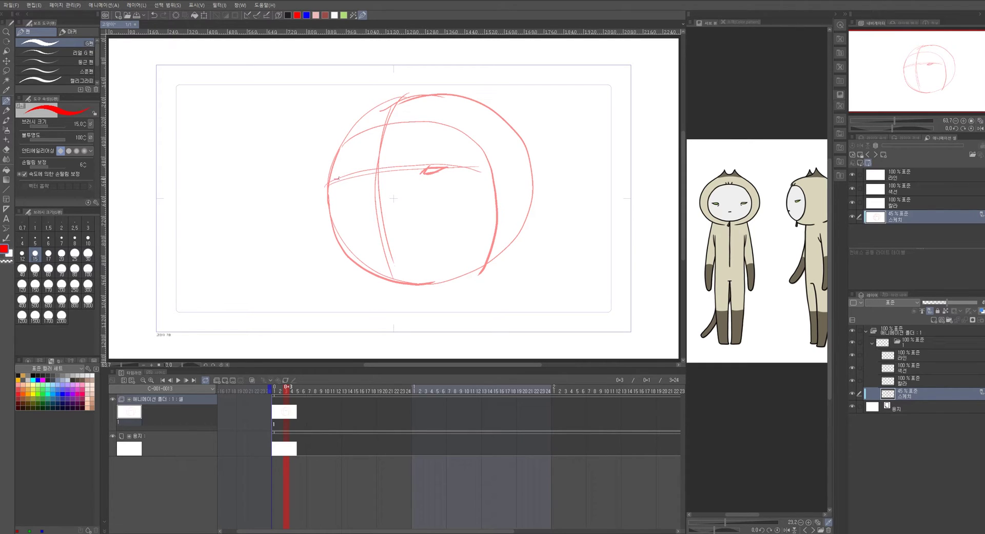
pyautogui.moveTo(342, 180)
pyautogui.mouseDown()
pyautogui.moveTo(352, 180)
pyautogui.moveTo(335, 183)
pyautogui.mouseUp()
pyautogui.moveTo(373, 219); pyautogui.dragTo(397, 217)
# Sketch the pointed ears and outer hood outline, then reinforce the face opening and add a small zipper pull under the chin
pyautogui.moveTo(435, 79)
pyautogui.mouseDown()
pyautogui.moveTo(457, 88)
pyautogui.moveTo(470, 79)
pyautogui.moveTo(431, 81)
pyautogui.moveTo(457, 78)
pyautogui.moveTo(518, 129)
pyautogui.moveTo(534, 167)
pyautogui.moveTo(533, 215)
pyautogui.moveTo(501, 259)
pyautogui.mouseUp()
pyautogui.hotkey('ctrl', 'z')
pyautogui.moveTo(426, 78)
pyautogui.mouseDown()
pyautogui.moveTo(348, 134)
pyautogui.moveTo(329, 165)
pyautogui.moveTo(327, 215)
pyautogui.moveTo(366, 271)
pyautogui.moveTo(396, 283)
pyautogui.mouseUp()
pyautogui.moveTo(343, 145)
pyautogui.mouseDown()
pyautogui.moveTo(377, 123)
pyautogui.moveTo(476, 143)
pyautogui.moveTo(487, 239)
pyautogui.moveTo(414, 283)
pyautogui.mouseUp()
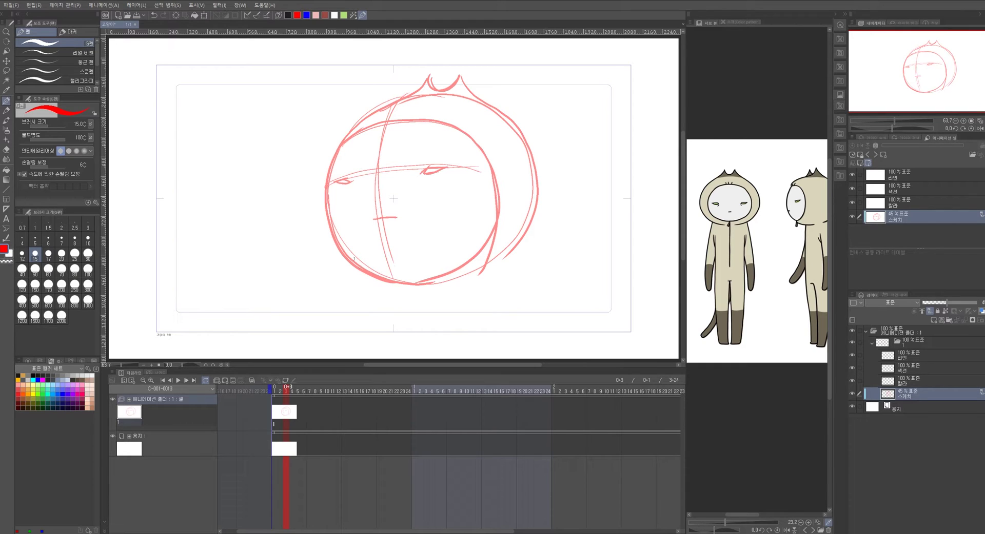
pyautogui.moveTo(358, 265)
pyautogui.mouseDown()
pyautogui.moveTo(435, 272)
pyautogui.moveTo(489, 226)
pyautogui.mouseUp()
pyautogui.moveTo(425, 271)
pyautogui.mouseDown()
pyautogui.moveTo(389, 296)
pyautogui.moveTo(397, 283)
pyautogui.mouseUp()
pyautogui.moveTo(531, 218)
pyautogui.mouseDown()
pyautogui.moveTo(517, 243)
pyautogui.moveTo(460, 285)
pyautogui.moveTo(426, 287)
pyautogui.mouseUp()
# Sketch the body's two side lines sloping down and outward from under the hood
pyautogui.moveTo(483, 271); pyautogui.dragTo(501, 322)
pyautogui.moveTo(412, 289); pyautogui.dragTo(406, 350)
pyautogui.moveTo(483, 276); pyautogui.dragTo(513, 358)
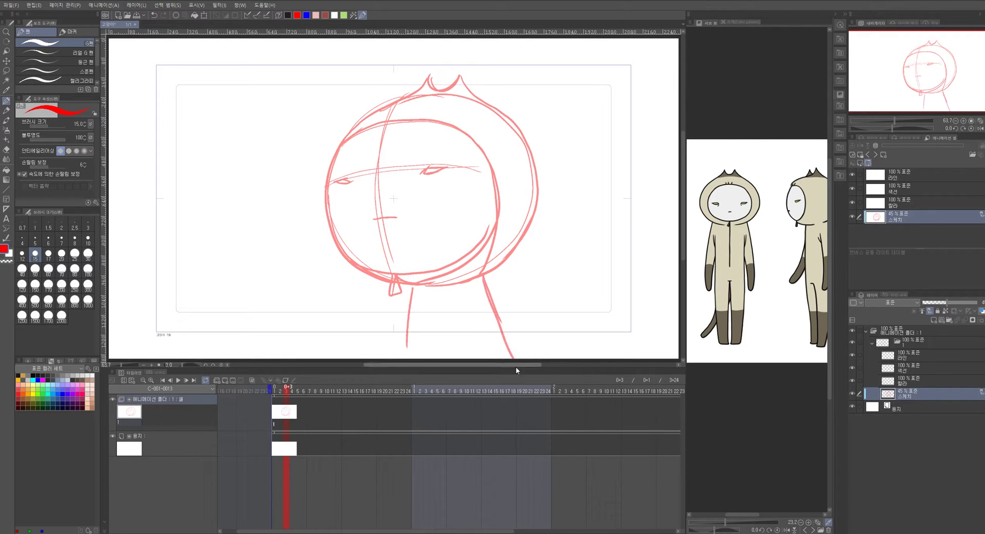
pyautogui.hotkey('ctrl', 'z')
pyautogui.hotkey('ctrl', 'z')
pyautogui.moveTo(404, 285); pyautogui.dragTo(391, 354)
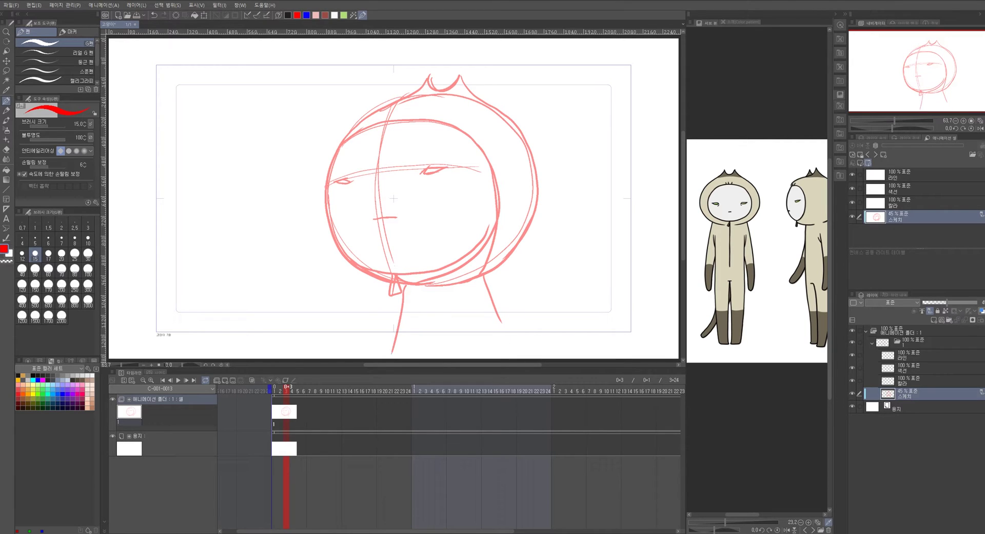
pyautogui.hotkey('ctrl', 'z')
pyautogui.moveTo(385, 282)
pyautogui.mouseDown()
pyautogui.moveTo(374, 358)
pyautogui.moveTo(364, 353)
pyautogui.mouseUp()
pyautogui.hotkey('ctrl', 'z')
pyautogui.moveTo(483, 276); pyautogui.dragTo(508, 355)
pyautogui.hotkey('ctrl', 'z')
pyautogui.hotkey('ctrl', 'z')
pyautogui.moveTo(384, 282); pyautogui.dragTo(368, 353)
pyautogui.moveTo(484, 275); pyautogui.dragTo(509, 359)
pyautogui.hotkey('ctrl', 'z')
pyautogui.moveTo(483, 279); pyautogui.dragTo(522, 358)
# Sketch the inner arm lines on both sides of the torso and the outer line of the far arm
pyautogui.moveTo(406, 287); pyautogui.dragTo(409, 341)
pyautogui.hotkey('ctrl', 'z')
pyautogui.moveTo(409, 285)
pyautogui.mouseDown()
pyautogui.moveTo(416, 340)
pyautogui.moveTo(407, 295)
pyautogui.moveTo(408, 335)
pyautogui.mouseUp()
pyautogui.hotkey('ctrl', 'z')
pyautogui.moveTo(385, 309); pyautogui.dragTo(381, 359)
pyautogui.moveTo(464, 309); pyautogui.dragTo(471, 359)
pyautogui.moveTo(370, 299); pyautogui.dragTo(354, 358)
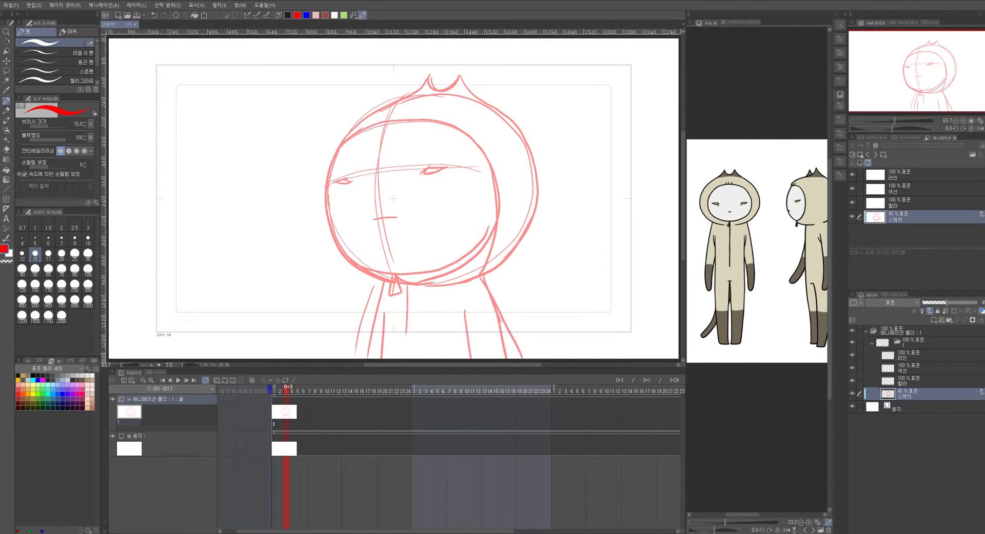
# Sketch the ear marking's boundary across the hood top, touch up the near arm line and move the sketch slightly to the right
pyautogui.moveTo(414, 96); pyautogui.dragTo(470, 98)
pyautogui.hotkey('ctrl', 'z')
pyautogui.moveTo(403, 98); pyautogui.dragTo(493, 104)
pyautogui.moveTo(465, 322); pyautogui.dragTo(470, 347)
pyautogui.click(6, 60)
pyautogui.moveTo(464, 250)
pyautogui.mouseDown()
pyautogui.moveTo(495, 248)
pyautogui.moveTo(482, 239)
pyautogui.mouseUp()
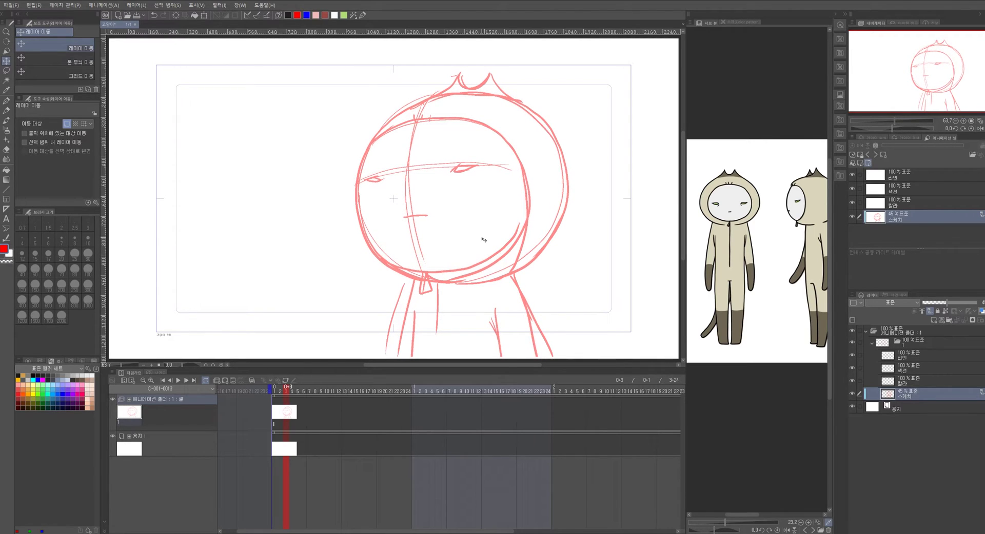
# Ink the ear tips and the back edge of the outer hood in black on the 라인 layer
pyautogui.click(6, 101)
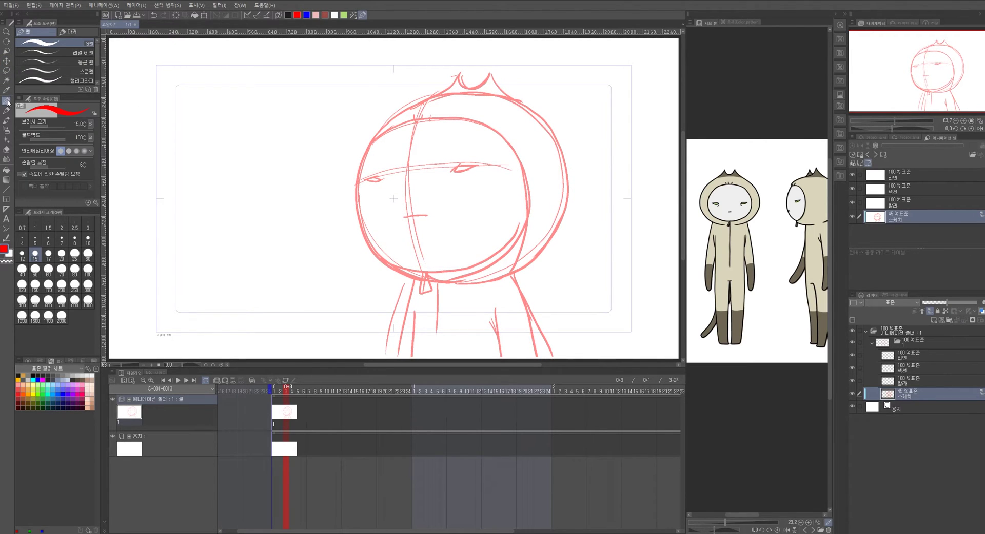
pyautogui.click(923, 354)
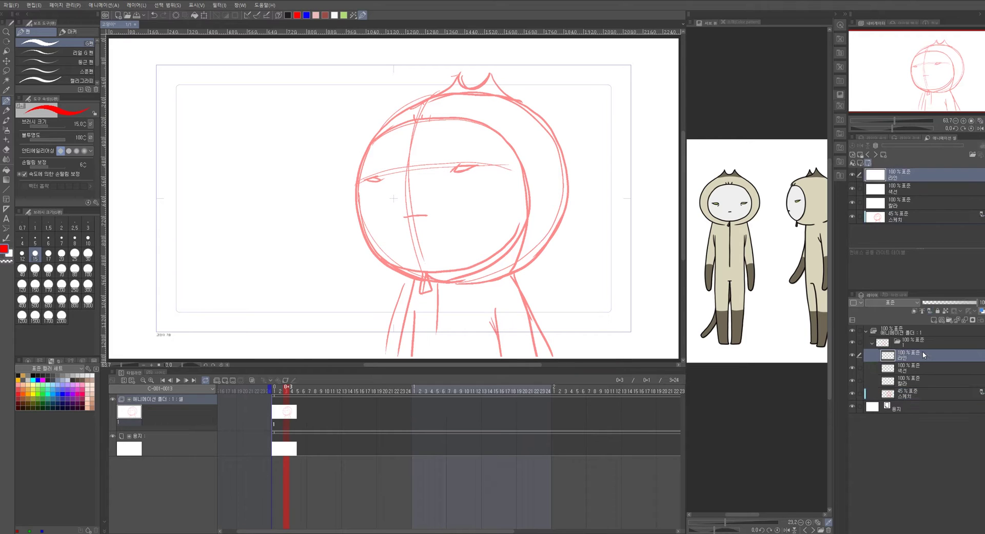
pyautogui.click(288, 16)
pyautogui.scroll(2, 431, 101)
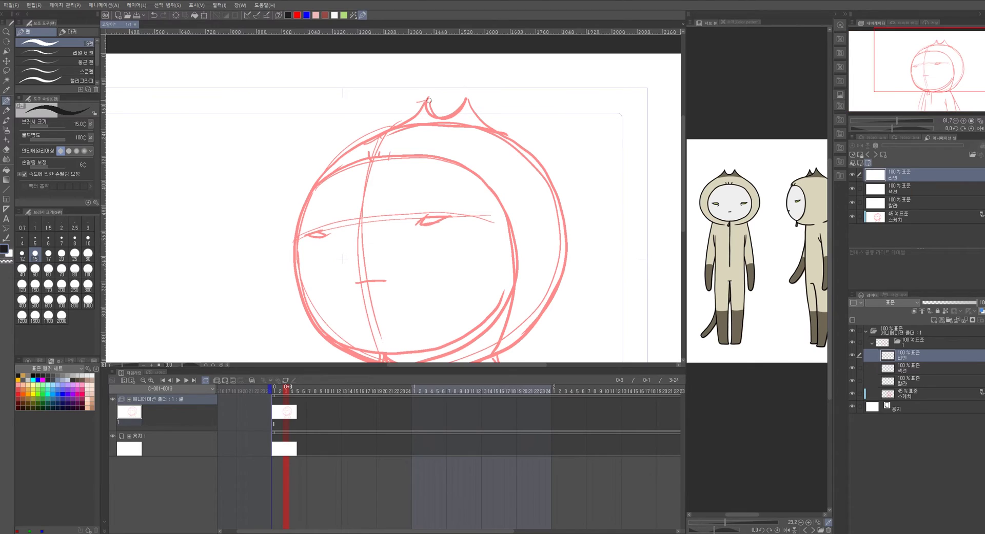
pyautogui.moveTo(429, 100)
pyautogui.mouseDown()
pyautogui.moveTo(449, 116)
pyautogui.moveTo(464, 96)
pyautogui.moveTo(530, 163)
pyautogui.mouseUp()
pyautogui.moveTo(471, 106)
pyautogui.mouseDown()
pyautogui.moveTo(414, 69)
pyautogui.moveTo(481, 136)
pyautogui.moveTo(507, 208)
pyautogui.moveTo(481, 286)
pyautogui.moveTo(381, 329)
pyautogui.mouseUp()
pyautogui.hotkey('ctrl', 'z')
pyautogui.moveTo(425, 242); pyautogui.dragTo(493, 249)
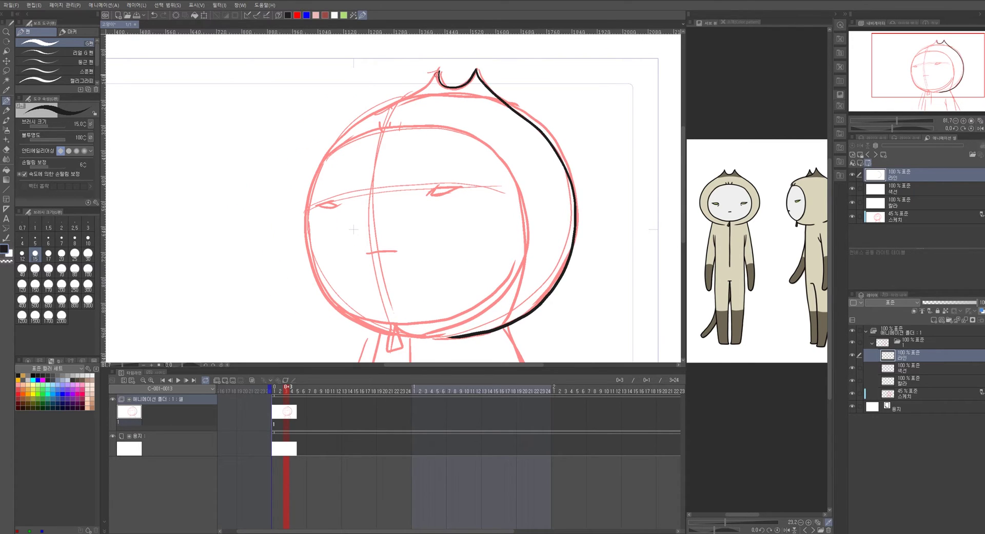
# Ink the front side of the hood from the ear down to the chin, including the zipper pull
pyautogui.moveTo(438, 71); pyautogui.dragTo(343, 140)
pyautogui.hotkey('ctrl', 'z')
pyautogui.moveTo(438, 70)
pyautogui.mouseDown()
pyautogui.moveTo(342, 135)
pyautogui.moveTo(314, 182)
pyautogui.moveTo(307, 237)
pyautogui.moveTo(342, 308)
pyautogui.moveTo(391, 331)
pyautogui.moveTo(402, 258)
pyautogui.moveTo(393, 284)
pyautogui.moveTo(408, 286)
pyautogui.moveTo(408, 270)
pyautogui.moveTo(394, 280)
pyautogui.moveTo(407, 277)
pyautogui.moveTo(398, 257)
pyautogui.moveTo(429, 296)
pyautogui.mouseUp()
pyautogui.hotkey('ctrl', 'z')
pyautogui.moveTo(345, 268); pyautogui.dragTo(409, 282)
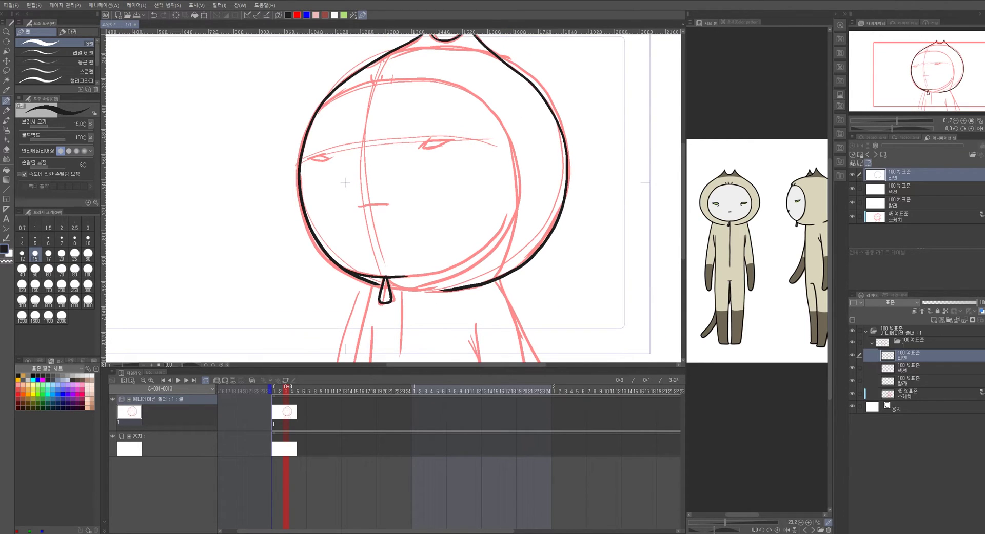
# Ink the hood's face opening from the forehead around to the zipper, erasing and redrawing its back edge
pyautogui.moveTo(316, 113)
pyautogui.mouseDown()
pyautogui.moveTo(334, 94)
pyautogui.moveTo(413, 77)
pyautogui.moveTo(465, 94)
pyautogui.mouseUp()
pyautogui.hotkey('ctrl', 'z')
pyautogui.moveTo(321, 111)
pyautogui.mouseDown()
pyautogui.moveTo(337, 95)
pyautogui.moveTo(415, 73)
pyautogui.moveTo(454, 81)
pyautogui.mouseUp()
pyautogui.hotkey('ctrl', 'z')
pyautogui.moveTo(318, 109)
pyautogui.mouseDown()
pyautogui.moveTo(342, 89)
pyautogui.moveTo(403, 76)
pyautogui.moveTo(451, 84)
pyautogui.moveTo(490, 106)
pyautogui.moveTo(508, 137)
pyautogui.moveTo(514, 191)
pyautogui.mouseUp()
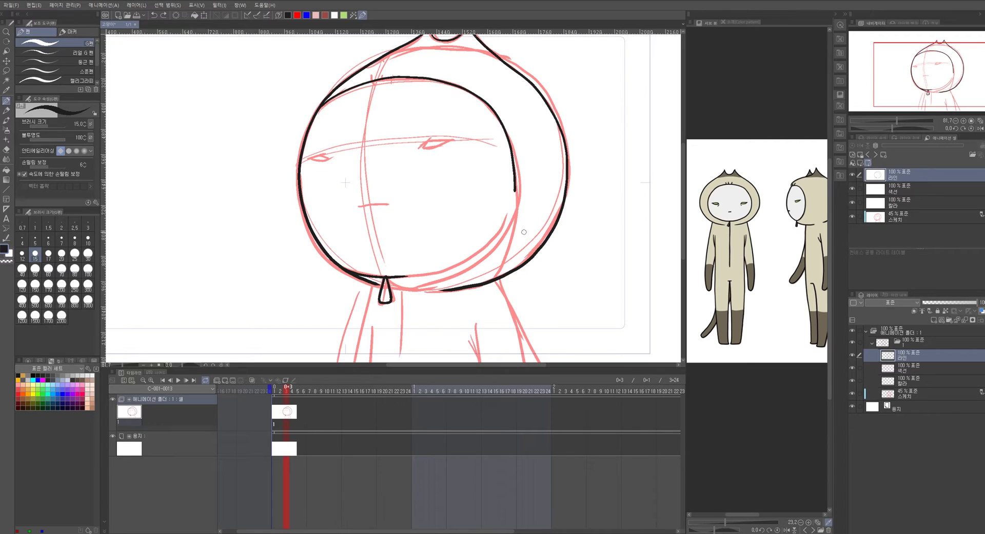
pyautogui.press('e')
pyautogui.moveTo(510, 147); pyautogui.dragTo(514, 190)
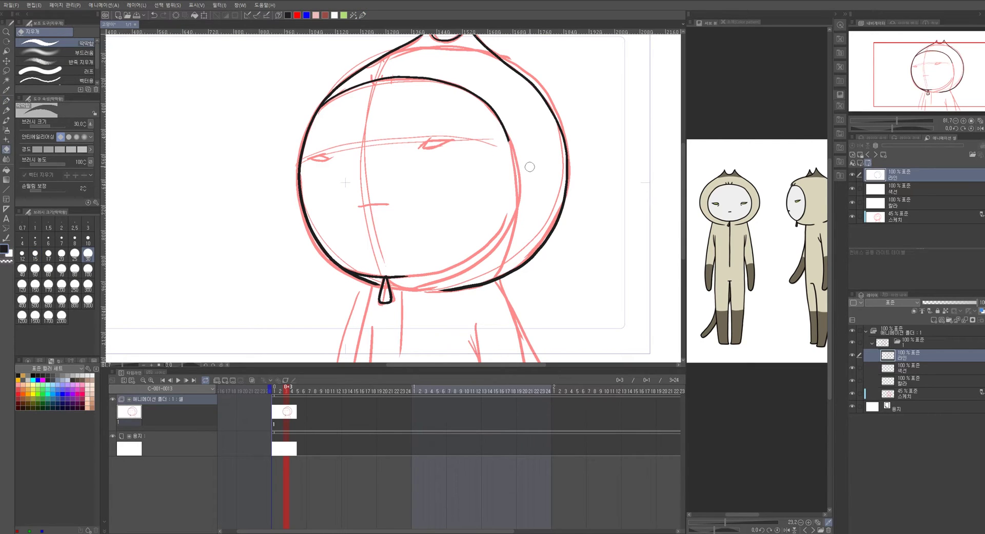
pyautogui.scroll(2, 516, 177)
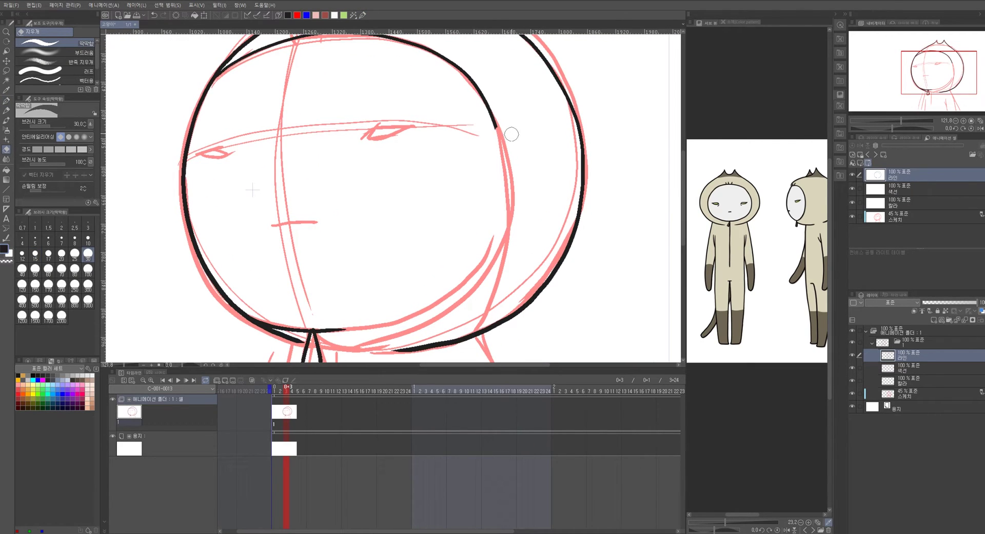
pyautogui.press('p')
pyautogui.moveTo(495, 126)
pyautogui.mouseDown()
pyautogui.moveTo(505, 179)
pyautogui.moveTo(498, 228)
pyautogui.moveTo(468, 274)
pyautogui.moveTo(420, 307)
pyautogui.moveTo(336, 329)
pyautogui.mouseUp()
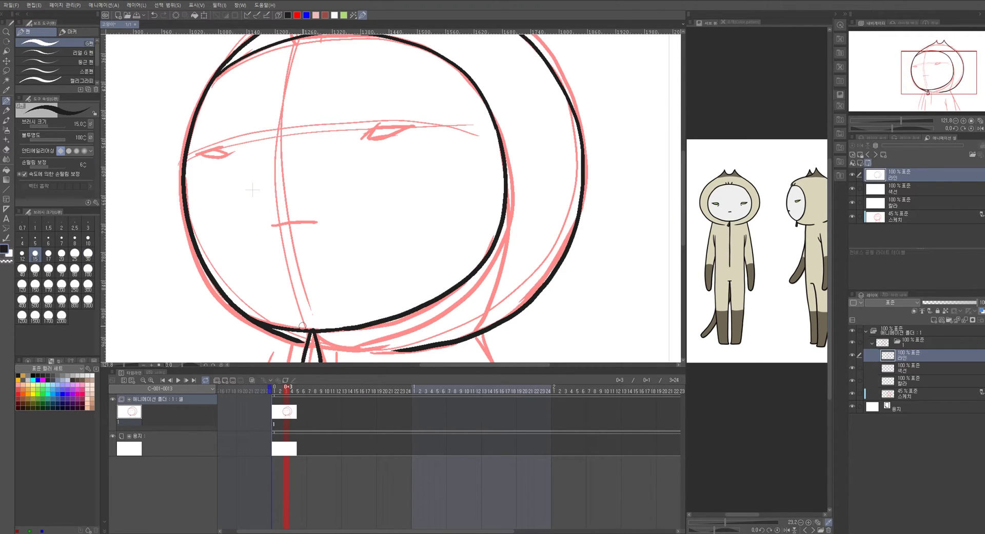
# Ink both narrow eyes with the short marks beneath them and the mouth line
pyautogui.moveTo(359, 267); pyautogui.dragTo(381, 327)
pyautogui.moveTo(388, 202)
pyautogui.mouseDown()
pyautogui.moveTo(436, 185)
pyautogui.moveTo(396, 188)
pyautogui.moveTo(432, 185)
pyautogui.moveTo(399, 209)
pyautogui.mouseUp()
pyautogui.hotkey('ctrl', 'z')
pyautogui.moveTo(422, 221); pyautogui.dragTo(527, 203)
pyautogui.moveTo(328, 200)
pyautogui.mouseDown()
pyautogui.moveTo(362, 198)
pyautogui.moveTo(351, 219)
pyautogui.mouseUp()
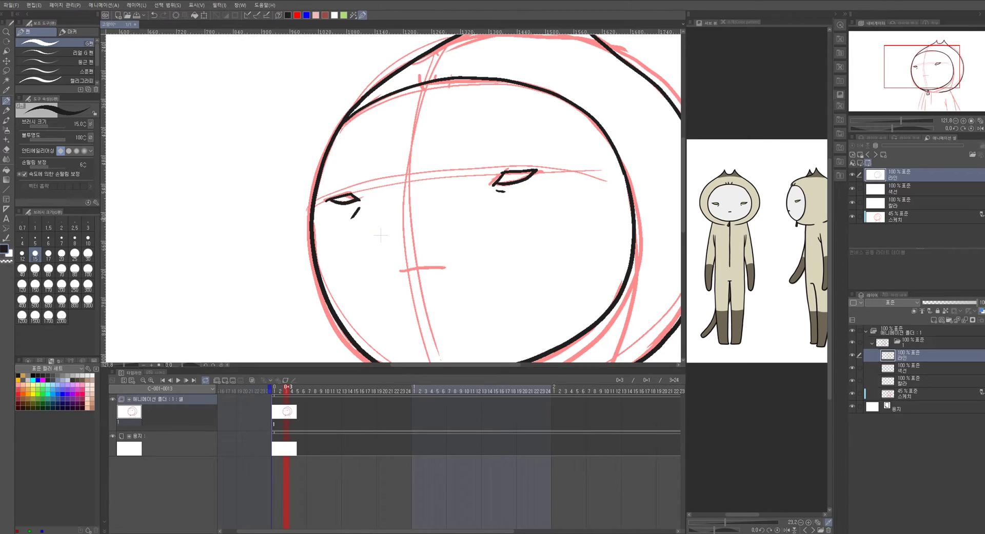
pyautogui.moveTo(466, 284); pyautogui.dragTo(449, 243)
pyautogui.moveTo(379, 233); pyautogui.dragTo(430, 229)
# Ink the front zipper line, the two body side lines and the inner arm lines down to the canvas edge
pyautogui.moveTo(514, 285); pyautogui.dragTo(476, 175)
pyautogui.moveTo(488, 255); pyautogui.dragTo(513, 225)
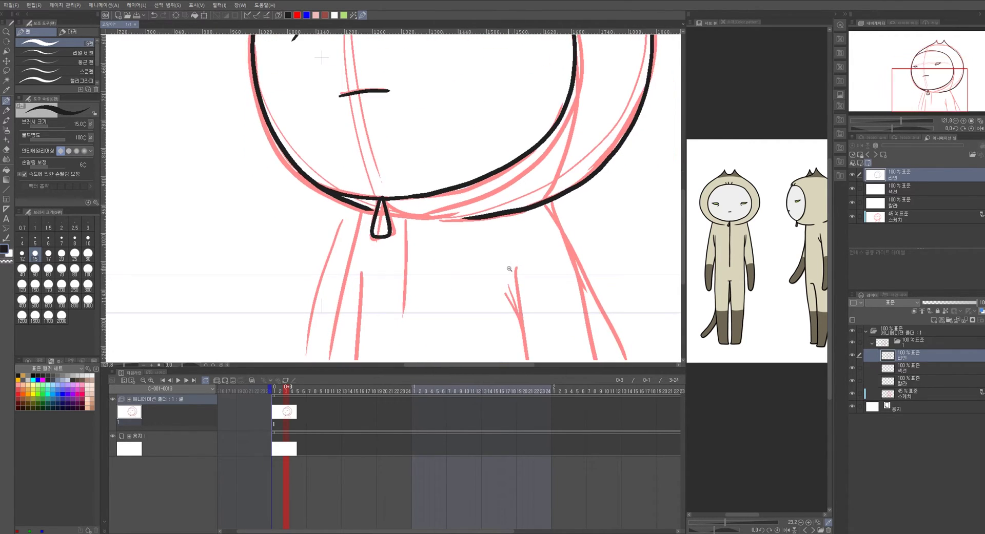
pyautogui.scroll(-2, 511, 273)
pyautogui.moveTo(441, 238); pyautogui.dragTo(441, 285)
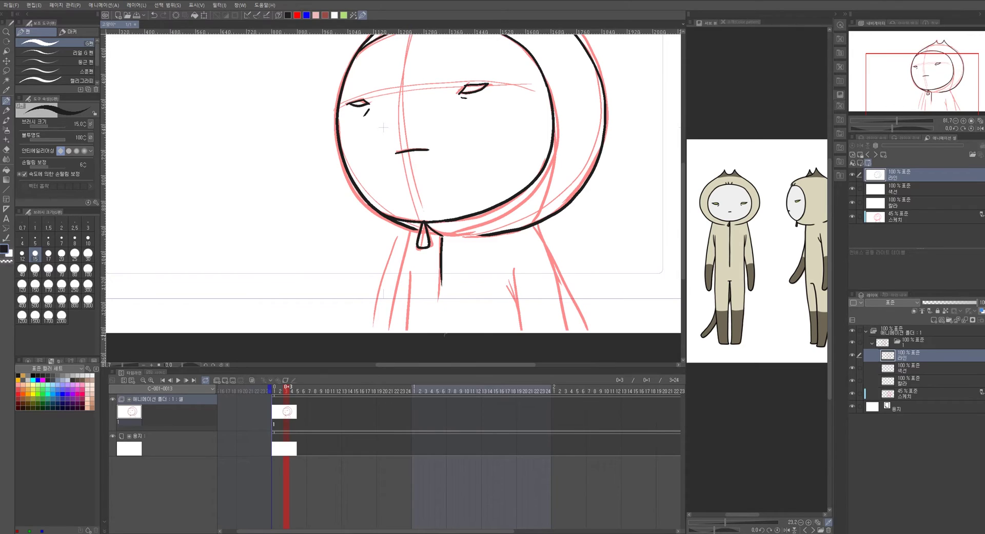
pyautogui.moveTo(528, 283); pyautogui.dragTo(482, 234)
pyautogui.moveTo(487, 177); pyautogui.dragTo(537, 282)
pyautogui.moveTo(467, 221); pyautogui.dragTo(475, 280)
pyautogui.moveTo(366, 222); pyautogui.dragTo(362, 283)
pyautogui.moveTo(367, 176); pyautogui.dragTo(338, 284)
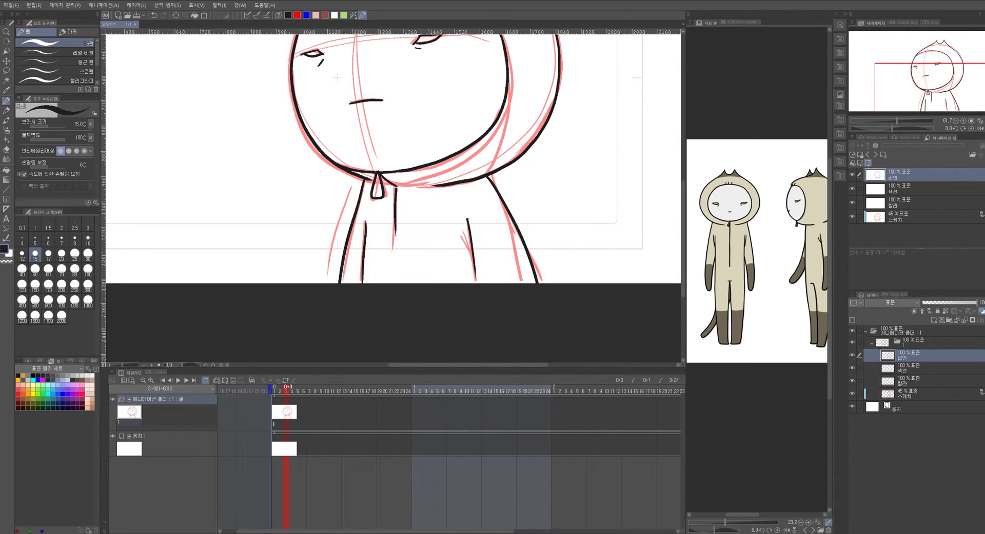
# Draw the ear marking's boundary in blue across the hood top on the 색선 layer
pyautogui.moveTo(476, 270)
pyautogui.mouseDown()
pyautogui.moveTo(443, 339)
pyautogui.moveTo(511, 233)
pyautogui.moveTo(554, 284)
pyautogui.mouseUp()
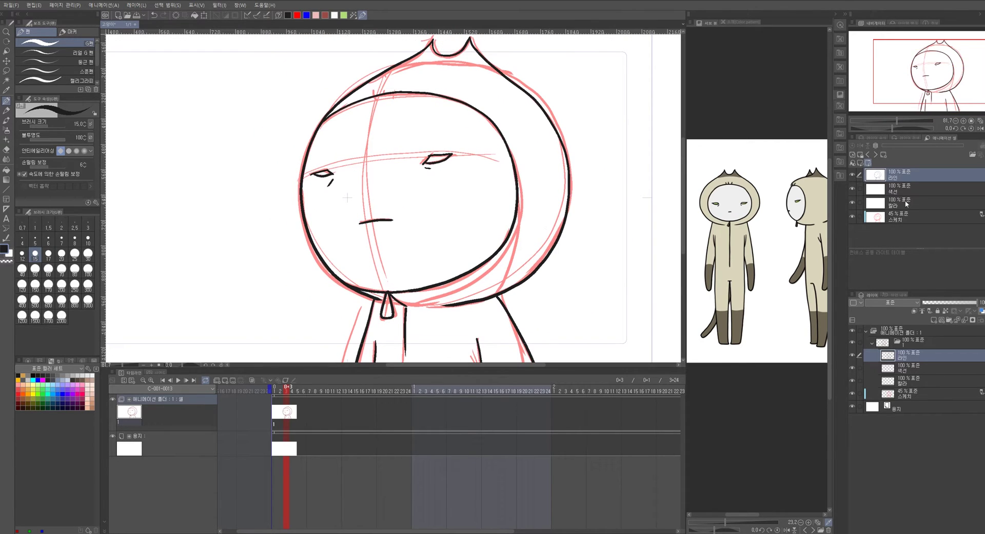
pyautogui.click(912, 189)
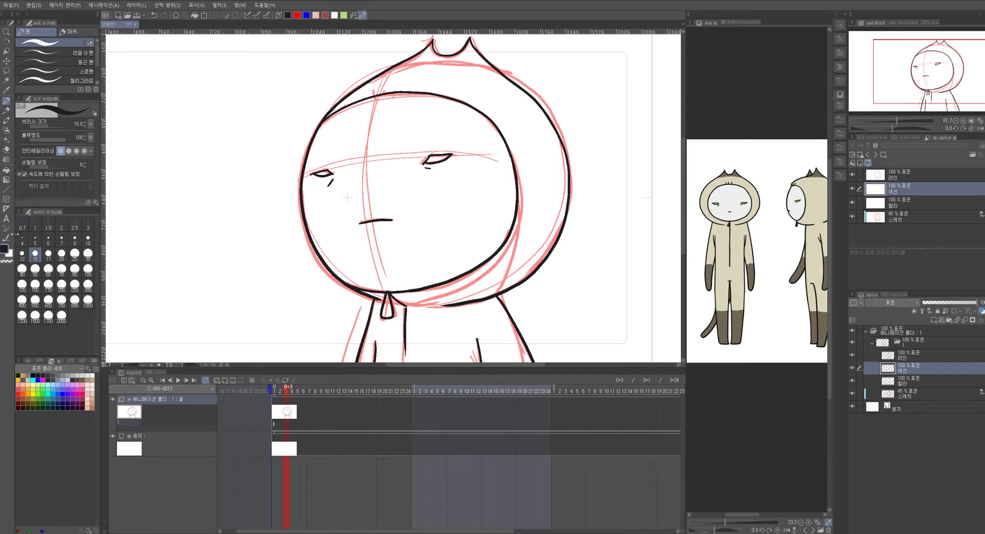
pyautogui.click(307, 15)
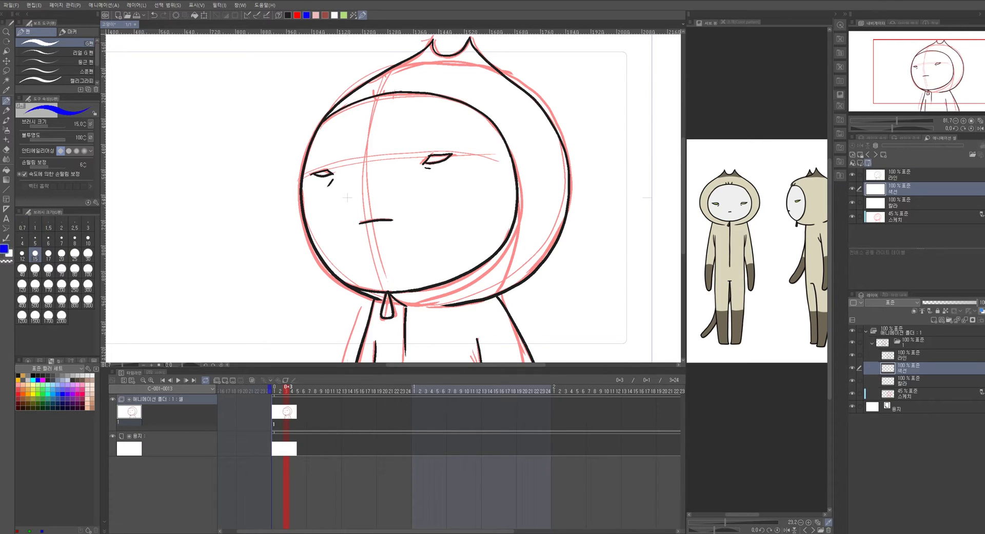
pyautogui.moveTo(382, 71)
pyautogui.mouseDown()
pyautogui.moveTo(430, 63)
pyautogui.moveTo(499, 73)
pyautogui.mouseUp()
# Ink the short forehead strokes in black above the face opening on the 라인 layer
pyautogui.click(908, 175)
pyautogui.click(288, 14)
pyautogui.moveTo(376, 96); pyautogui.dragTo(392, 82)
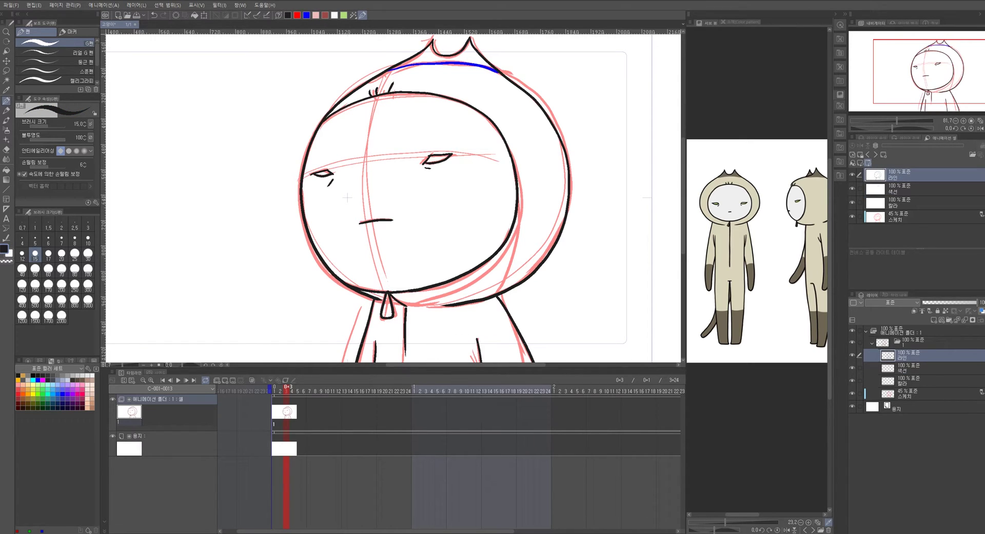
# Hide the 스케치 layer to check the clean line art and select the 색선 layer
pyautogui.scroll(-5, 564, 247)
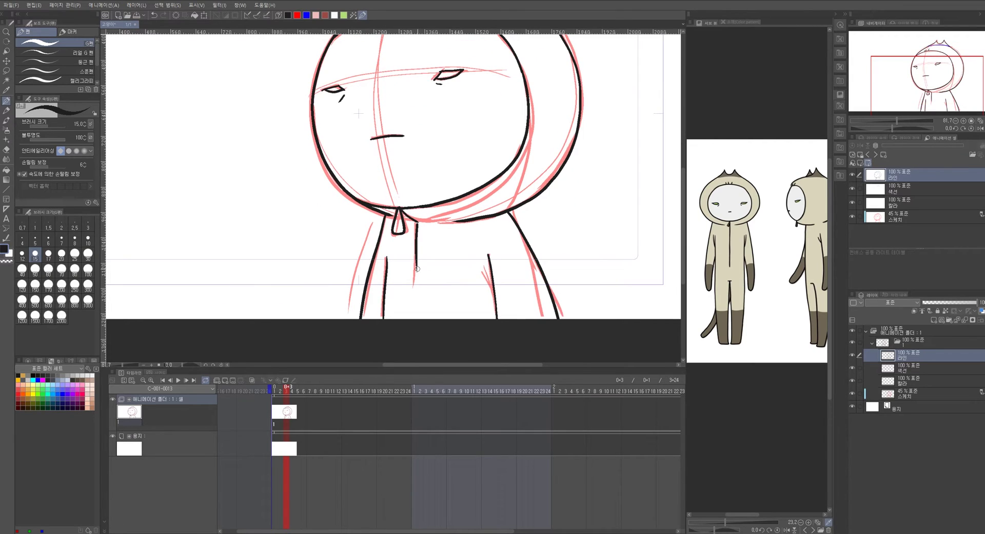
pyautogui.scroll(3, 392, 195)
pyautogui.click(852, 217)
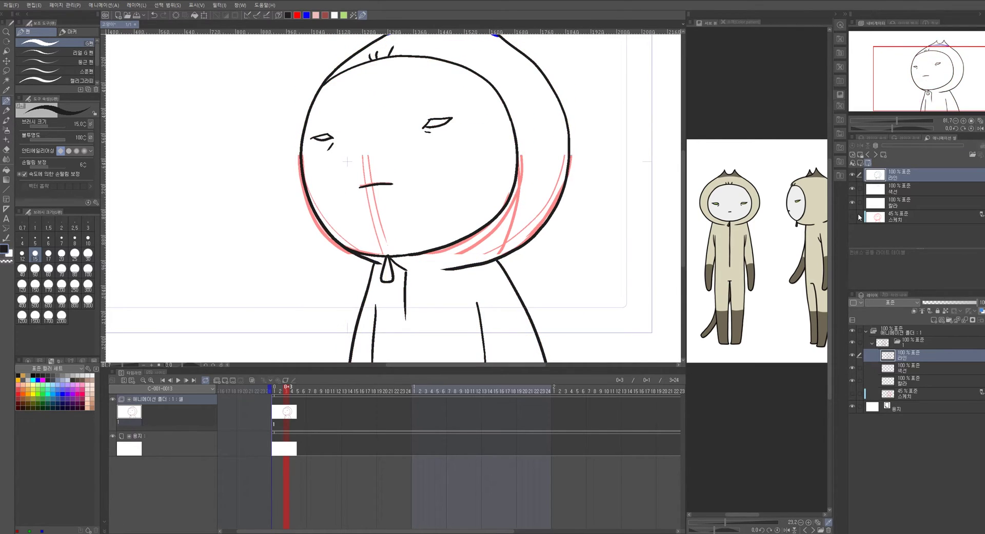
pyautogui.click(905, 193)
pyautogui.scroll(-4, 530, 232)
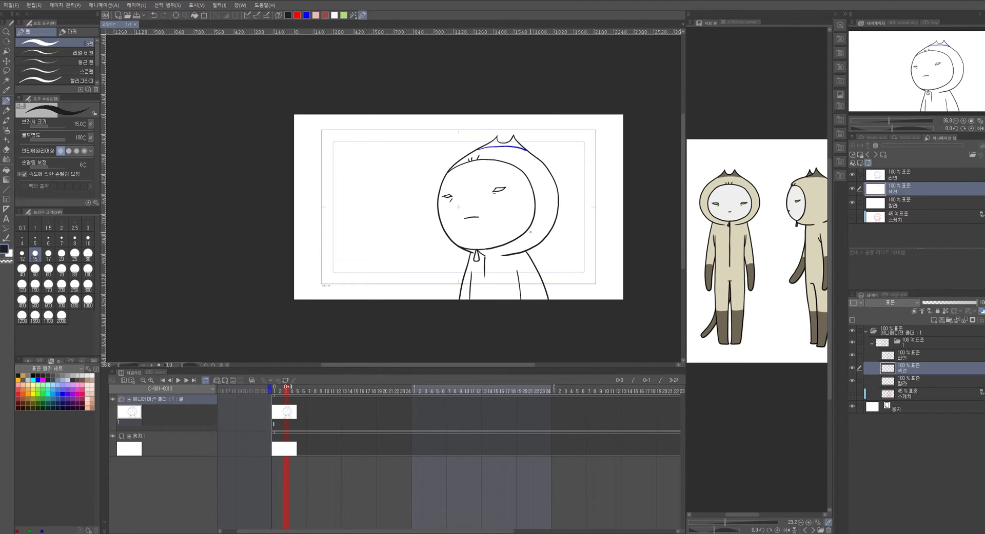
# Rename the animation folder track in the timeline as A
pyautogui.click(174, 402)
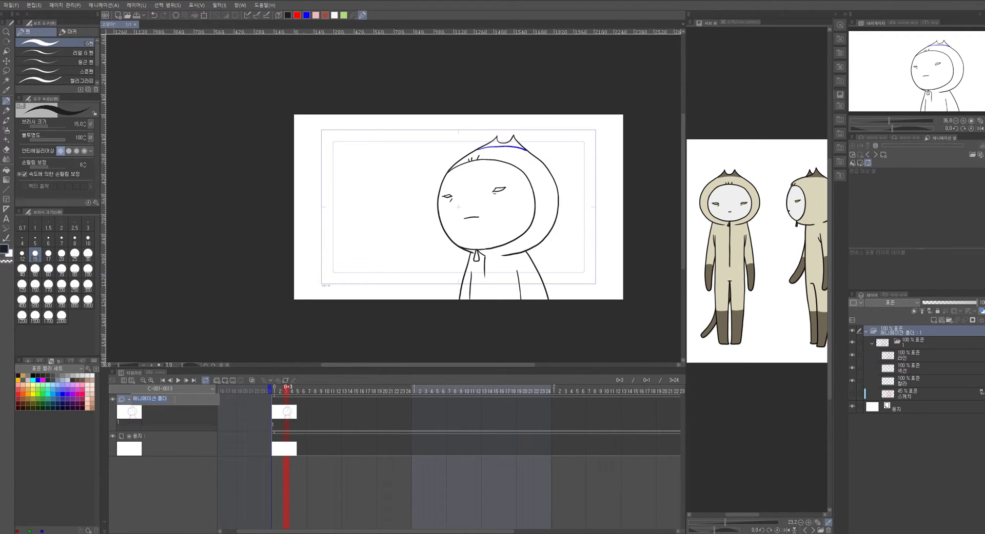
pyautogui.write('시')
pyautogui.press('Return')
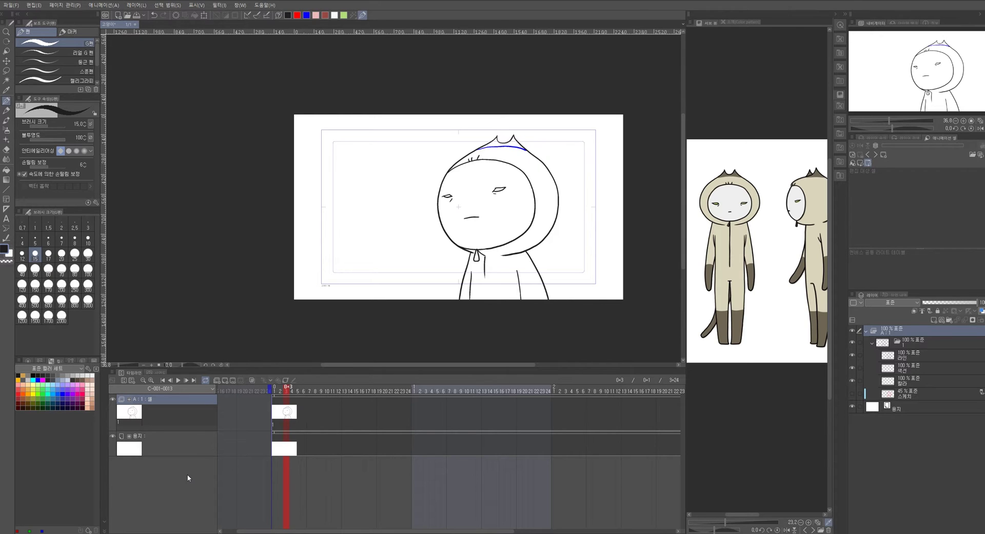
# Add a new animation folder above A containing a new layer enclosed in its own layer folder
pyautogui.click(216, 381)
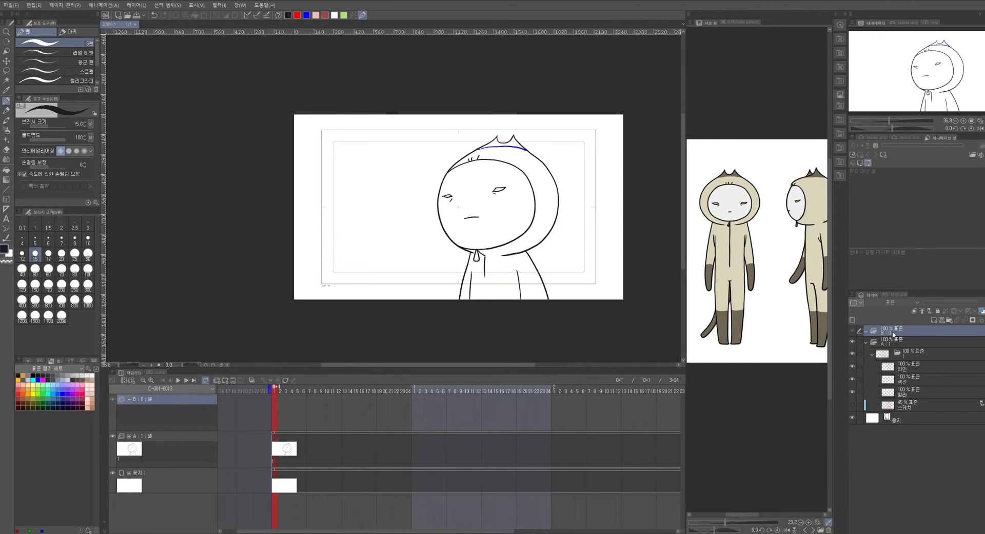
pyautogui.click(939, 319)
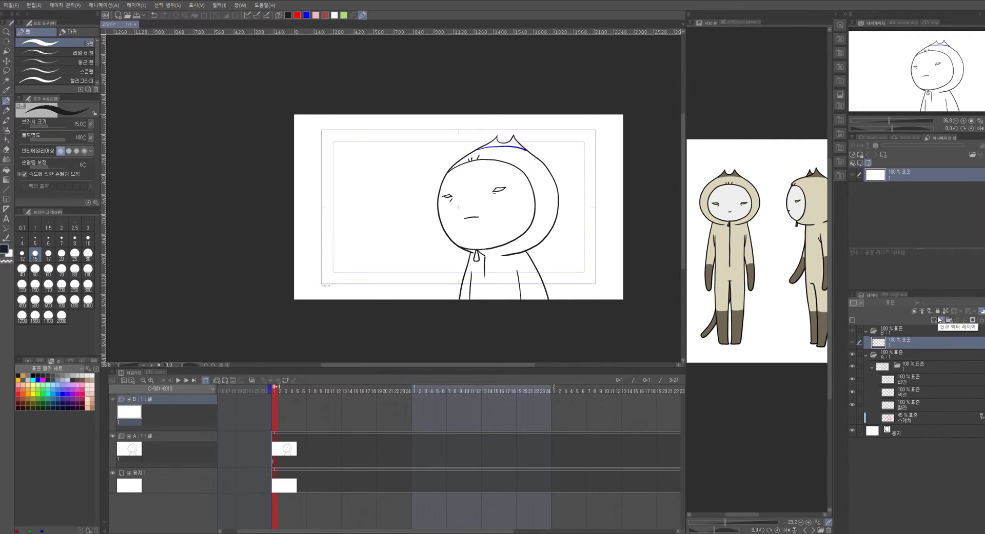
pyautogui.rightClick(897, 340)
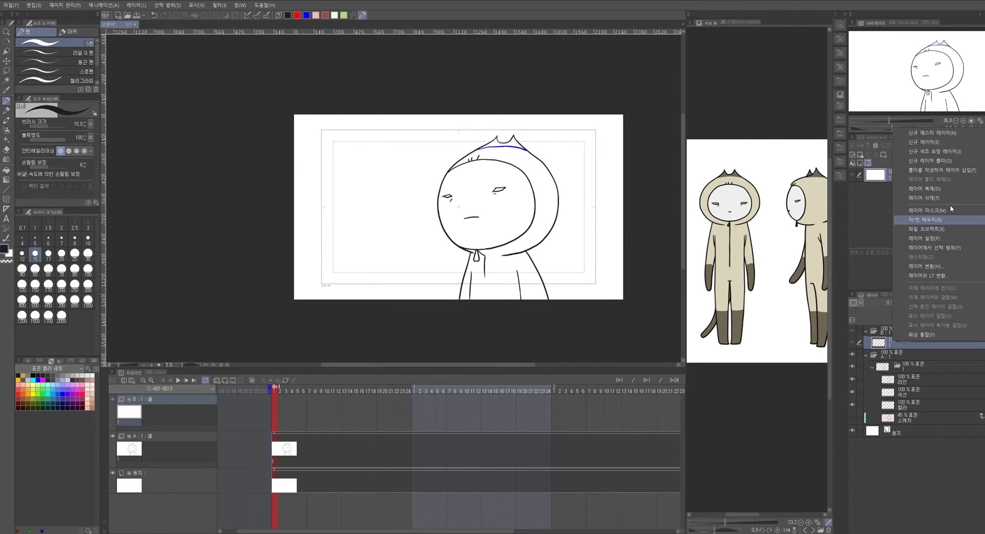
pyautogui.click(952, 171)
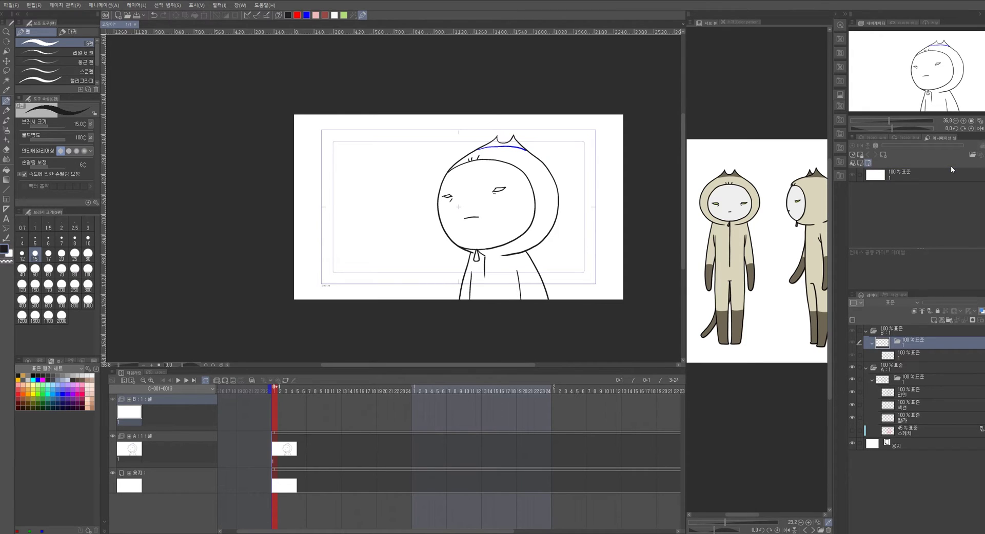
# Rename the layer in folder B's first cel as 라인 and add a second layer below it named 채색
pyautogui.click(913, 356)
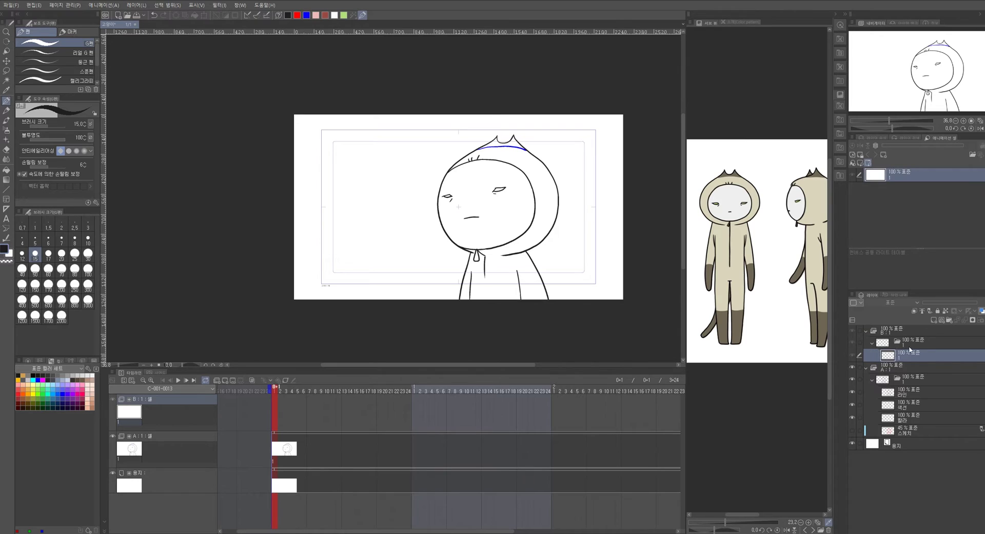
pyautogui.doubleClick(903, 360)
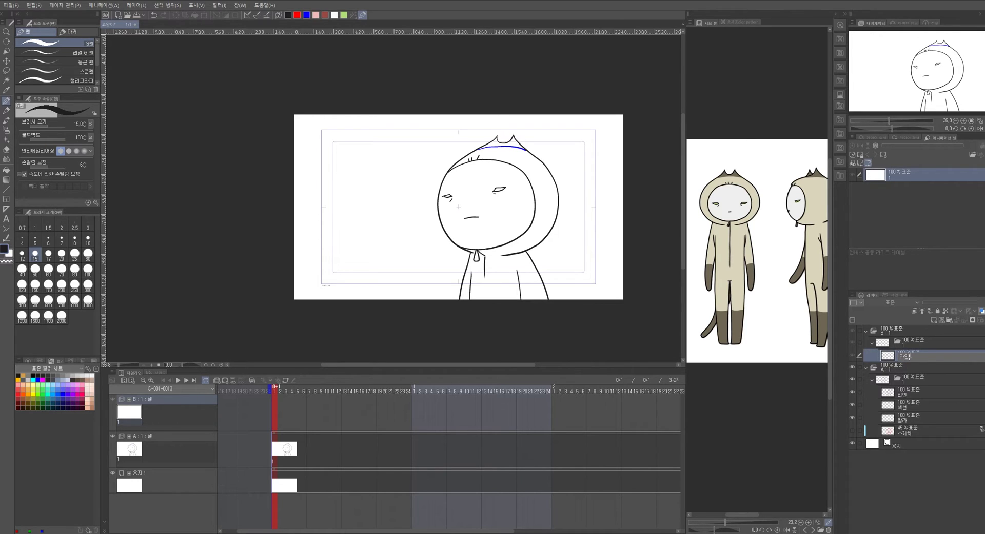
pyautogui.press('Return')
pyautogui.click(933, 320)
pyautogui.moveTo(910, 365); pyautogui.dragTo(909, 371)
pyautogui.doubleClick(906, 370)
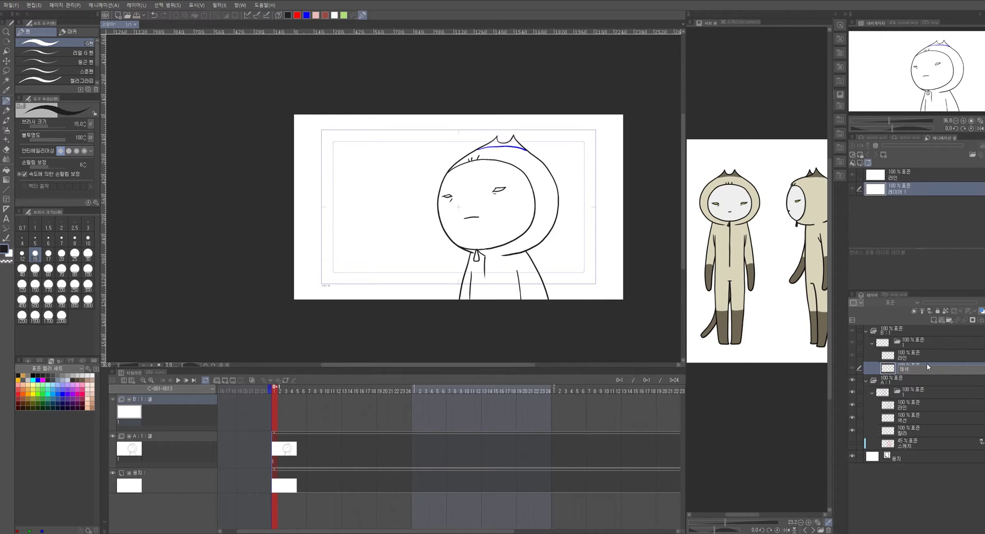
pyautogui.press('Return')
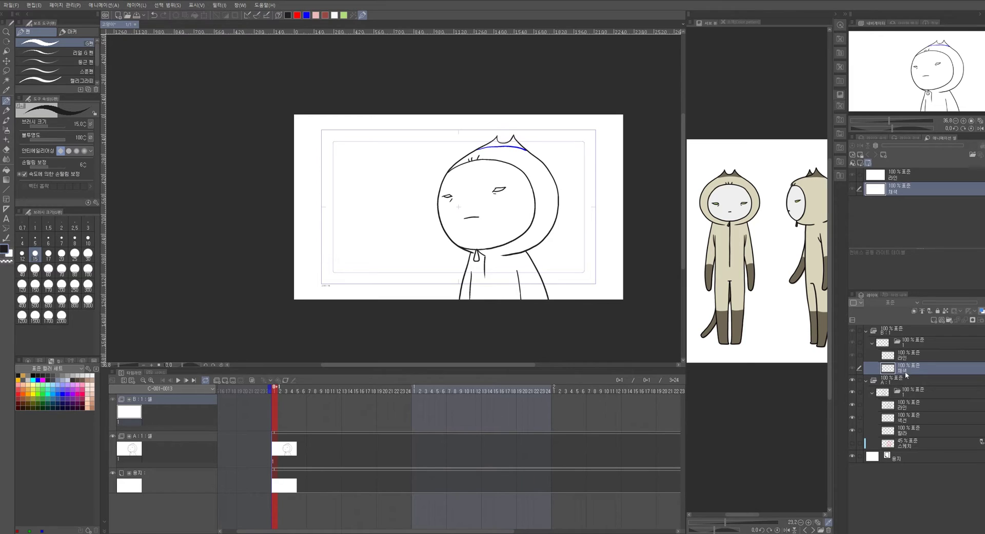
# Assign cel 1 to the first frame of the B track and extend its clip to the end of the timeline at 3+24
pyautogui.rightClick(276, 412)
pyautogui.click(285, 253)
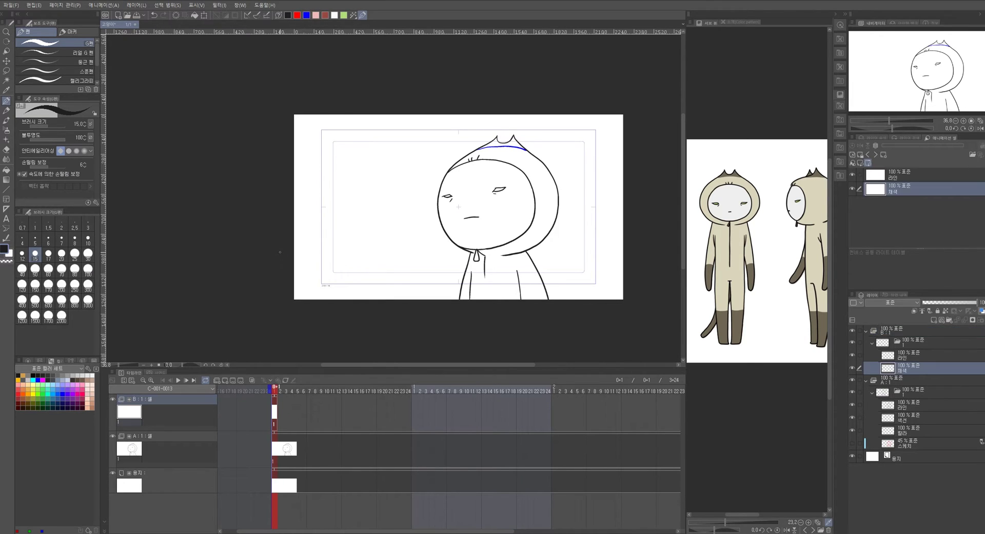
pyautogui.moveTo(276, 396); pyautogui.dragTo(655, 406)
pyautogui.moveTo(488, 531); pyautogui.dragTo(482, 531)
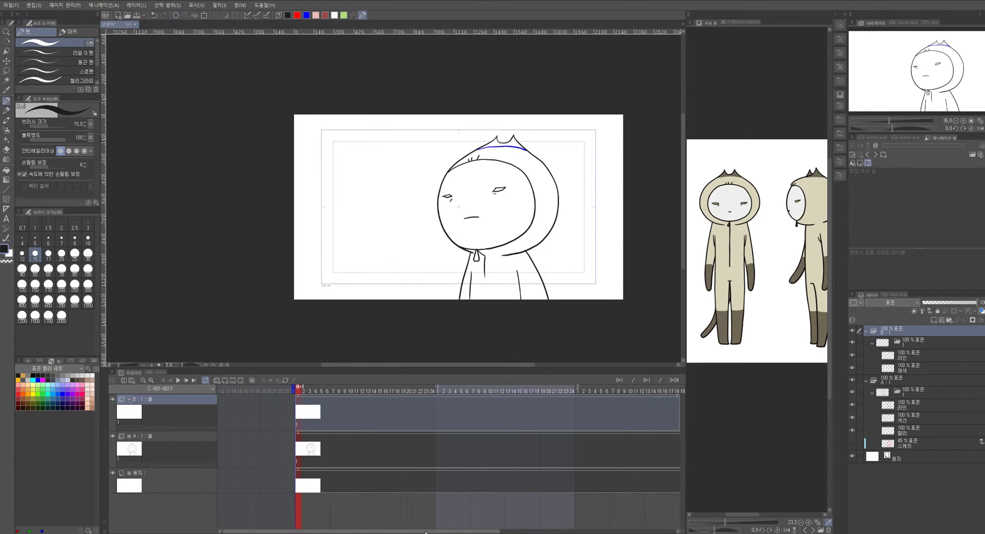
pyautogui.hscroll(5, 559, 466)
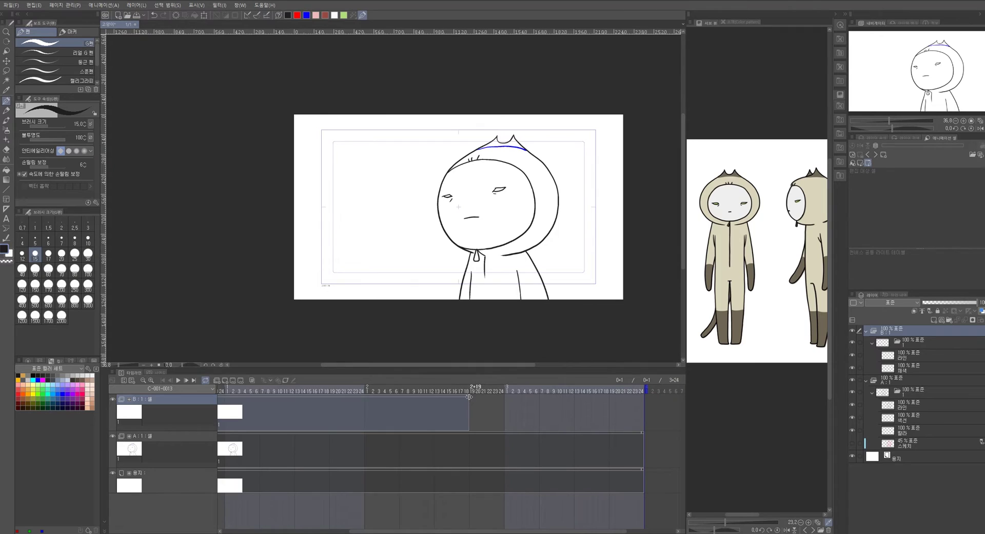
pyautogui.moveTo(468, 399); pyautogui.dragTo(636, 396)
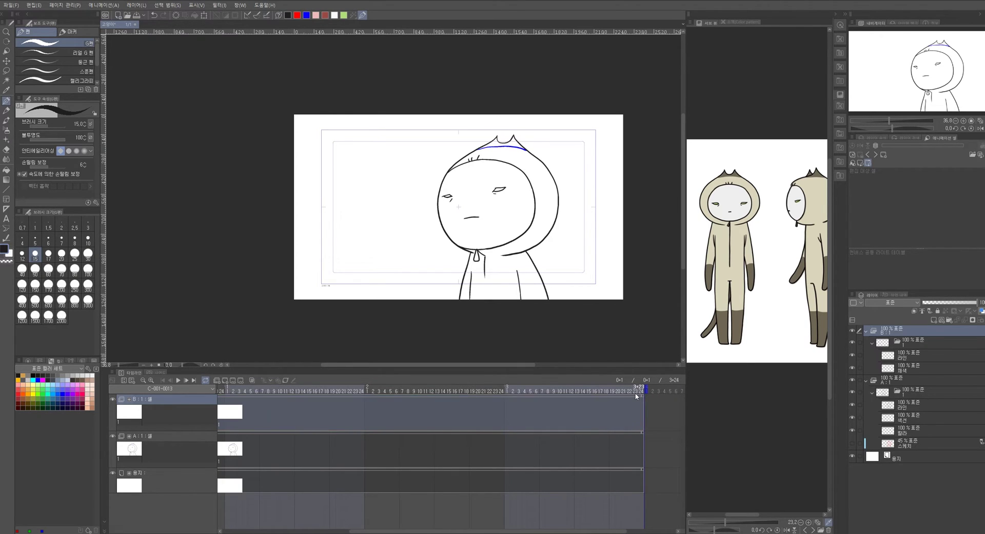
pyautogui.click(585, 501)
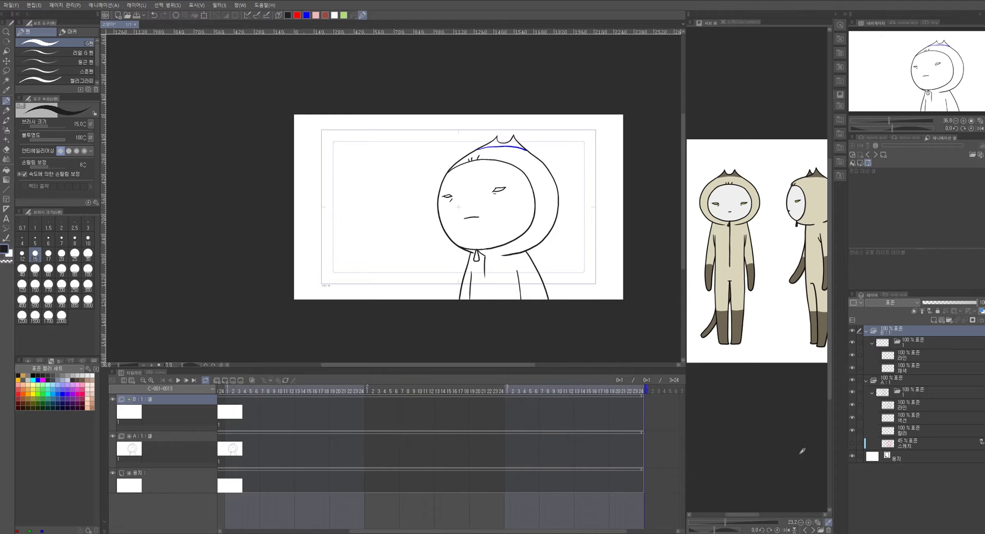
# Lasso the mouth on folder A's 라인 layer and move it into cel 1 of folder B
pyautogui.click(915, 358)
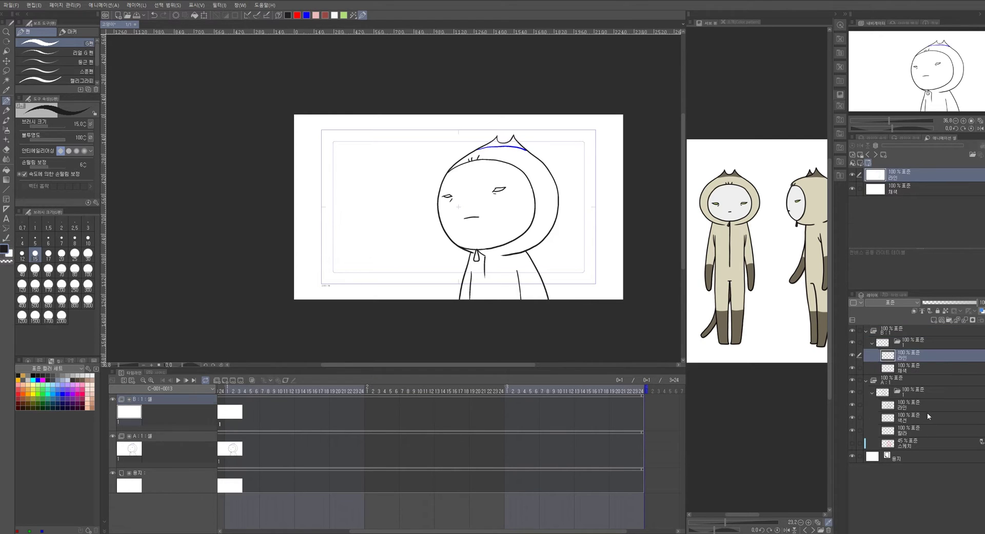
pyautogui.click(916, 407)
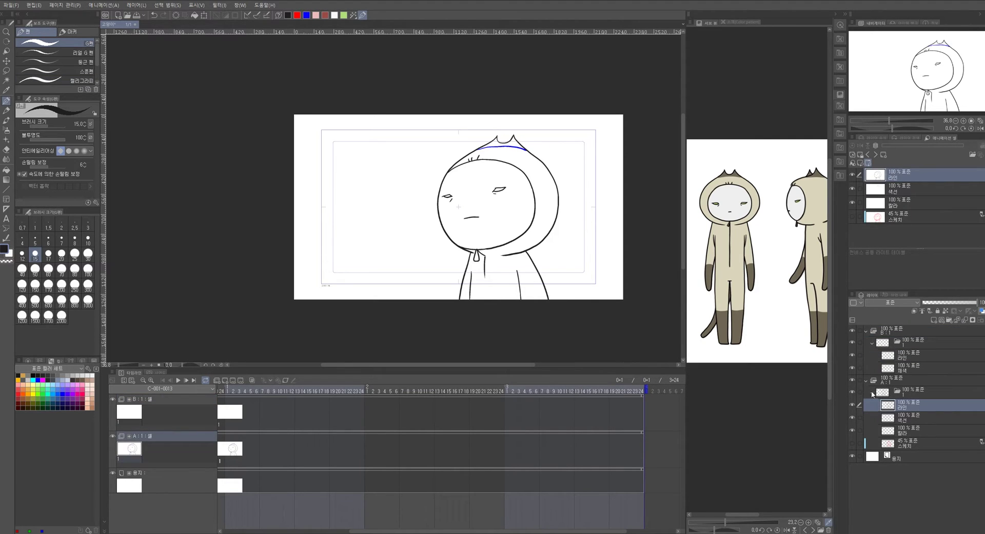
pyautogui.click(893, 381)
pyautogui.click(912, 406)
pyautogui.click(6, 71)
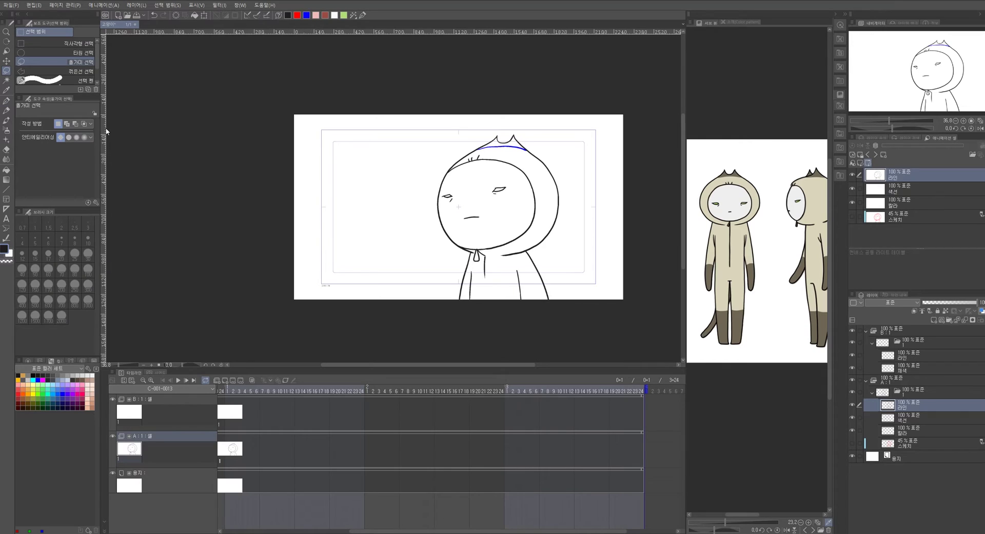
pyautogui.moveTo(464, 211); pyautogui.dragTo(488, 210)
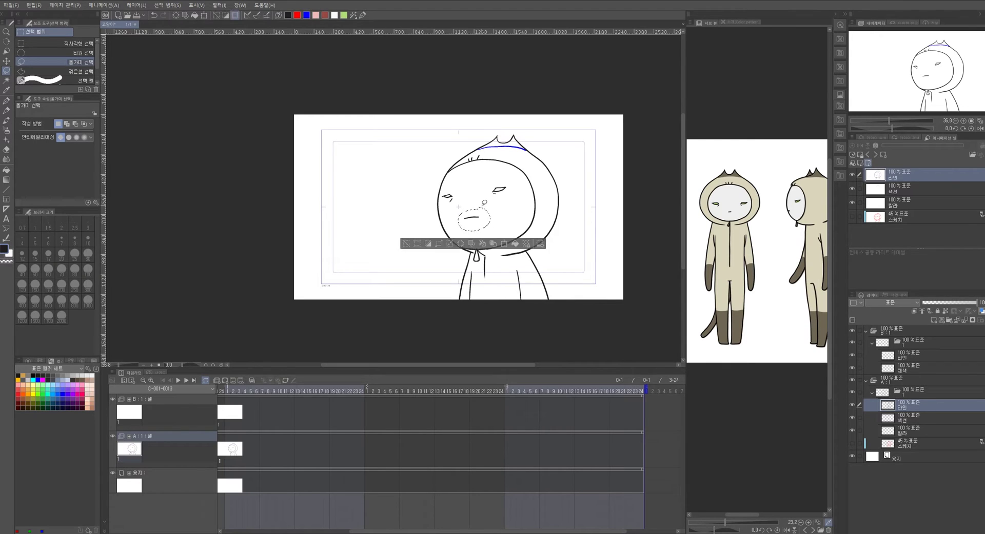
pyautogui.click(922, 356)
pyautogui.hotkey('ctrl', 'v')
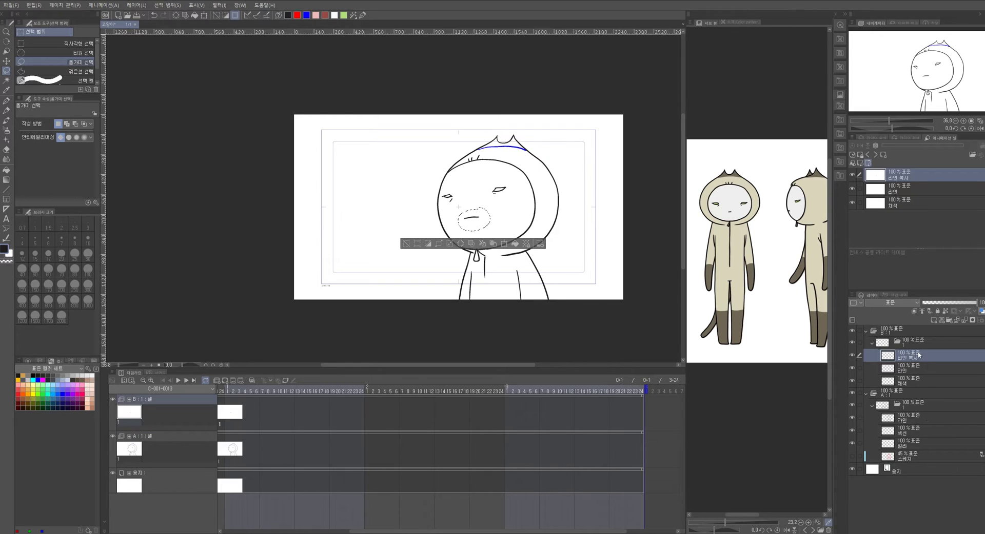
# Merge the pasted mouth layer with folder B's empty 라인 layer and rename the merged layer 라인
pyautogui.keyDown('ctrl'); pyautogui.click(922, 368); pyautogui.keyUp('ctrl')
pyautogui.rightClick(922, 368)
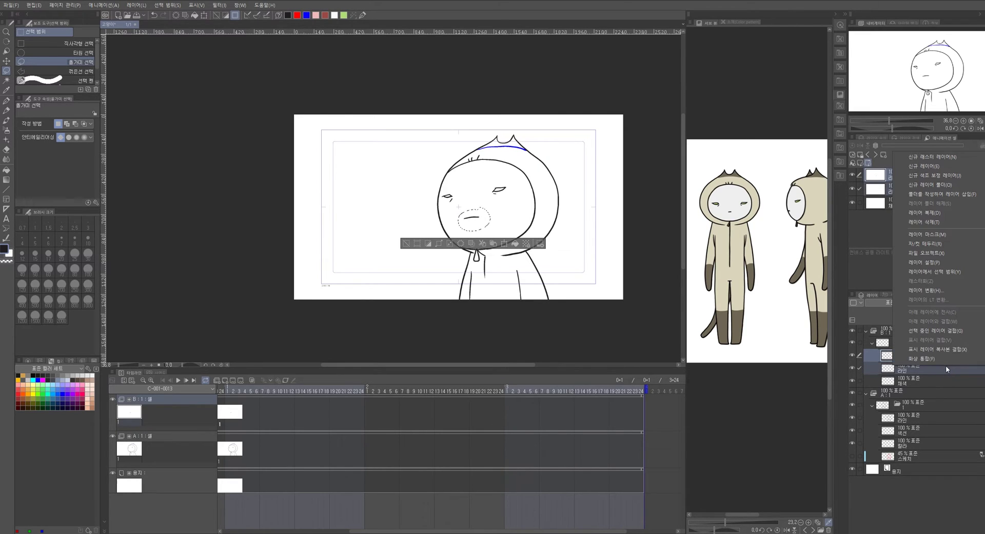
pyautogui.click(964, 330)
pyautogui.doubleClick(913, 359)
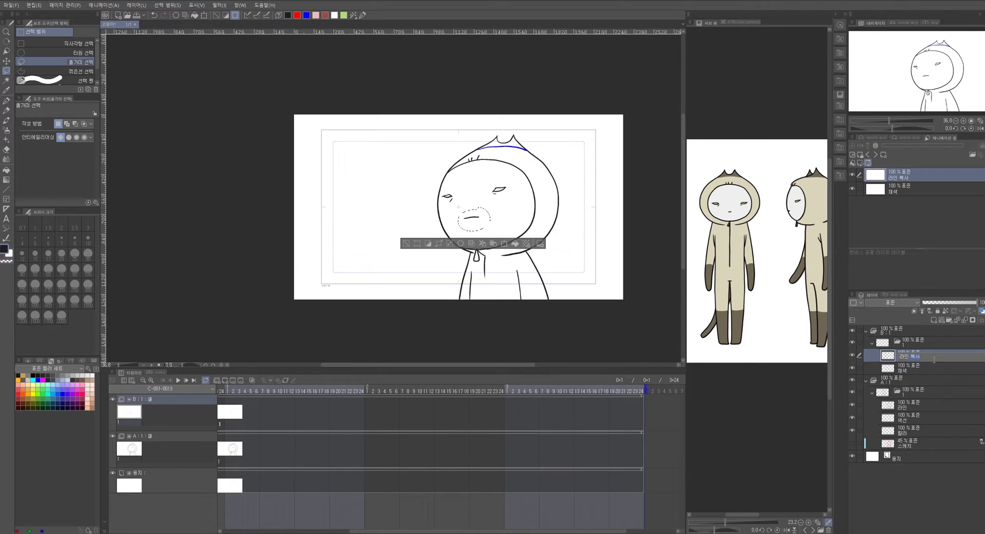
pyautogui.press('BackSpace')
pyautogui.press('BackSpace')
pyautogui.press('BackSpace')
pyautogui.press('Return')
# Clear the selection and toggle folder B's 라인 layer to check that the mouth is separate from the face
pyautogui.click(852, 355)
pyautogui.hotkey('ctrl', 'd')
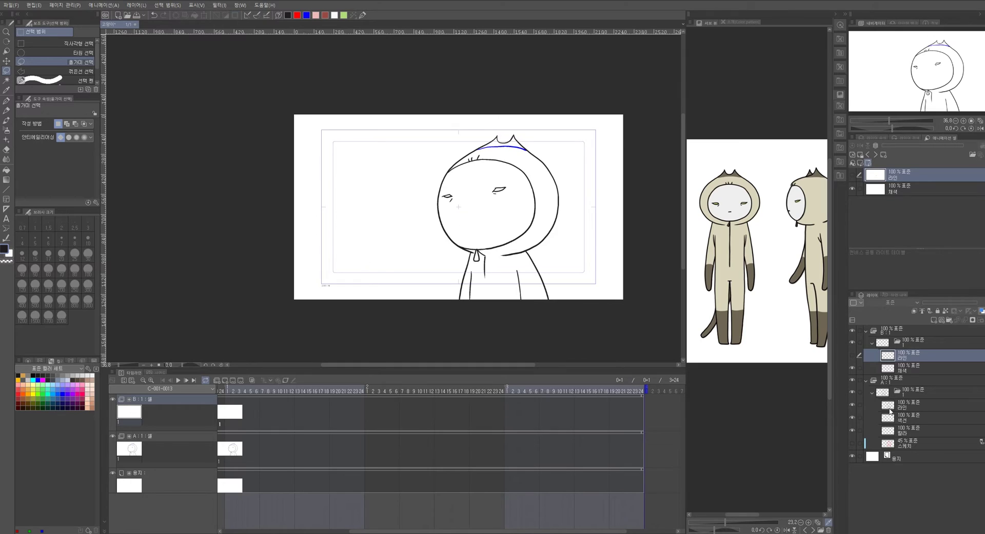
pyautogui.click(852, 355)
pyautogui.click(854, 356)
pyautogui.click(853, 355)
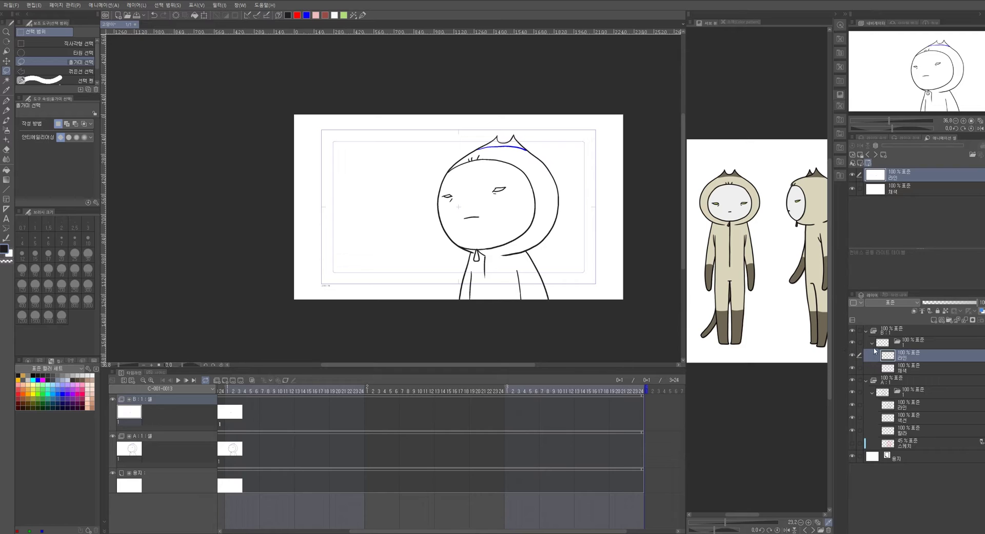
pyautogui.click(872, 342)
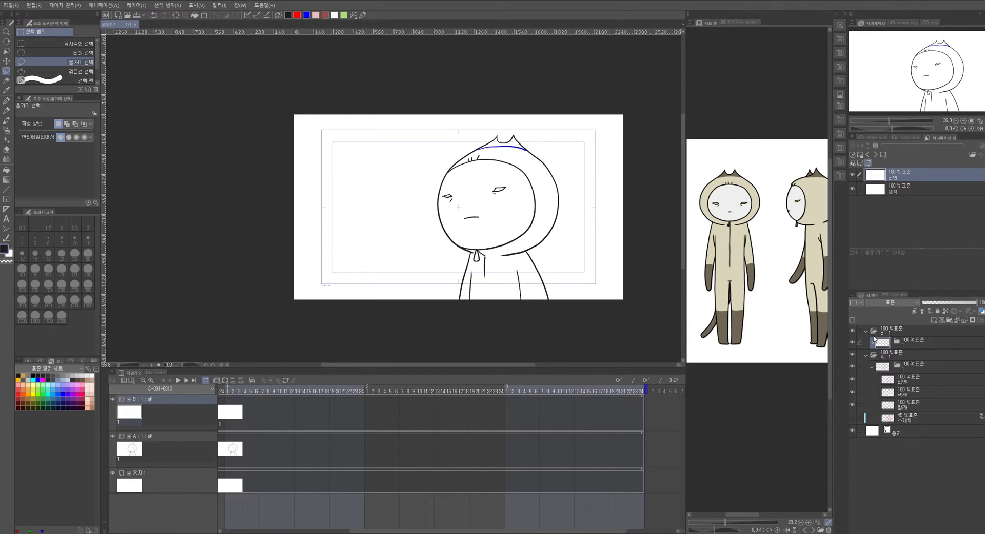
pyautogui.click(873, 343)
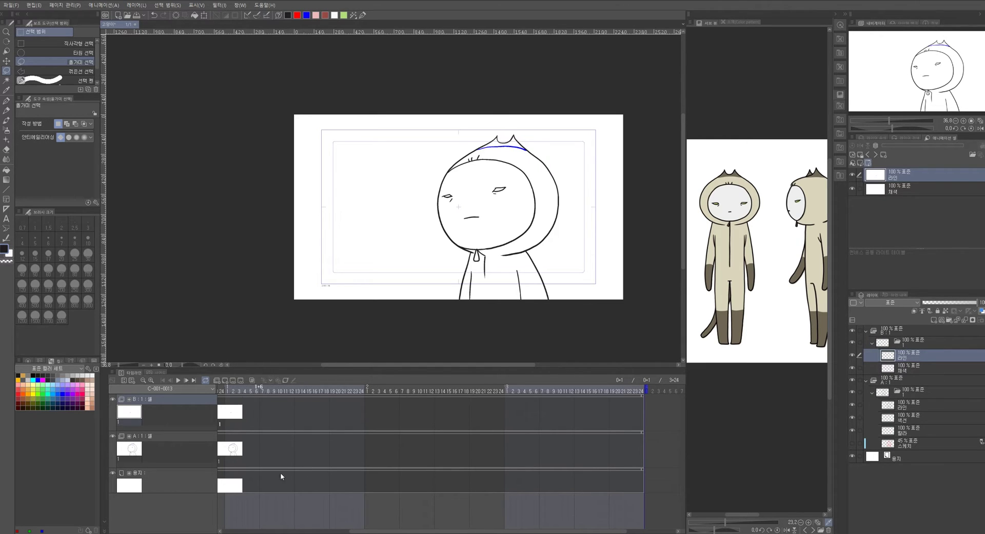
# Try adding a second cel to folder B at frame 4, compare it with cel 1, and delete it
pyautogui.hscroll(-5, 307, 436)
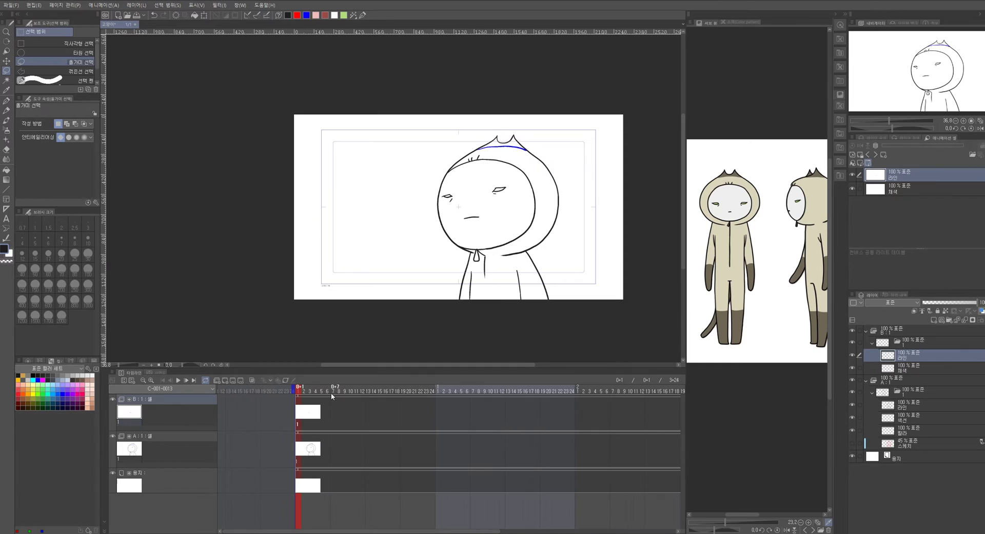
pyautogui.click(316, 392)
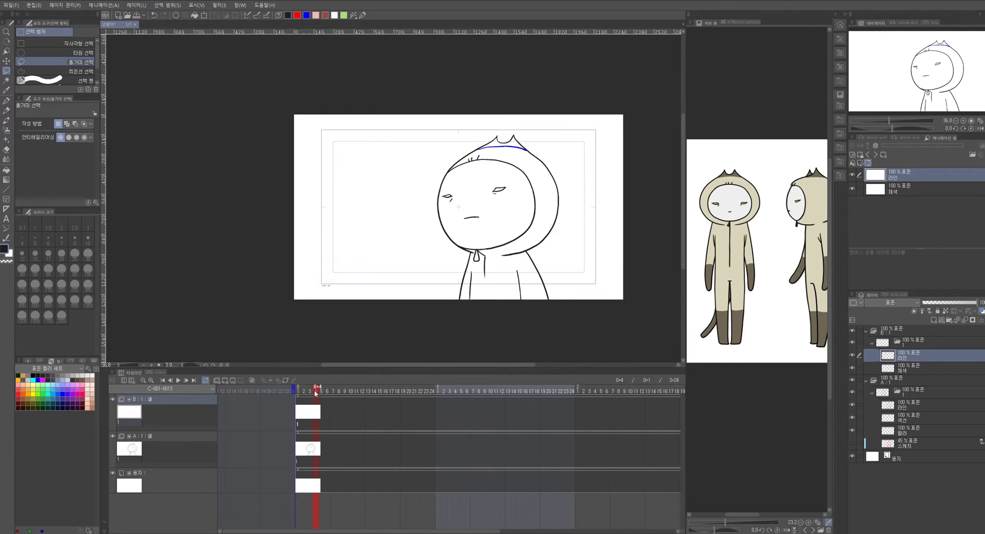
pyautogui.click(225, 381)
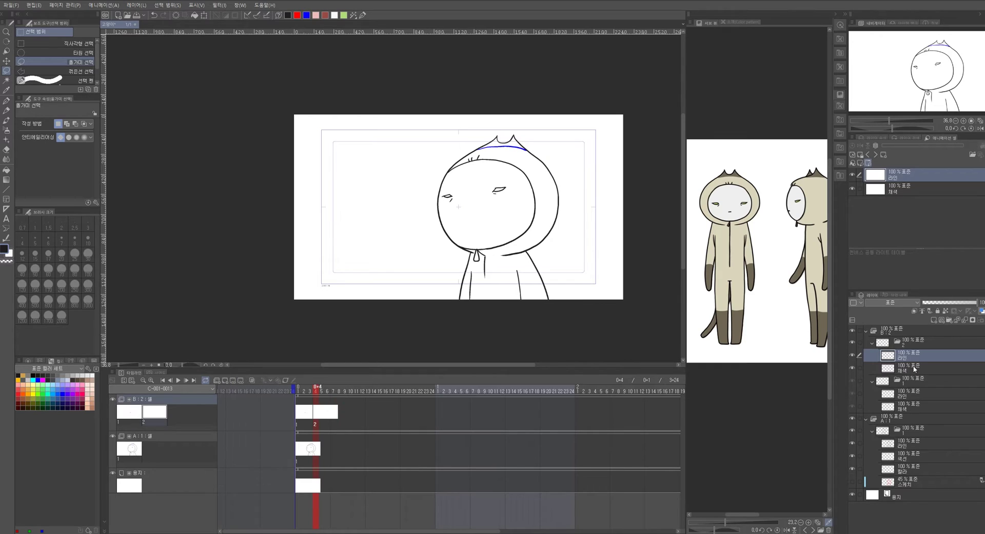
pyautogui.click(906, 380)
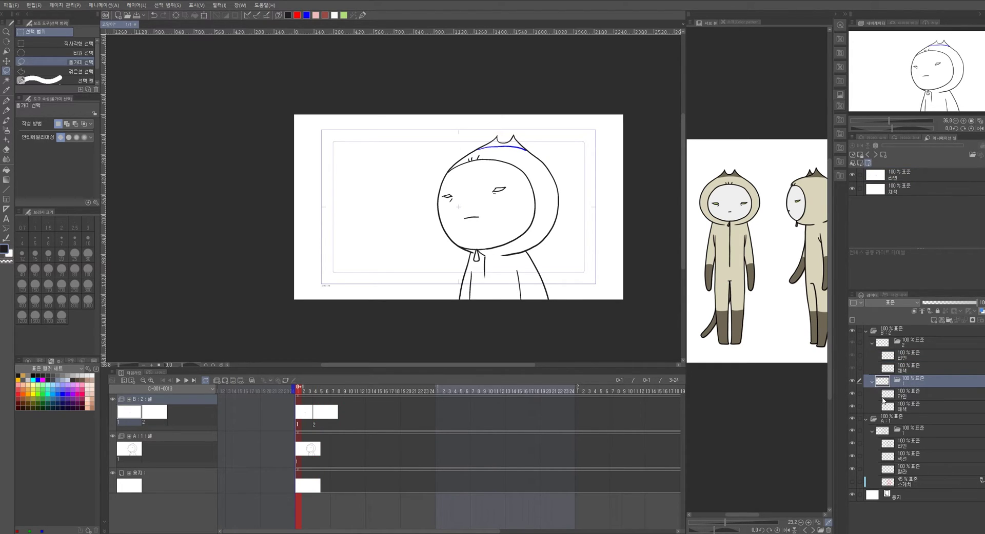
pyautogui.click(906, 408)
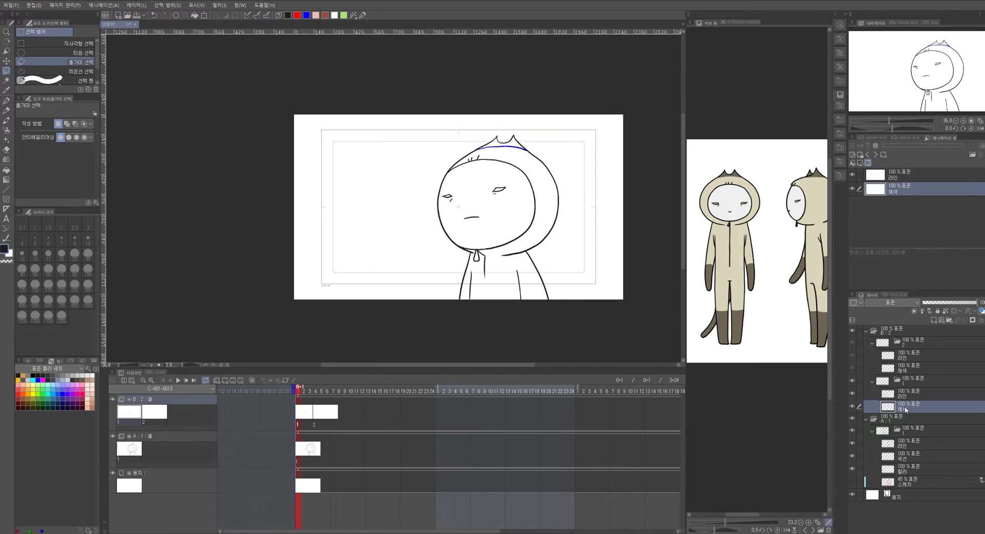
pyautogui.click(921, 345)
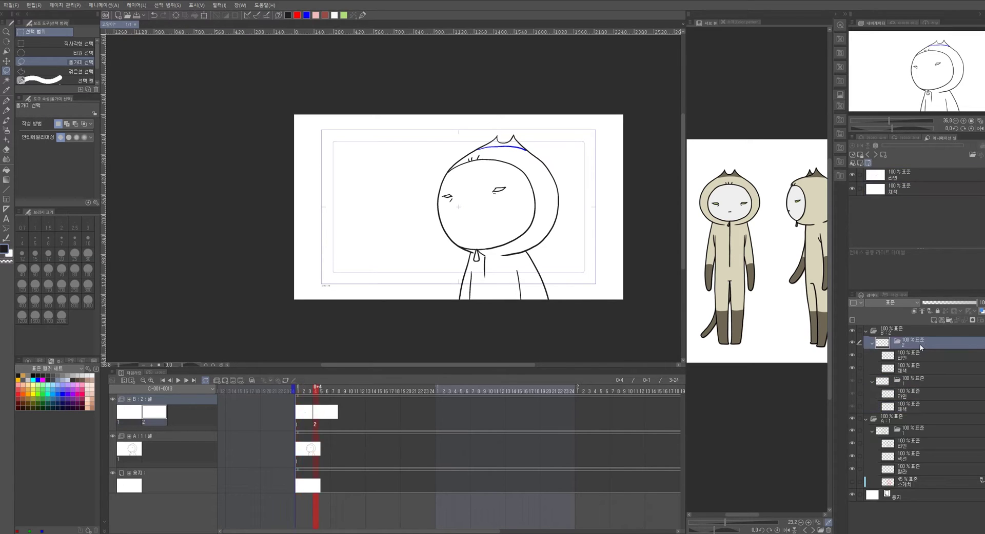
pyautogui.press('Delete')
# Add a plain raster layer directly inside folder B and delete it
pyautogui.click(908, 336)
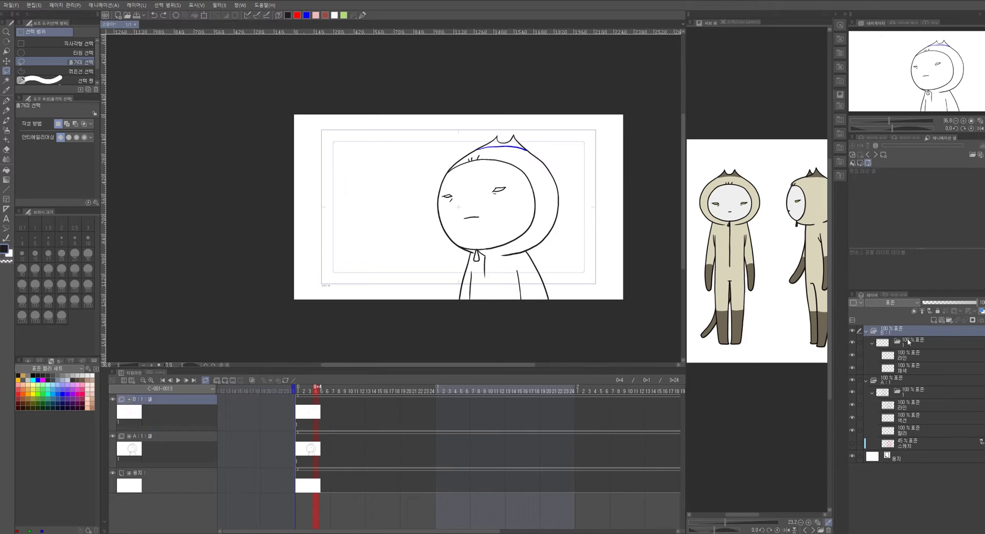
pyautogui.click(934, 320)
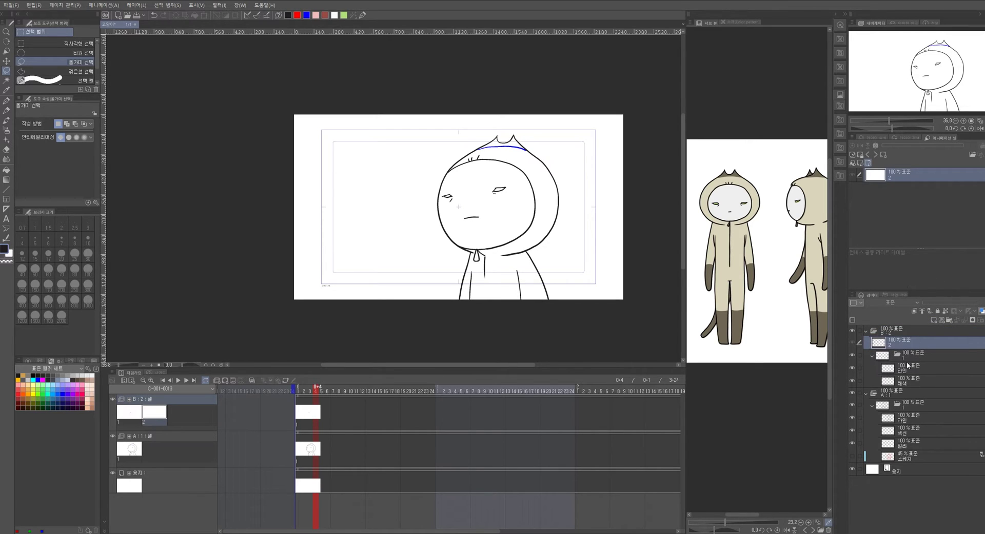
pyautogui.press('Delete')
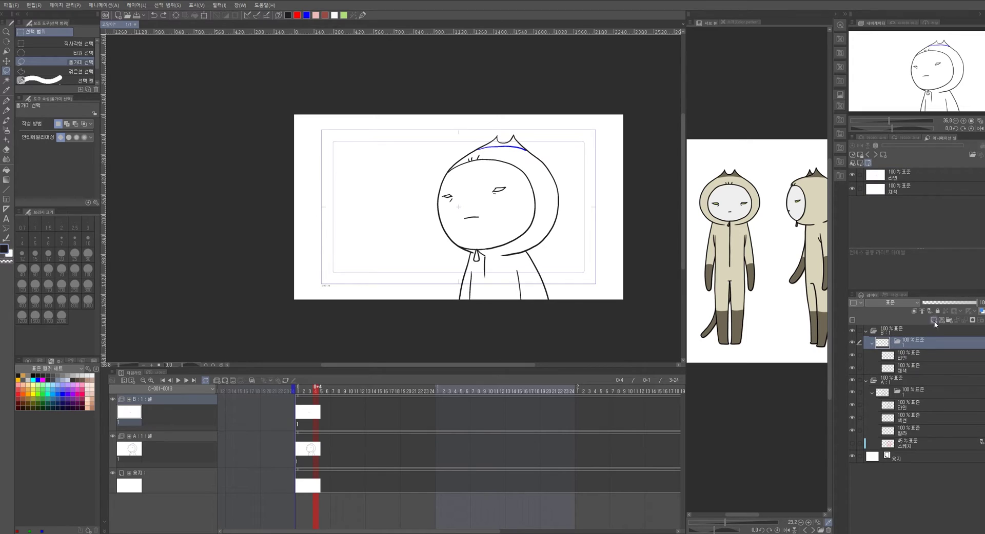
# Add new animation cels 2 and 3 to folder B at frames 4 and 7
pyautogui.click(907, 334)
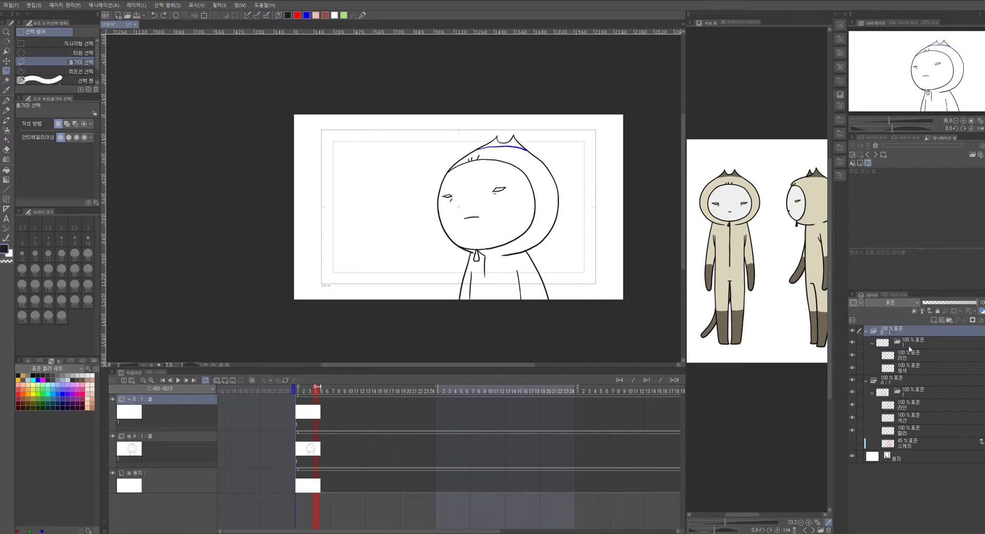
pyautogui.click(218, 384)
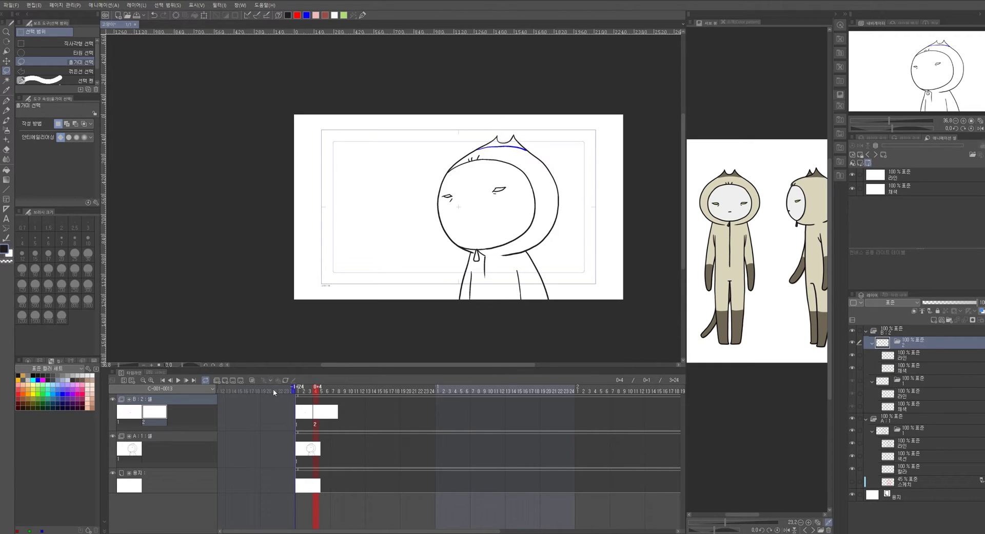
pyautogui.click(226, 379)
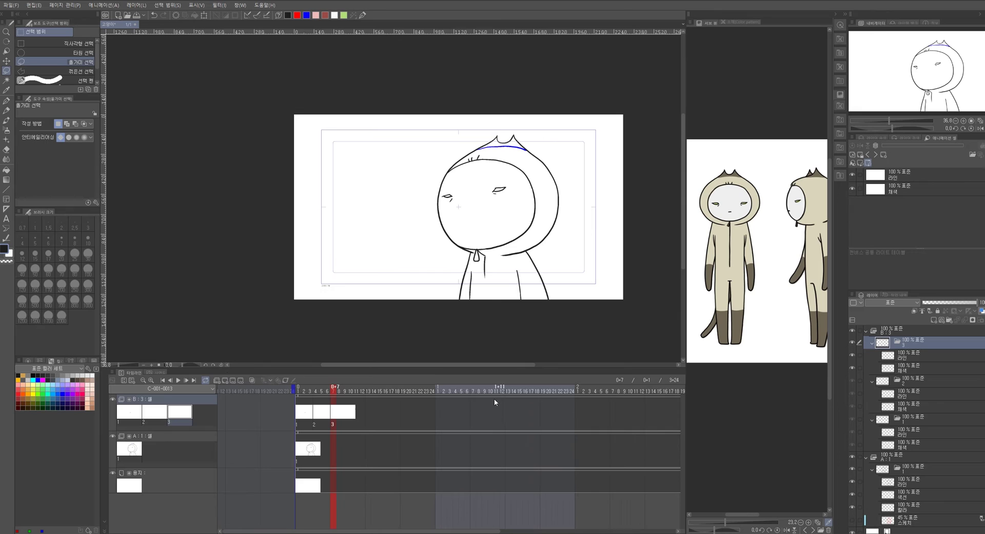
pyautogui.click(339, 391)
pyautogui.click(334, 393)
# Register folder B's cel 1 on the canvas-common light table as the mouth reference
pyautogui.scroll(3, 500, 245)
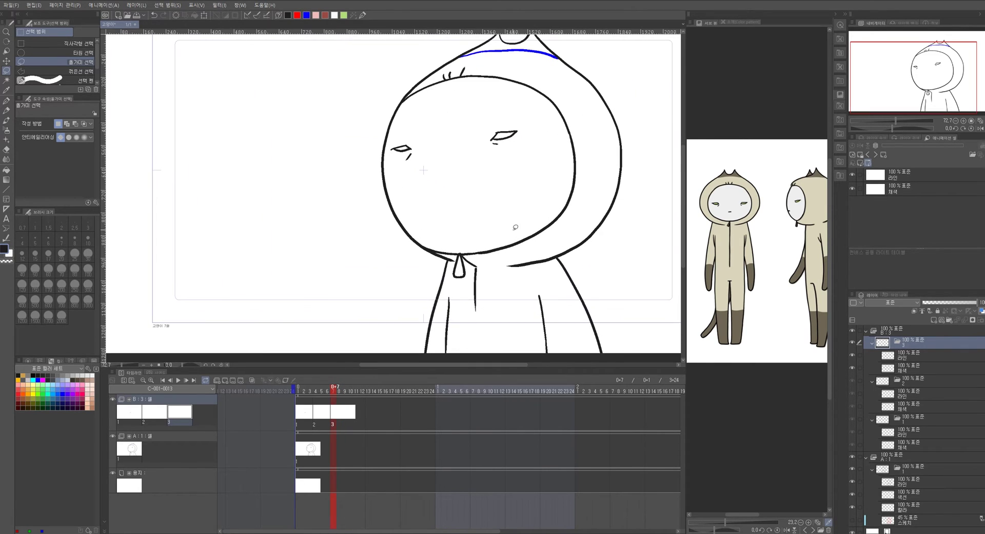
pyautogui.moveTo(511, 259); pyautogui.dragTo(511, 279)
pyautogui.click(533, 285)
pyautogui.moveTo(907, 420); pyautogui.dragTo(896, 273)
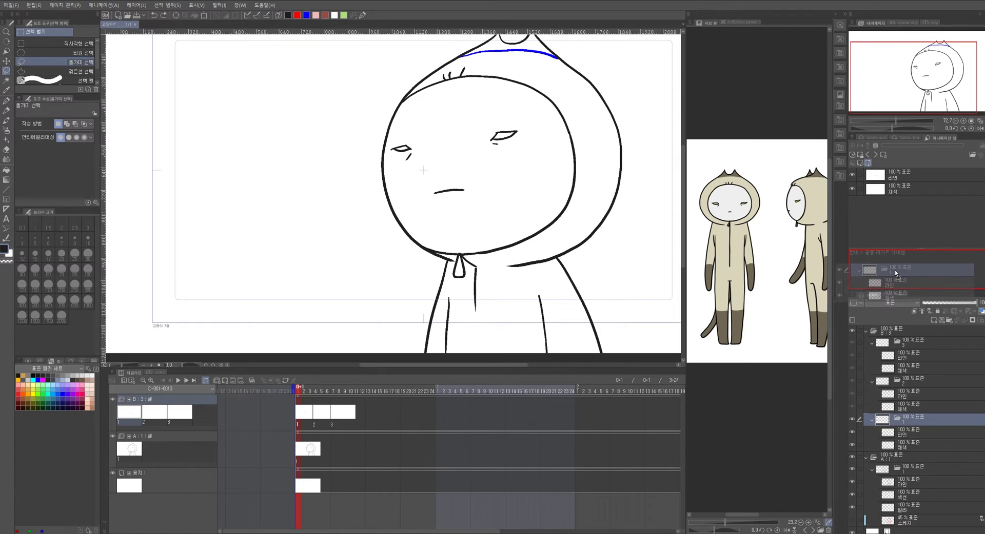
pyautogui.moveTo(896, 274)
pyautogui.mouseDown()
pyautogui.moveTo(906, 270)
pyautogui.moveTo(897, 266)
pyautogui.mouseUp()
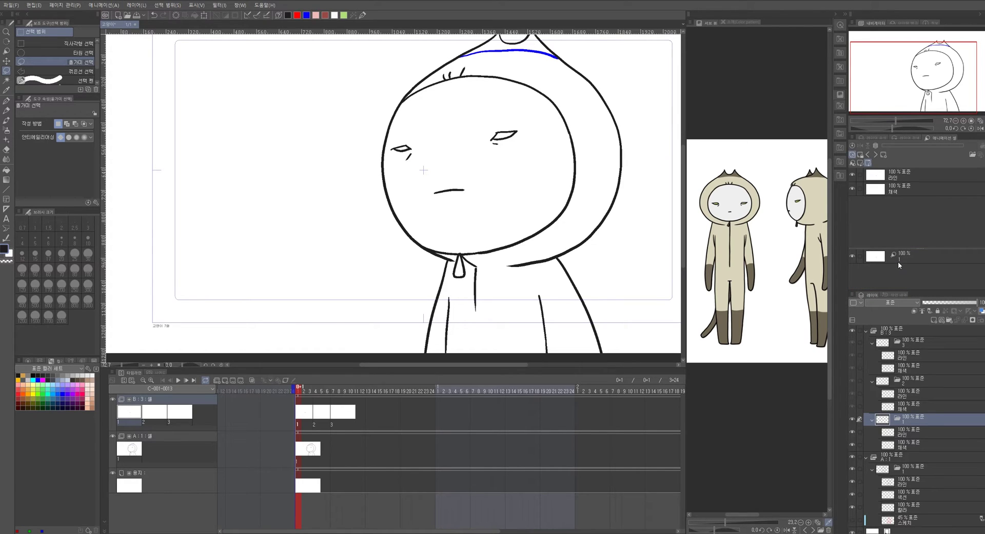
# Lower the light-table reference cel 1 to 36% opacity and draw an open mouth on the line layer of folder B's cel 3
pyautogui.click(880, 255)
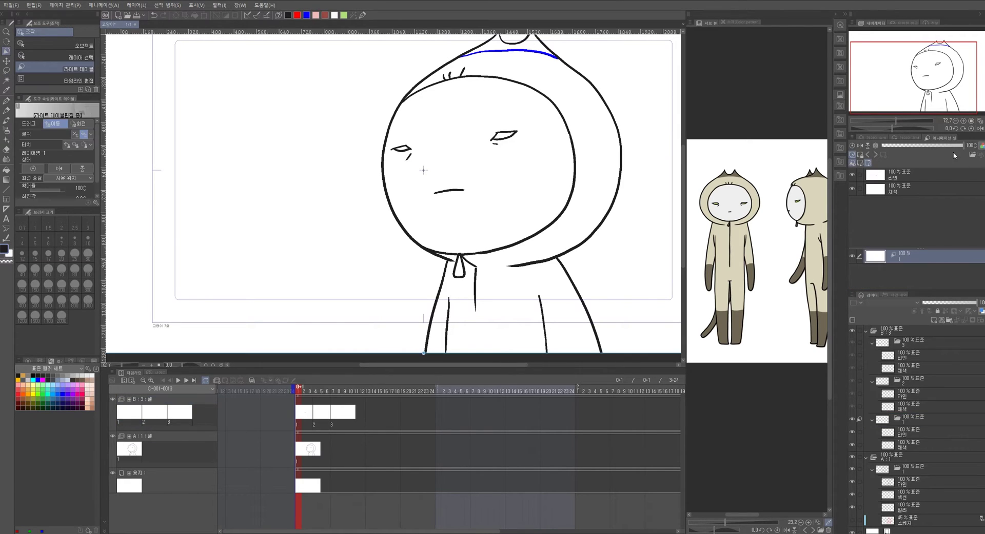
pyautogui.moveTo(961, 145); pyautogui.dragTo(910, 146)
pyautogui.click(340, 390)
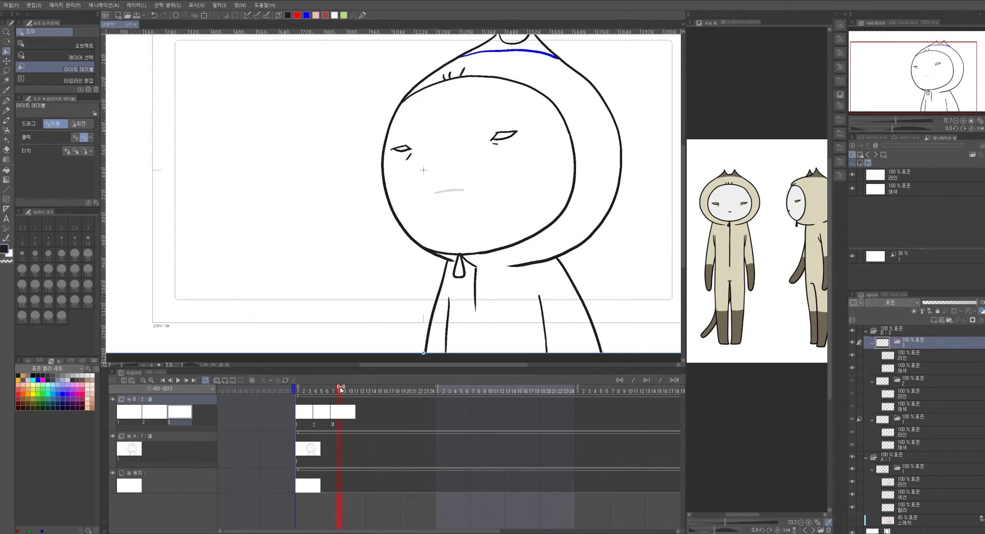
pyautogui.scroll(4, 492, 190)
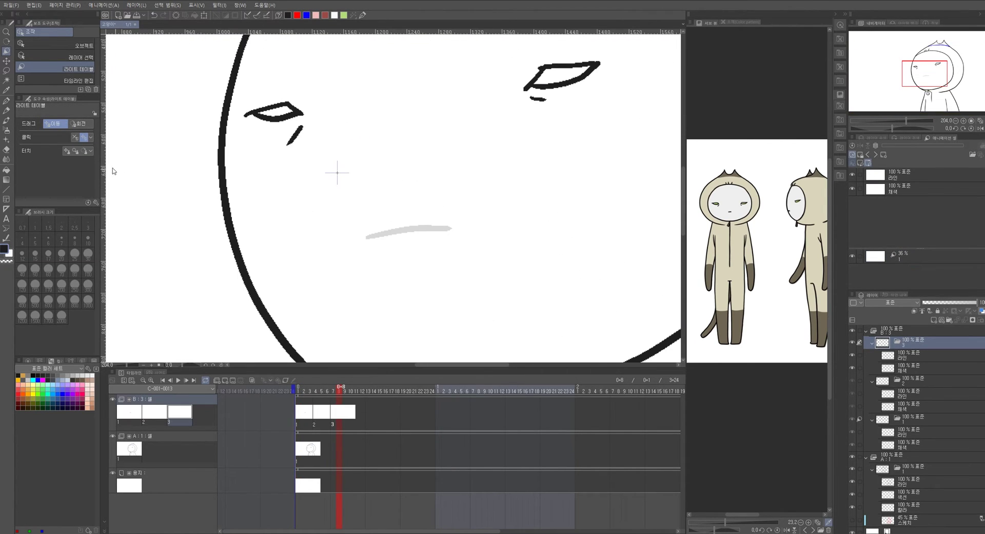
pyautogui.click(6, 100)
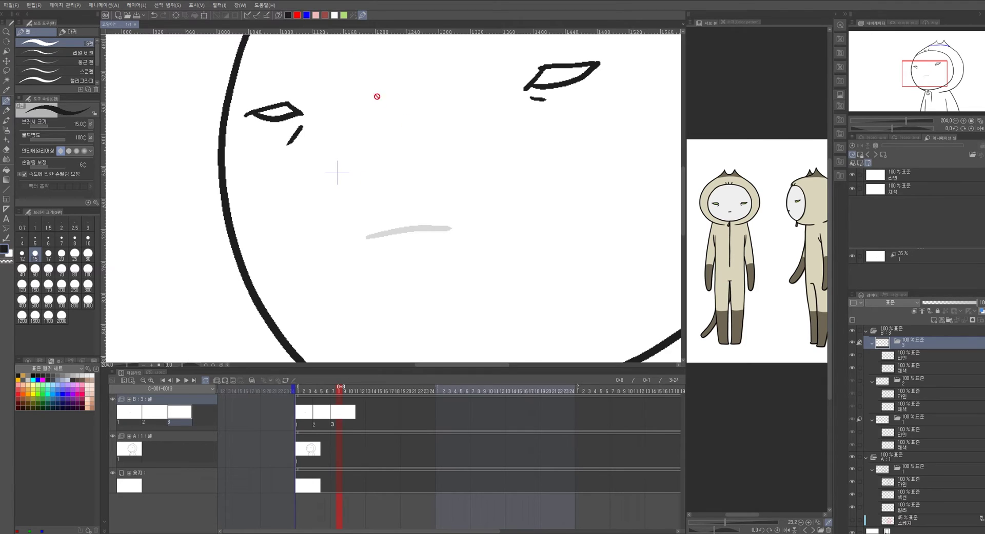
pyautogui.click(917, 178)
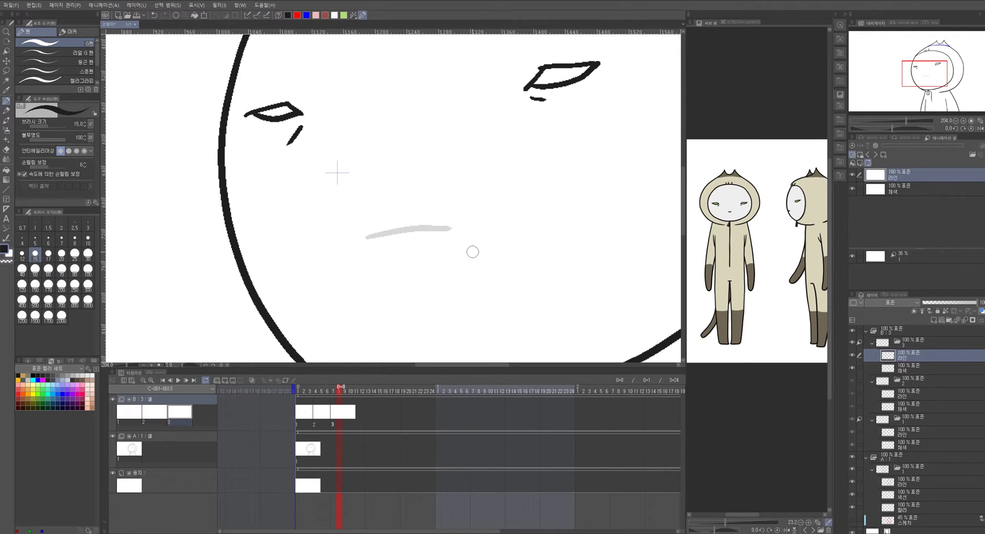
pyautogui.moveTo(363, 224)
pyautogui.mouseDown()
pyautogui.moveTo(389, 215)
pyautogui.moveTo(382, 220)
pyautogui.moveTo(436, 219)
pyautogui.moveTo(453, 236)
pyautogui.mouseUp()
pyautogui.hotkey('ctrl', 'z')
pyautogui.moveTo(364, 242); pyautogui.dragTo(452, 235)
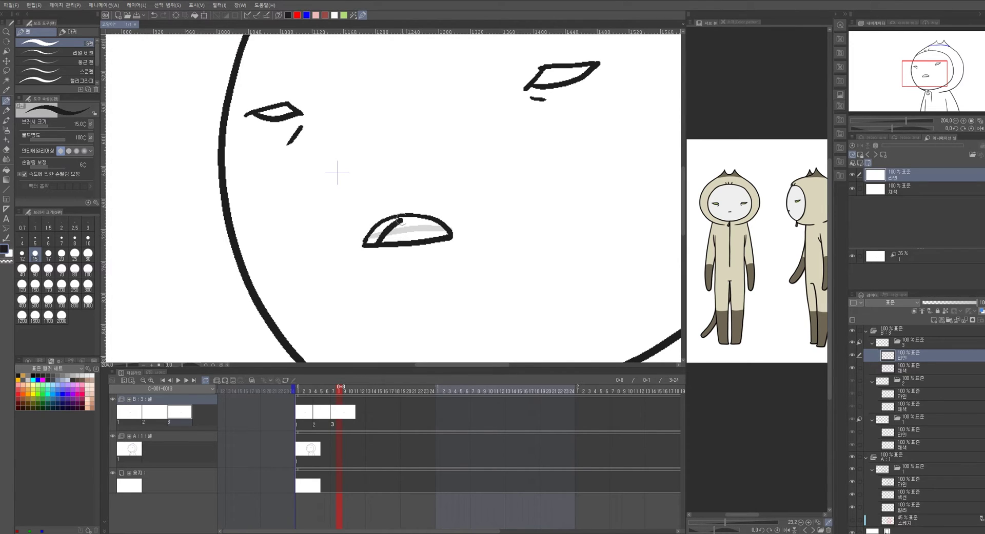
pyautogui.scroll(-6, 479, 234)
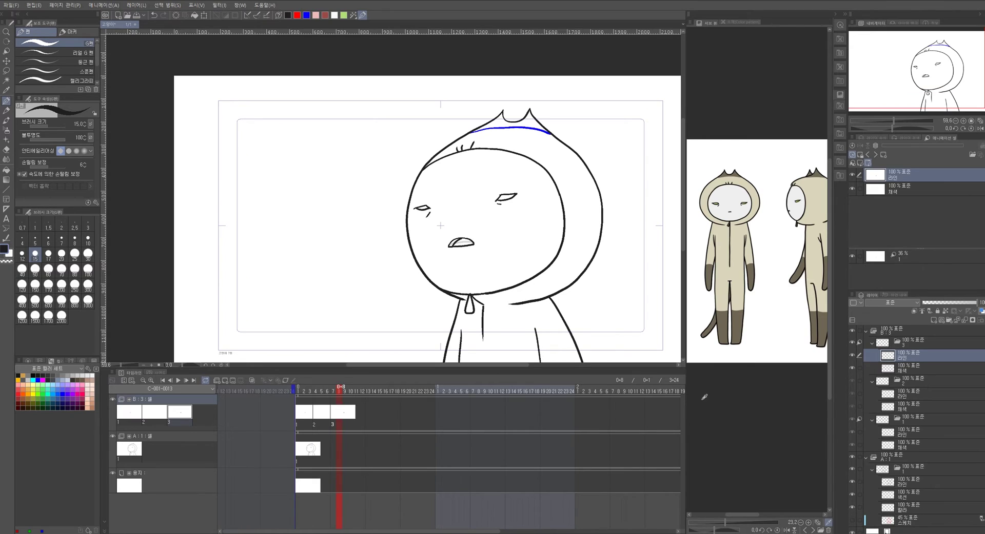
# Register cel 3 on the light table and draw a half-open in-between mouth on the line layer of folder B's cel 2
pyautogui.click(921, 385)
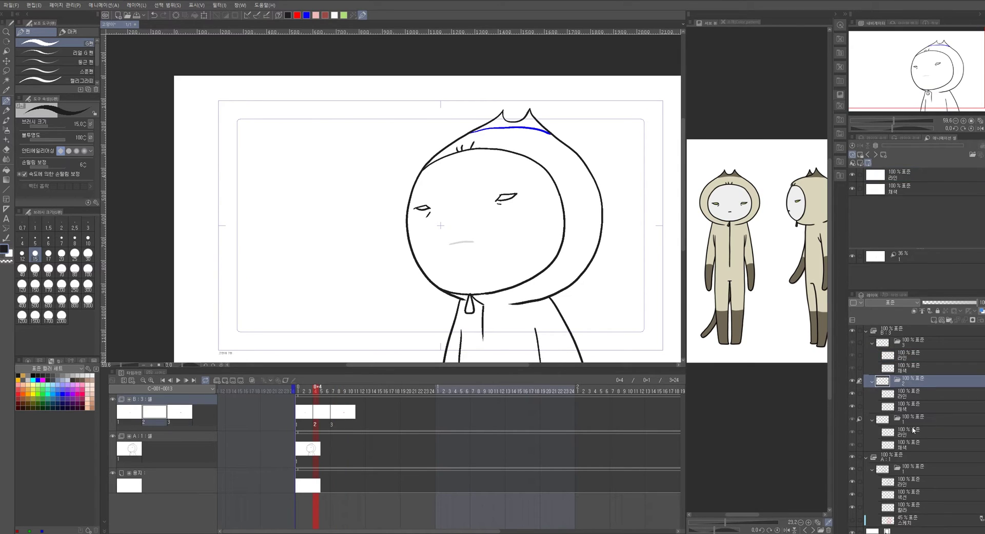
pyautogui.moveTo(915, 348); pyautogui.dragTo(887, 268)
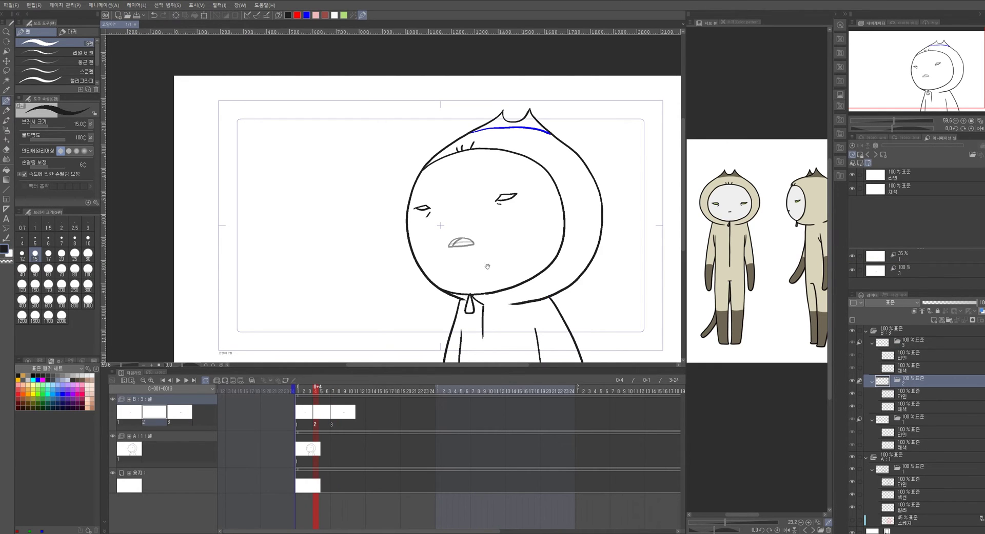
pyautogui.scroll(6, 502, 272)
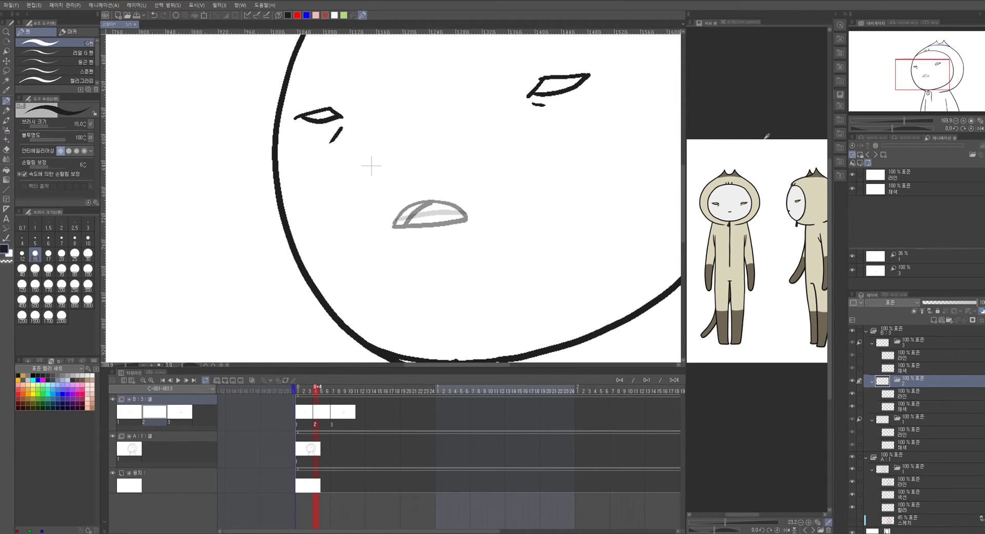
pyautogui.click(913, 174)
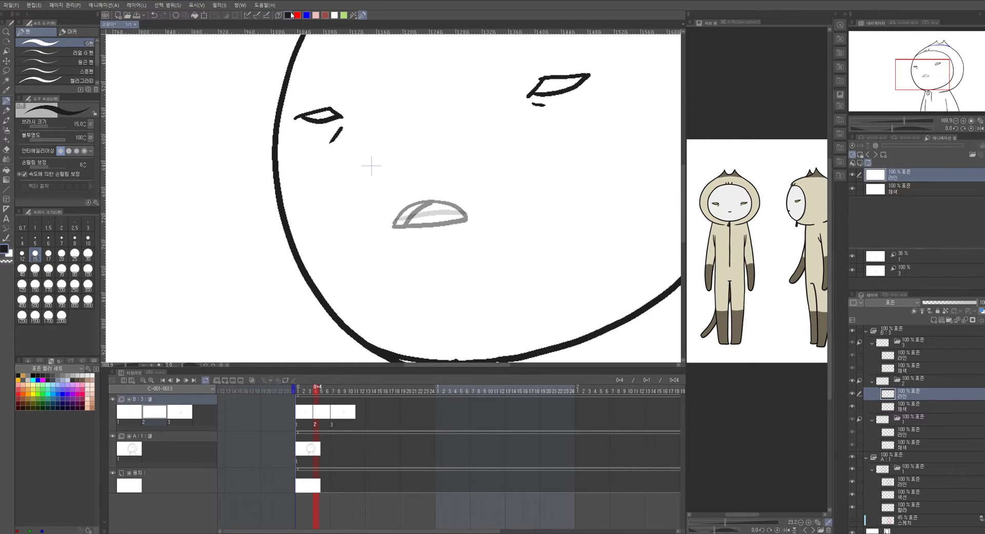
pyautogui.moveTo(395, 224)
pyautogui.mouseDown()
pyautogui.moveTo(445, 207)
pyautogui.moveTo(461, 211)
pyautogui.moveTo(406, 222)
pyautogui.moveTo(463, 216)
pyautogui.mouseUp()
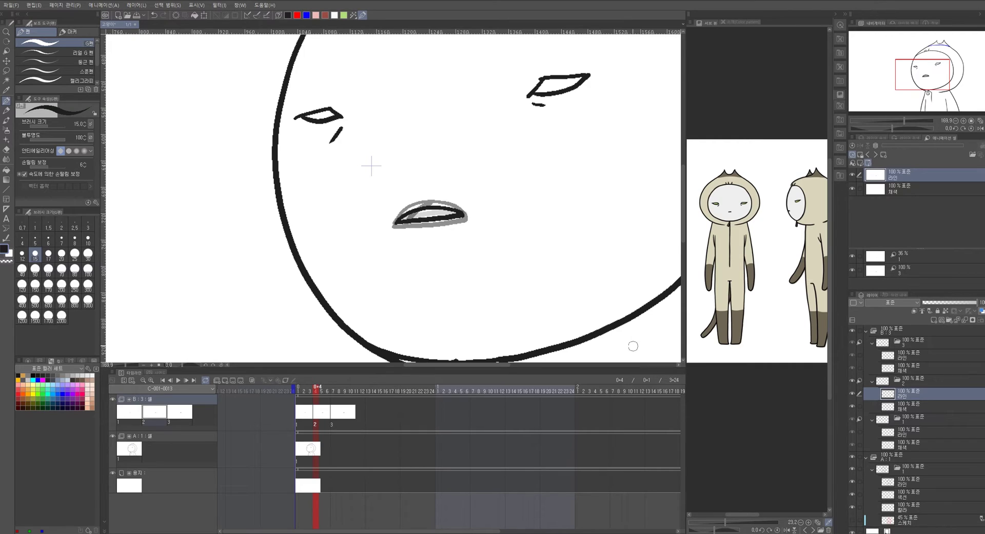
# Scrub between frames 3 and 7 to compare folder B's mouth cels
pyautogui.click(310, 391)
pyautogui.moveTo(322, 393); pyautogui.dragTo(328, 391)
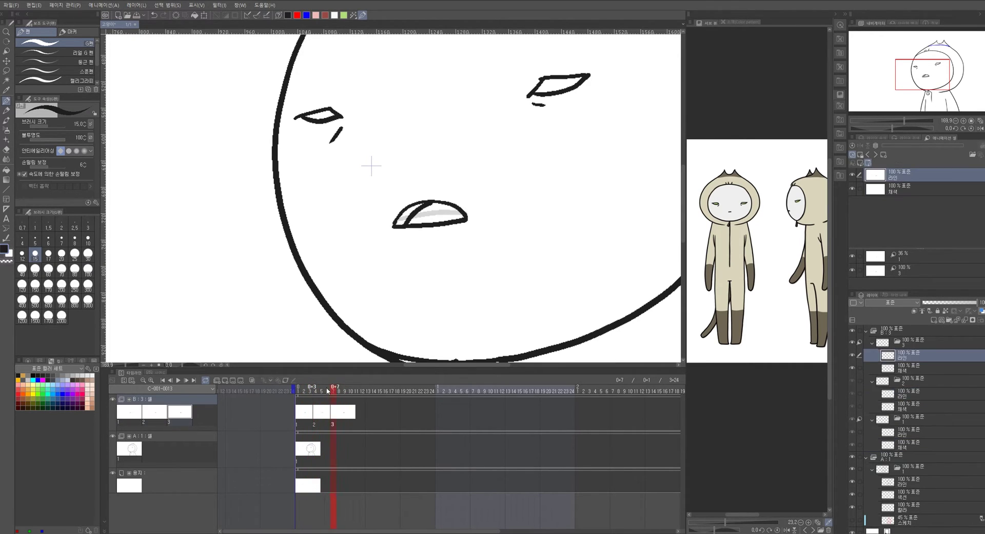
pyautogui.moveTo(324, 391); pyautogui.dragTo(316, 388)
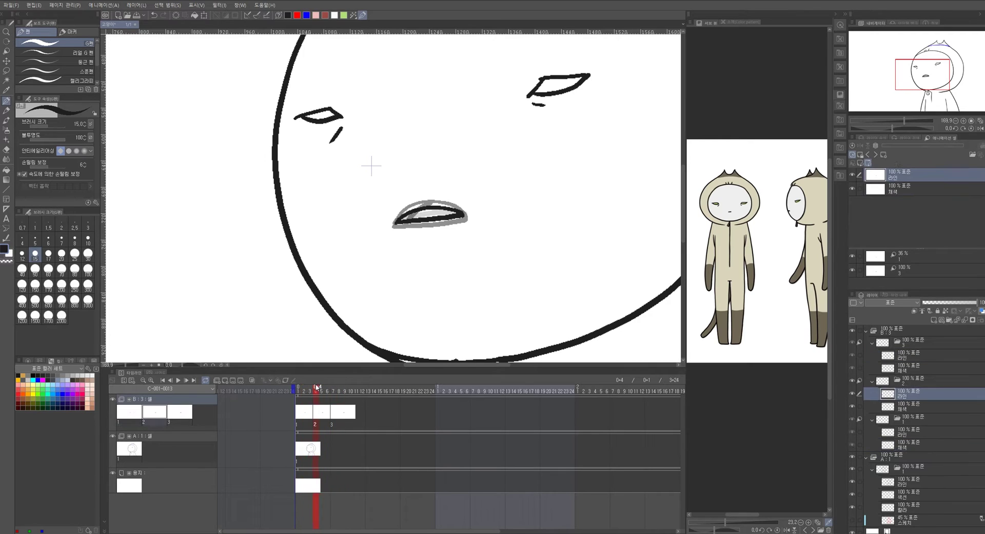
pyautogui.hscroll(2, 449, 462)
pyautogui.scroll(-5, 496, 261)
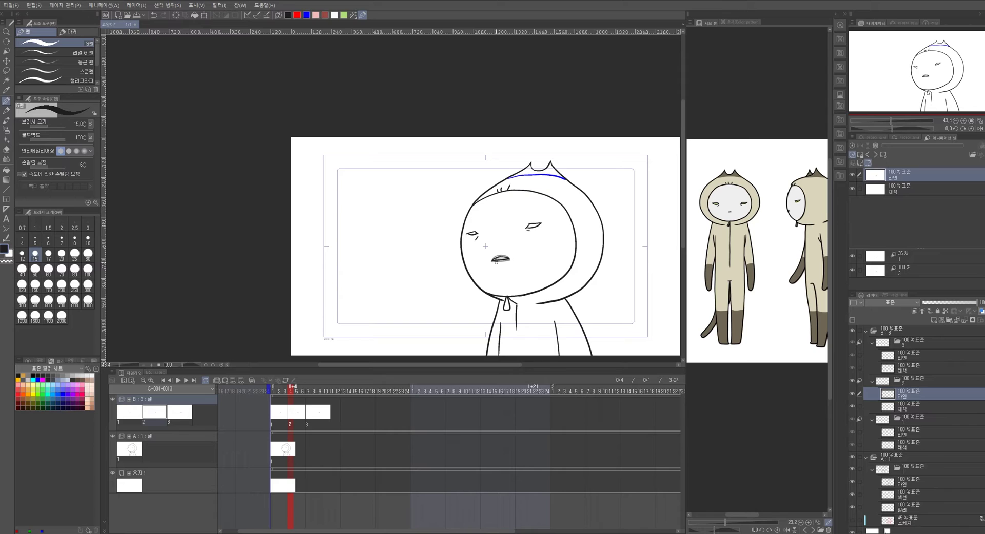
# Add a new animation cel 2 to folder A at frame 17
pyautogui.click(367, 388)
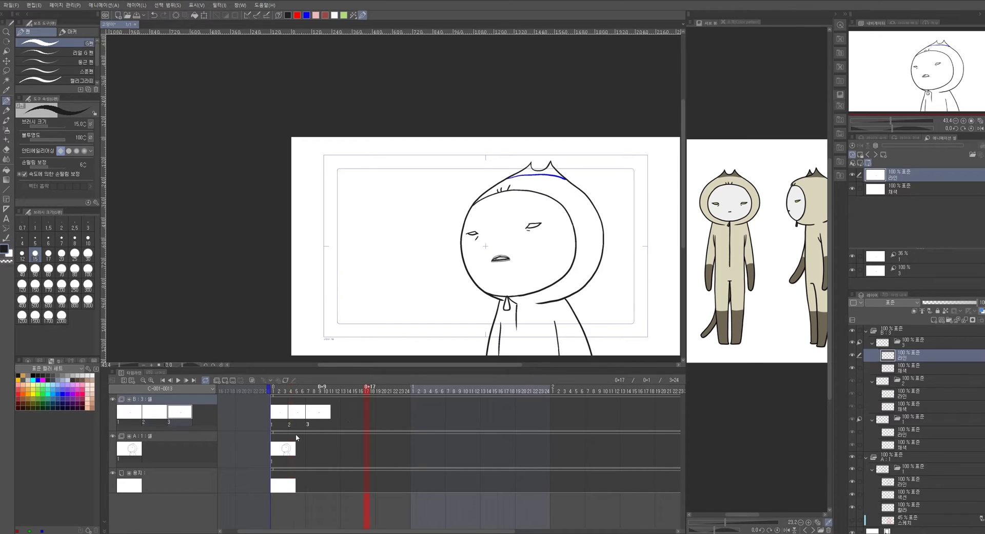
pyautogui.click(188, 438)
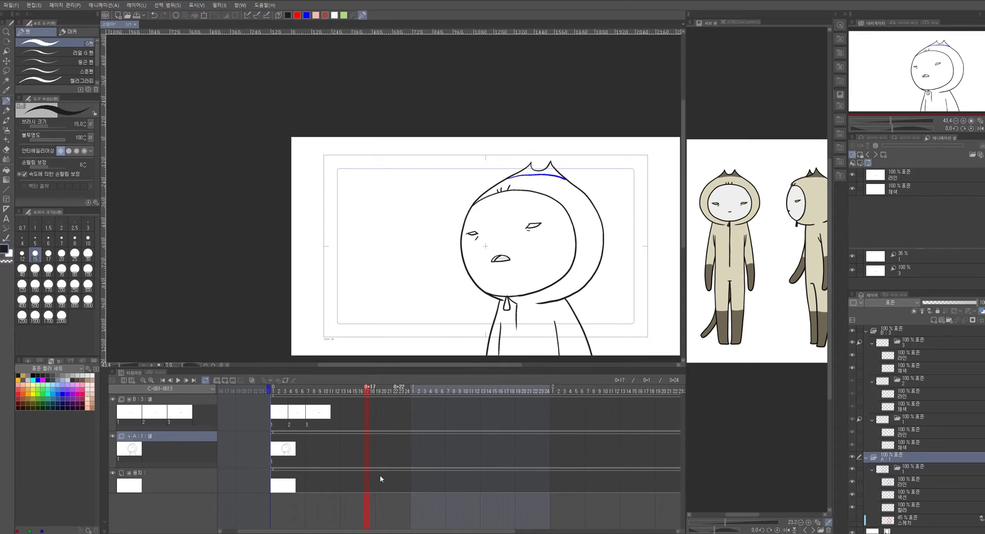
pyautogui.click(226, 381)
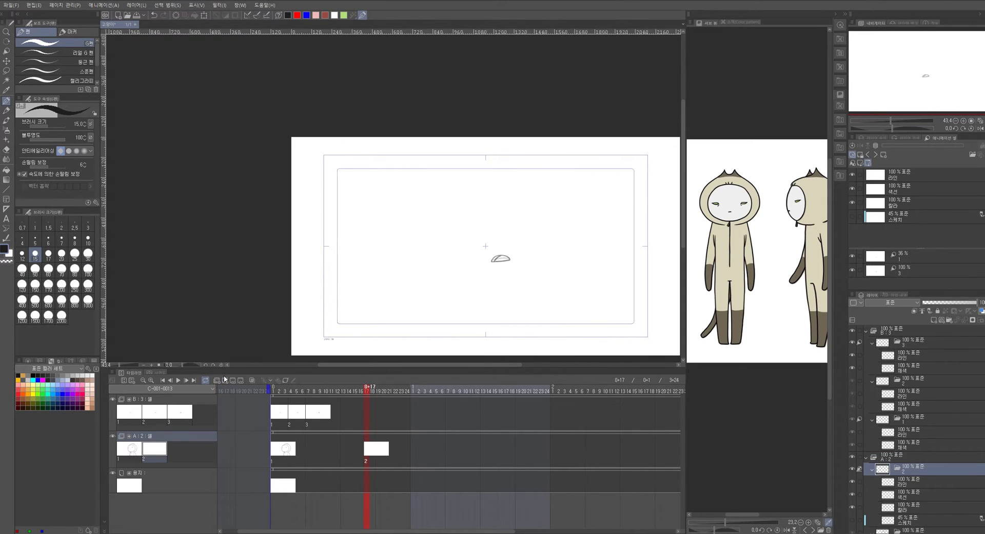
# Clear mouth cels 1 and 3 from the light table and register folder A's cel 1 as the reference
pyautogui.click(916, 272)
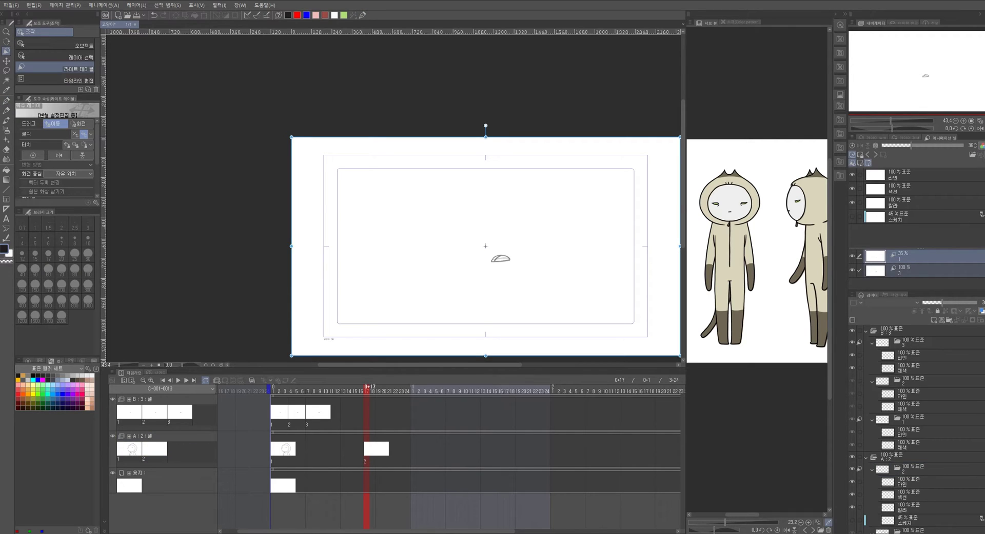
pyautogui.press('p')
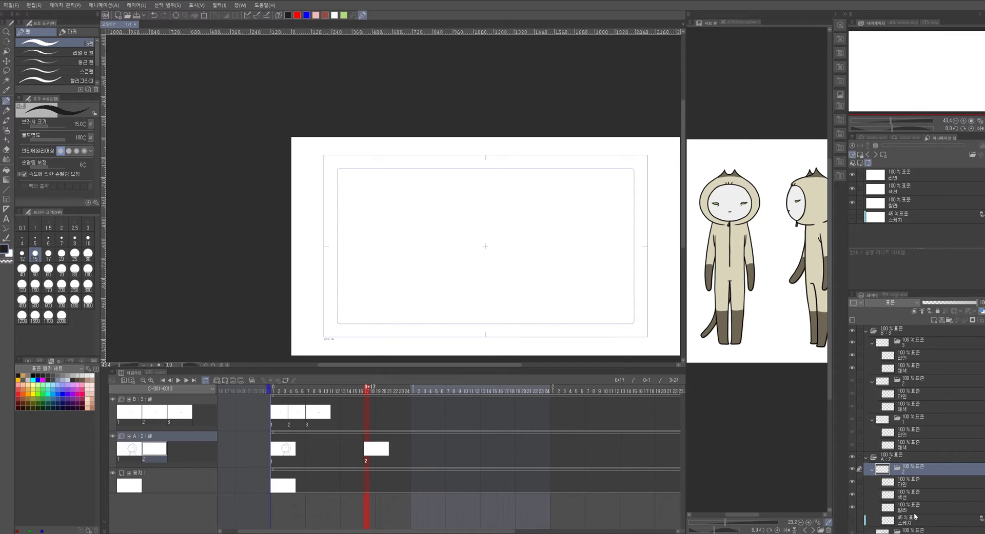
pyautogui.moveTo(914, 532); pyautogui.dragTo(885, 260)
# Assign the closed-mouth cel 1 to folder B's track at frame 17 and leave folder B visible
pyautogui.click(373, 387)
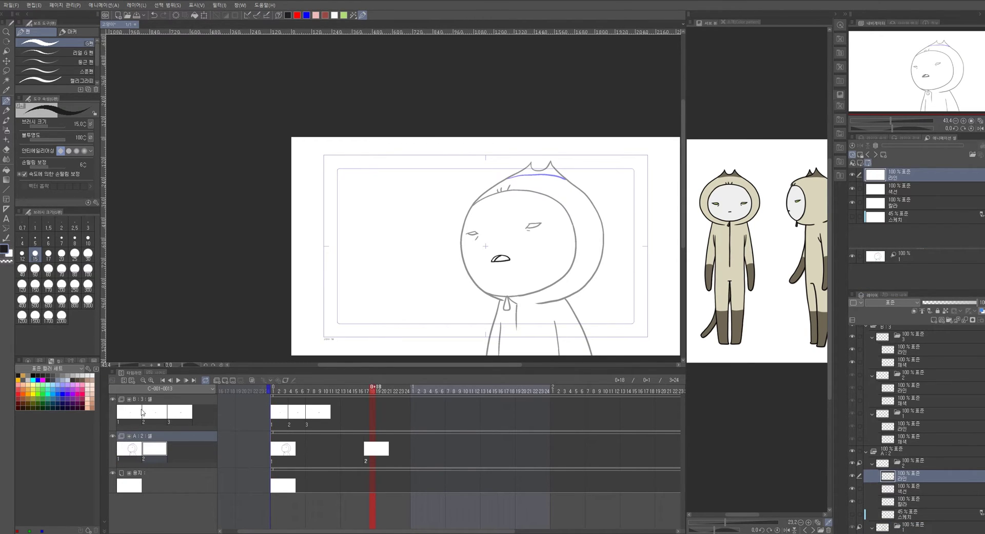
pyautogui.click(113, 399)
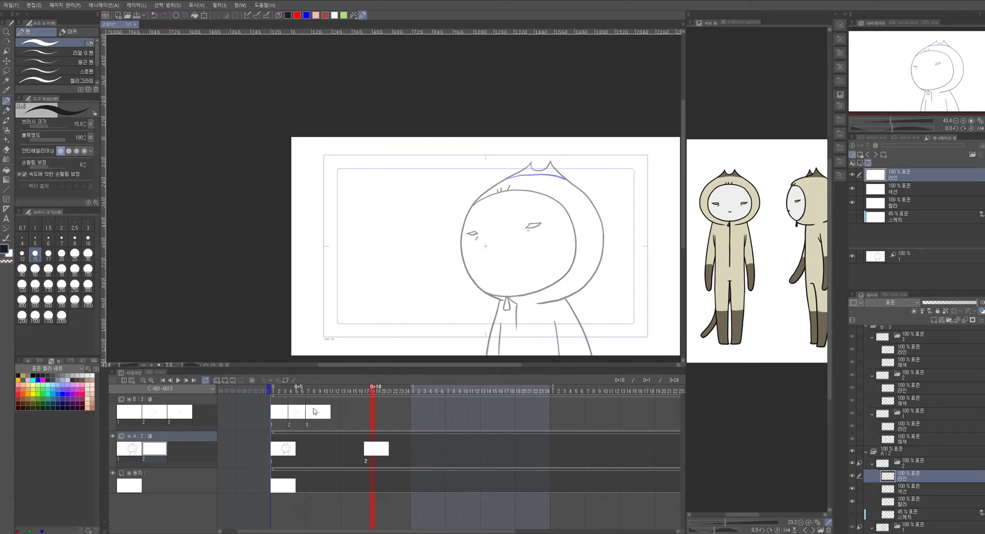
pyautogui.click(367, 409)
pyautogui.rightClick(365, 411)
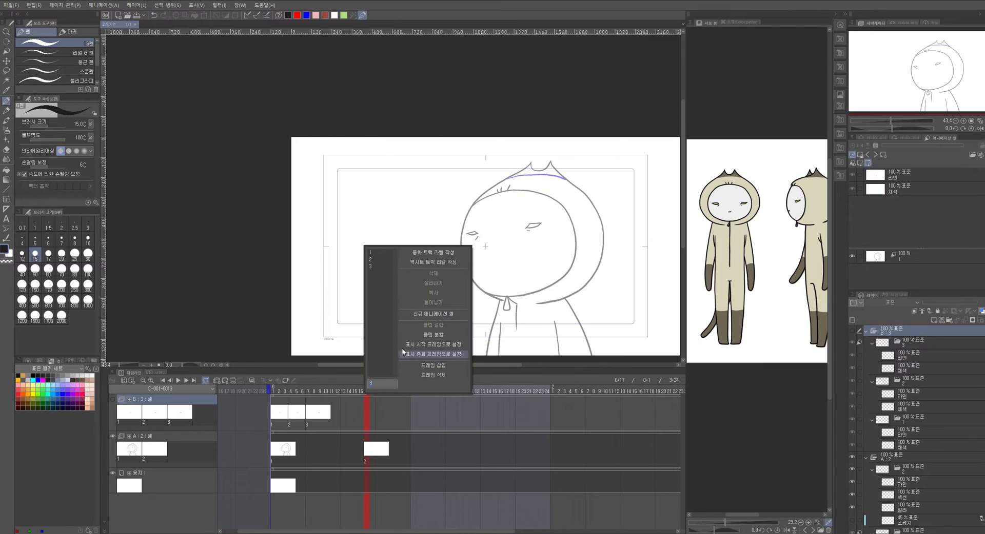
pyautogui.click(371, 252)
pyautogui.click(371, 393)
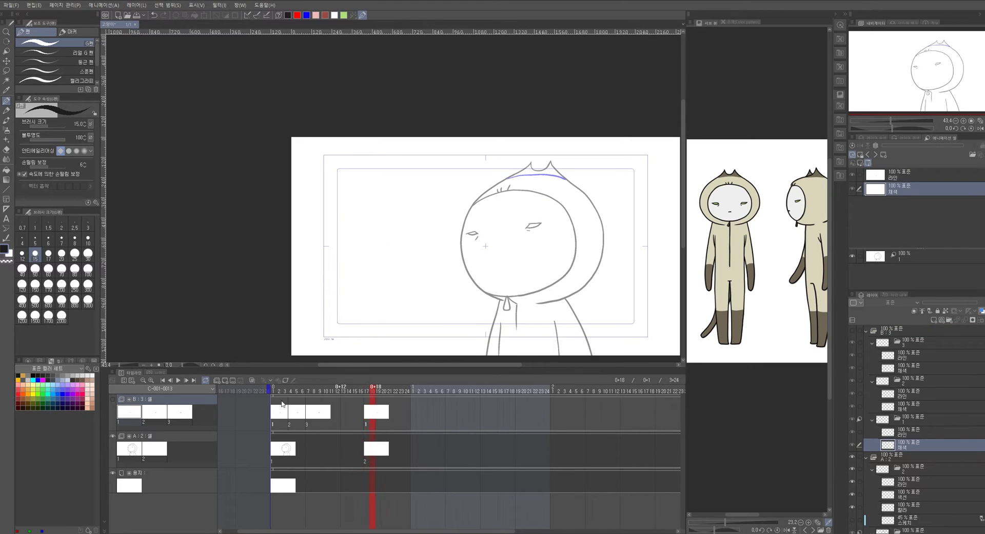
pyautogui.click(113, 400)
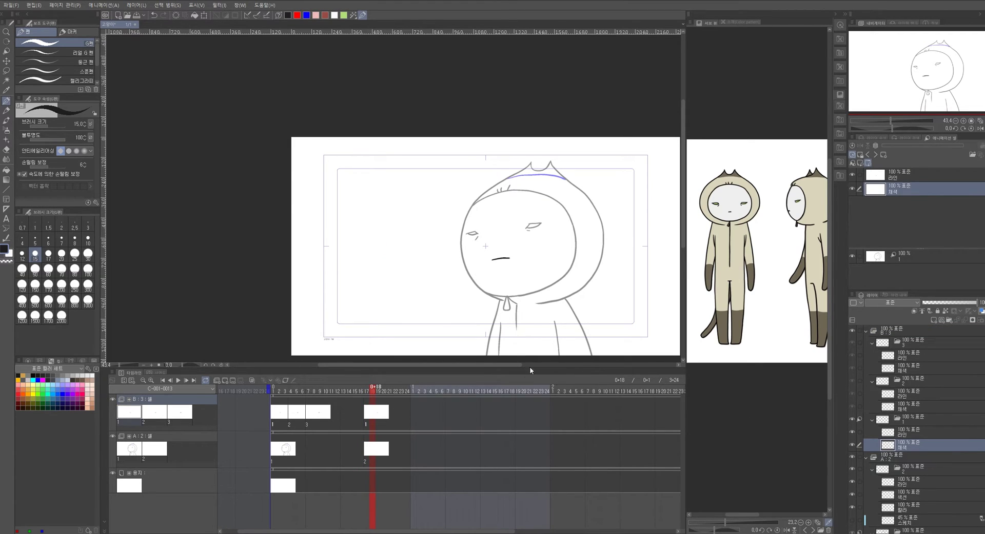
# Sketch the round head outline in red on the sketch layer of folder A's cel 2, following the light-table reference
pyautogui.scroll(3, 562, 258)
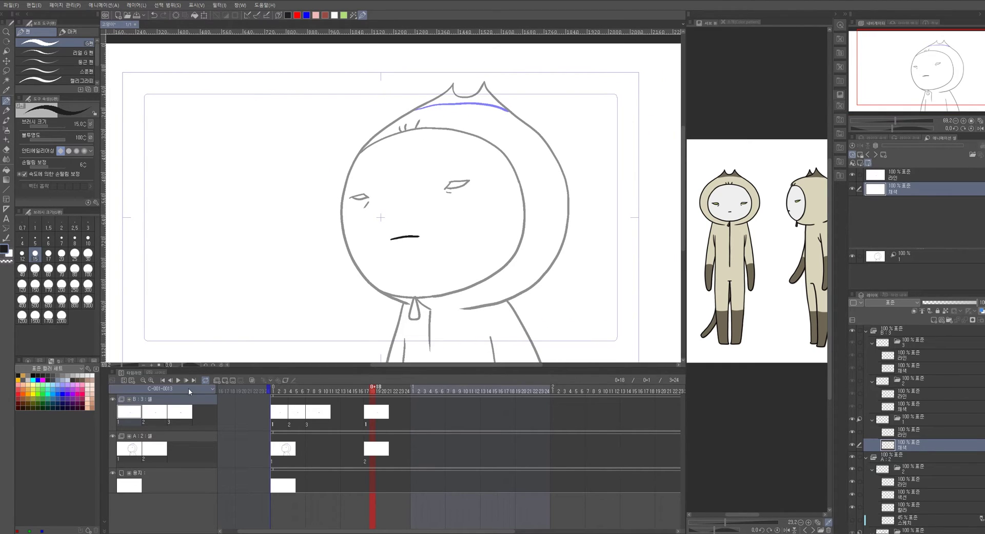
pyautogui.click(380, 454)
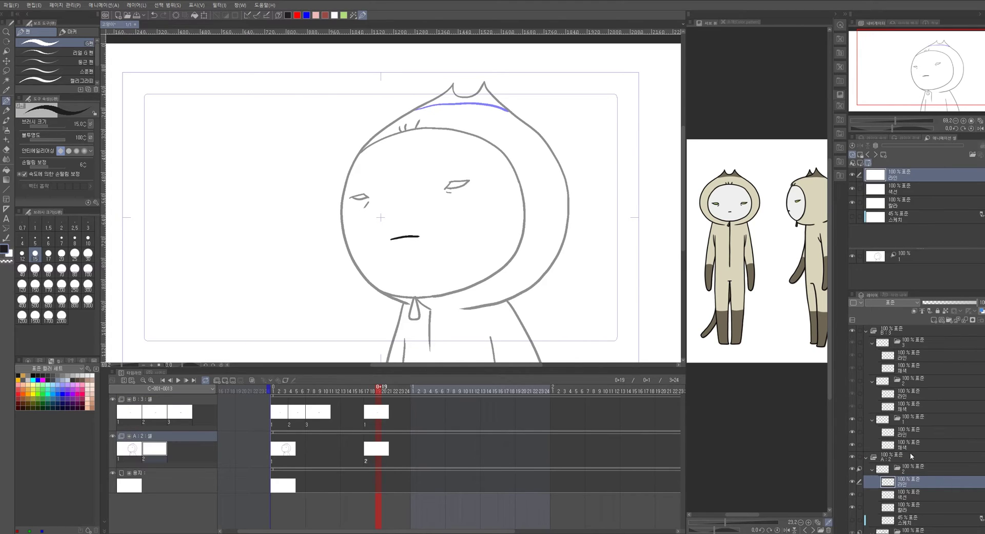
pyautogui.click(916, 522)
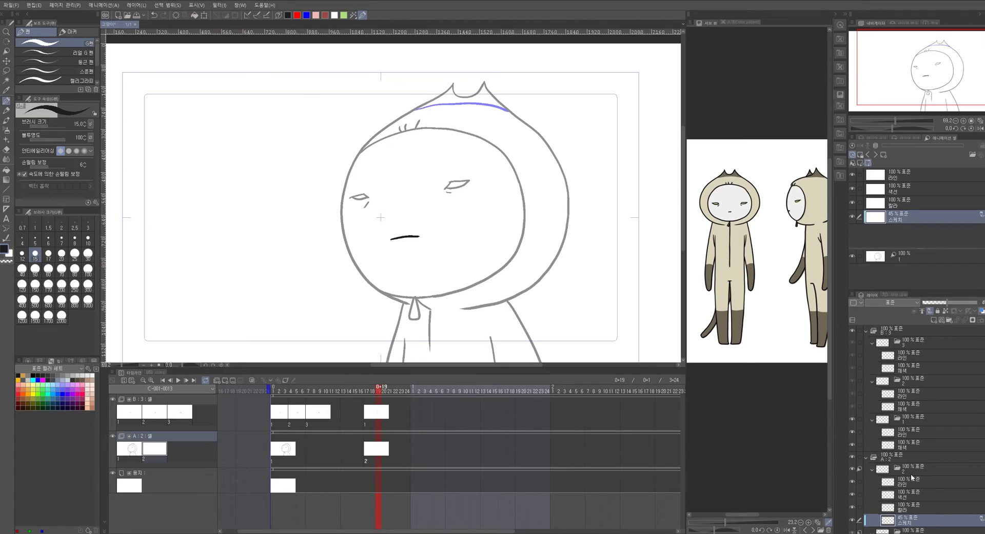
pyautogui.click(298, 15)
pyautogui.moveTo(454, 84)
pyautogui.mouseDown()
pyautogui.moveTo(477, 94)
pyautogui.moveTo(484, 83)
pyautogui.moveTo(415, 108)
pyautogui.mouseUp()
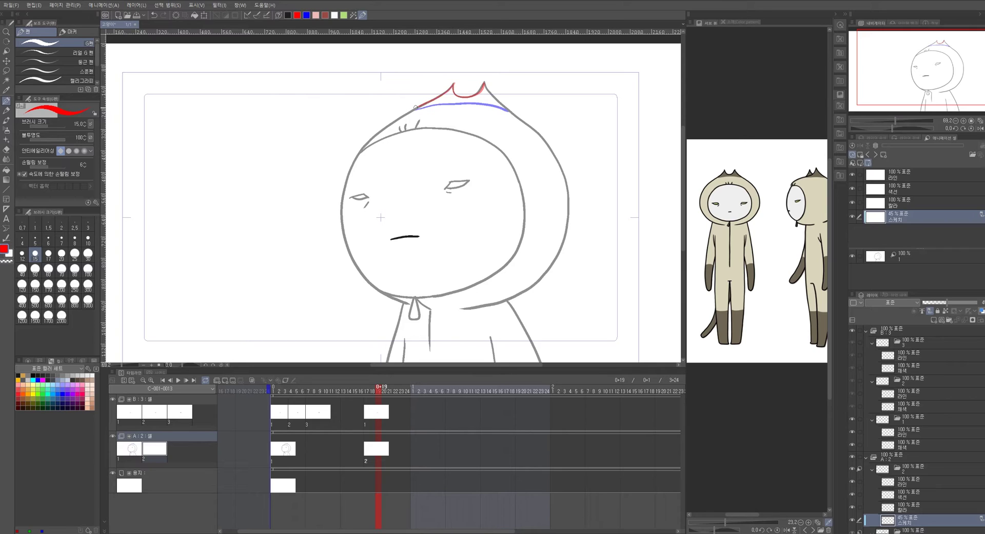
pyautogui.hotkey('ctrl', 'z')
pyautogui.hotkey('ctrl', 'z')
pyautogui.moveTo(413, 110)
pyautogui.mouseDown()
pyautogui.moveTo(344, 172)
pyautogui.moveTo(354, 271)
pyautogui.moveTo(433, 308)
pyautogui.moveTo(495, 305)
pyautogui.mouseUp()
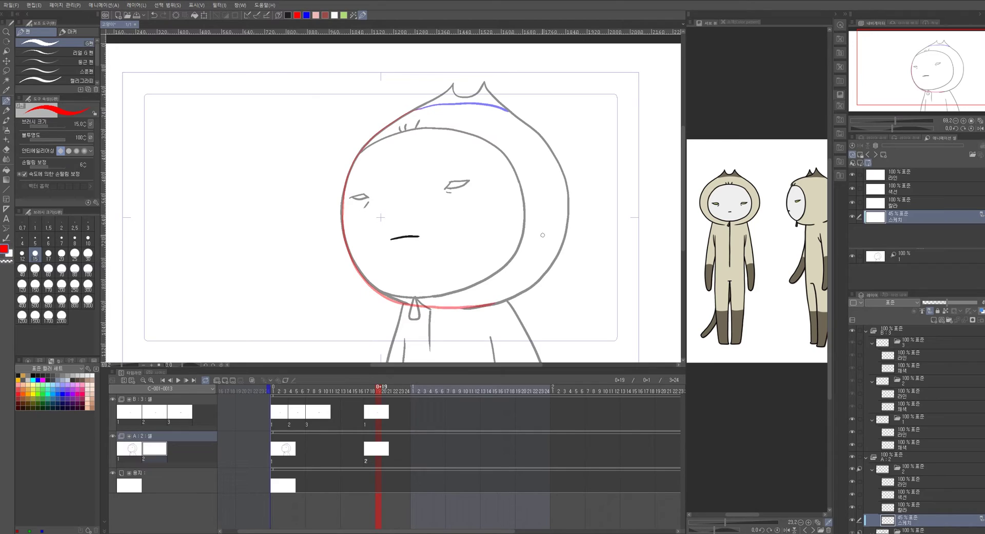
pyautogui.moveTo(413, 109)
pyautogui.mouseDown()
pyautogui.moveTo(489, 105)
pyautogui.moveTo(546, 144)
pyautogui.moveTo(569, 228)
pyautogui.moveTo(525, 292)
pyautogui.moveTo(446, 319)
pyautogui.mouseUp()
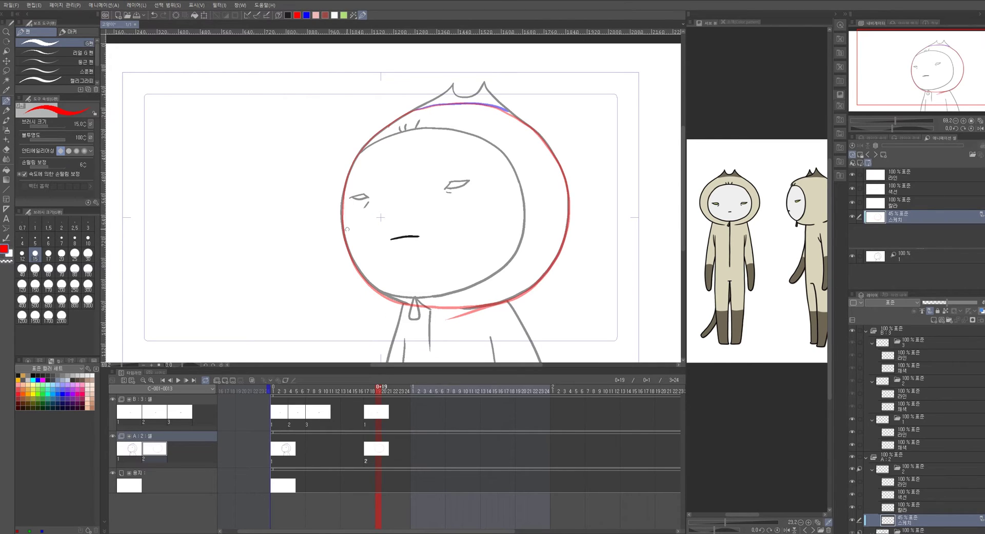
# Draw curved horizontal and vertical centre guidelines across the head sketch
pyautogui.moveTo(342, 227); pyautogui.dragTo(568, 200)
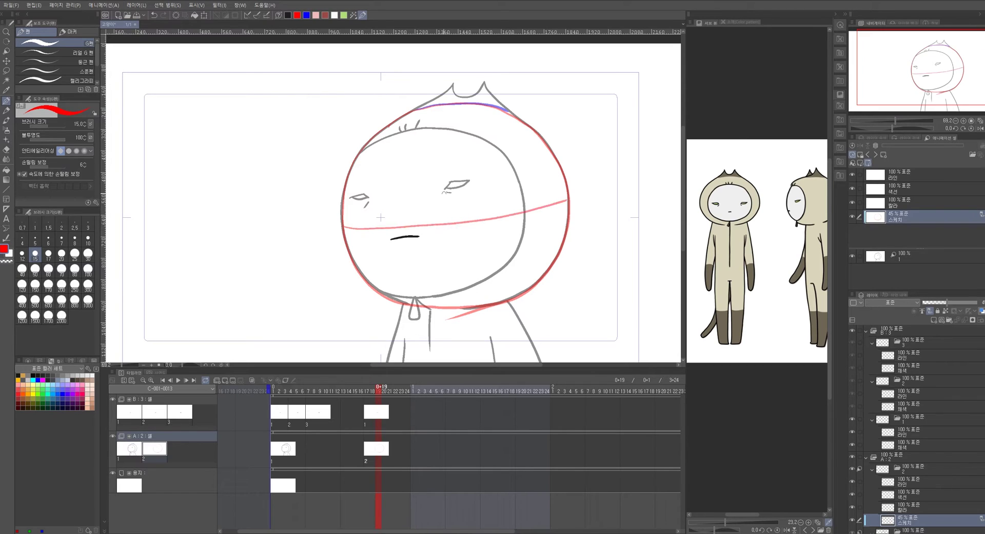
pyautogui.moveTo(427, 106)
pyautogui.mouseDown()
pyautogui.moveTo(407, 131)
pyautogui.moveTo(393, 237)
pyautogui.moveTo(431, 312)
pyautogui.mouseUp()
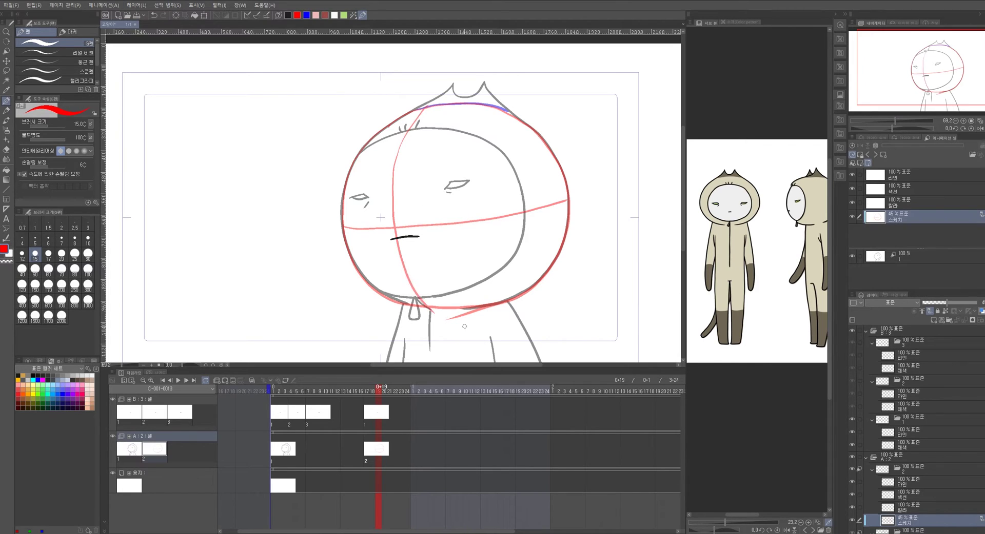
pyautogui.hotkey('ctrl', 'z')
# Sketch the eyes and mouth in red, placed lower on the face along the guidelines
pyautogui.moveTo(349, 227); pyautogui.dragTo(363, 233)
pyautogui.moveTo(448, 227); pyautogui.dragTo(469, 222)
pyautogui.moveTo(411, 271); pyautogui.dragTo(422, 258)
pyautogui.hotkey('ctrl', 'z')
pyautogui.hotkey('ctrl', 'z')
# Sketch the hood's lowered face opening, the two ears, the hood's outer contour and the zipper pull under the chin in red
pyautogui.moveTo(343, 200)
pyautogui.mouseDown()
pyautogui.moveTo(378, 158)
pyautogui.moveTo(429, 152)
pyautogui.moveTo(476, 168)
pyautogui.moveTo(506, 222)
pyautogui.moveTo(485, 292)
pyautogui.mouseUp()
pyautogui.moveTo(460, 159)
pyautogui.mouseDown()
pyautogui.moveTo(509, 214)
pyautogui.moveTo(516, 254)
pyautogui.moveTo(497, 293)
pyautogui.moveTo(460, 312)
pyautogui.moveTo(397, 307)
pyautogui.moveTo(487, 296)
pyautogui.moveTo(515, 252)
pyautogui.moveTo(501, 196)
pyautogui.moveTo(425, 150)
pyautogui.moveTo(343, 187)
pyautogui.mouseUp()
pyautogui.moveTo(401, 95)
pyautogui.mouseDown()
pyautogui.moveTo(441, 87)
pyautogui.moveTo(407, 90)
pyautogui.moveTo(345, 176)
pyautogui.moveTo(407, 91)
pyautogui.moveTo(411, 100)
pyautogui.moveTo(437, 82)
pyautogui.moveTo(455, 101)
pyautogui.moveTo(505, 111)
pyautogui.mouseUp()
pyautogui.hotkey('ctrl', 'z')
pyautogui.moveTo(441, 86)
pyautogui.mouseDown()
pyautogui.moveTo(507, 109)
pyautogui.moveTo(540, 139)
pyautogui.moveTo(563, 205)
pyautogui.moveTo(550, 254)
pyautogui.mouseUp()
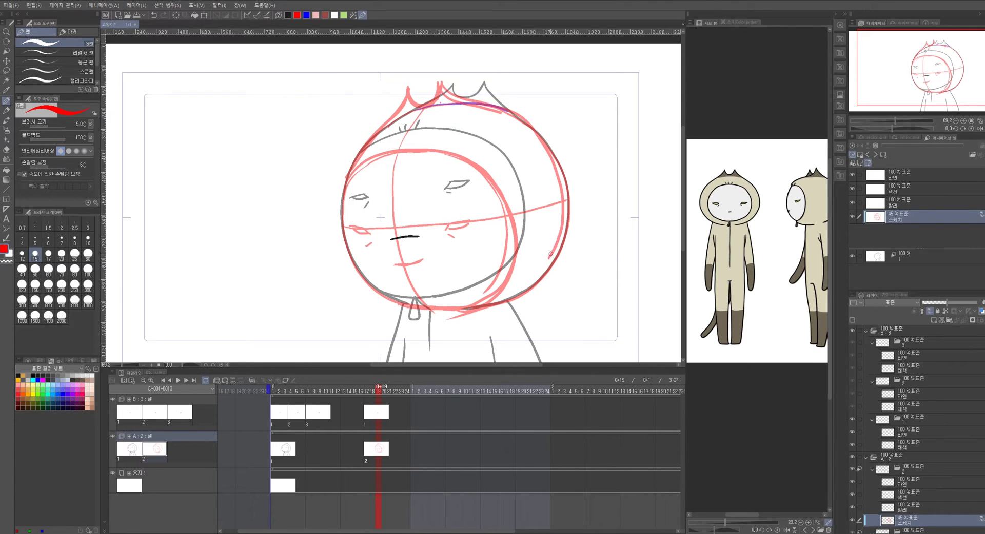
pyautogui.moveTo(522, 115)
pyautogui.mouseDown()
pyautogui.moveTo(541, 134)
pyautogui.moveTo(564, 238)
pyautogui.moveTo(493, 303)
pyautogui.mouseUp()
pyautogui.moveTo(422, 312)
pyautogui.mouseDown()
pyautogui.moveTo(420, 328)
pyautogui.moveTo(428, 310)
pyautogui.mouseUp()
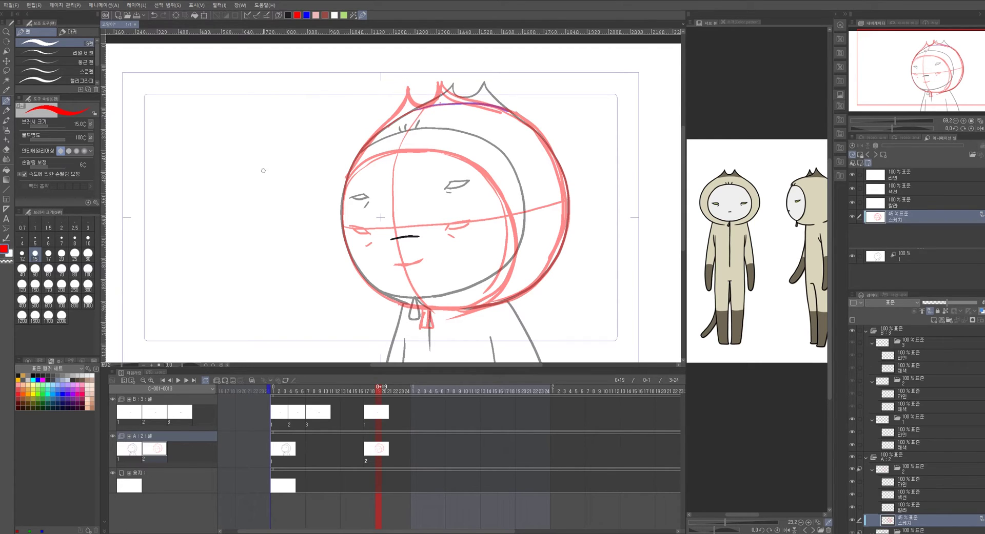
# Shift the red head sketch left and down so it is offset from the light-table reference head
pyautogui.click(6, 61)
pyautogui.moveTo(506, 239)
pyautogui.mouseDown()
pyautogui.moveTo(478, 252)
pyautogui.moveTo(470, 241)
pyautogui.moveTo(482, 229)
pyautogui.mouseUp()
pyautogui.scroll(-2, 477, 242)
pyautogui.scroll(-2, 501, 277)
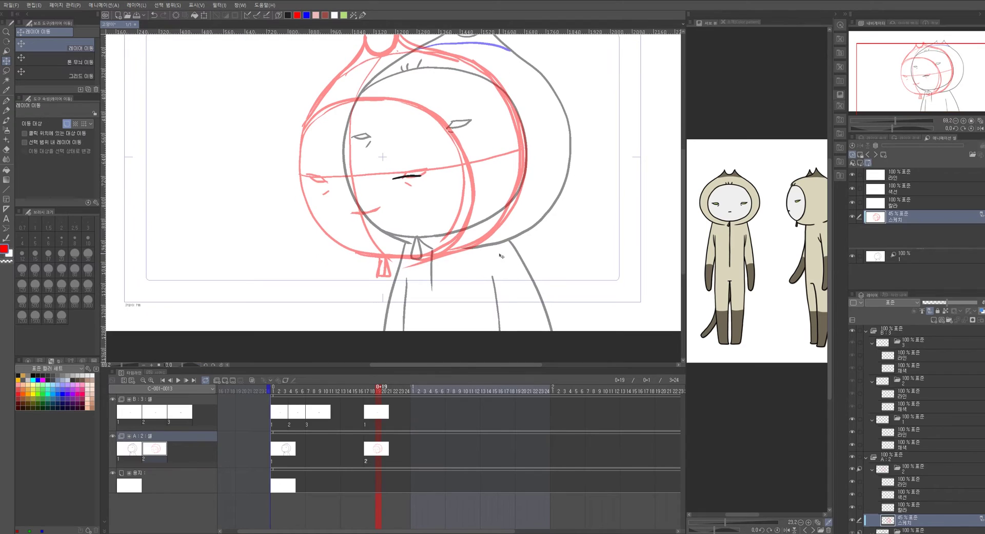
pyautogui.click(7, 101)
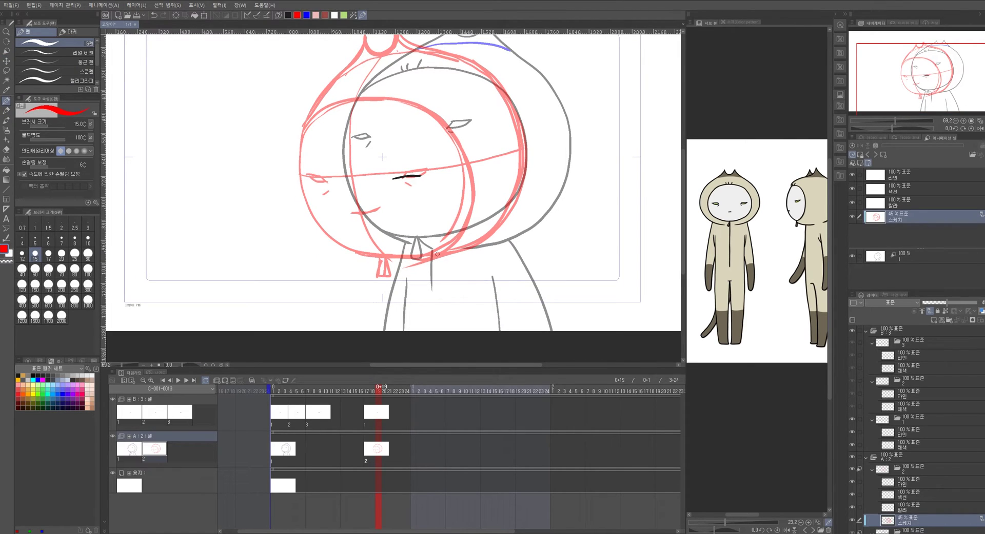
pyautogui.click(7, 61)
pyautogui.moveTo(456, 203)
pyautogui.mouseDown()
pyautogui.moveTo(436, 200)
pyautogui.moveTo(479, 203)
pyautogui.mouseUp()
pyautogui.scroll(2, 477, 216)
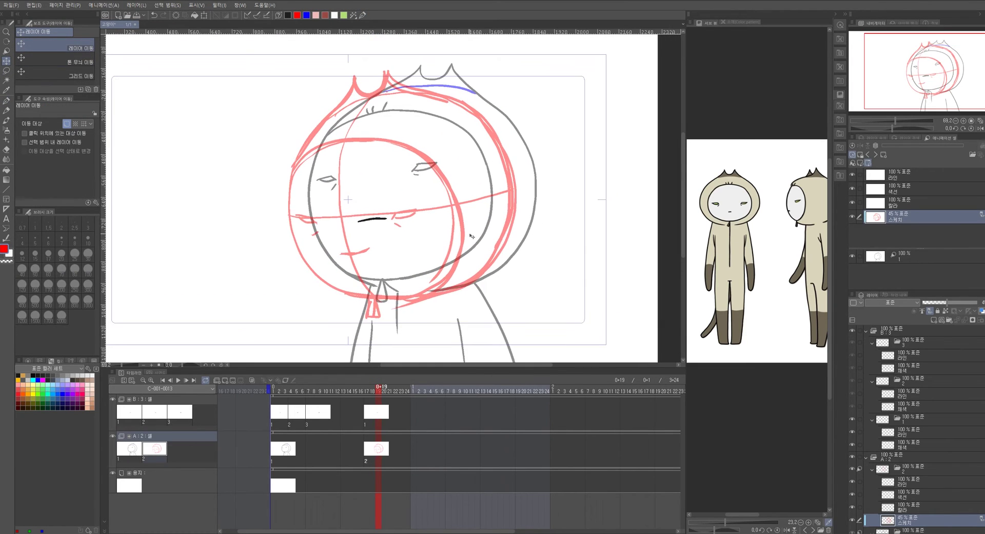
pyautogui.moveTo(472, 238); pyautogui.dragTo(467, 237)
# Sketch the lowered pose's body in red below the head: the zipper line, both arm lines and the outer shoulder contours
pyautogui.press('p')
pyautogui.moveTo(471, 273); pyautogui.dragTo(456, 222)
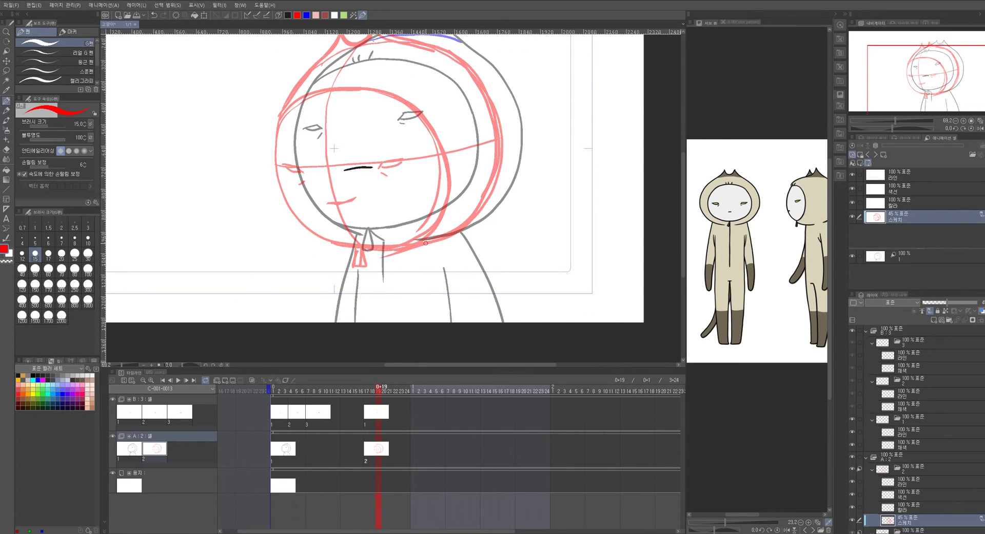
pyautogui.moveTo(380, 254); pyautogui.dragTo(391, 293)
pyautogui.hotkey('ctrl', 'z')
pyautogui.moveTo(381, 253)
pyautogui.mouseDown()
pyautogui.moveTo(390, 293)
pyautogui.moveTo(358, 331)
pyautogui.mouseUp()
pyautogui.moveTo(439, 269); pyautogui.dragTo(435, 325)
pyautogui.hotkey('ctrl', 'z')
pyautogui.moveTo(443, 267); pyautogui.dragTo(436, 323)
pyautogui.moveTo(464, 237); pyautogui.dragTo(490, 323)
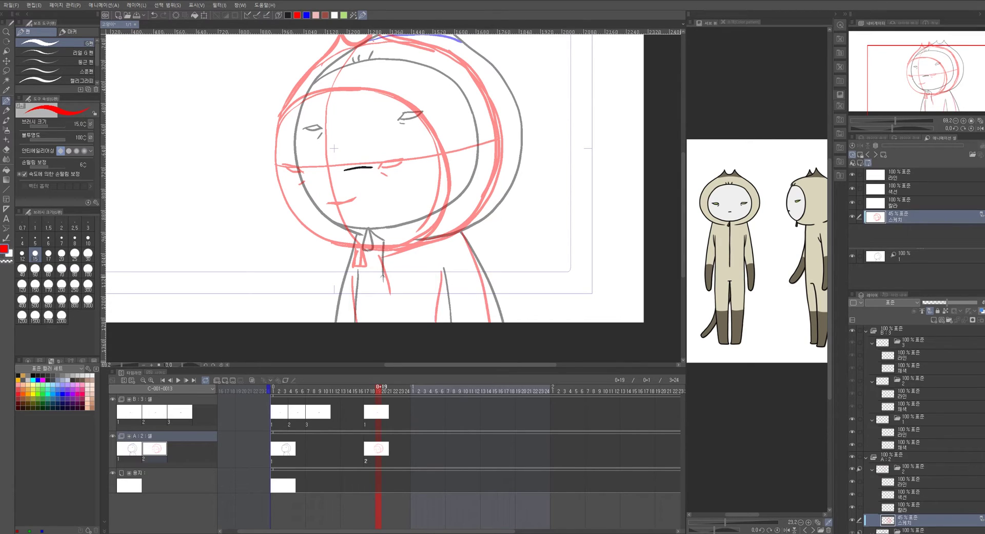
pyautogui.moveTo(346, 251)
pyautogui.mouseDown()
pyautogui.moveTo(336, 324)
pyautogui.moveTo(324, 328)
pyautogui.mouseUp()
pyautogui.hotkey('ctrl', 'z')
pyautogui.moveTo(360, 391); pyautogui.dragTo(375, 395)
pyautogui.scroll(-3, 475, 280)
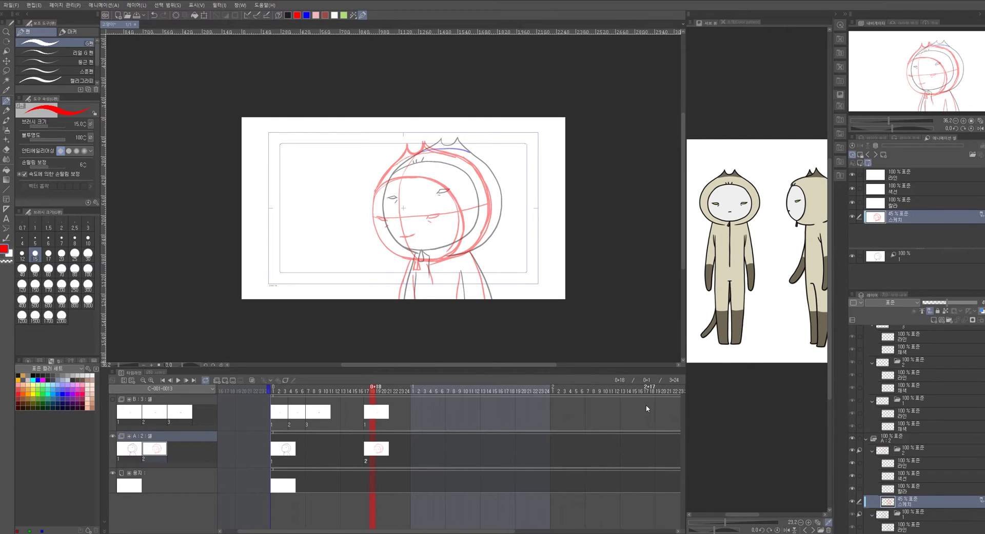
# On cel 2's line layer (라인), ink the ears and the hood's right outer contour in black over the sketch
pyautogui.click(912, 172)
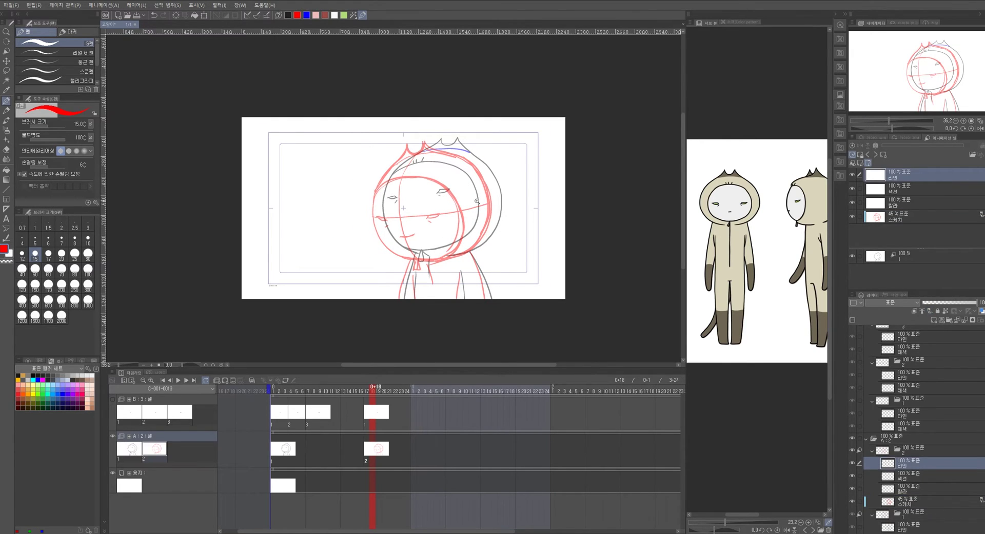
pyautogui.scroll(2, 477, 202)
pyautogui.click(287, 14)
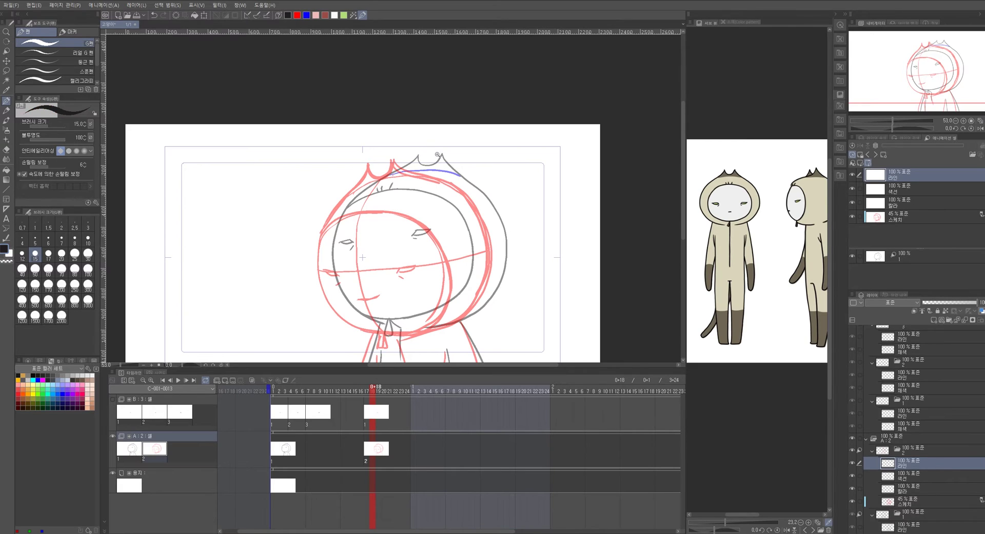
pyautogui.scroll(1, 431, 148)
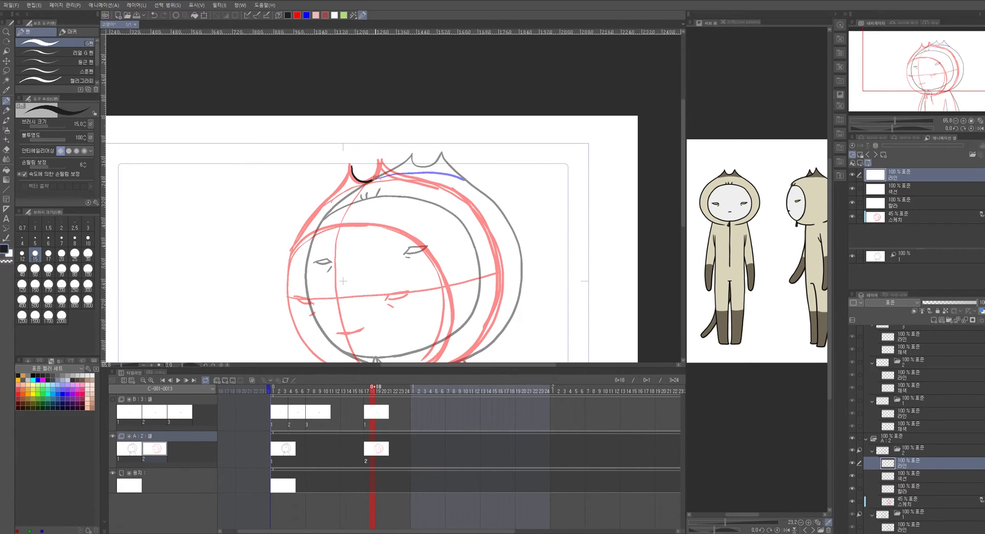
pyautogui.moveTo(390, 156)
pyautogui.mouseDown()
pyautogui.moveTo(445, 162)
pyautogui.moveTo(416, 86)
pyautogui.moveTo(327, 92)
pyautogui.moveTo(340, 96)
pyautogui.moveTo(353, 75)
pyautogui.moveTo(440, 122)
pyautogui.moveTo(467, 161)
pyautogui.moveTo(465, 232)
pyautogui.moveTo(441, 267)
pyautogui.moveTo(389, 287)
pyautogui.mouseUp()
pyautogui.hotkey('ctrl', 'z')
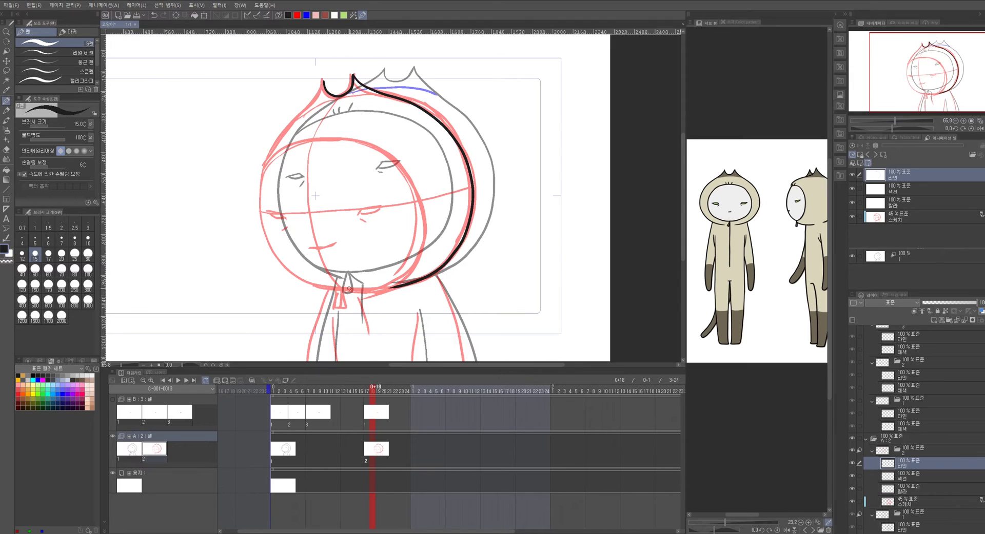
pyautogui.moveTo(408, 253); pyautogui.dragTo(479, 240)
# Ink the left side of the hood and face down through the chin line, and the zipper pull beneath it
pyautogui.moveTo(393, 68)
pyautogui.mouseDown()
pyautogui.moveTo(342, 139)
pyautogui.moveTo(331, 176)
pyautogui.moveTo(347, 244)
pyautogui.moveTo(395, 277)
pyautogui.mouseUp()
pyautogui.hotkey('ctrl', 'z')
pyautogui.moveTo(393, 68)
pyautogui.mouseDown()
pyautogui.moveTo(344, 134)
pyautogui.moveTo(329, 196)
pyautogui.moveTo(345, 240)
pyautogui.moveTo(408, 278)
pyautogui.mouseUp()
pyautogui.scroll(4, 491, 282)
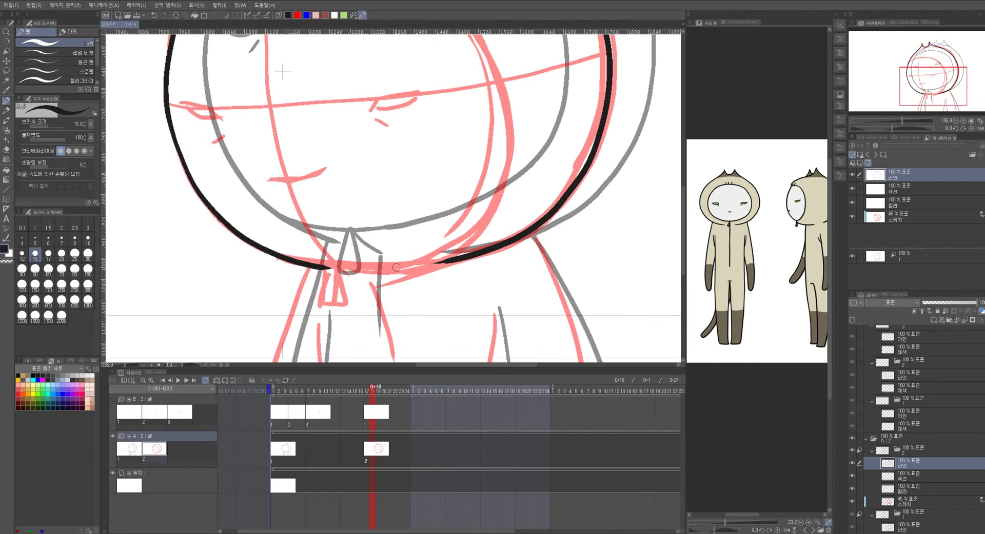
pyautogui.moveTo(321, 268); pyautogui.dragTo(423, 263)
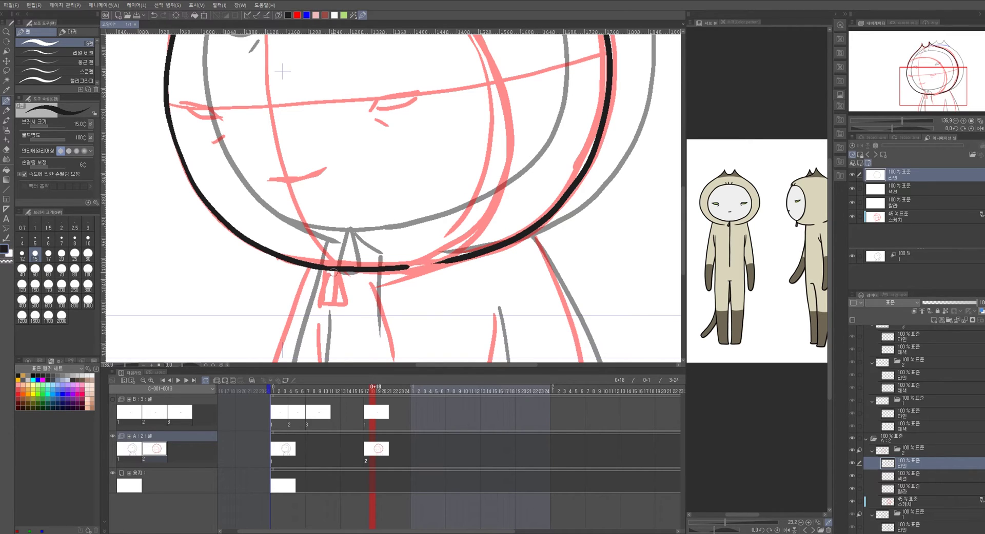
pyautogui.moveTo(329, 271)
pyautogui.mouseDown()
pyautogui.moveTo(337, 305)
pyautogui.moveTo(344, 290)
pyautogui.moveTo(334, 271)
pyautogui.mouseUp()
pyautogui.moveTo(400, 308); pyautogui.dragTo(414, 222)
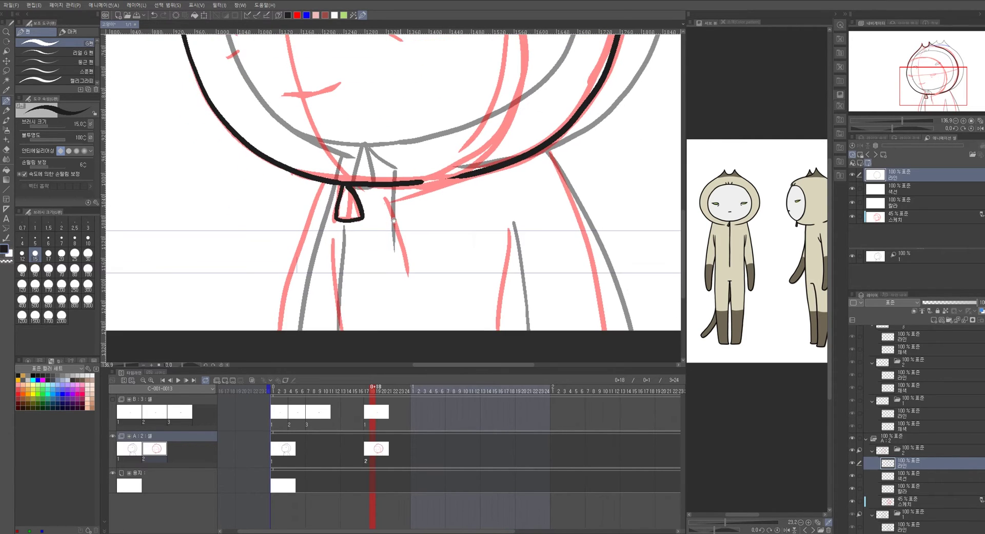
# Ink the body in black: the zipper line, the inner arm lines and both outer shoulder contours down to the canvas edge
pyautogui.moveTo(331, 235); pyautogui.dragTo(338, 330)
pyautogui.moveTo(387, 190); pyautogui.dragTo(408, 284)
pyautogui.moveTo(323, 183); pyautogui.dragTo(274, 331)
pyautogui.hotkey('ctrl', 'z')
pyautogui.moveTo(325, 183); pyautogui.dragTo(281, 331)
pyautogui.moveTo(513, 222); pyautogui.dragTo(507, 352)
pyautogui.hotkey('ctrl', 'z')
pyautogui.moveTo(509, 226); pyautogui.dragTo(508, 335)
pyautogui.moveTo(548, 150)
pyautogui.mouseDown()
pyautogui.moveTo(580, 222)
pyautogui.moveTo(607, 331)
pyautogui.mouseUp()
# Ink the curved edge of the hood's face opening and the short hair strokes on the forehead
pyautogui.moveTo(586, 247); pyautogui.dragTo(506, 246)
pyautogui.moveTo(554, 203); pyautogui.dragTo(613, 226)
pyautogui.moveTo(317, 173)
pyautogui.mouseDown()
pyautogui.moveTo(356, 138)
pyautogui.moveTo(426, 131)
pyautogui.moveTo(486, 155)
pyautogui.moveTo(529, 237)
pyautogui.moveTo(527, 277)
pyautogui.moveTo(503, 320)
pyautogui.moveTo(479, 336)
pyautogui.moveTo(491, 333)
pyautogui.mouseUp()
pyautogui.moveTo(379, 132)
pyautogui.mouseDown()
pyautogui.moveTo(380, 122)
pyautogui.moveTo(371, 123)
pyautogui.moveTo(393, 121)
pyautogui.mouseUp()
pyautogui.hotkey('ctrl', 'z')
pyautogui.scroll(3, 479, 237)
# Ink both narrow eyes and the small marks beneath them, following the red sketch
pyautogui.moveTo(416, 240)
pyautogui.mouseDown()
pyautogui.moveTo(425, 226)
pyautogui.moveTo(465, 220)
pyautogui.moveTo(418, 235)
pyautogui.moveTo(465, 221)
pyautogui.moveTo(442, 231)
pyautogui.moveTo(463, 221)
pyautogui.moveTo(442, 231)
pyautogui.moveTo(463, 221)
pyautogui.moveTo(434, 252)
pyautogui.moveTo(514, 188)
pyautogui.mouseUp()
pyautogui.hotkey('ctrl', 'z')
pyautogui.hotkey('ctrl', 'z')
pyautogui.hotkey('ctrl', 'z')
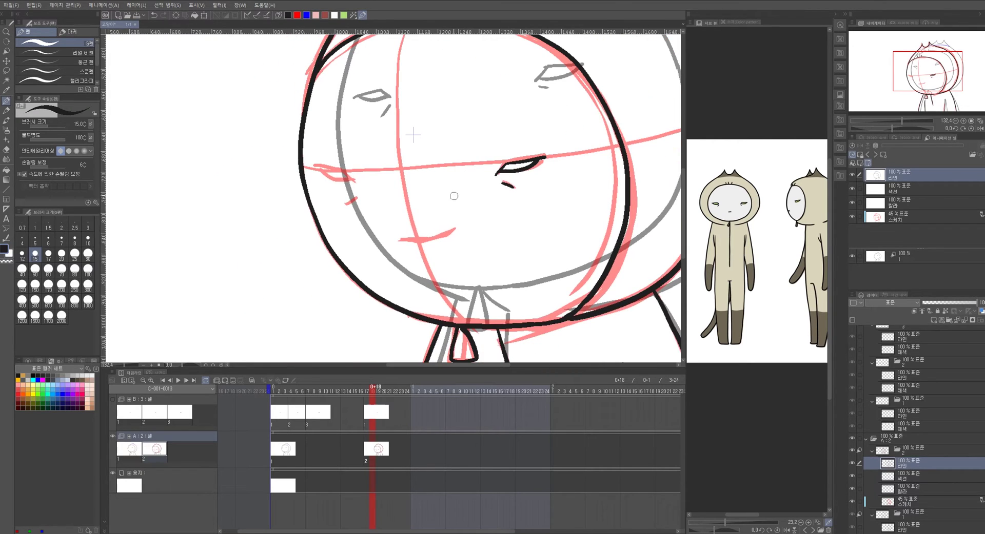
pyautogui.moveTo(317, 168)
pyautogui.mouseDown()
pyautogui.moveTo(340, 166)
pyautogui.moveTo(356, 182)
pyautogui.mouseUp()
pyautogui.hotkey('ctrl', 'z')
pyautogui.moveTo(323, 172); pyautogui.dragTo(355, 188)
pyautogui.hotkey('ctrl', 'z')
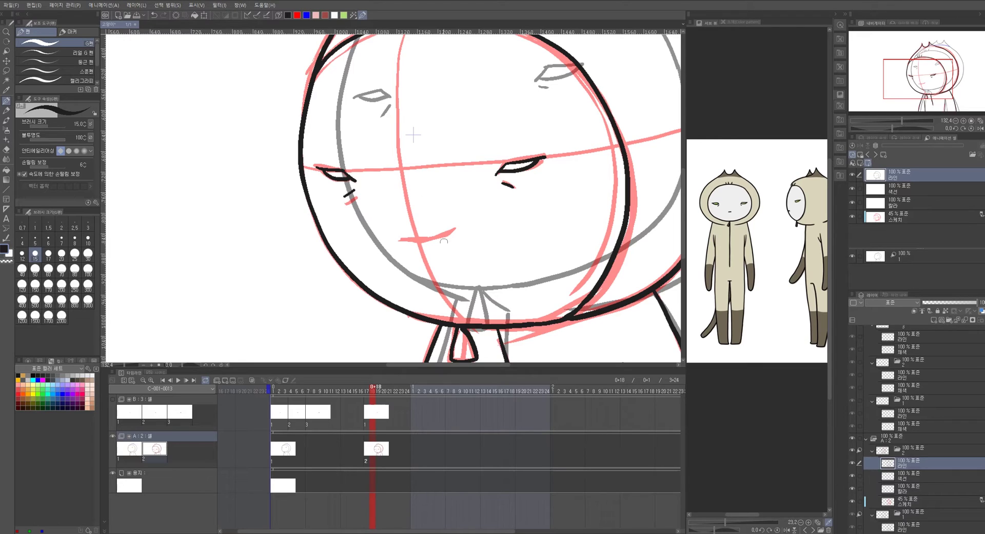
# Ink the slanted smiling mouth in black and hide cel 2's red sketch layer
pyautogui.moveTo(401, 239); pyautogui.dragTo(458, 230)
pyautogui.hotkey('ctrl', 'z')
pyautogui.moveTo(401, 240); pyautogui.dragTo(464, 221)
pyautogui.scroll(-3, 520, 239)
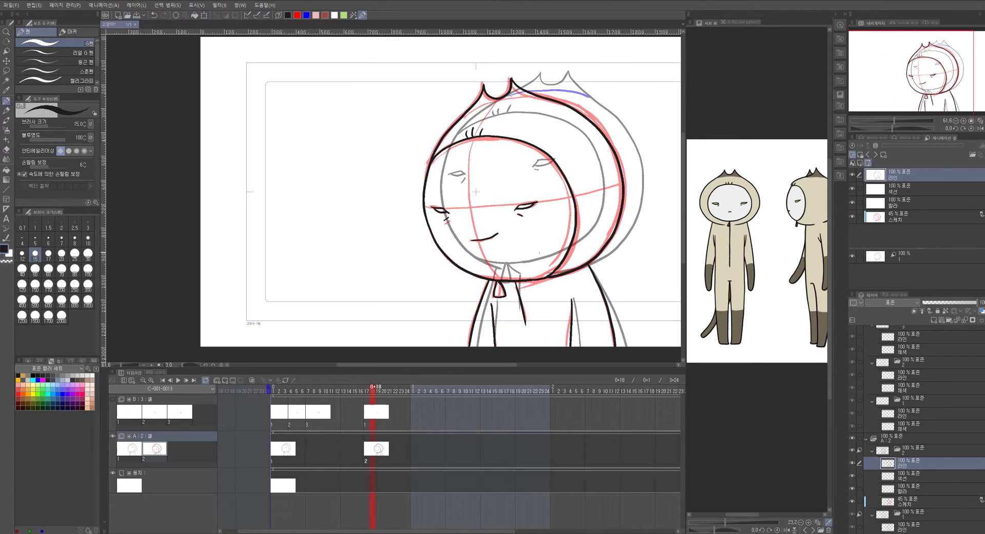
pyautogui.moveTo(517, 243); pyautogui.dragTo(422, 244)
pyautogui.moveTo(503, 203); pyautogui.dragTo(487, 157)
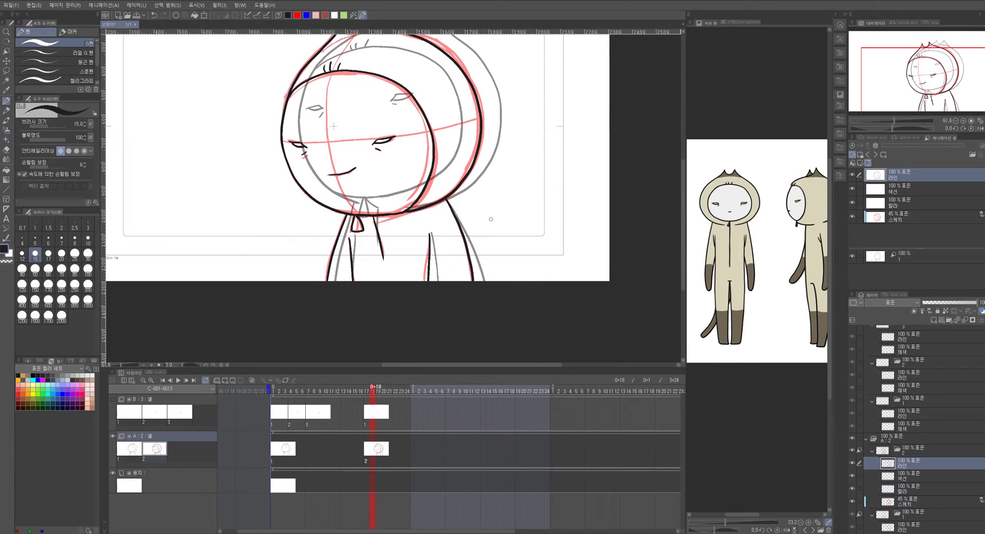
pyautogui.moveTo(482, 210); pyautogui.dragTo(498, 253)
pyautogui.scroll(-2, 513, 221)
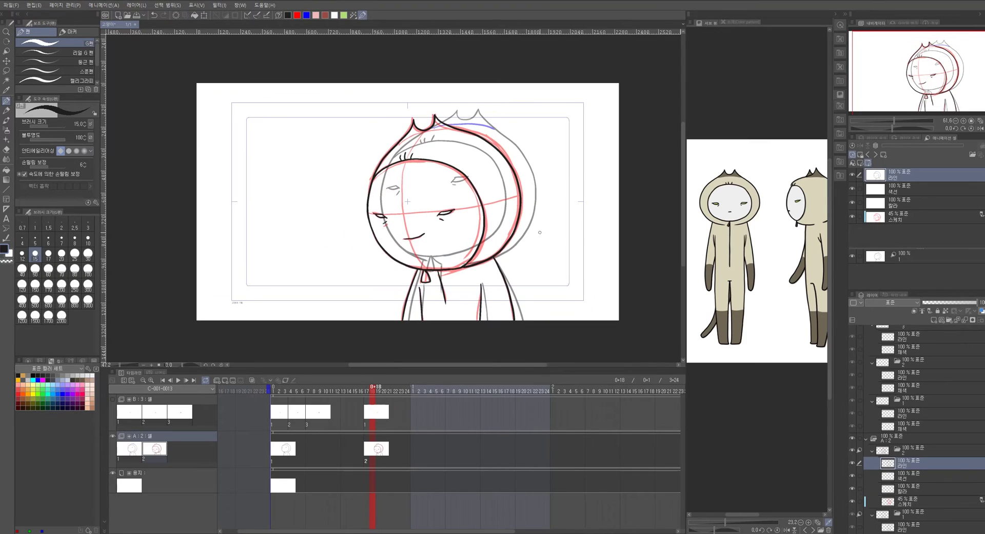
pyautogui.click(852, 218)
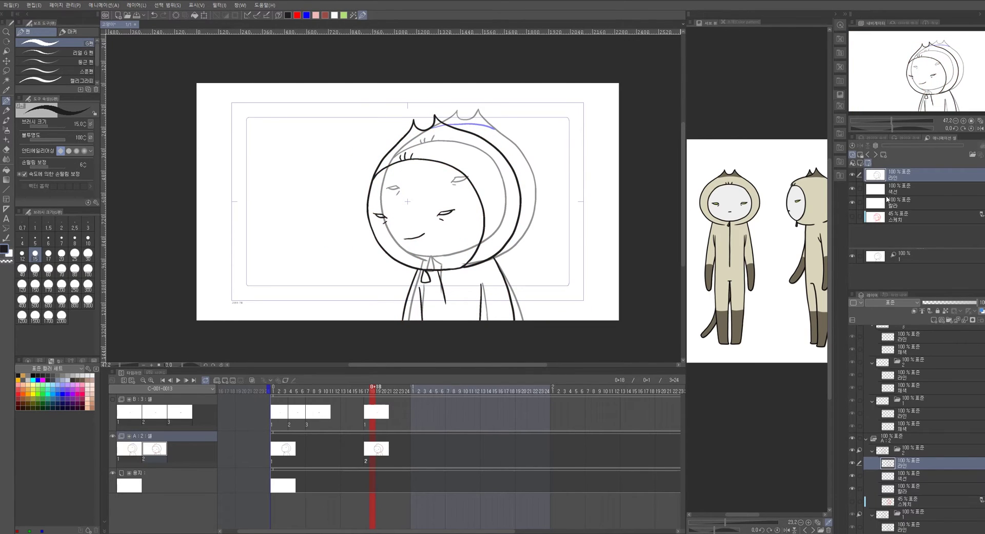
# On cel 2's colour-line layer (색선), draw a curved blue boundary line across the hood just below the ears
pyautogui.keyDown('ctrl'); pyautogui.click(476, 145); pyautogui.keyUp('ctrl')
pyautogui.moveTo(352, 135); pyautogui.dragTo(449, 121)
pyautogui.hotkey('ctrl', 'z')
pyautogui.hotkey('alt', '[')
pyautogui.moveTo(350, 137); pyautogui.dragTo(438, 116)
pyautogui.hotkey('ctrl', 'z')
pyautogui.moveTo(341, 146); pyautogui.dragTo(450, 121)
pyautogui.hotkey('ctrl', 'z')
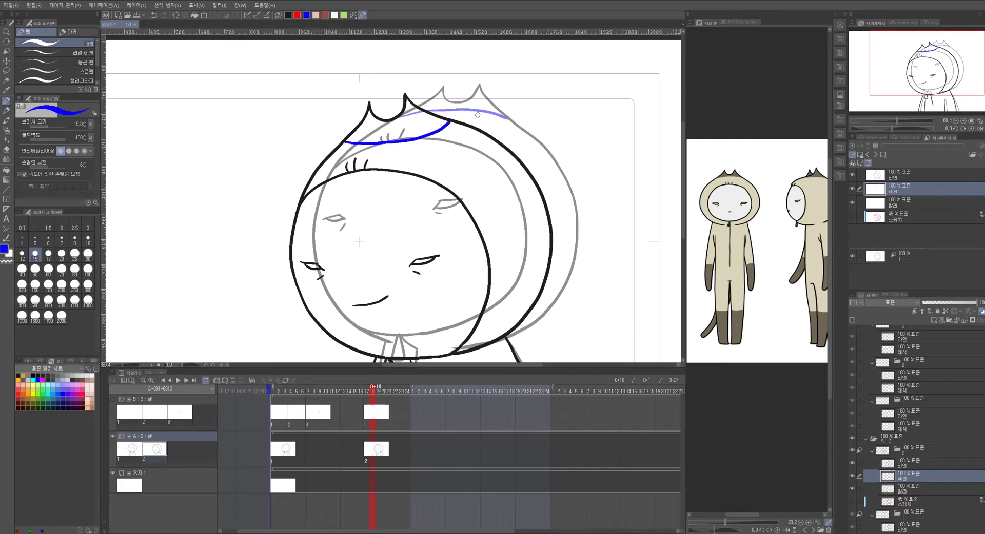
pyautogui.hotkey('ctrl', 'z')
pyautogui.moveTo(345, 141); pyautogui.dragTo(447, 120)
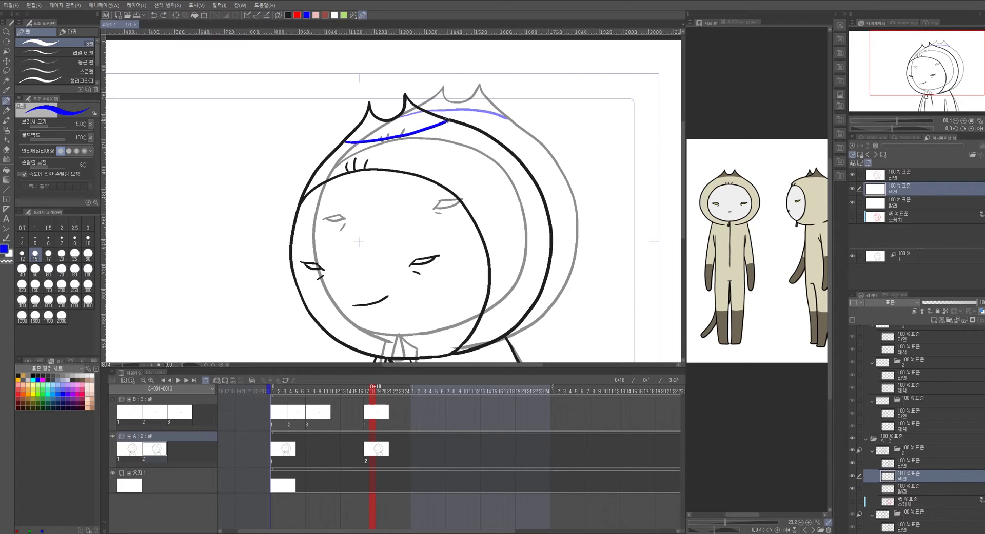
pyautogui.scroll(-2, 514, 245)
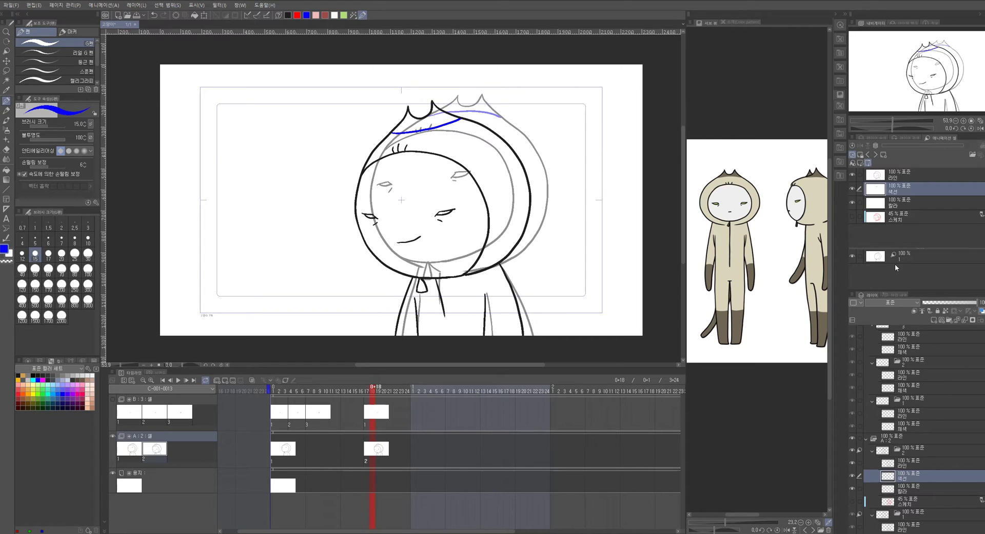
# At frame 0+17, show the light-table reference and erase the right arm's inner line and the right shoulder contour from the line layer
pyautogui.moveTo(373, 397)
pyautogui.mouseDown()
pyautogui.moveTo(345, 398)
pyautogui.moveTo(366, 399)
pyautogui.mouseUp()
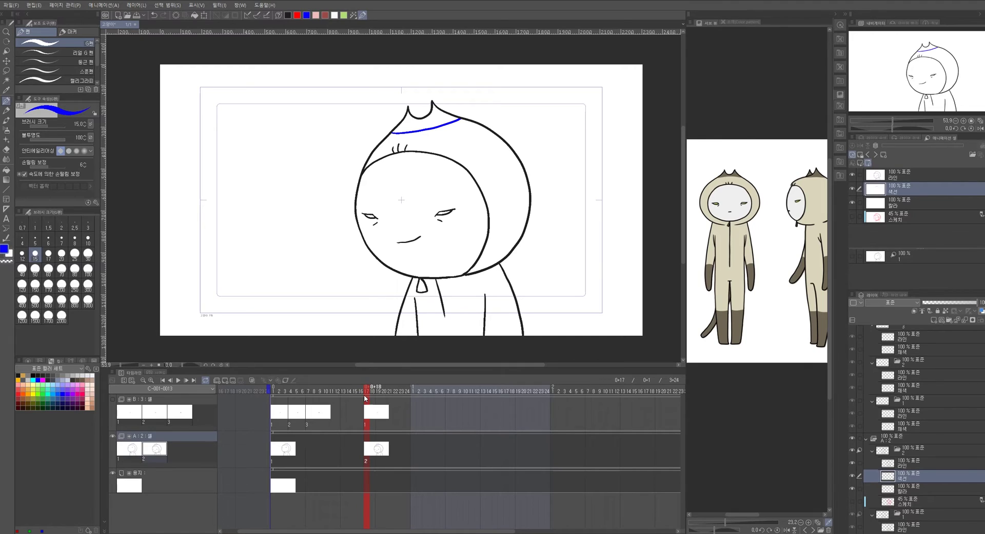
pyautogui.click(896, 175)
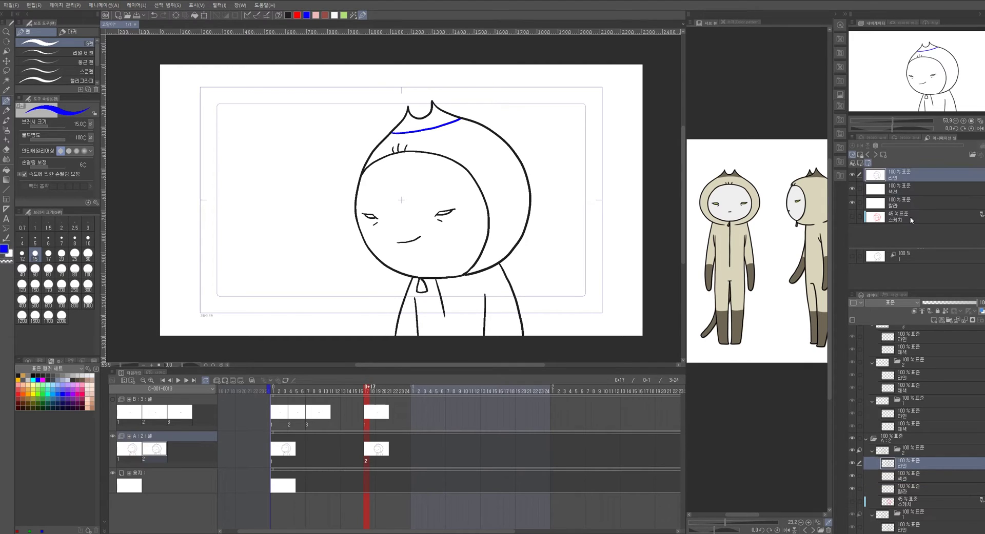
pyautogui.click(852, 256)
pyautogui.moveTo(544, 308); pyautogui.dragTo(508, 297)
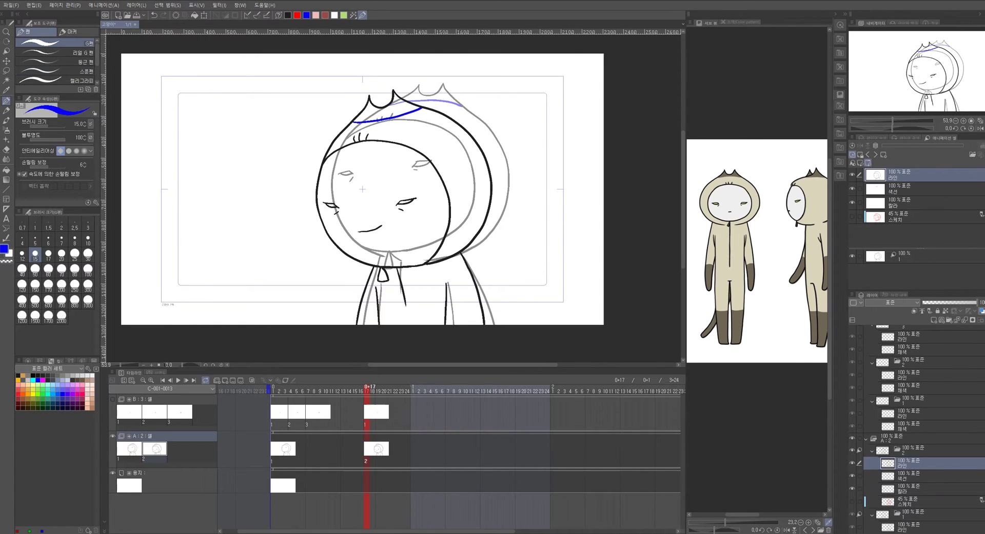
pyautogui.click(288, 15)
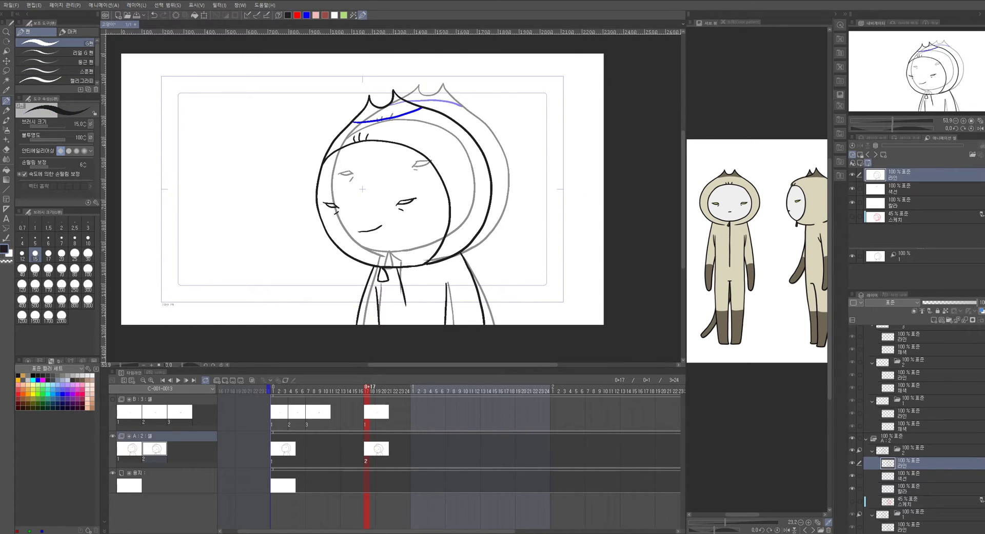
pyautogui.moveTo(446, 281); pyautogui.dragTo(448, 308)
pyautogui.press('e')
pyautogui.moveTo(444, 281); pyautogui.dragTo(447, 324)
pyautogui.moveTo(465, 262)
pyautogui.mouseDown()
pyautogui.moveTo(483, 332)
pyautogui.moveTo(470, 275)
pyautogui.mouseUp()
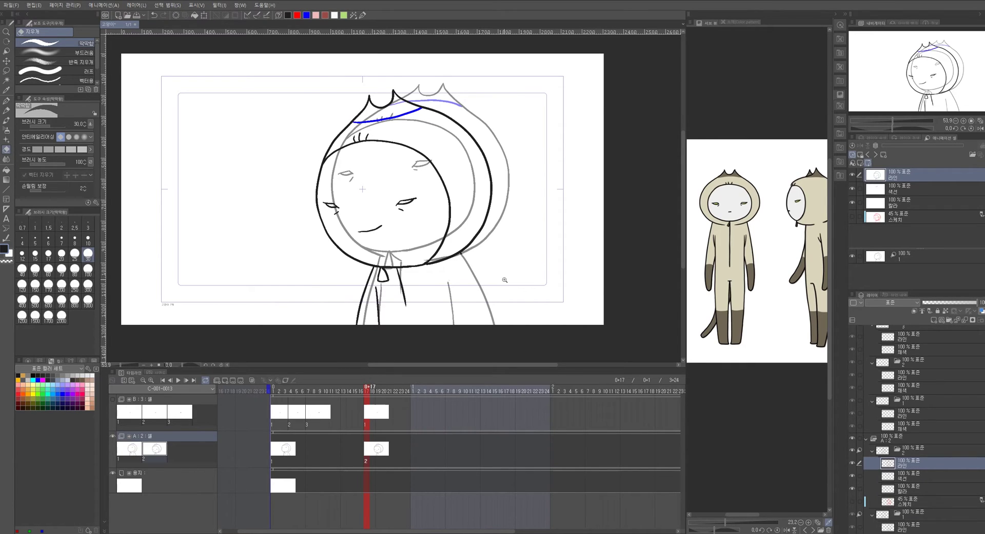
# Redraw the right shoulder contour and the right arm's inner line in black, closer to the light-table reference
pyautogui.scroll(3, 505, 281)
pyautogui.press('p')
pyautogui.moveTo(421, 235); pyautogui.dragTo(393, 181)
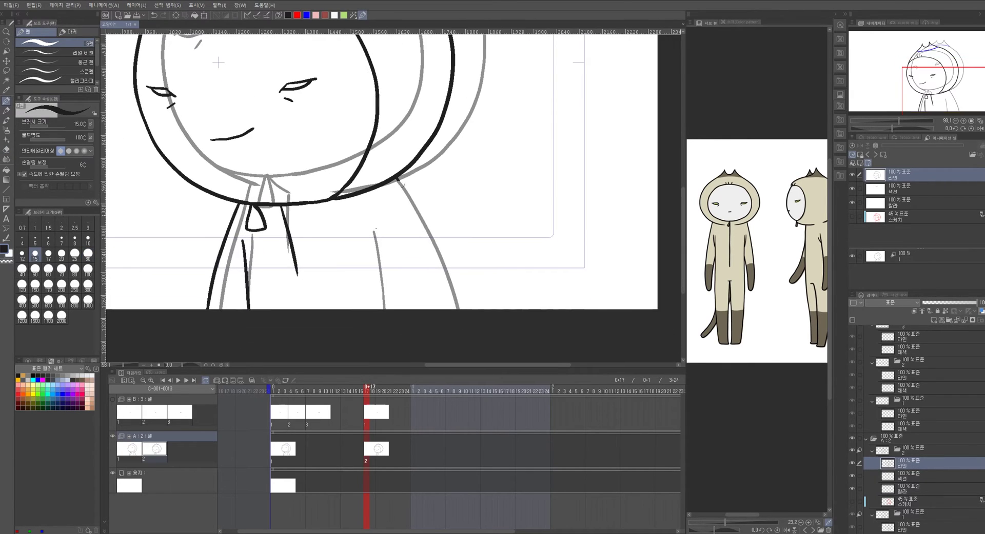
pyautogui.press('r')
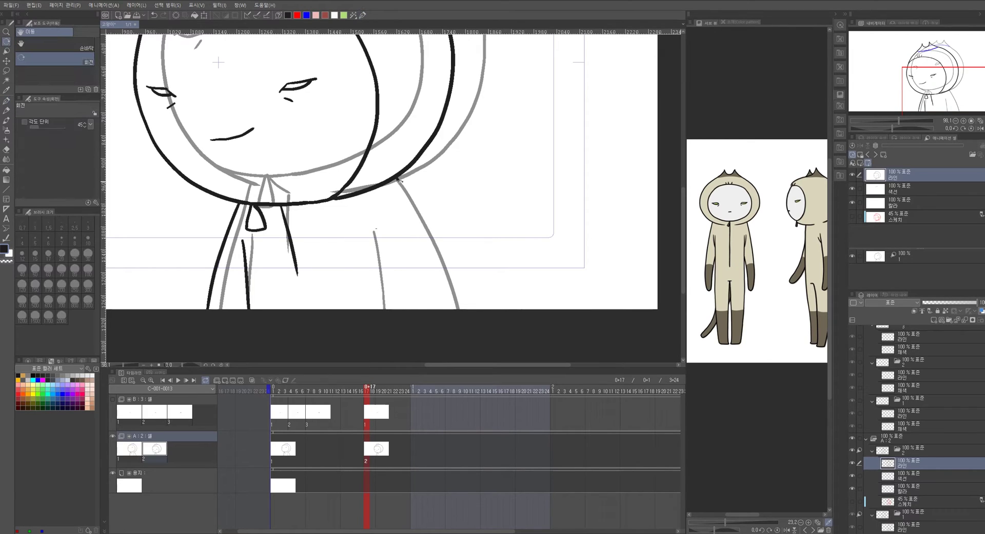
pyautogui.press('e')
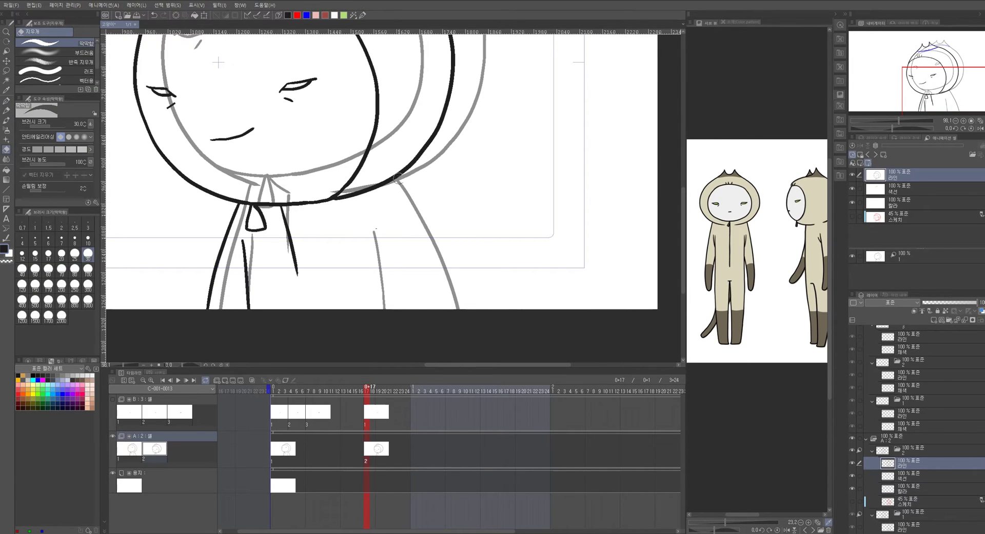
pyautogui.press('p')
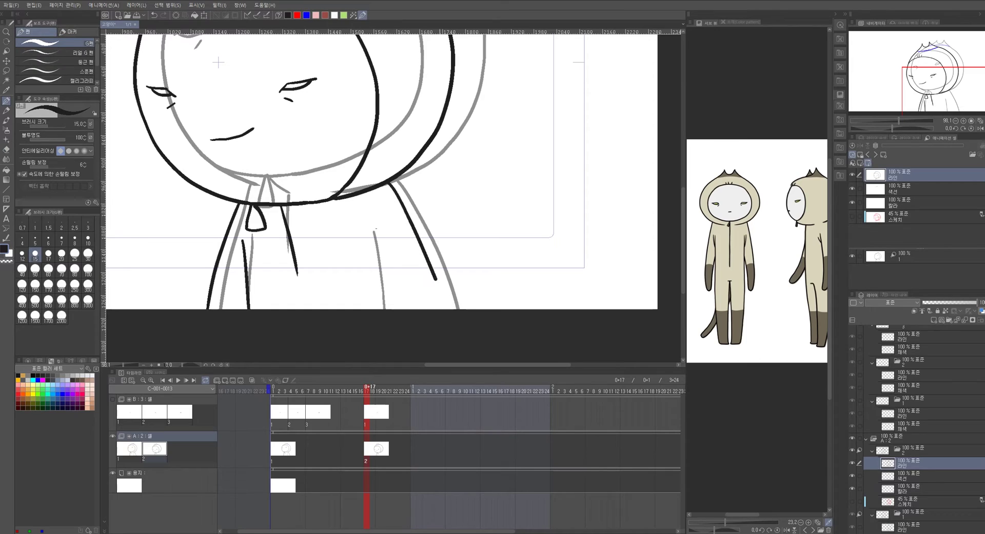
pyautogui.moveTo(387, 184); pyautogui.dragTo(449, 310)
pyautogui.moveTo(364, 236); pyautogui.dragTo(393, 309)
pyautogui.hotkey('ctrl', 'z')
pyautogui.moveTo(369, 235); pyautogui.dragTo(391, 309)
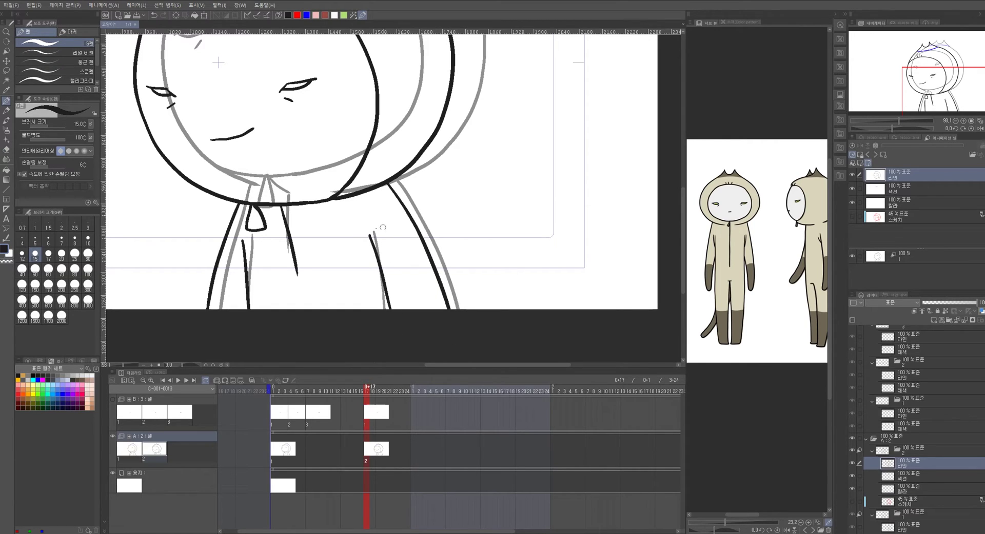
pyautogui.press('e')
pyautogui.scroll(-2, 379, 231)
# Compare the head poses at frames 0+16 and 0+17 on the timeline
pyautogui.moveTo(366, 392); pyautogui.dragTo(360, 386)
pyautogui.scroll(-3, 462, 264)
pyautogui.scroll(2, 462, 246)
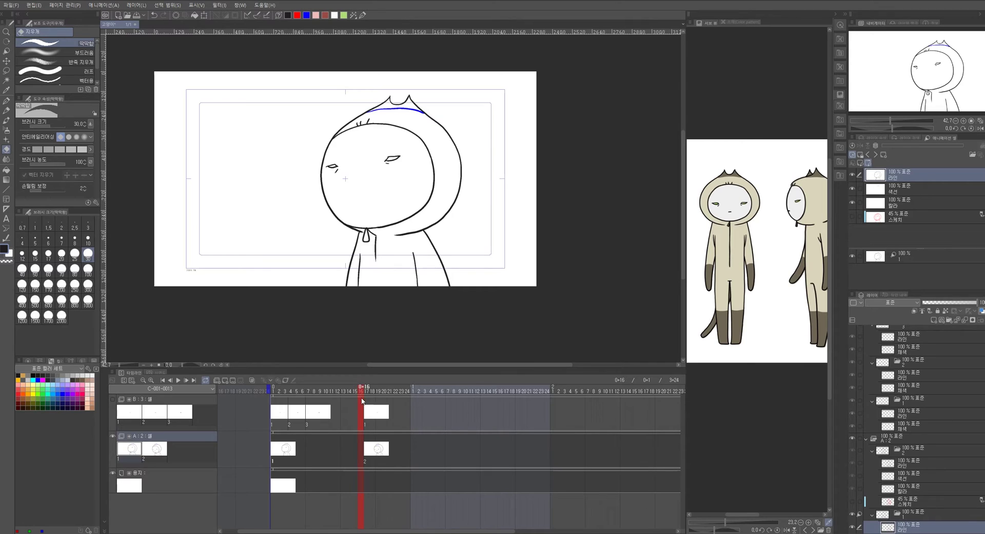
pyautogui.click(368, 387)
pyautogui.scroll(3, 455, 203)
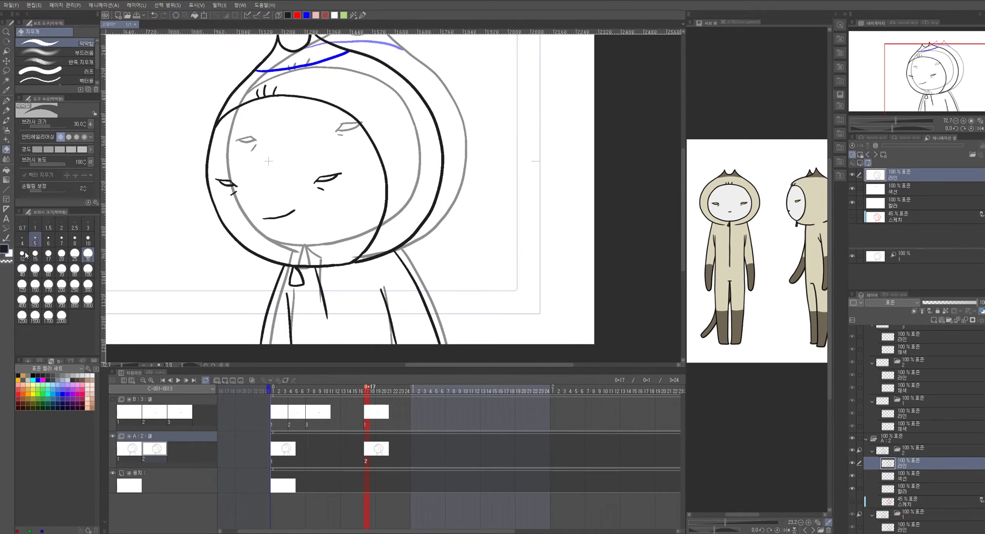
# In red, draw a vertical spacing chart beside the head, running from a circled 1 down to a circled 2
pyautogui.click(297, 16)
pyautogui.moveTo(479, 200); pyautogui.dragTo(468, 233)
pyautogui.click(8, 101)
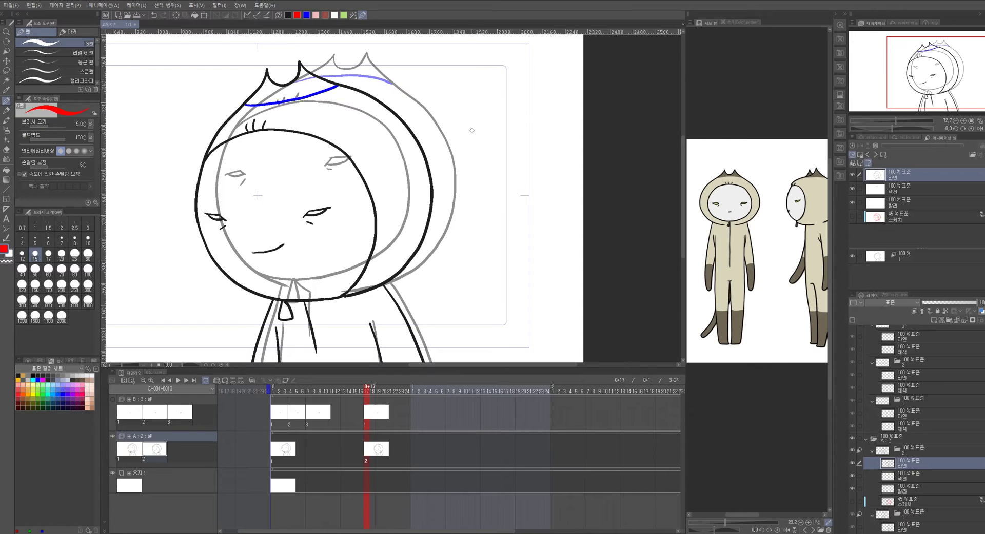
pyautogui.click(359, 390)
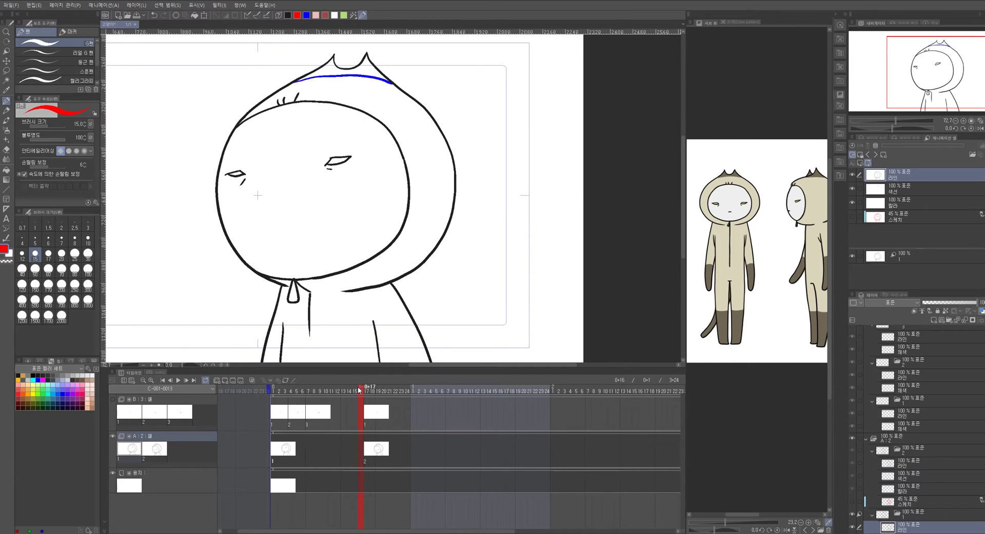
pyautogui.click(372, 390)
pyautogui.moveTo(484, 66)
pyautogui.mouseDown()
pyautogui.moveTo(483, 79)
pyautogui.moveTo(496, 69)
pyautogui.mouseUp()
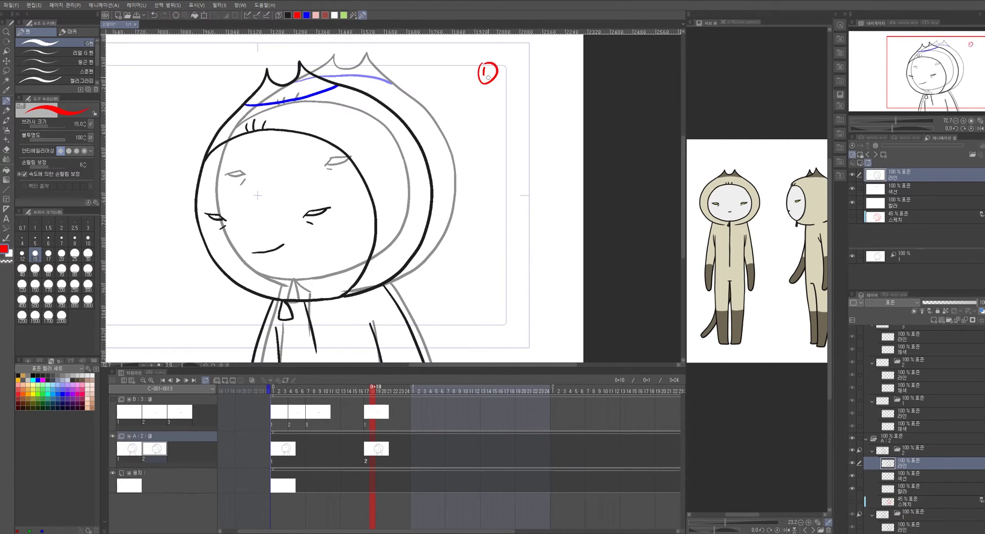
pyautogui.moveTo(472, 100)
pyautogui.mouseDown()
pyautogui.moveTo(494, 95)
pyautogui.moveTo(484, 113)
pyautogui.moveTo(486, 268)
pyautogui.mouseUp()
pyautogui.moveTo(469, 272)
pyautogui.mouseDown()
pyautogui.moveTo(506, 267)
pyautogui.moveTo(476, 299)
pyautogui.moveTo(500, 297)
pyautogui.mouseUp()
pyautogui.moveTo(475, 280)
pyautogui.mouseDown()
pyautogui.moveTo(482, 312)
pyautogui.moveTo(462, 282)
pyautogui.mouseUp()
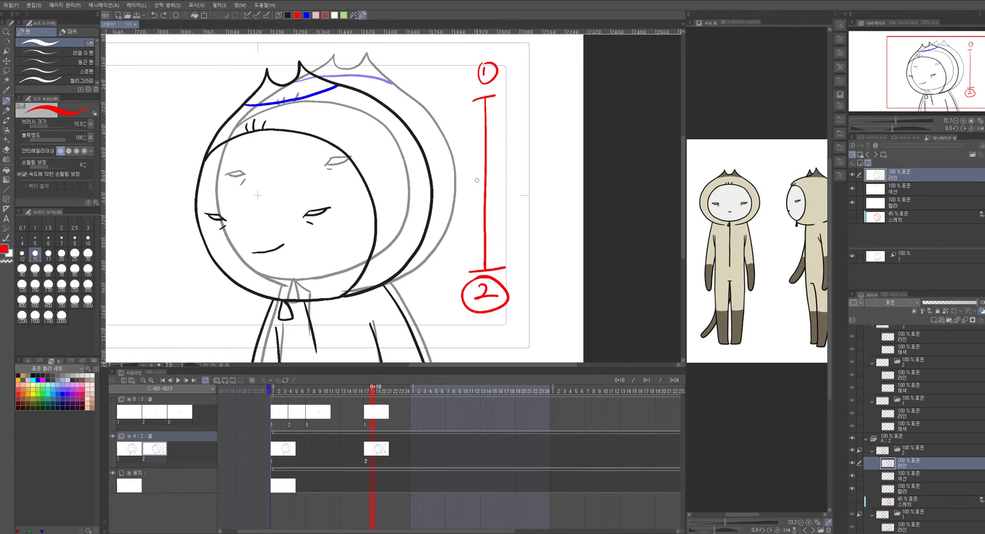
# Add three ticks to the chart, each halving the remaining distance to the lower end, an "End" label and red brackets around the halved spans
pyautogui.moveTo(467, 180); pyautogui.dragTo(504, 173)
pyautogui.moveTo(514, 284)
pyautogui.mouseDown()
pyautogui.moveTo(521, 295)
pyautogui.moveTo(533, 290)
pyautogui.mouseUp()
pyautogui.moveTo(472, 222); pyautogui.dragTo(498, 219)
pyautogui.moveTo(473, 251)
pyautogui.mouseDown()
pyautogui.moveTo(499, 247)
pyautogui.moveTo(482, 223)
pyautogui.moveTo(497, 222)
pyautogui.moveTo(499, 249)
pyautogui.mouseUp()
pyautogui.hotkey('ctrl', 'z')
pyautogui.hotkey('ctrl', 'z')
pyautogui.hotkey('ctrl', 'z')
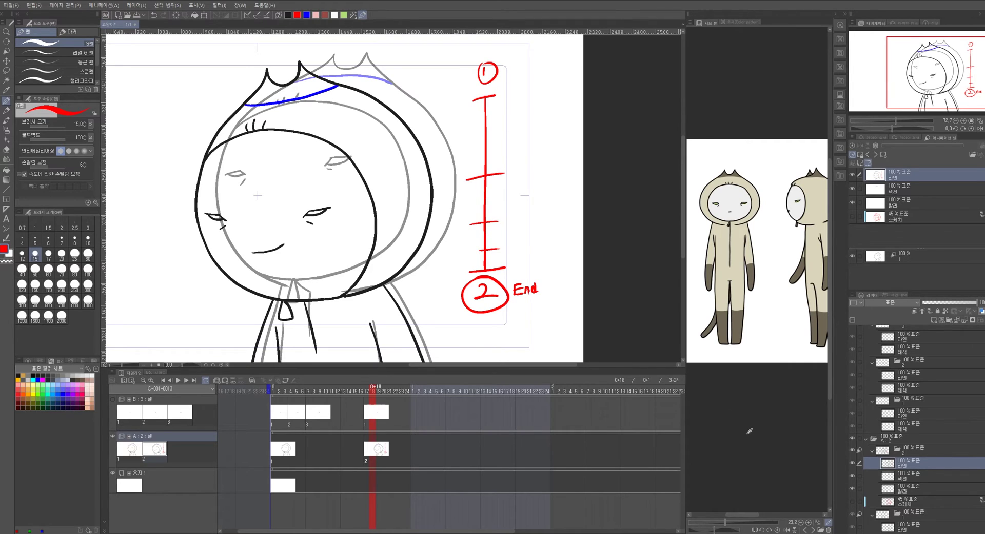
pyautogui.moveTo(464, 110)
pyautogui.mouseDown()
pyautogui.moveTo(454, 180)
pyautogui.moveTo(464, 266)
pyautogui.mouseUp()
pyautogui.moveTo(503, 175)
pyautogui.mouseDown()
pyautogui.moveTo(516, 196)
pyautogui.moveTo(499, 221)
pyautogui.moveTo(517, 239)
pyautogui.moveTo(487, 256)
pyautogui.mouseUp()
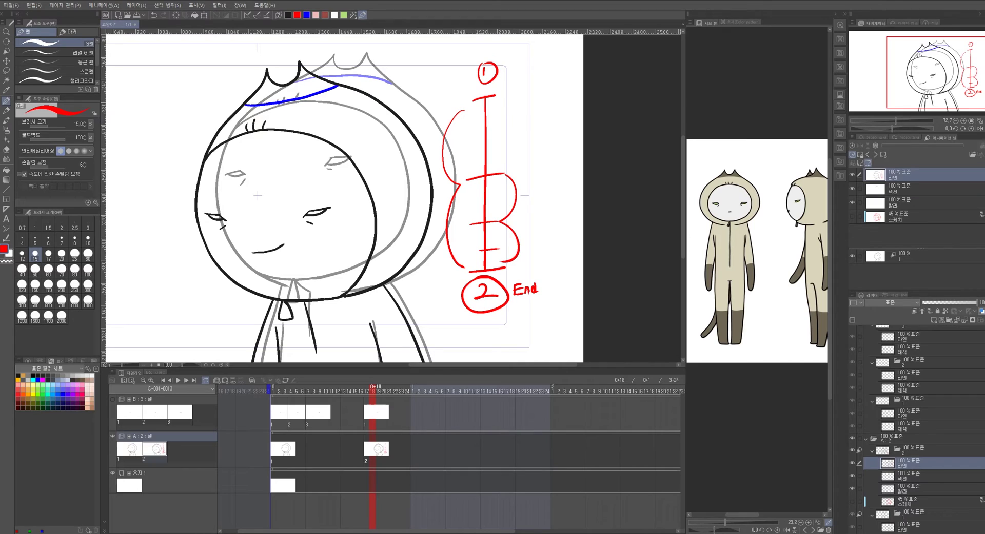
# Label the chart's three ticks 2, 3 and 4, and replace the number in the End circle with 5
pyautogui.press('e')
pyautogui.moveTo(488, 292)
pyautogui.mouseDown()
pyautogui.moveTo(473, 297)
pyautogui.moveTo(484, 287)
pyautogui.moveTo(496, 296)
pyautogui.mouseUp()
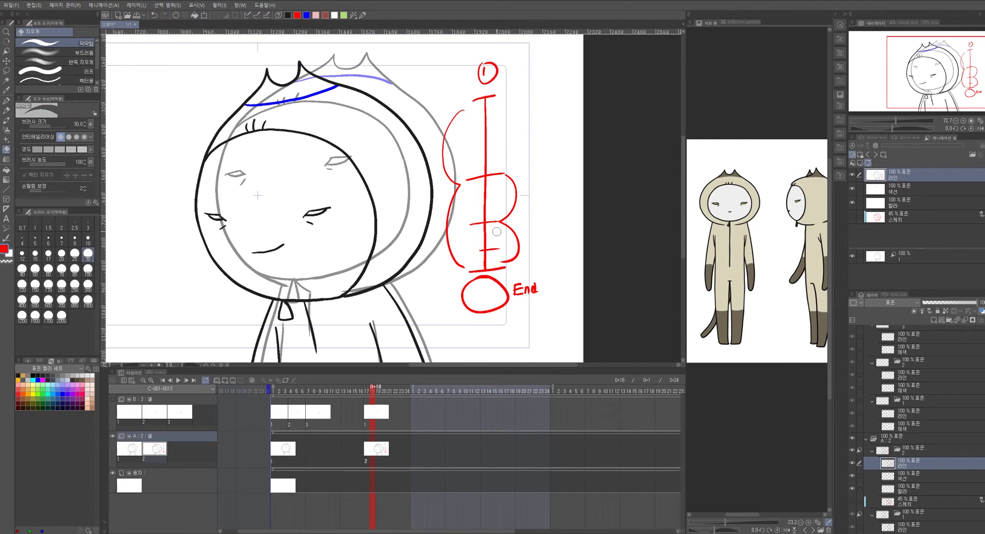
pyautogui.press('p')
pyautogui.moveTo(517, 168); pyautogui.dragTo(527, 175)
pyautogui.moveTo(518, 217); pyautogui.dragTo(530, 259)
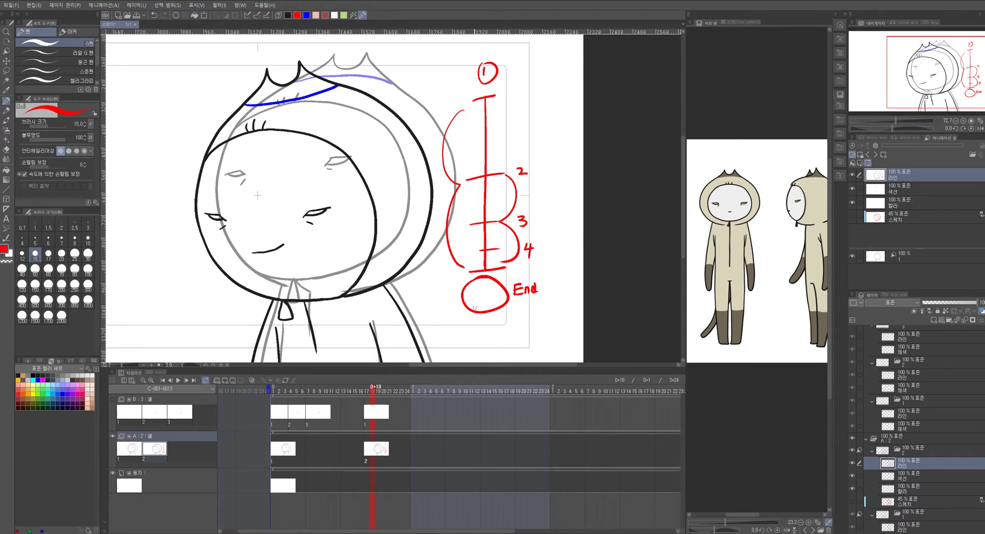
pyautogui.moveTo(478, 289)
pyautogui.mouseDown()
pyautogui.moveTo(476, 303)
pyautogui.moveTo(487, 283)
pyautogui.mouseUp()
# Circle the chart labels 2, 3 and 4 together in blue, plus a separate blue circle around the 2
pyautogui.click(306, 15)
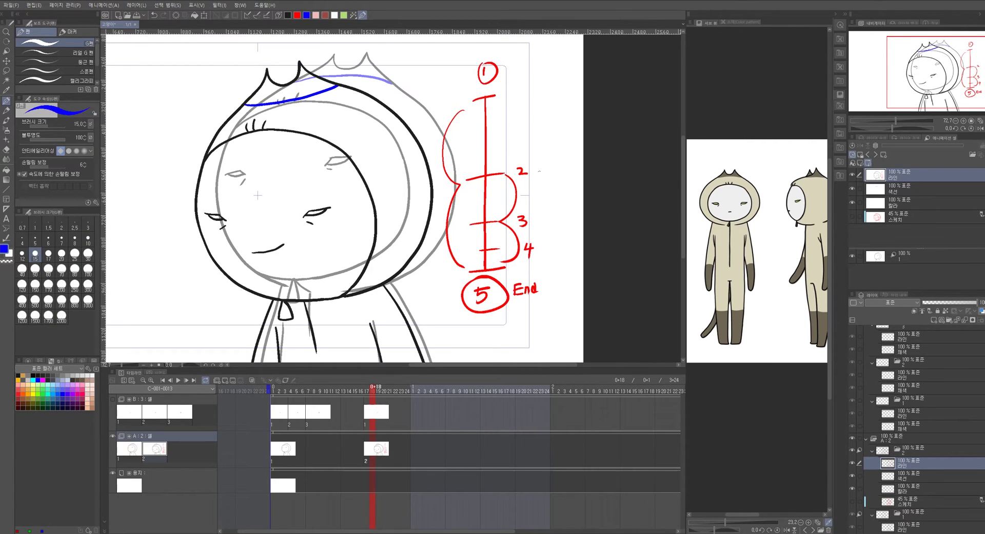
pyautogui.moveTo(518, 163)
pyautogui.mouseDown()
pyautogui.moveTo(519, 241)
pyautogui.moveTo(543, 175)
pyautogui.moveTo(526, 149)
pyautogui.mouseUp()
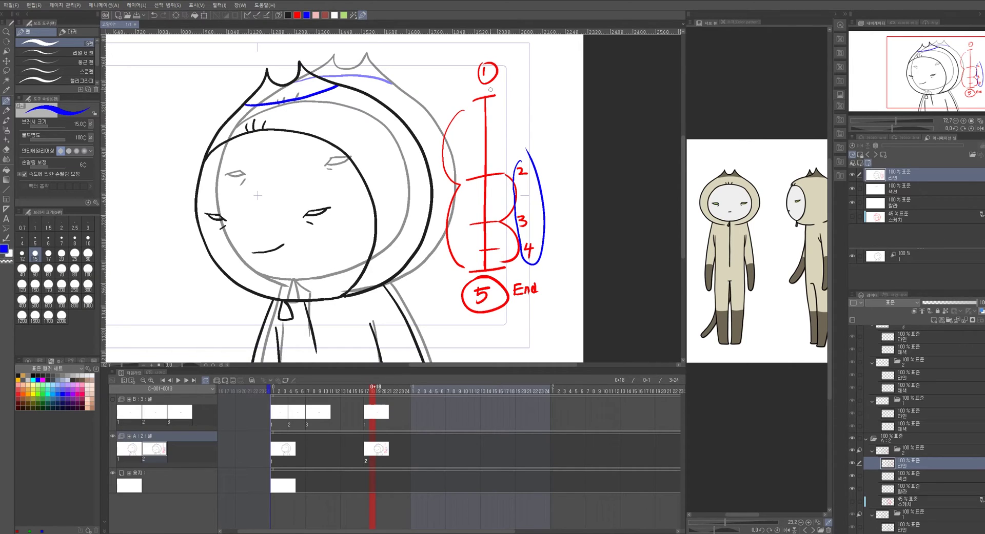
pyautogui.moveTo(524, 157); pyautogui.dragTo(541, 169)
# Create three new empty cels in folder A after cel 1, starting at frame 0+4 and spaced three frames apart
pyautogui.moveTo(372, 393); pyautogui.dragTo(291, 394)
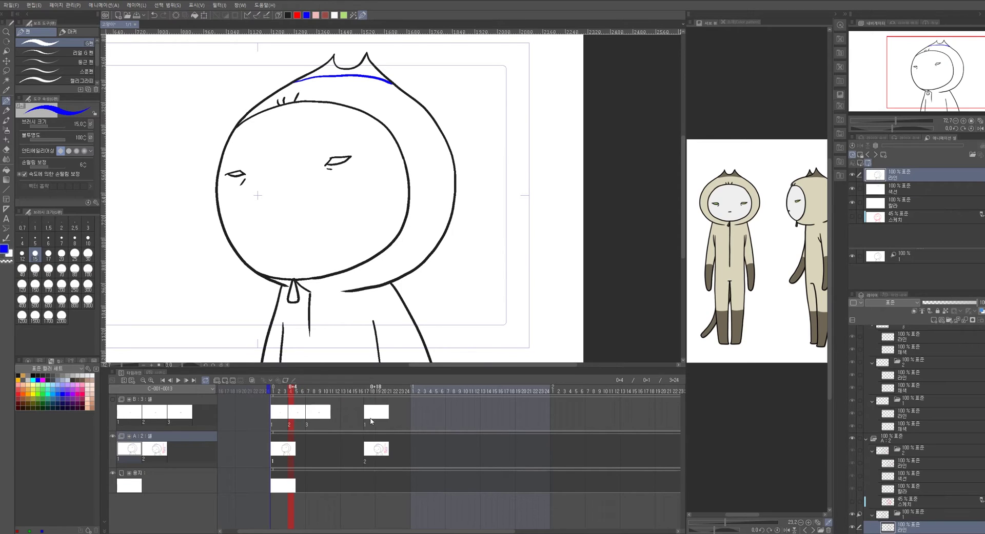
pyautogui.click(230, 378)
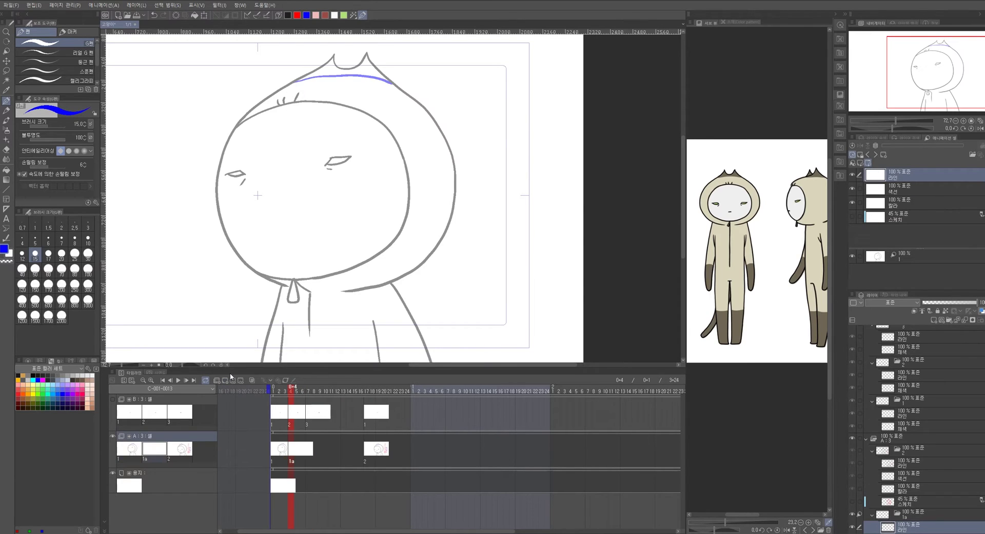
pyautogui.click(229, 379)
pyautogui.click(228, 379)
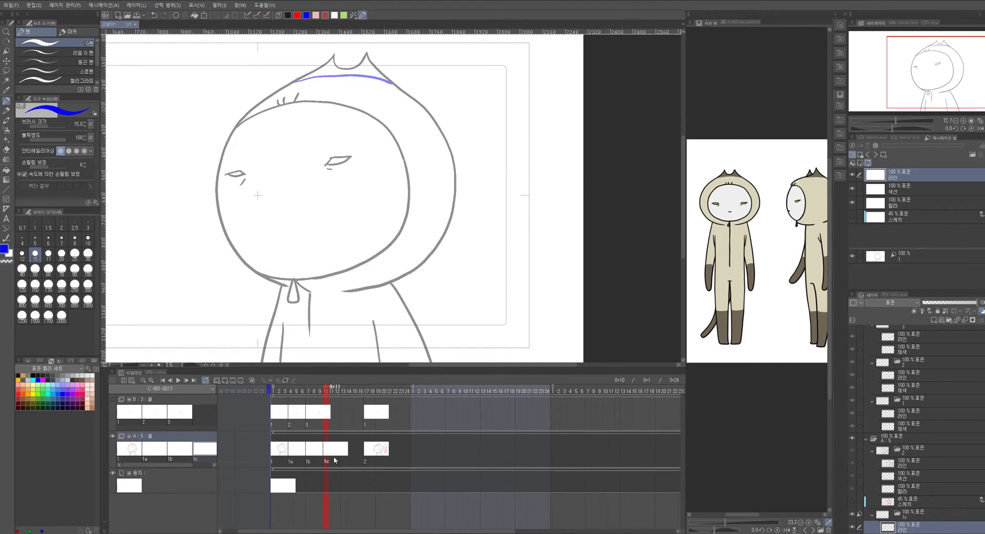
# Renumber folder A's cels in timeline order so they run from 1 to 5
pyautogui.moveTo(327, 392); pyautogui.dragTo(279, 392)
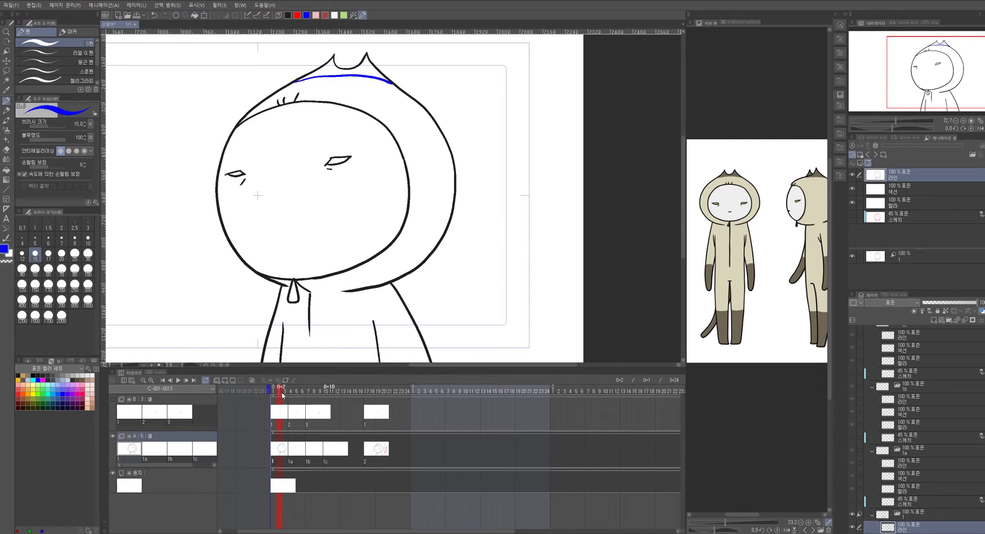
pyautogui.click(104, 5)
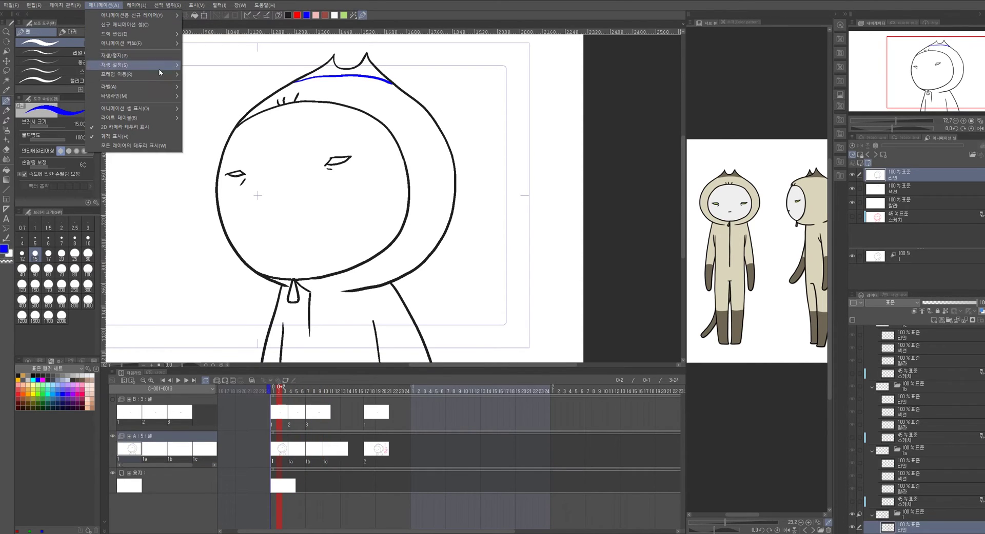
pyautogui.moveTo(178, 83)
pyautogui.moveTo(172, 36)
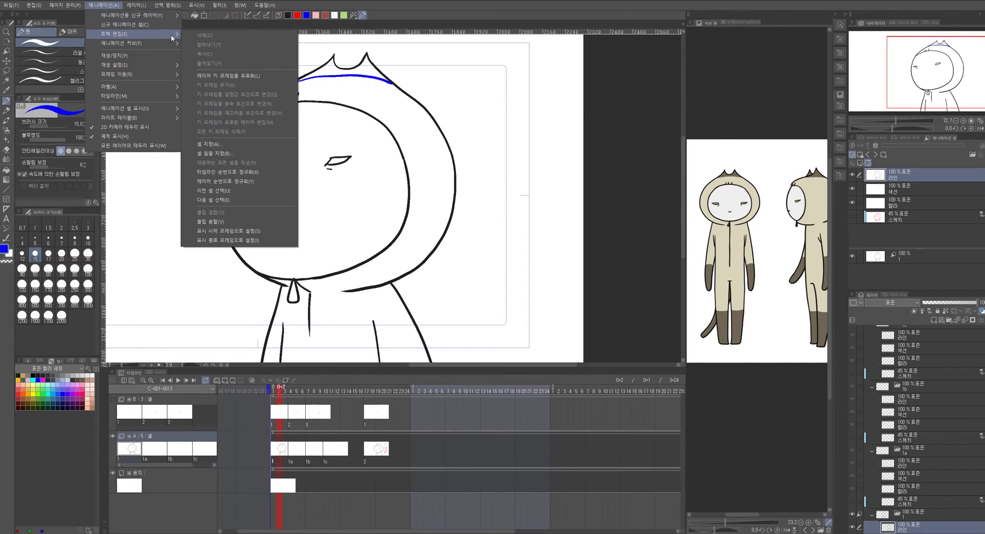
pyautogui.click(276, 171)
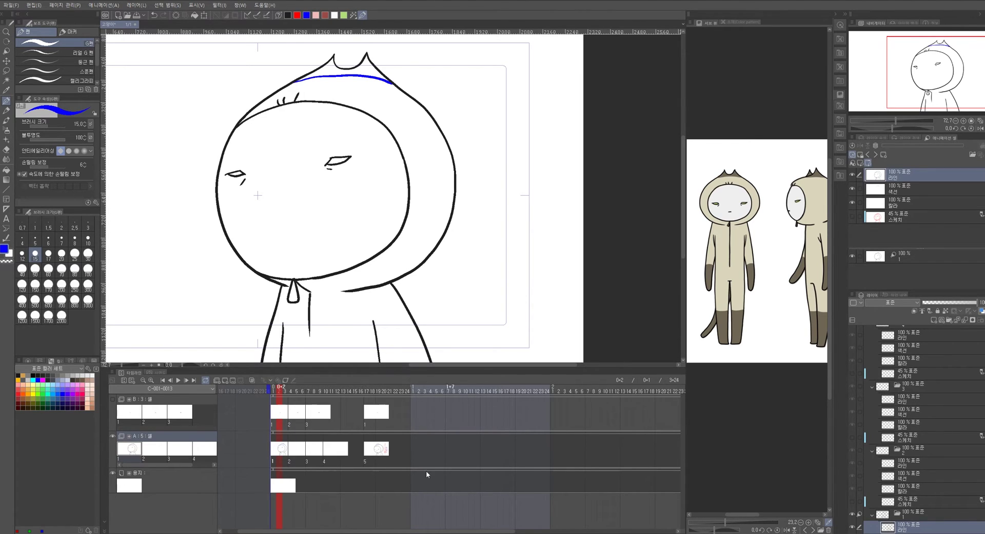
# On the new cel 2, check the cel 1 light-table reference and register cel 5 on the light table as well
pyautogui.click(297, 389)
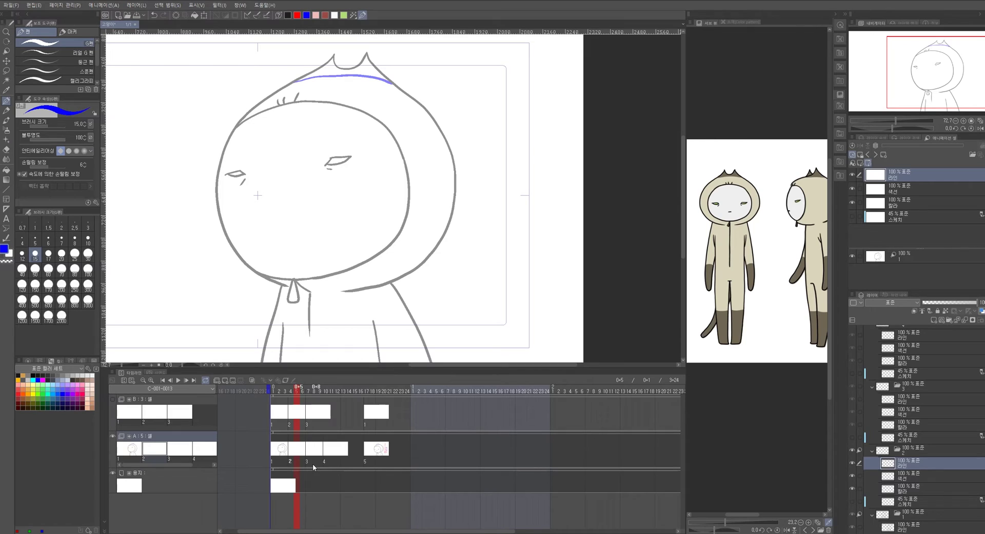
pyautogui.click(852, 256)
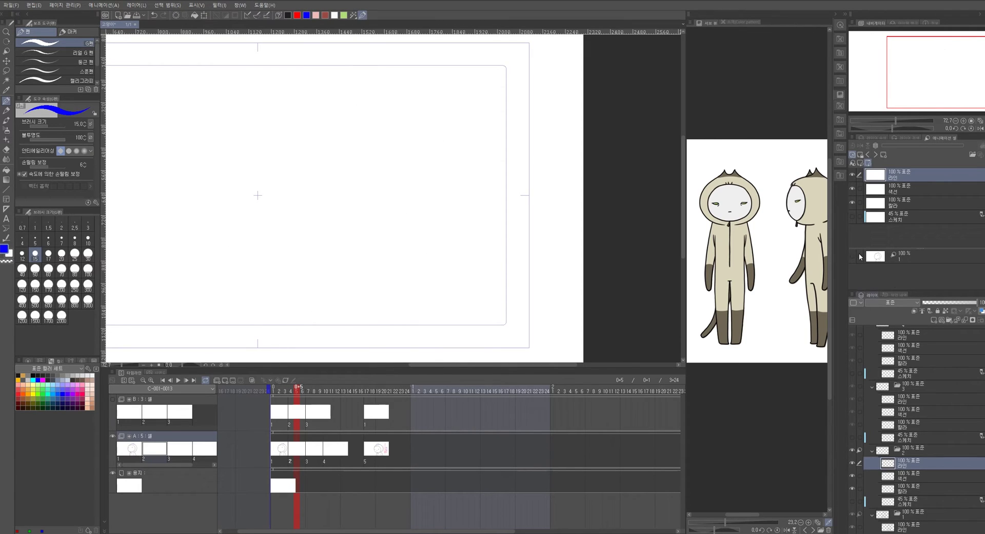
pyautogui.click(852, 256)
pyautogui.click(852, 256)
pyautogui.click(852, 256)
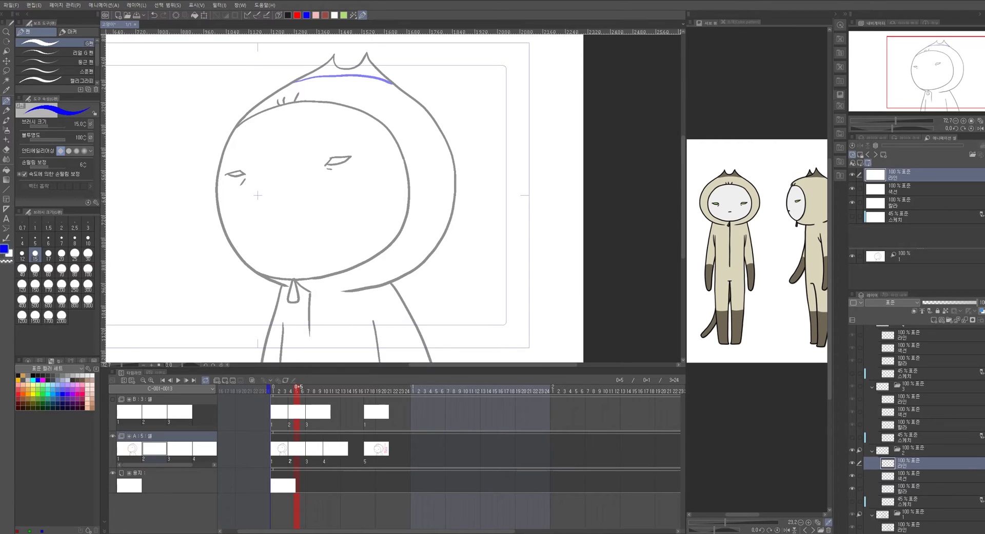
pyautogui.scroll(5, 918, 431)
pyautogui.moveTo(914, 352); pyautogui.dragTo(894, 273)
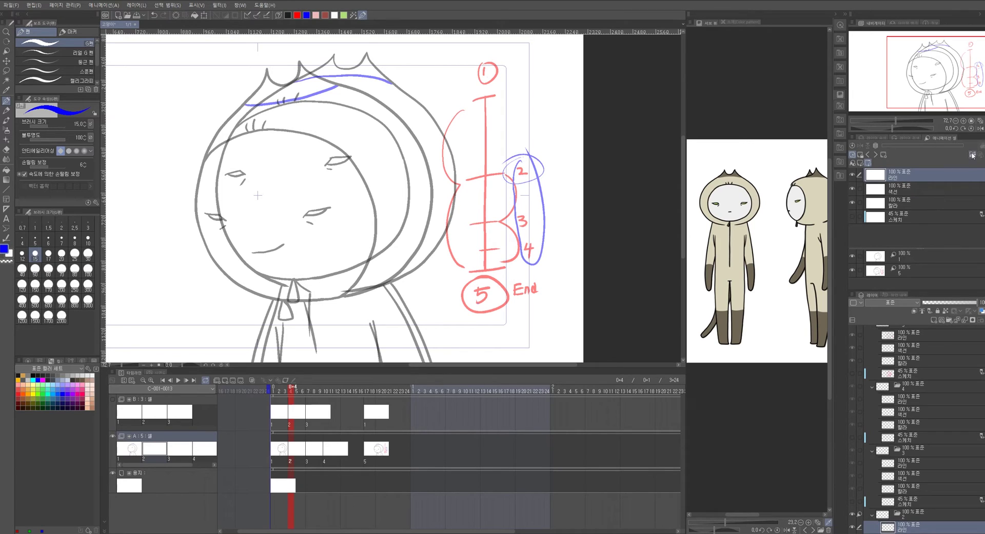
# Tint the light-table reference of cel 1 blue through its layer color
pyautogui.click(905, 257)
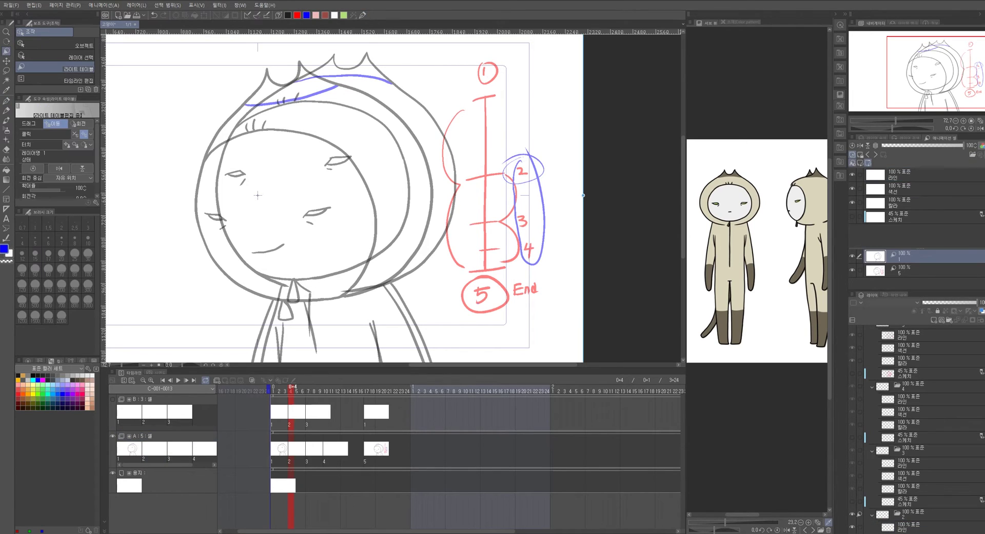
pyautogui.click(981, 146)
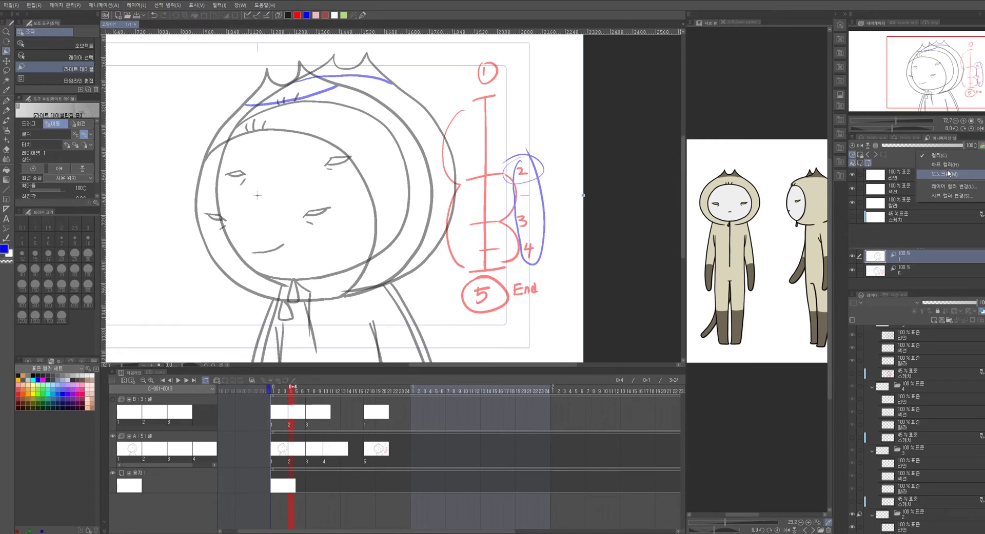
pyautogui.click(951, 186)
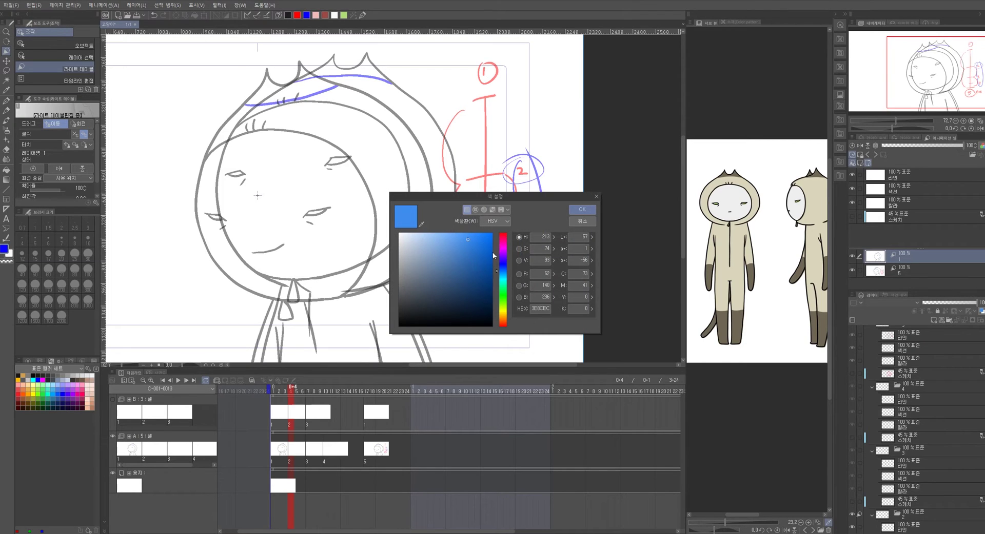
pyautogui.click(582, 209)
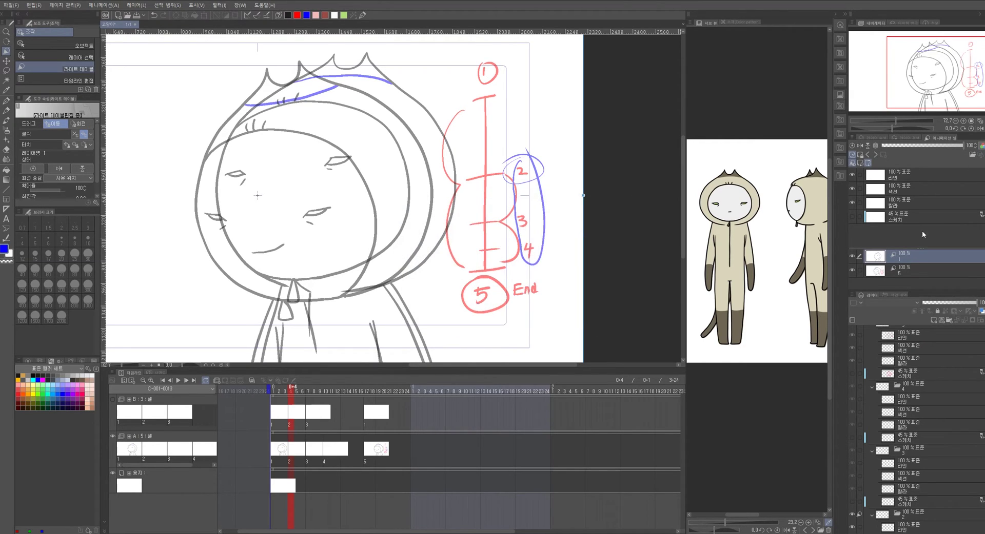
pyautogui.click(981, 145)
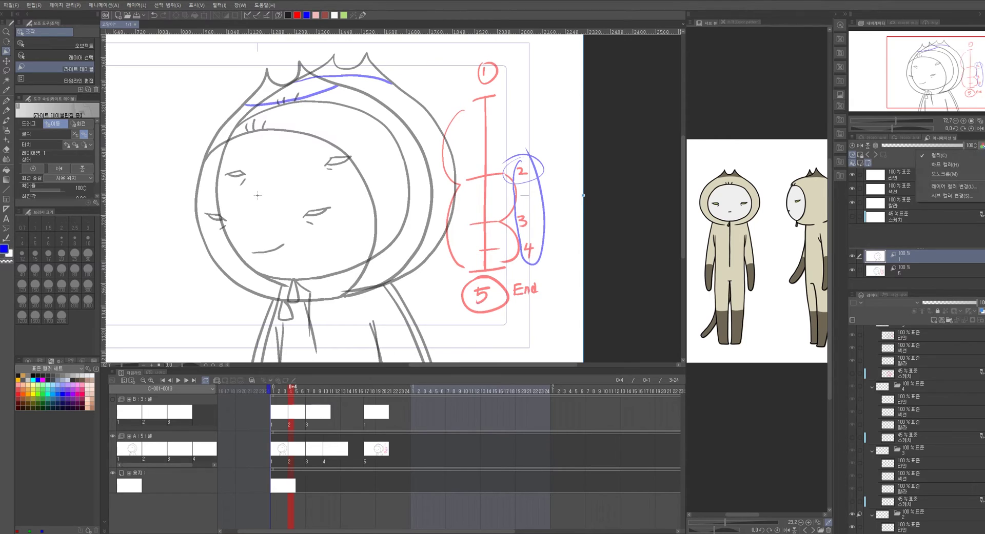
pyautogui.click(971, 183)
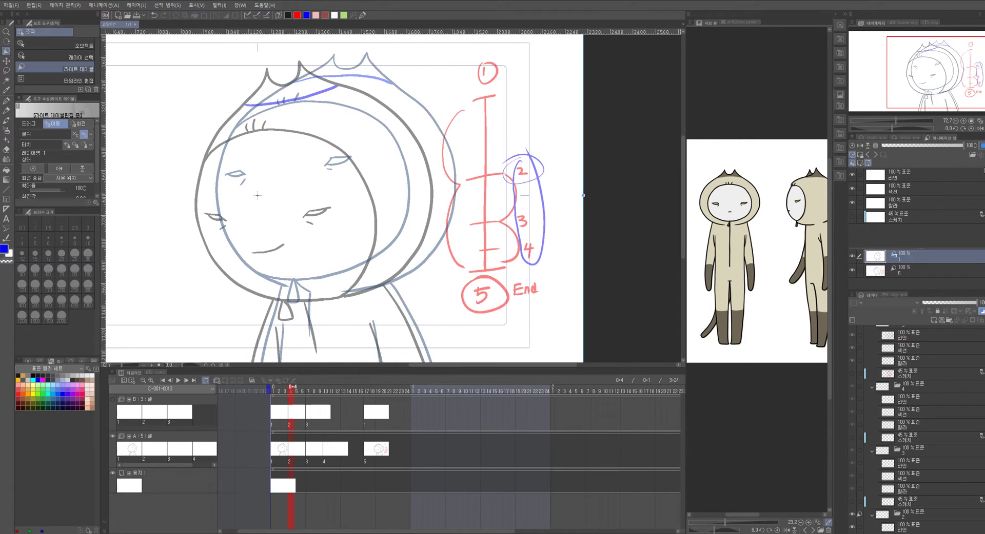
# Tint the light-table reference of cel 5 red through its layer color
pyautogui.click(915, 272)
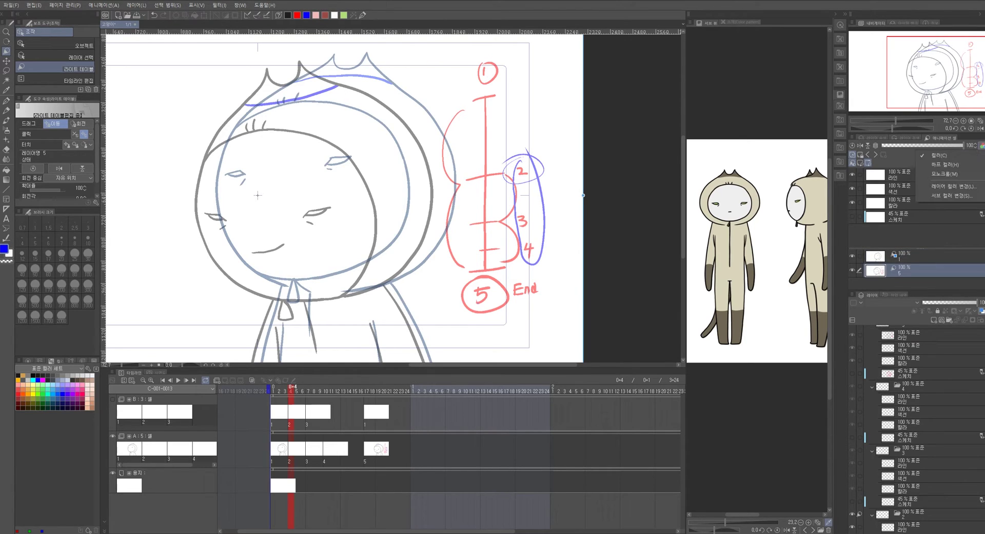
pyautogui.click(980, 146)
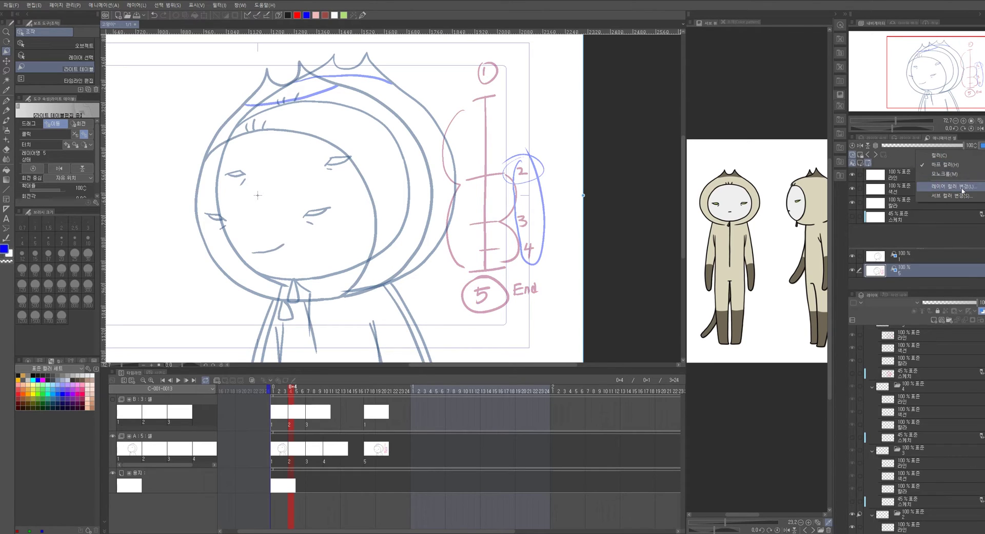
pyautogui.click(957, 187)
pyautogui.click(504, 251)
pyautogui.click(580, 211)
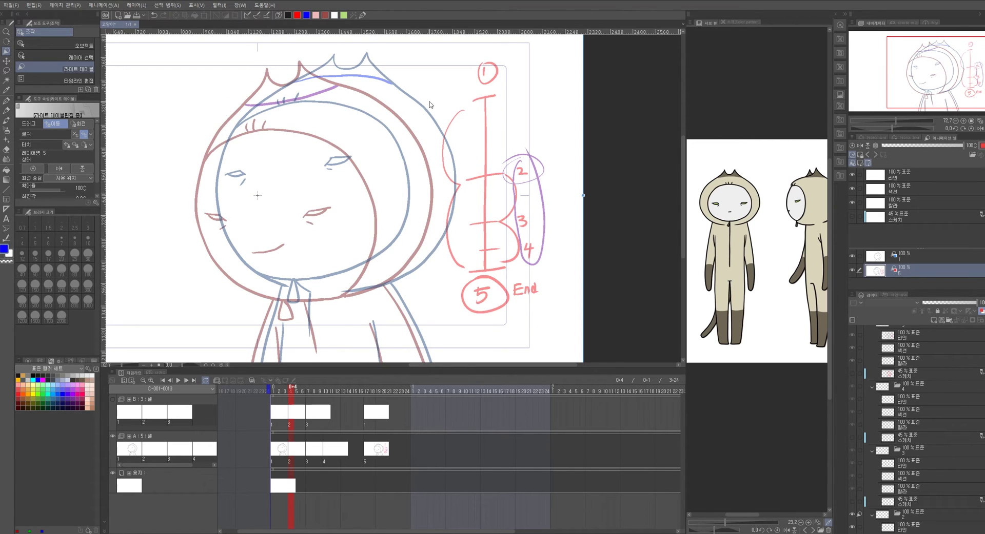
# Try to draw the in-between hood contour on cel 2's line layer in black over the two tinted references
pyautogui.click(297, 449)
pyautogui.press('p')
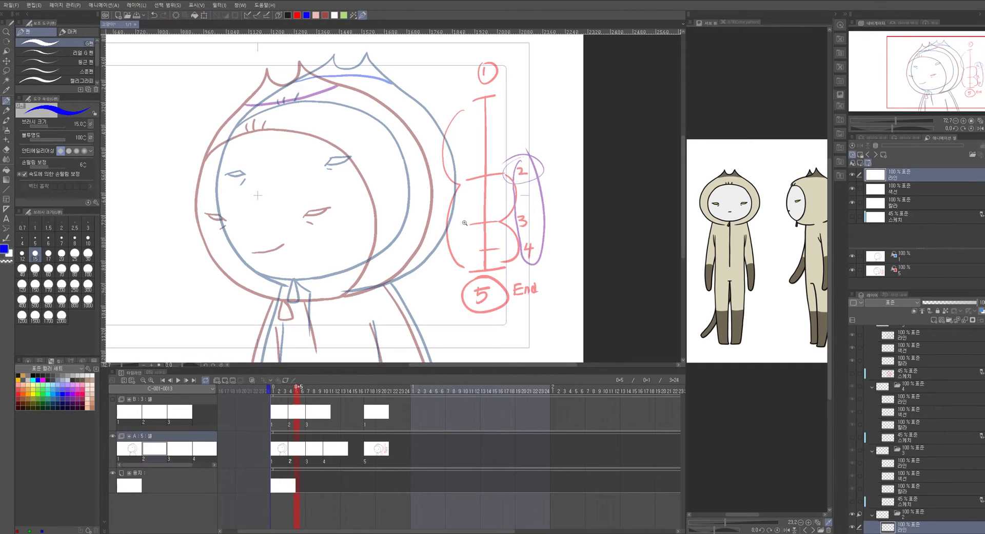
pyautogui.scroll(-2, 466, 225)
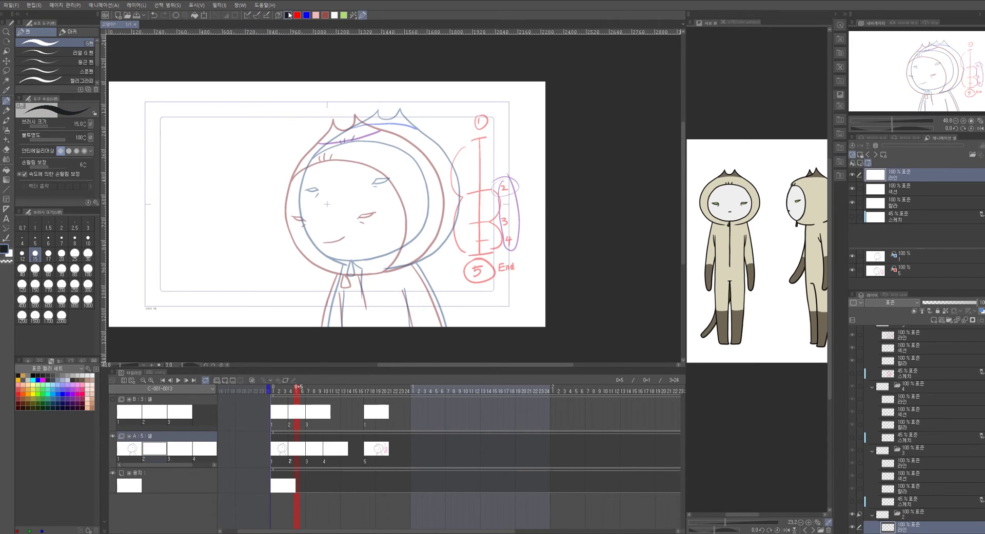
pyautogui.scroll(4, 397, 131)
pyautogui.moveTo(427, 140); pyautogui.dragTo(474, 184)
pyautogui.hotkey('ctrl', 'z')
pyautogui.moveTo(442, 150); pyautogui.dragTo(483, 236)
pyautogui.scroll(-3, 483, 249)
pyautogui.hotkey('ctrl', 'z')
pyautogui.hotkey('ctrl', 'z')
# Move and rotate the red cel 5 light-table reference so its hood outline overlaps the blue cel 1 hood
pyautogui.click(909, 266)
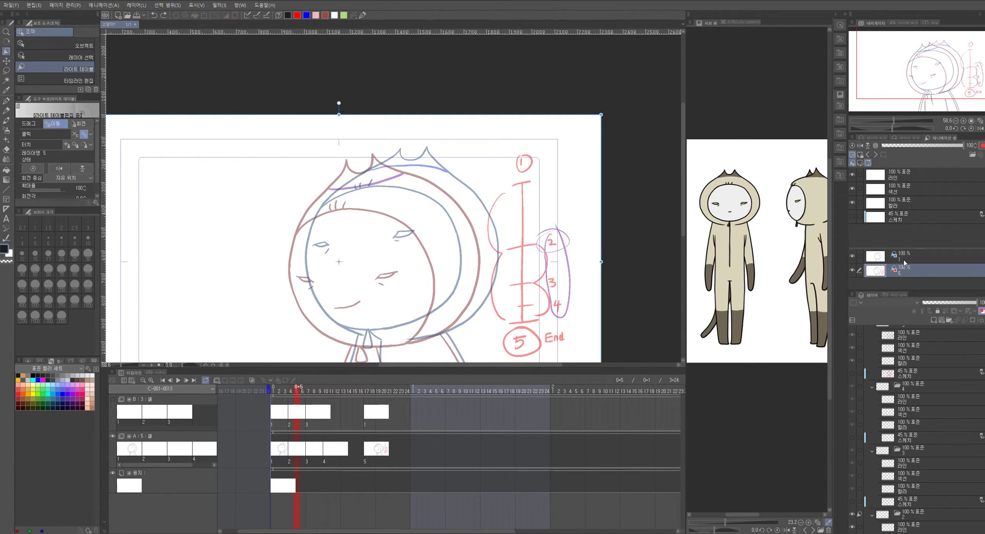
pyautogui.moveTo(453, 258)
pyautogui.mouseDown()
pyautogui.moveTo(482, 257)
pyautogui.moveTo(462, 256)
pyautogui.mouseUp()
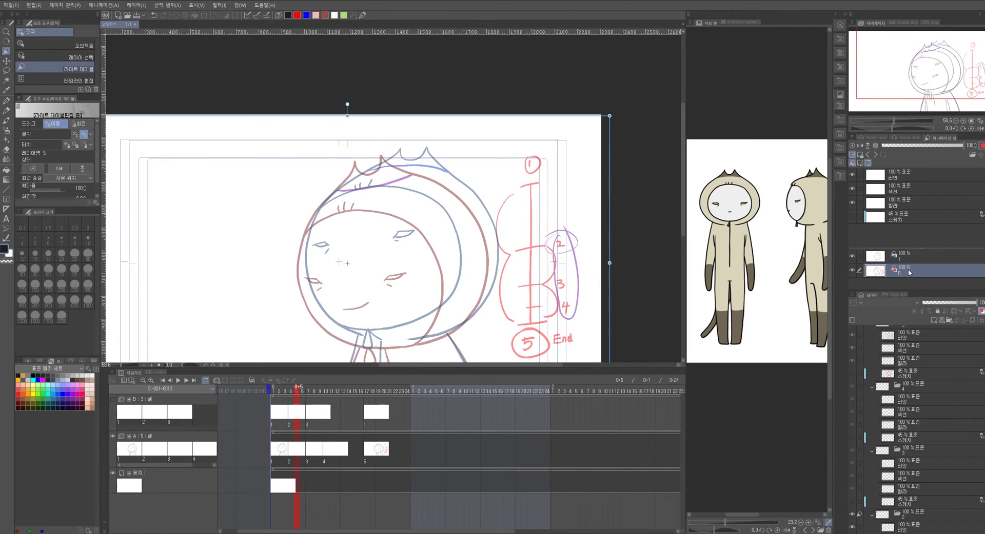
pyautogui.moveTo(424, 224)
pyautogui.mouseDown()
pyautogui.moveTo(422, 240)
pyautogui.moveTo(446, 223)
pyautogui.moveTo(427, 215)
pyautogui.mouseUp()
pyautogui.moveTo(624, 226)
pyautogui.mouseDown()
pyautogui.moveTo(627, 259)
pyautogui.moveTo(630, 242)
pyautogui.moveTo(606, 255)
pyautogui.moveTo(621, 243)
pyautogui.moveTo(516, 259)
pyautogui.mouseUp()
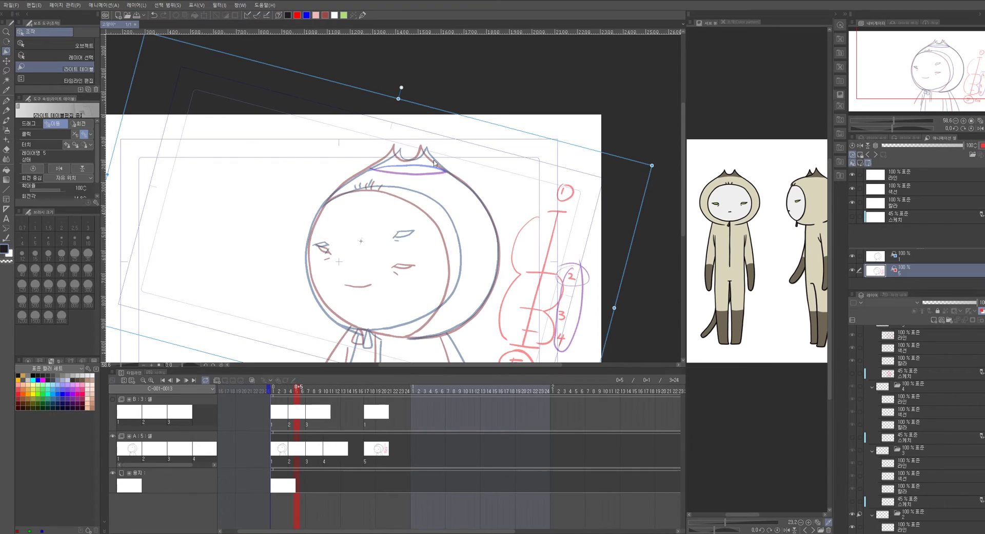
# Draw the dip between the ears and the upper right hood contour in black on cel 2's line layer over the overlapped references
pyautogui.scroll(4, 429, 155)
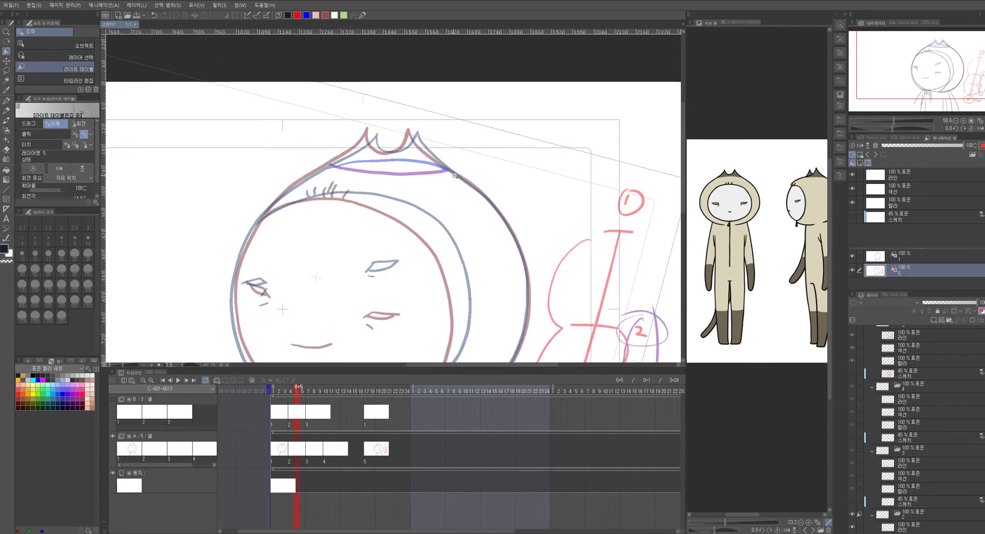
pyautogui.click(904, 176)
pyautogui.scroll(5, 365, 128)
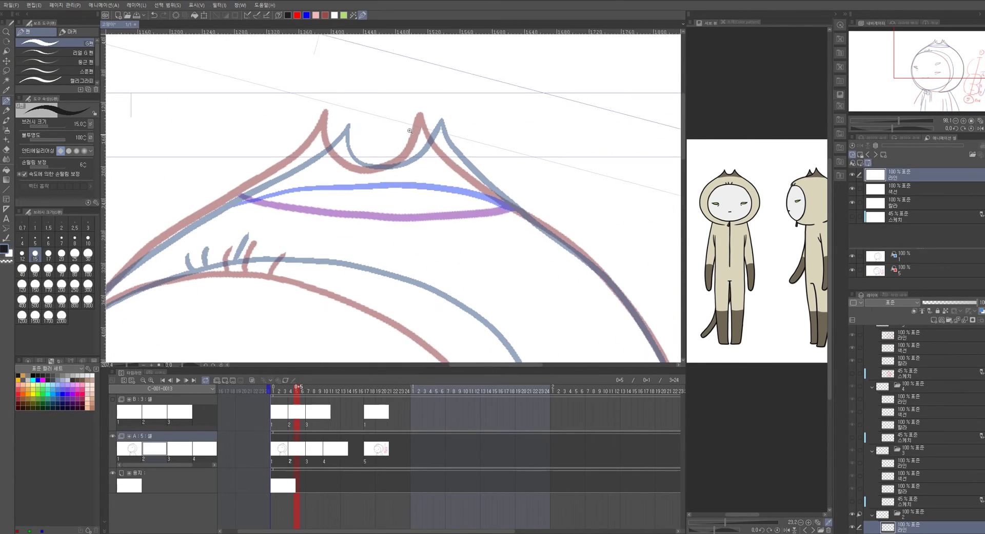
pyautogui.moveTo(334, 116)
pyautogui.mouseDown()
pyautogui.moveTo(338, 151)
pyautogui.moveTo(378, 170)
pyautogui.moveTo(418, 150)
pyautogui.moveTo(433, 111)
pyautogui.mouseUp()
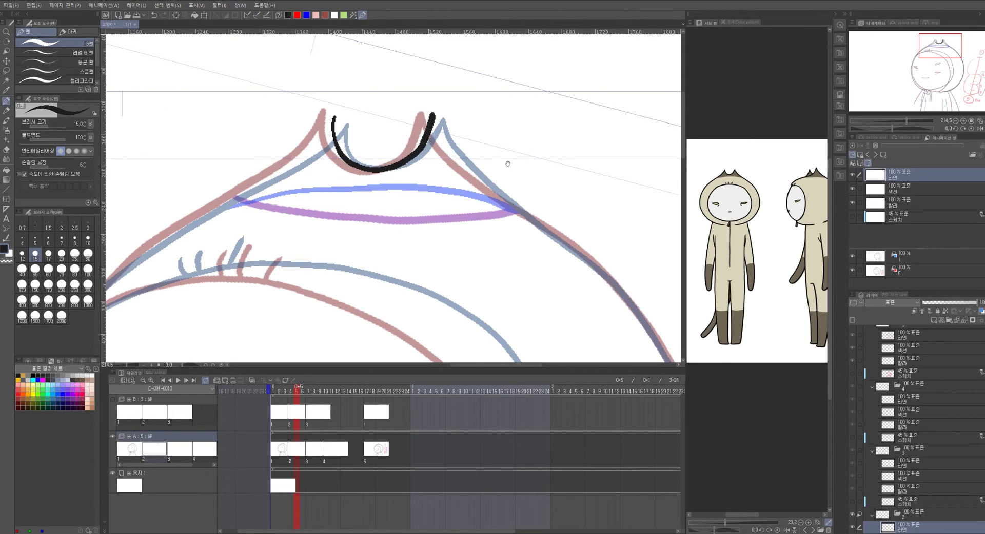
pyautogui.moveTo(508, 163); pyautogui.dragTo(405, 107)
pyautogui.moveTo(329, 60)
pyautogui.mouseDown()
pyautogui.moveTo(342, 89)
pyautogui.moveTo(388, 135)
pyautogui.moveTo(490, 209)
pyautogui.moveTo(541, 265)
pyautogui.moveTo(442, 136)
pyautogui.moveTo(506, 253)
pyautogui.mouseUp()
pyautogui.moveTo(506, 254)
pyautogui.mouseDown()
pyautogui.moveTo(523, 266)
pyautogui.moveTo(500, 138)
pyautogui.mouseUp()
pyautogui.moveTo(488, 116)
pyautogui.mouseDown()
pyautogui.moveTo(503, 165)
pyautogui.moveTo(504, 273)
pyautogui.moveTo(553, 122)
pyautogui.mouseUp()
# Continue cel 2's right hood contour in black down and around to the underside of the chin
pyautogui.scroll(-3, 546, 150)
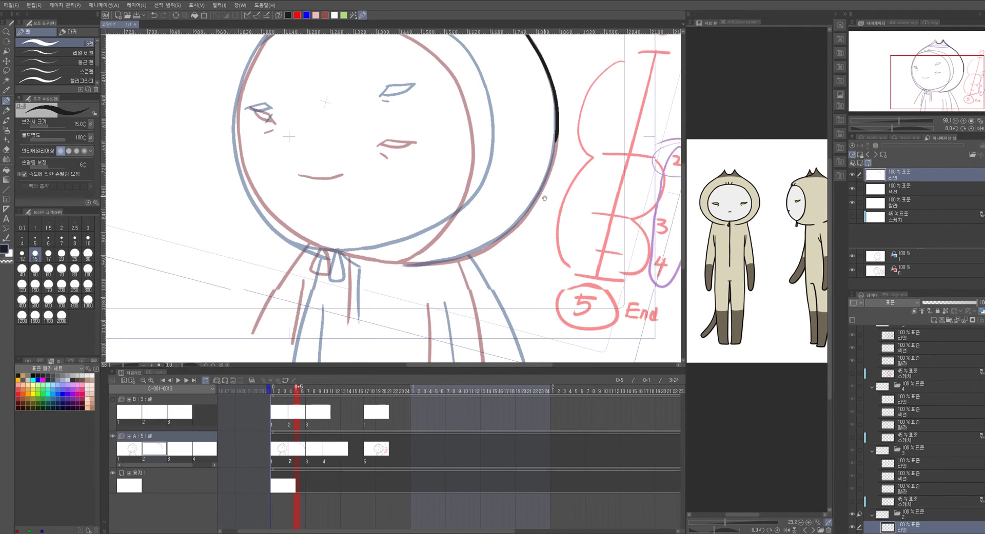
pyautogui.moveTo(543, 192)
pyautogui.mouseDown()
pyautogui.moveTo(524, 225)
pyautogui.moveTo(478, 264)
pyautogui.moveTo(394, 280)
pyautogui.mouseUp()
pyautogui.scroll(2, 393, 226)
pyautogui.scroll(-1, 412, 219)
pyautogui.scroll(-3, 413, 219)
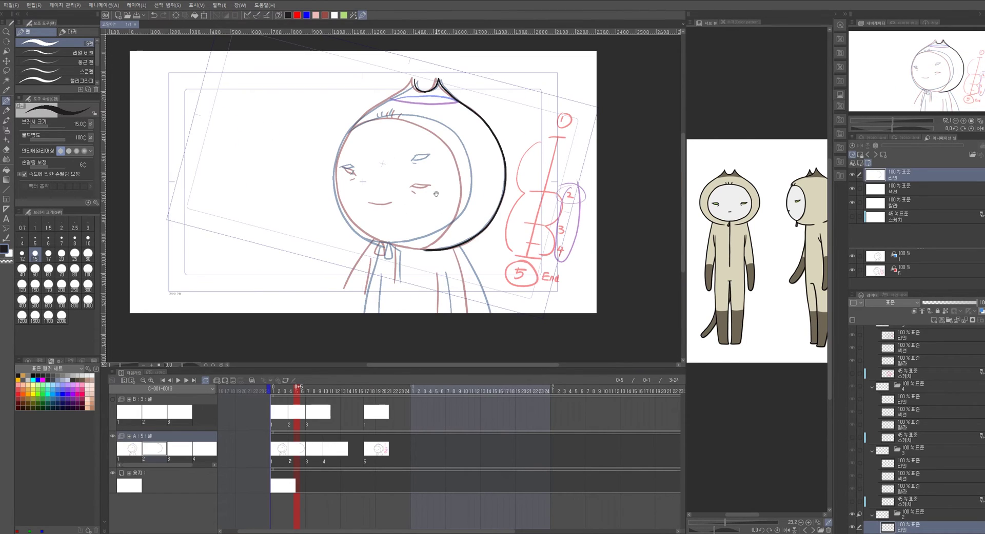
pyautogui.moveTo(437, 194); pyautogui.dragTo(471, 219)
pyautogui.scroll(1, 466, 208)
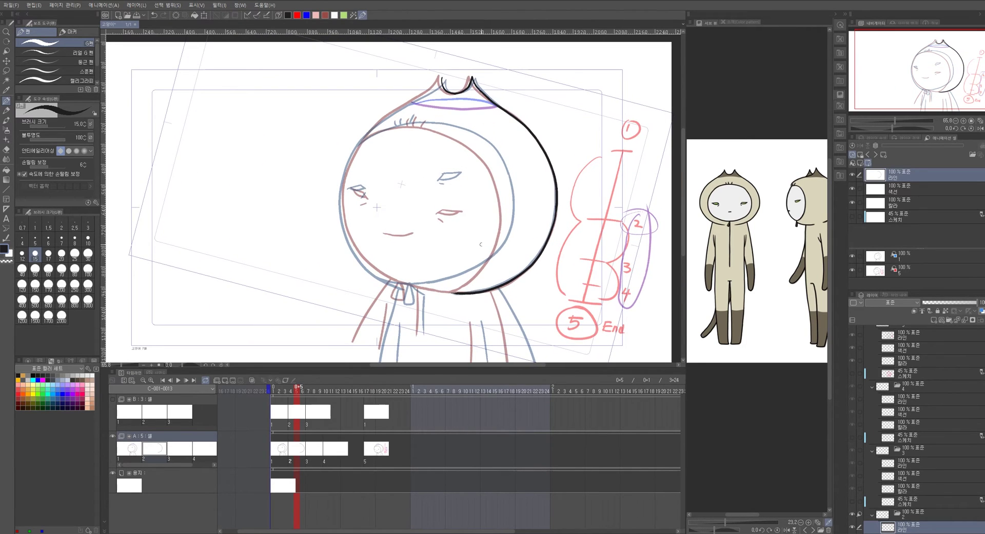
pyautogui.scroll(1, 485, 246)
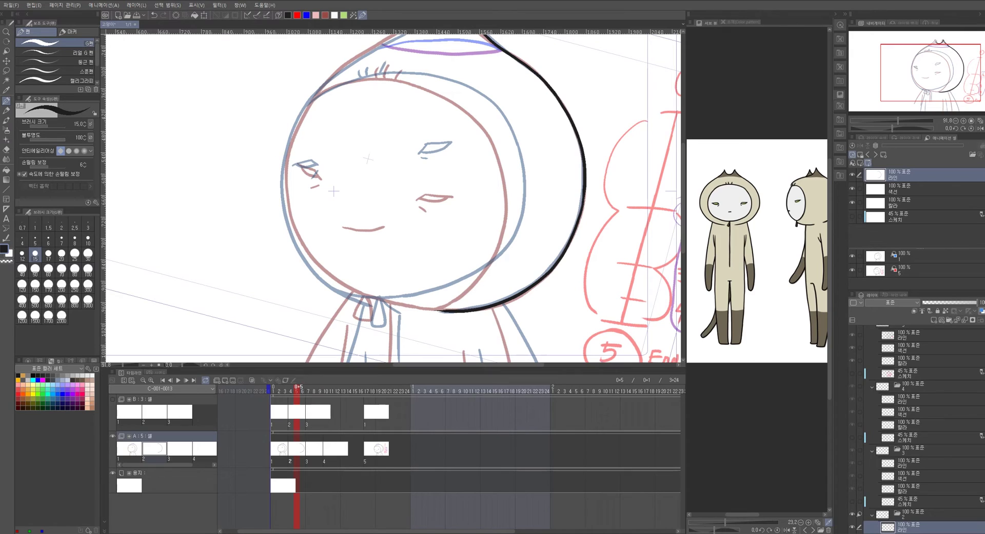
# Register mouth cel 1 from animation folder B as another light-table reference for cel 2
pyautogui.scroll(5, 918, 425)
pyautogui.scroll(1, 907, 419)
pyautogui.click(905, 423)
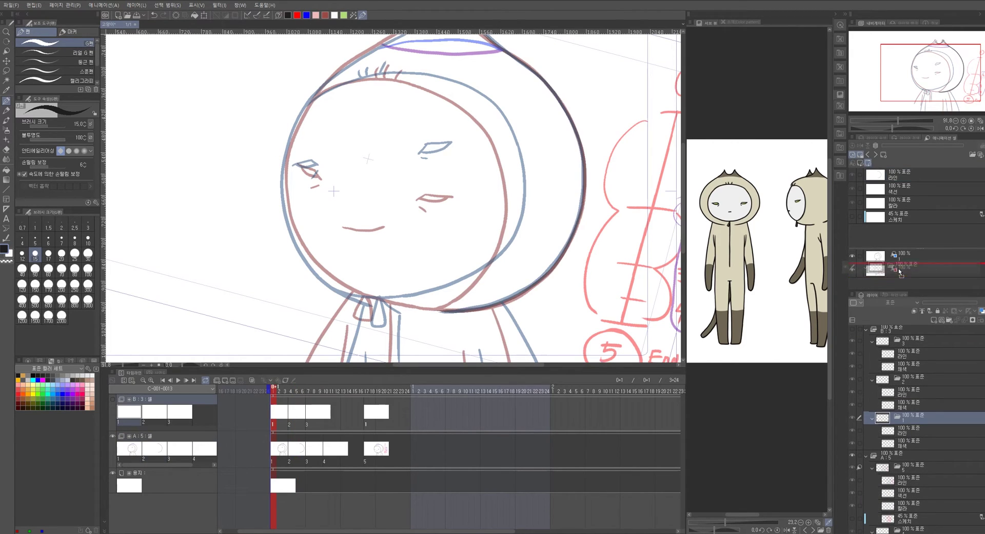
pyautogui.click(895, 256)
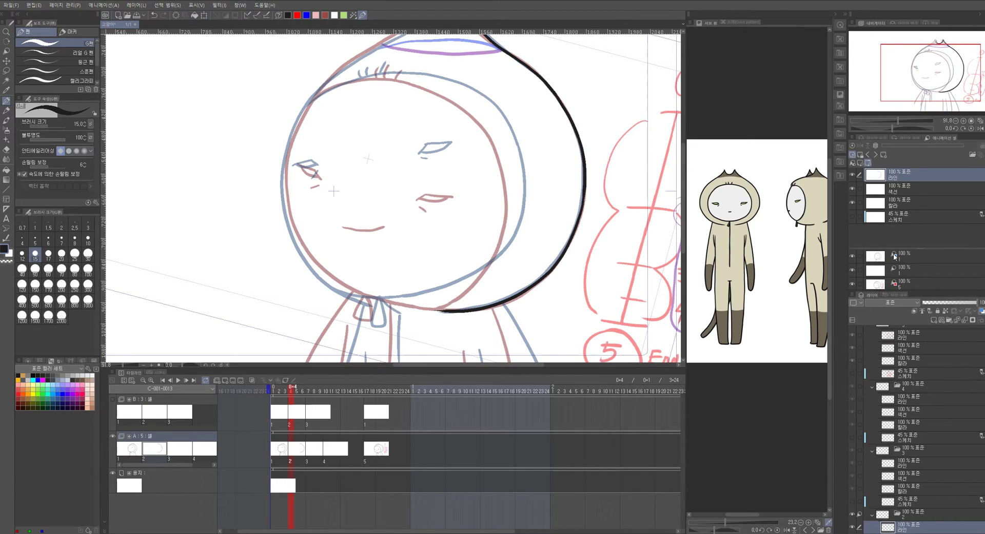
# Show animation folder B in the timeline with cel 2 of folder A at frame 4
pyautogui.click(113, 400)
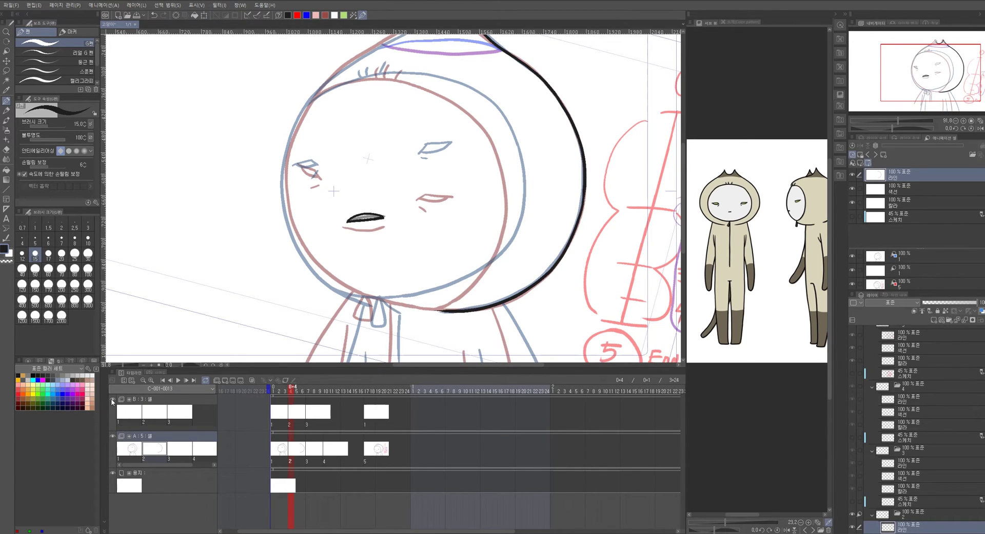
pyautogui.click(113, 400)
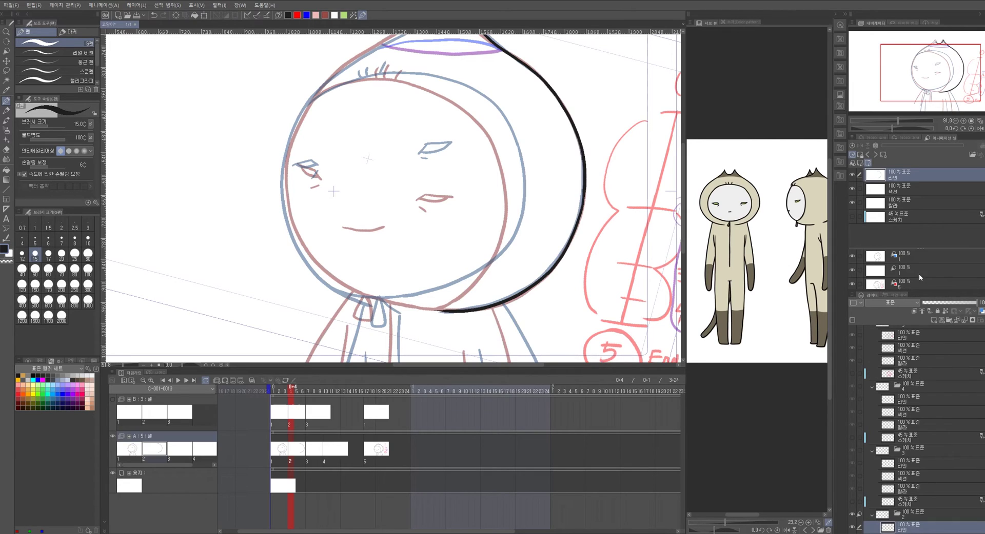
pyautogui.click(290, 393)
pyautogui.scroll(-3, 476, 266)
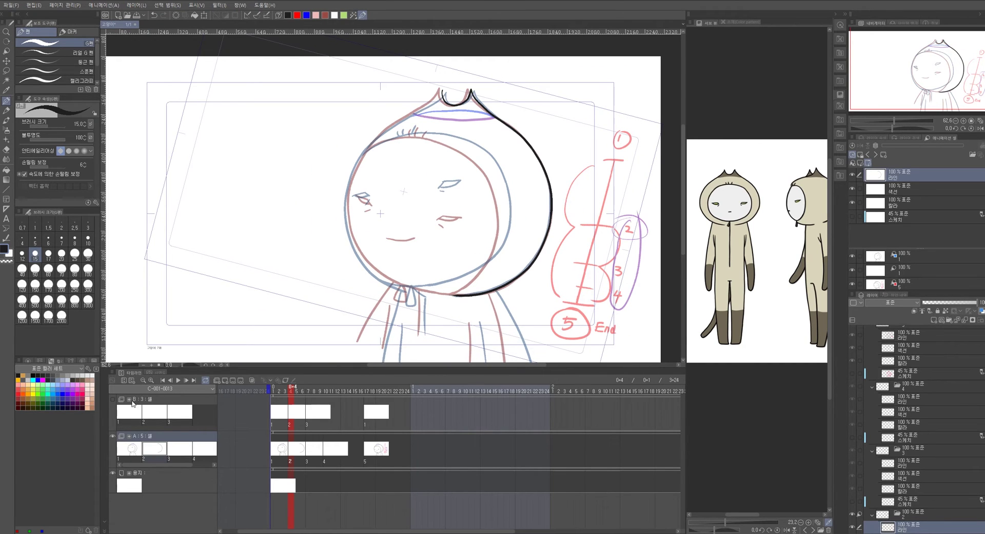
pyautogui.click(113, 399)
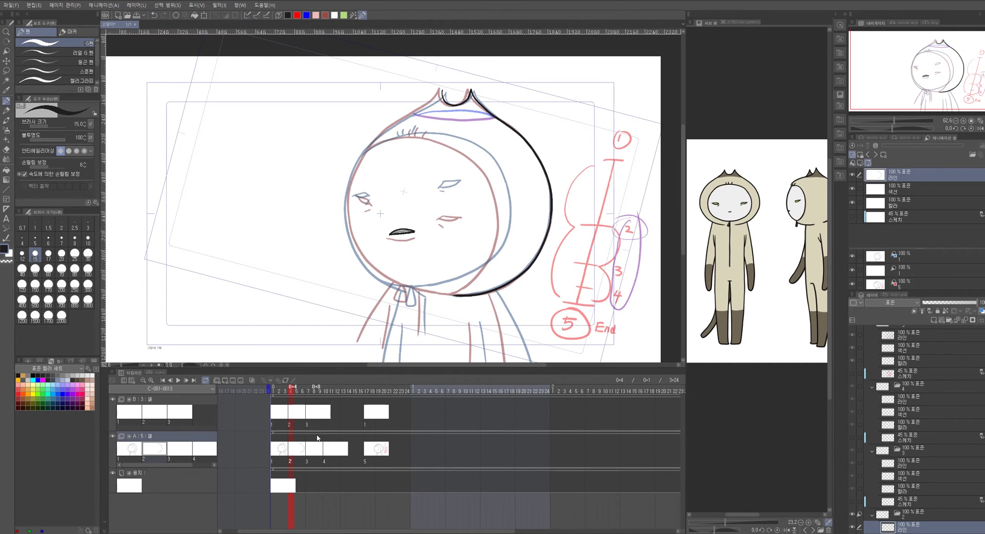
# Draw the left hood contour in black from the ear down to the cheek, undoing the strokes at the chin
pyautogui.scroll(4, 468, 242)
pyautogui.moveTo(468, 131); pyautogui.dragTo(454, 236)
pyautogui.moveTo(403, 78)
pyautogui.mouseDown()
pyautogui.moveTo(285, 160)
pyautogui.moveTo(262, 190)
pyautogui.moveTo(239, 234)
pyautogui.moveTo(232, 320)
pyautogui.moveTo(257, 190)
pyautogui.moveTo(231, 205)
pyautogui.moveTo(271, 276)
pyautogui.moveTo(300, 299)
pyautogui.moveTo(332, 313)
pyautogui.moveTo(412, 250)
pyautogui.moveTo(359, 261)
pyautogui.mouseUp()
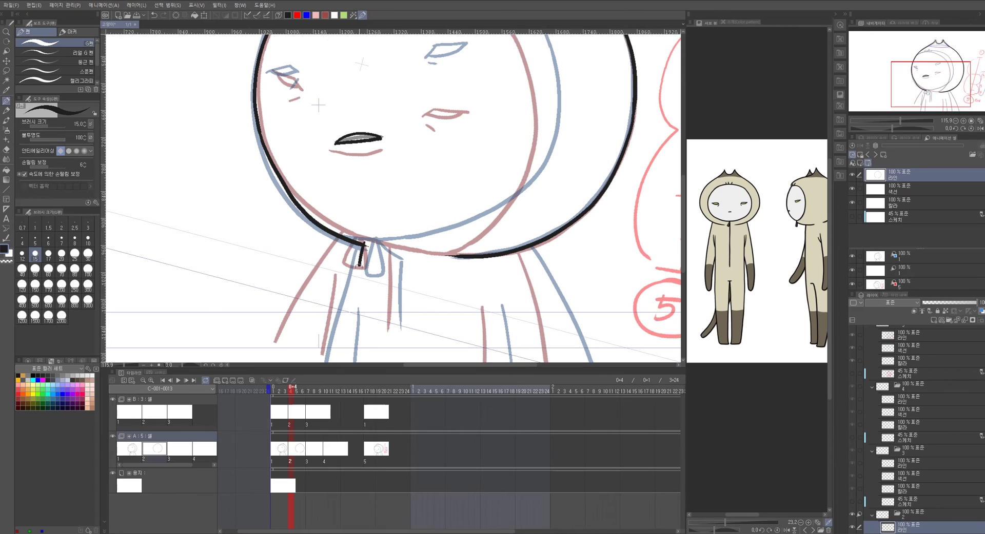
pyautogui.hotkey('ctrl', 'z')
pyautogui.hotkey('ctrl', 'z')
pyautogui.hotkey('ctrl', 'z')
pyautogui.moveTo(259, 131)
pyautogui.mouseDown()
pyautogui.moveTo(294, 200)
pyautogui.moveTo(330, 229)
pyautogui.moveTo(398, 243)
pyautogui.moveTo(365, 243)
pyautogui.moveTo(359, 265)
pyautogui.moveTo(372, 272)
pyautogui.moveTo(372, 239)
pyautogui.mouseUp()
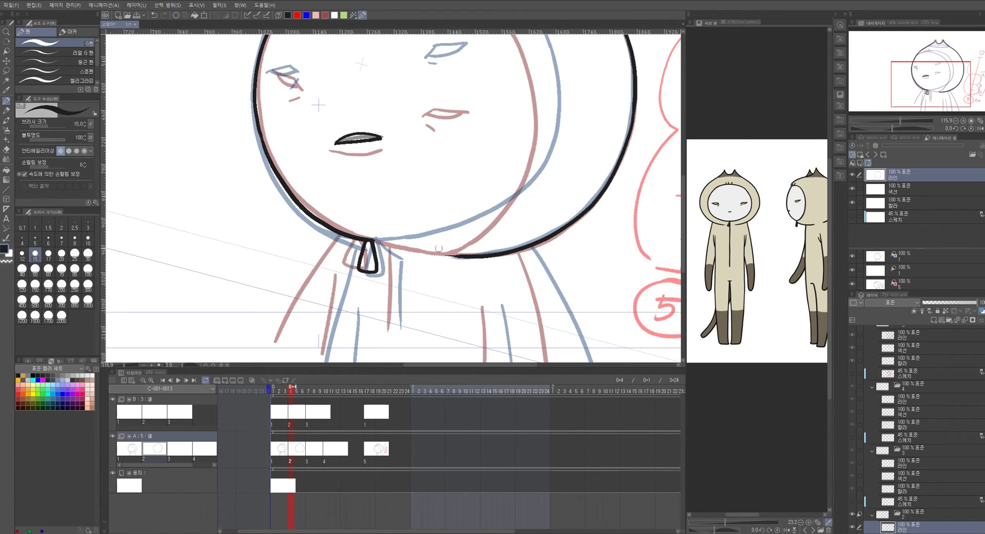
pyautogui.hotkey('ctrl', 'z')
pyautogui.hotkey('ctrl', 'z')
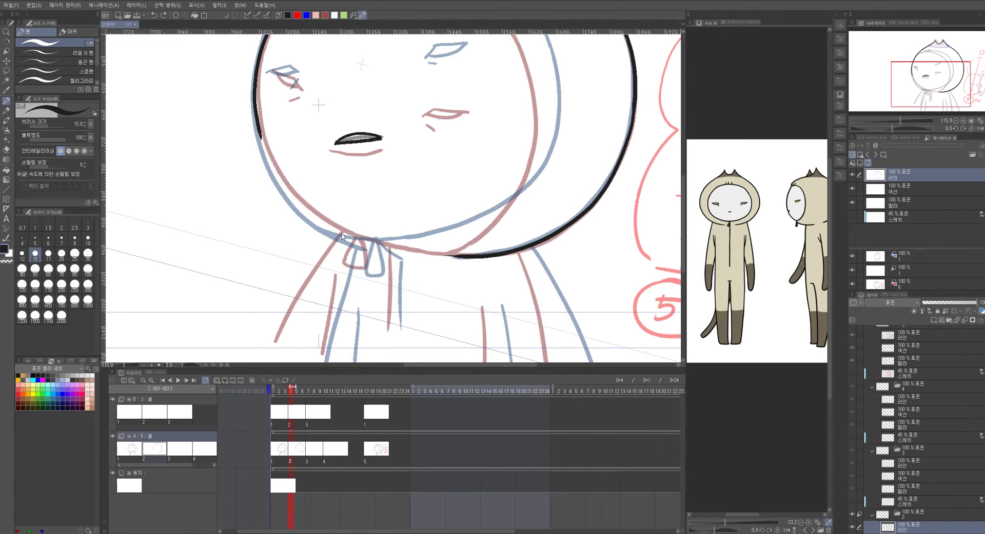
# Draw the lower left hood contour to the chin and the small tie loop beneath it on cel 2
pyautogui.moveTo(260, 138)
pyautogui.mouseDown()
pyautogui.moveTo(294, 201)
pyautogui.moveTo(328, 230)
pyautogui.moveTo(374, 248)
pyautogui.moveTo(462, 253)
pyautogui.mouseUp()
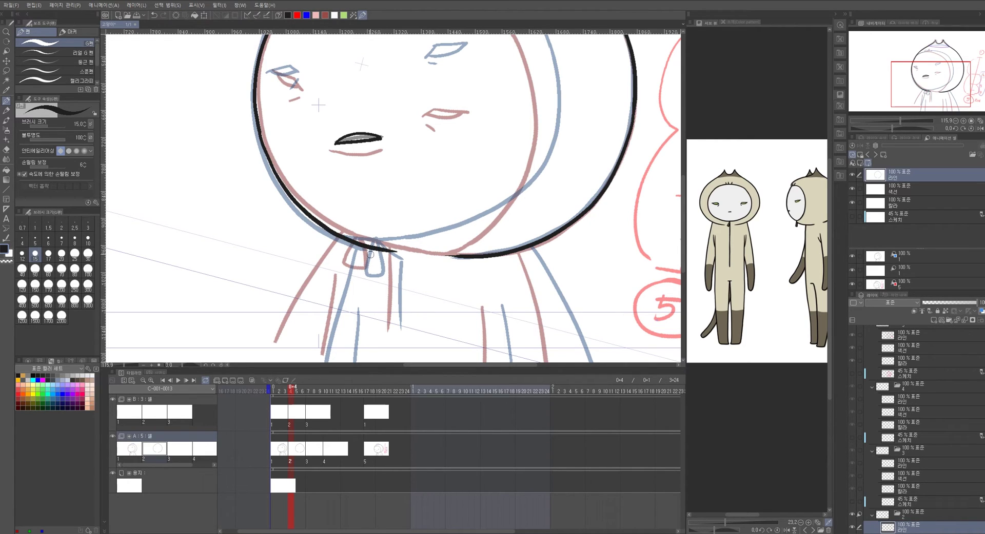
pyautogui.moveTo(364, 246)
pyautogui.mouseDown()
pyautogui.moveTo(365, 276)
pyautogui.moveTo(374, 249)
pyautogui.moveTo(431, 244)
pyautogui.moveTo(513, 201)
pyautogui.moveTo(476, 323)
pyautogui.mouseUp()
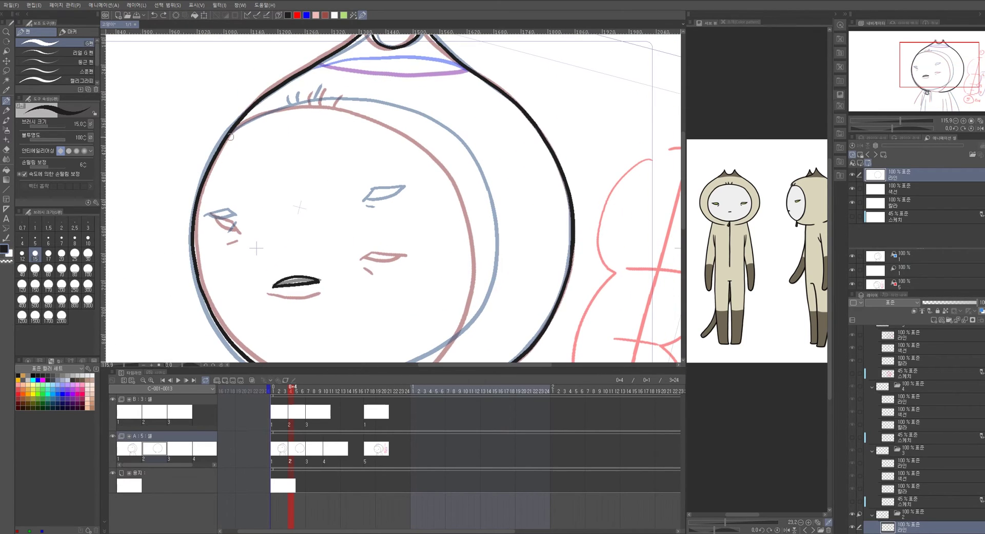
# Draw the face opening's inner hood line midway between the blue and red references, redoing the strokes that miss
pyautogui.moveTo(242, 126)
pyautogui.mouseDown()
pyautogui.moveTo(307, 103)
pyautogui.moveTo(368, 108)
pyautogui.moveTo(442, 148)
pyautogui.moveTo(477, 201)
pyautogui.mouseUp()
pyautogui.moveTo(477, 200)
pyautogui.mouseDown()
pyautogui.moveTo(488, 132)
pyautogui.moveTo(499, 185)
pyautogui.moveTo(486, 240)
pyautogui.moveTo(457, 280)
pyautogui.mouseUp()
pyautogui.hotkey('ctrl', 'z')
pyautogui.moveTo(477, 105)
pyautogui.mouseDown()
pyautogui.moveTo(495, 197)
pyautogui.moveTo(466, 263)
pyautogui.moveTo(391, 315)
pyautogui.mouseUp()
pyautogui.moveTo(545, 253)
pyautogui.mouseDown()
pyautogui.moveTo(551, 292)
pyautogui.moveTo(532, 240)
pyautogui.mouseUp()
pyautogui.hotkey('ctrl', 'z')
pyautogui.moveTo(464, 93)
pyautogui.mouseDown()
pyautogui.moveTo(483, 148)
pyautogui.moveTo(483, 201)
pyautogui.moveTo(464, 252)
pyautogui.moveTo(435, 279)
pyautogui.mouseUp()
pyautogui.moveTo(349, 308)
pyautogui.mouseDown()
pyautogui.moveTo(463, 271)
pyautogui.moveTo(517, 232)
pyautogui.mouseUp()
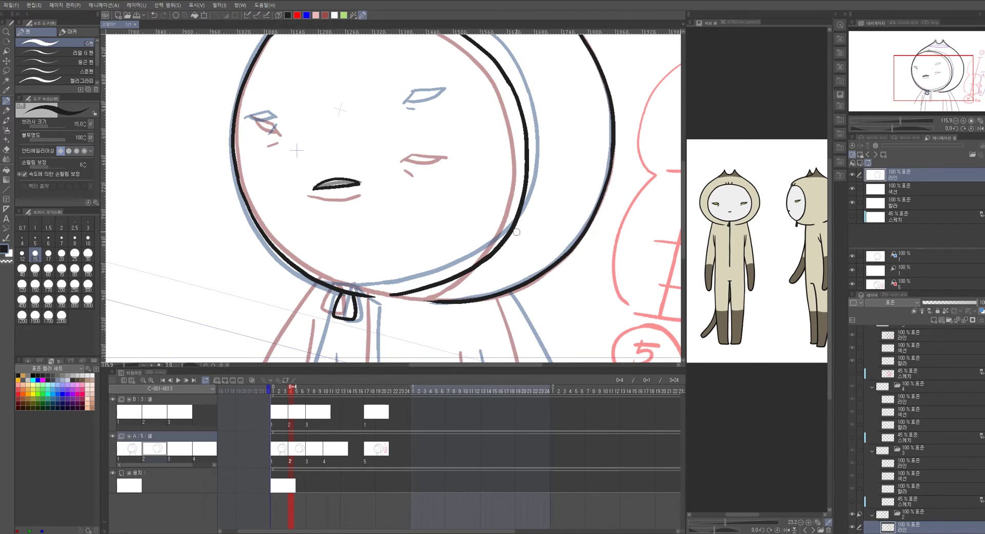
pyautogui.moveTo(365, 296)
pyautogui.mouseDown()
pyautogui.moveTo(409, 300)
pyautogui.moveTo(371, 295)
pyautogui.mouseUp()
pyautogui.hotkey('ctrl', 'z')
# Draw both eyes with their short under-eye strokes in black, midway between the blue and red eyes
pyautogui.moveTo(406, 131)
pyautogui.mouseDown()
pyautogui.moveTo(388, 213)
pyautogui.moveTo(421, 207)
pyautogui.mouseUp()
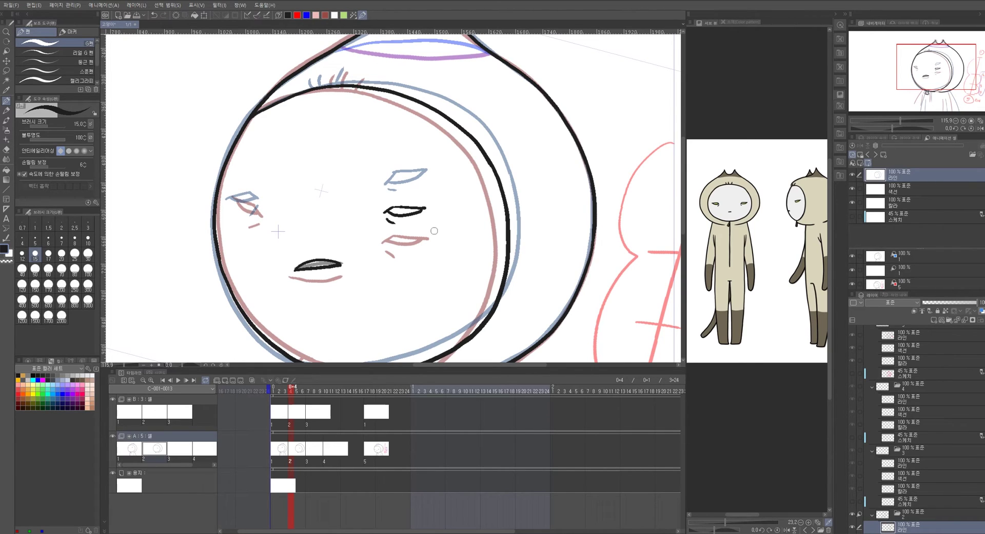
pyautogui.scroll(3, 277, 197)
pyautogui.moveTo(189, 198)
pyautogui.mouseDown()
pyautogui.moveTo(236, 201)
pyautogui.moveTo(252, 223)
pyautogui.mouseUp()
pyautogui.click(202, 207)
pyautogui.moveTo(200, 207)
pyautogui.mouseDown()
pyautogui.moveTo(245, 212)
pyautogui.moveTo(228, 243)
pyautogui.mouseUp()
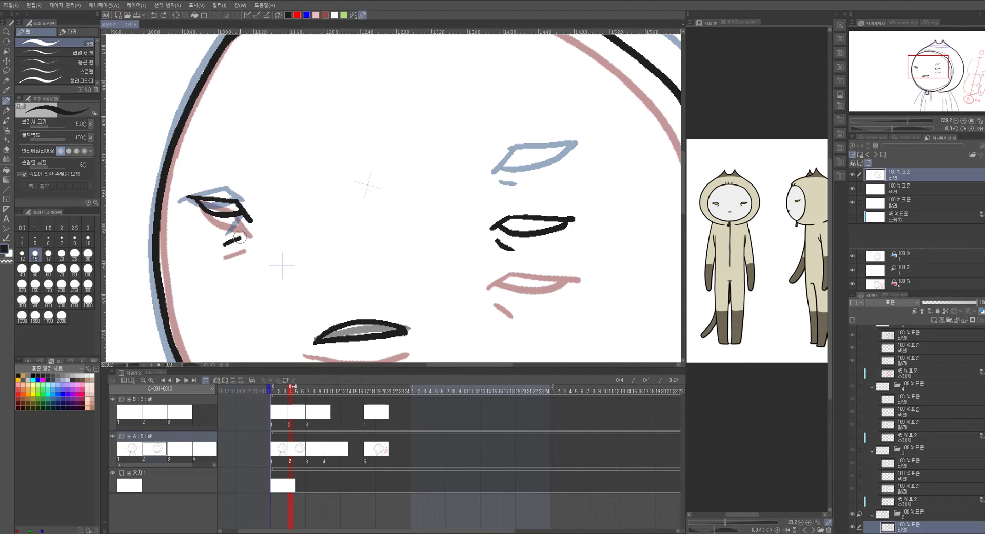
# Draw three short black hair strokes at the top of the face opening, between the reference strokes
pyautogui.scroll(5, 417, 165)
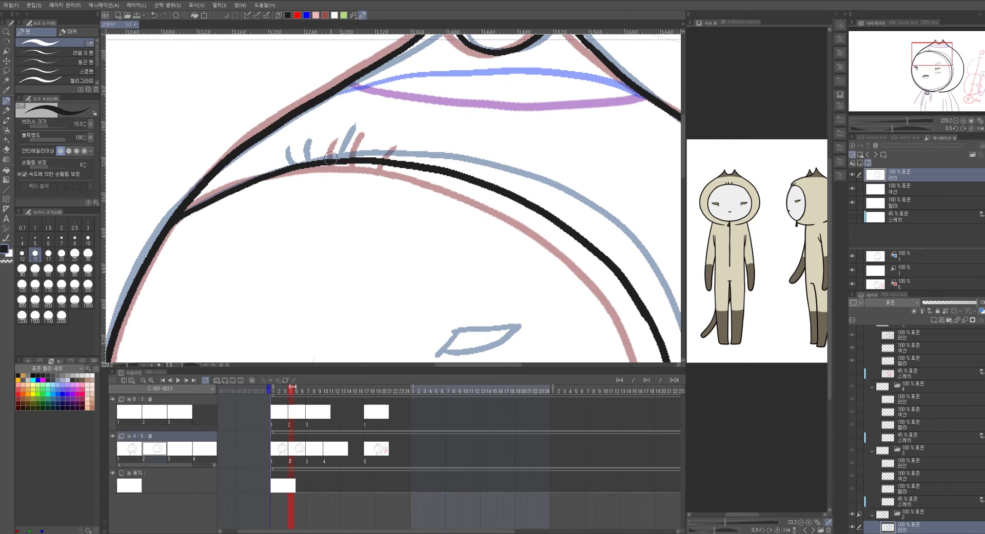
pyautogui.moveTo(307, 142); pyautogui.dragTo(311, 161)
pyautogui.moveTo(338, 135)
pyautogui.mouseDown()
pyautogui.moveTo(332, 157)
pyautogui.moveTo(365, 156)
pyautogui.mouseUp()
pyautogui.moveTo(395, 121); pyautogui.dragTo(353, 170)
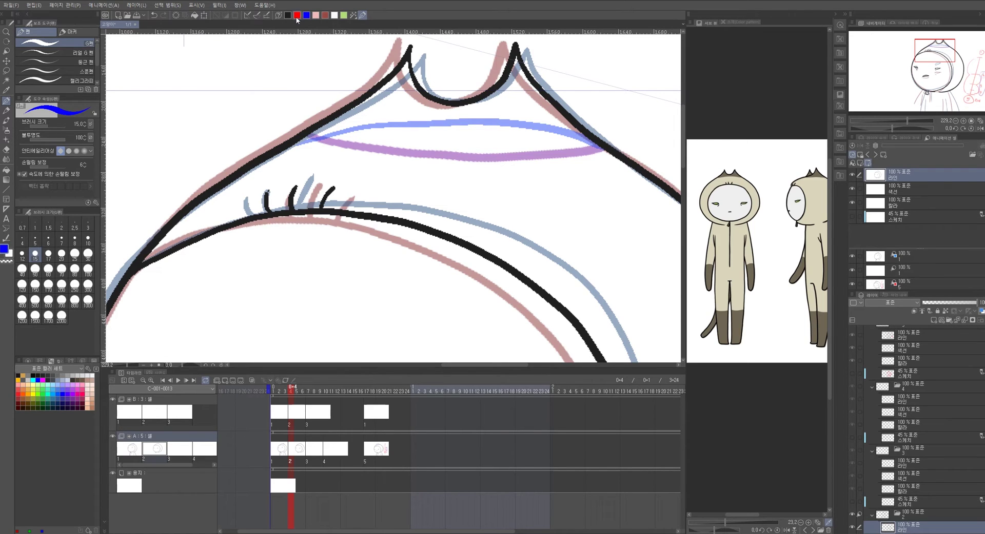
# Draw the vertical front line of the suit in black below the chin, between the two references
pyautogui.scroll(-5, 393, 147)
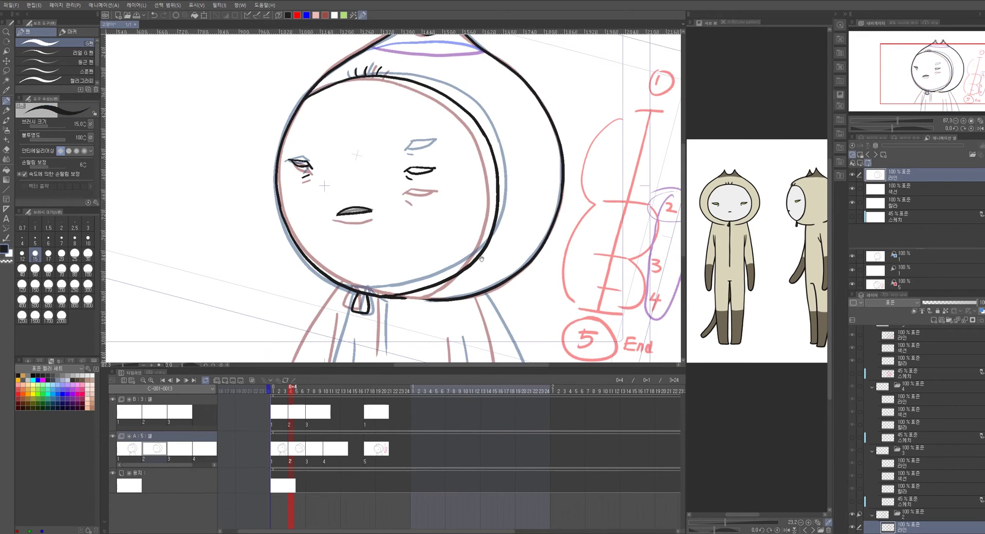
pyautogui.moveTo(487, 277); pyautogui.dragTo(492, 180)
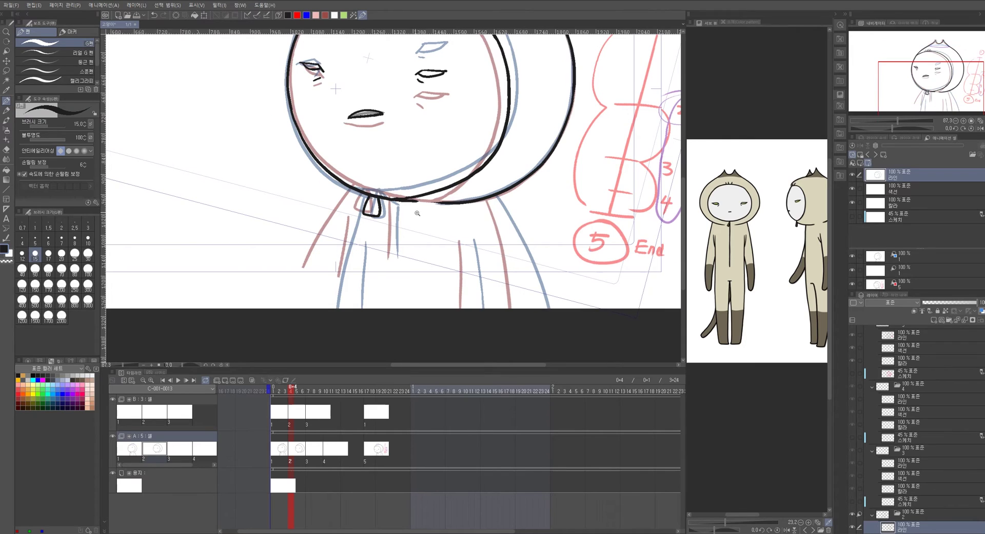
pyautogui.scroll(1, 389, 201)
pyautogui.moveTo(389, 202); pyautogui.dragTo(387, 274)
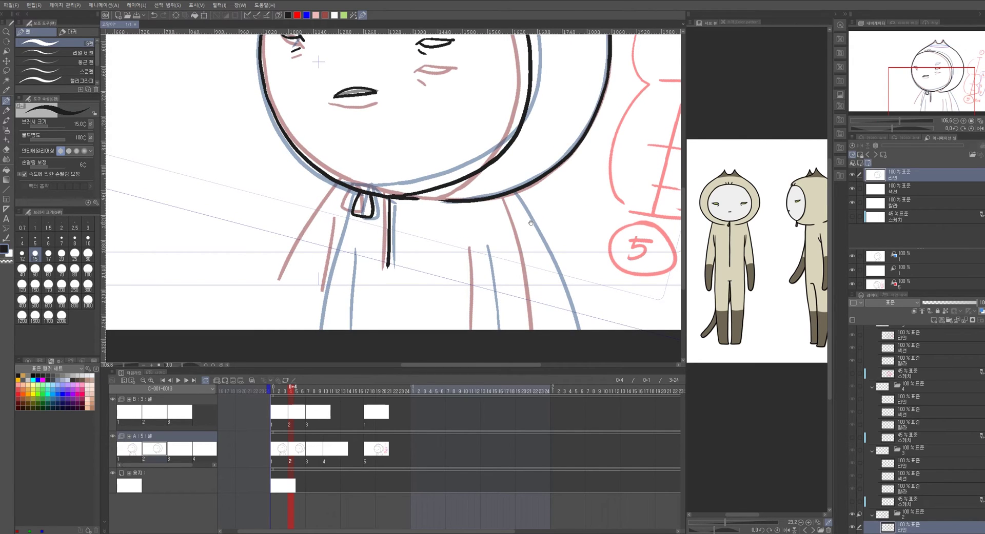
pyautogui.scroll(-3, 519, 225)
# Reset the light-table references of cels 1 and 5 to their original positions
pyautogui.click(906, 258)
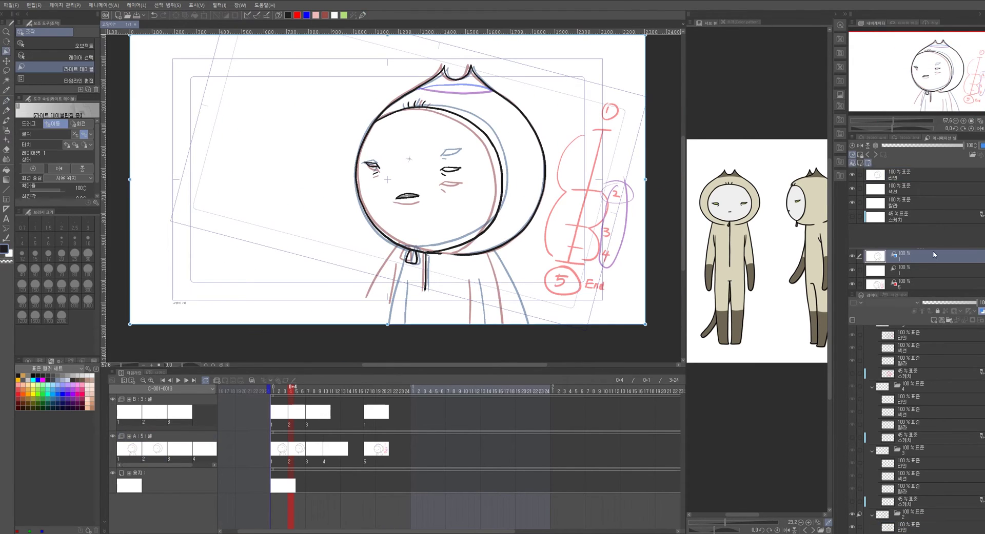
pyautogui.click(852, 146)
pyautogui.click(910, 285)
pyautogui.click(854, 147)
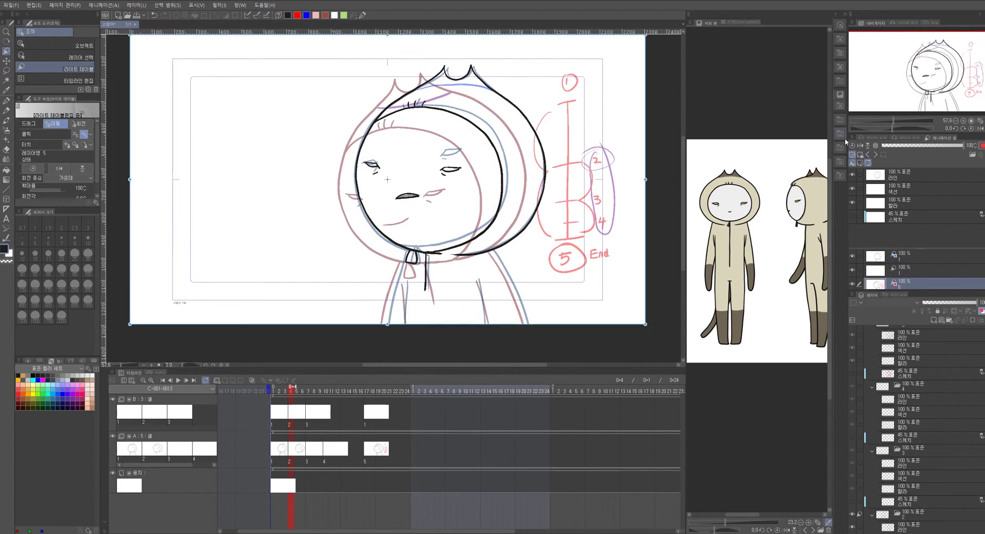
pyautogui.click(912, 259)
pyautogui.click(852, 146)
pyautogui.click(908, 282)
pyautogui.click(898, 268)
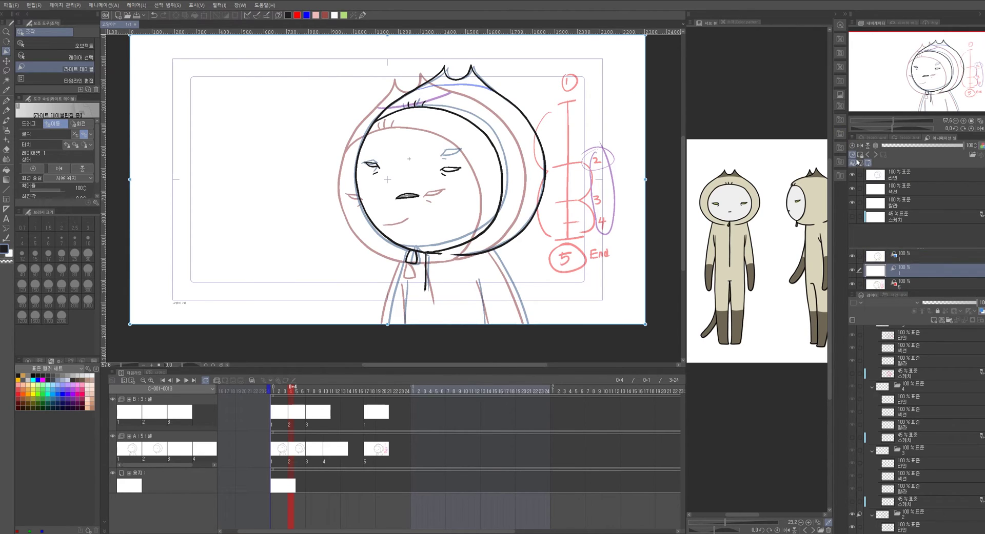
pyautogui.scroll(-2, 542, 173)
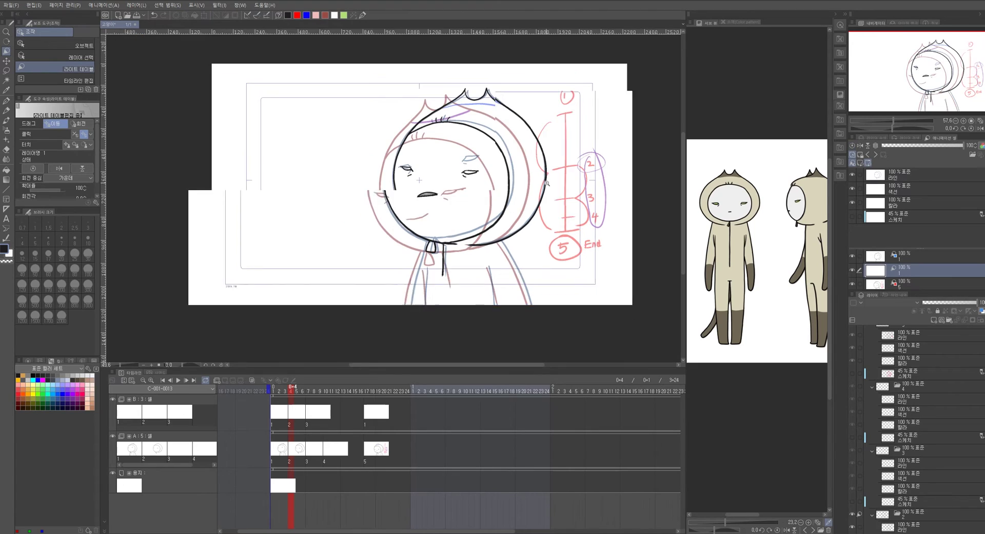
pyautogui.click(920, 281)
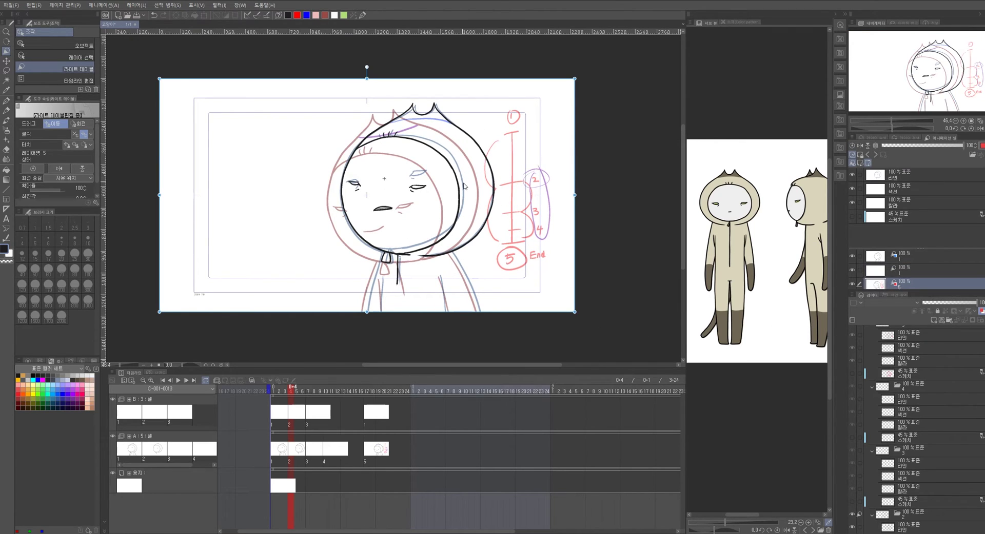
# Transform cel 2's line drawing, moving and rotating it to sit midway between the blue and red head references
pyautogui.click(920, 176)
pyautogui.press('p')
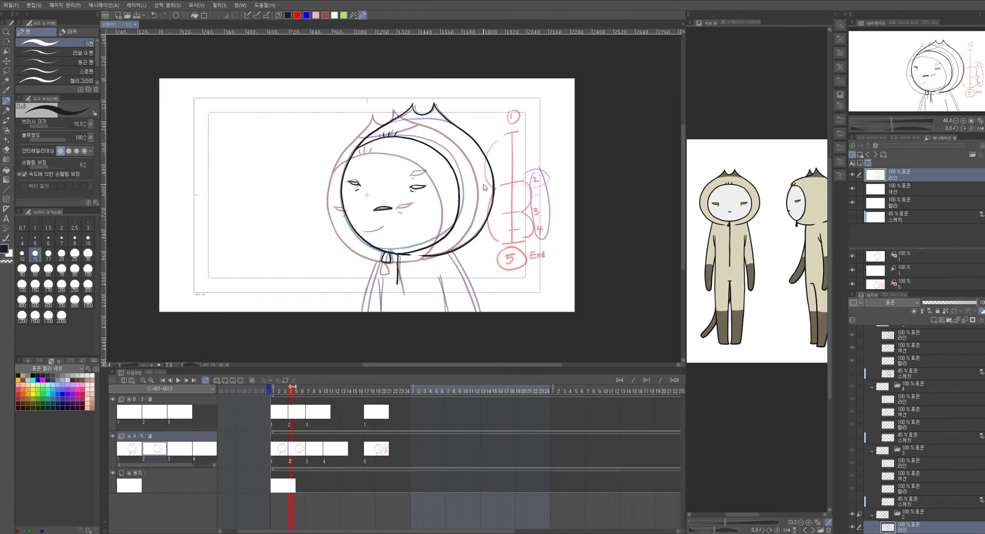
pyautogui.hotkey('ctrl', 't')
pyautogui.moveTo(467, 188)
pyautogui.mouseDown()
pyautogui.moveTo(461, 199)
pyautogui.moveTo(459, 184)
pyautogui.mouseUp()
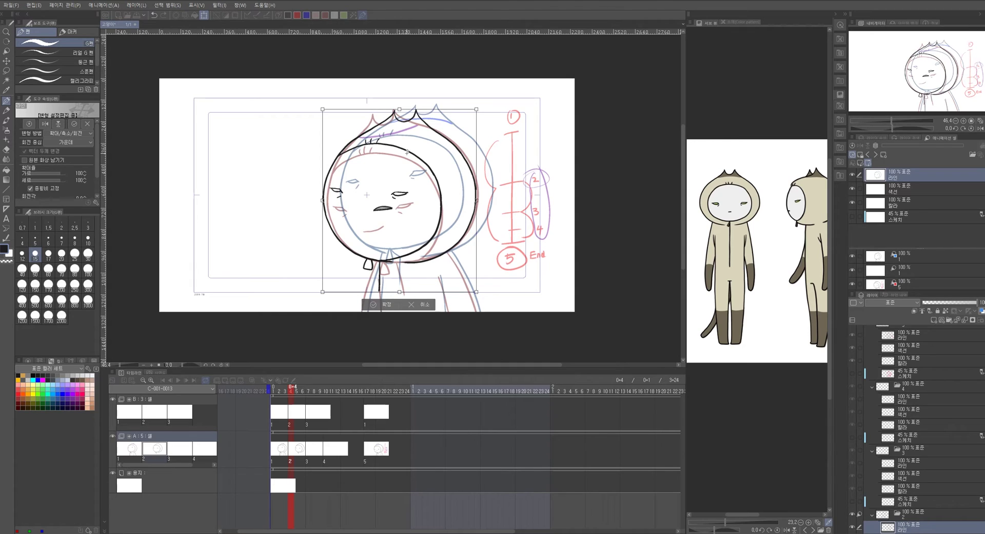
pyautogui.moveTo(434, 152)
pyautogui.mouseDown()
pyautogui.moveTo(456, 150)
pyautogui.moveTo(436, 153)
pyautogui.mouseUp()
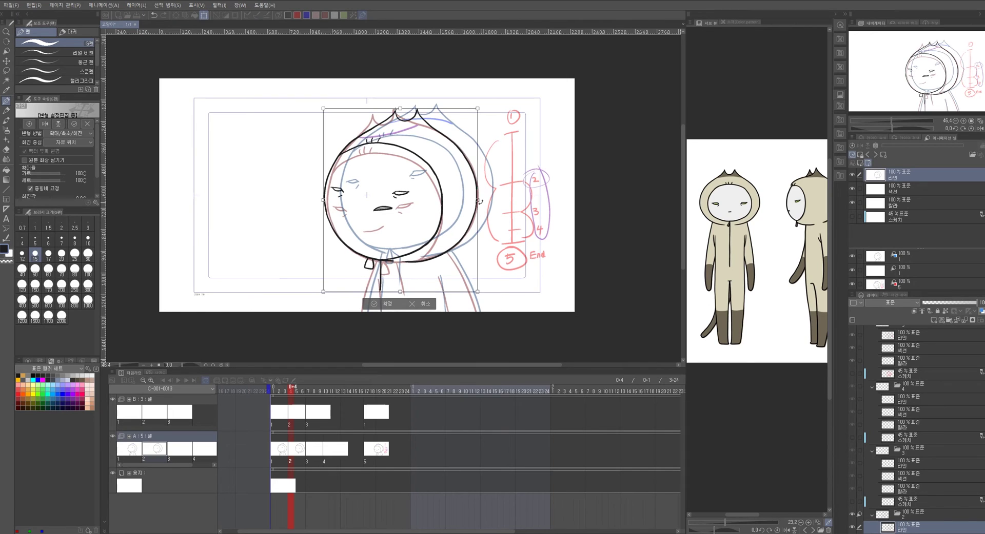
pyautogui.moveTo(480, 201); pyautogui.dragTo(489, 191)
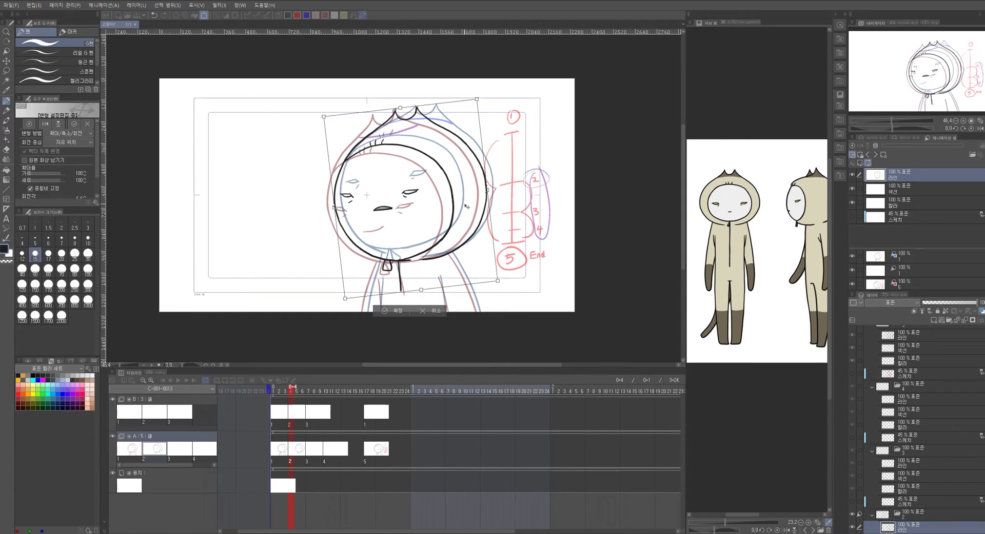
pyautogui.moveTo(467, 206); pyautogui.dragTo(466, 199)
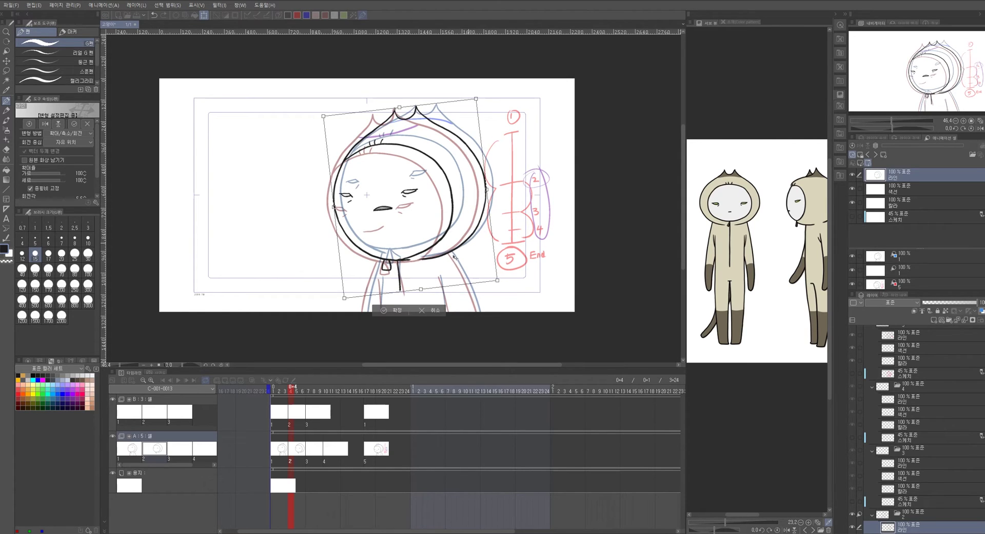
pyautogui.click(388, 311)
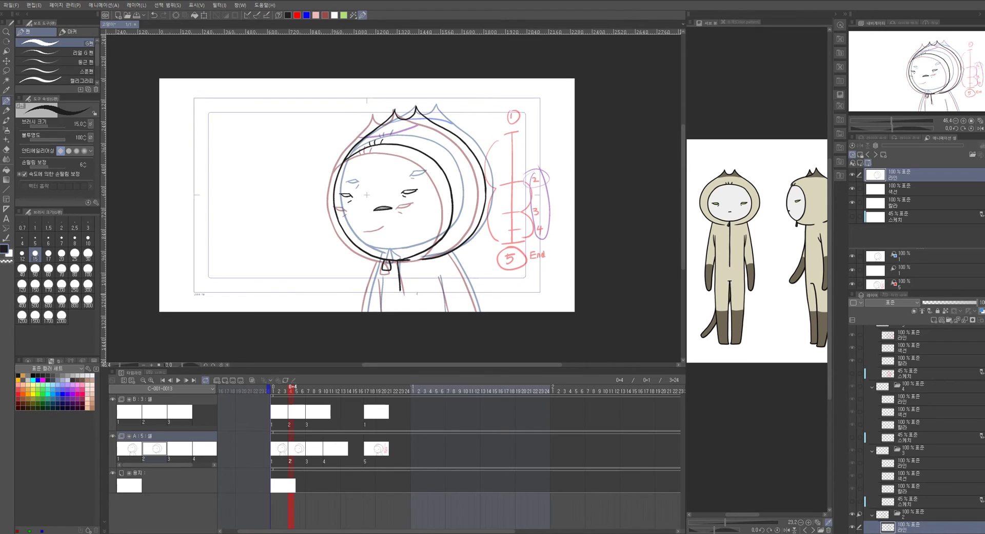
# Nudge cel 2's line drawing slightly upward with the Move Layer tool
pyautogui.scroll(3, 417, 292)
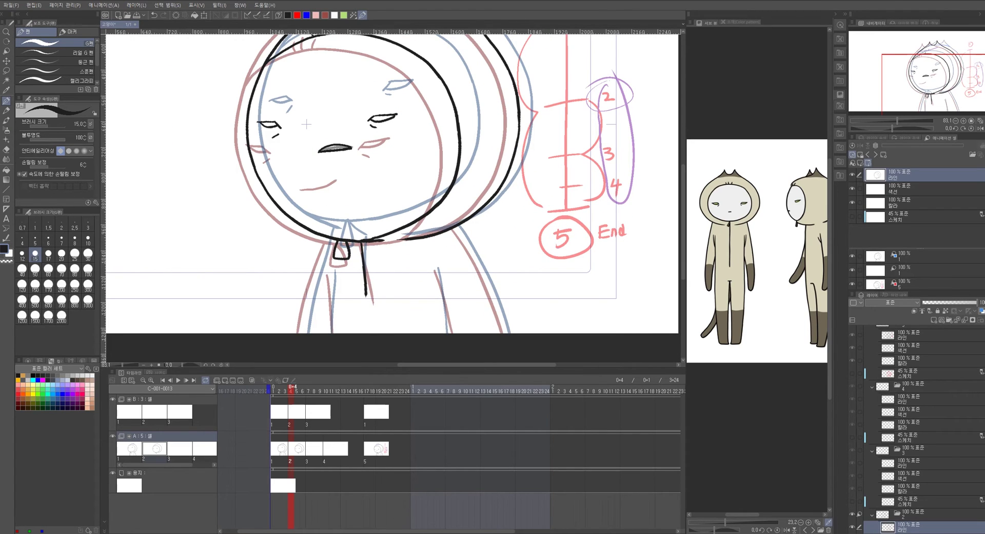
pyautogui.scroll(2, 390, 195)
pyautogui.click(7, 90)
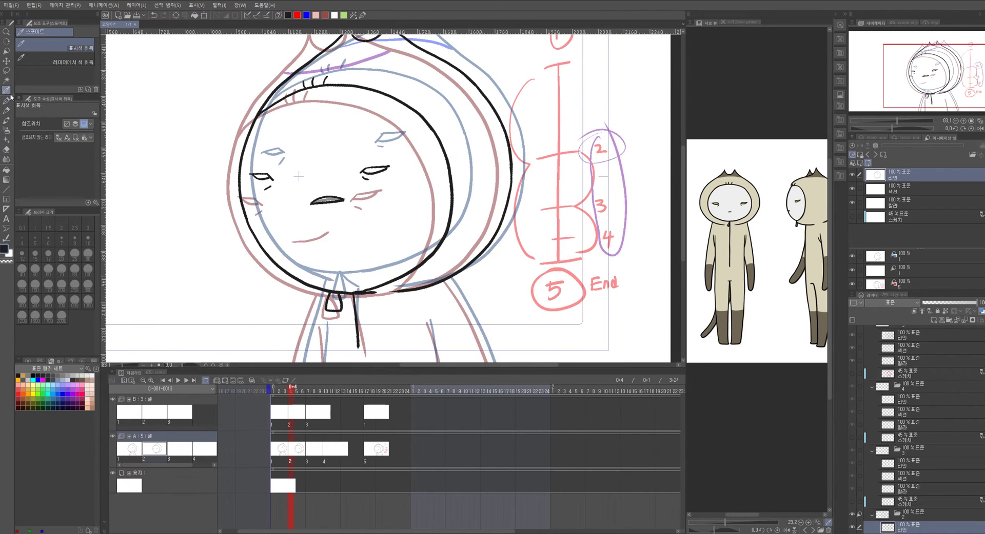
pyautogui.scroll(2, 521, 185)
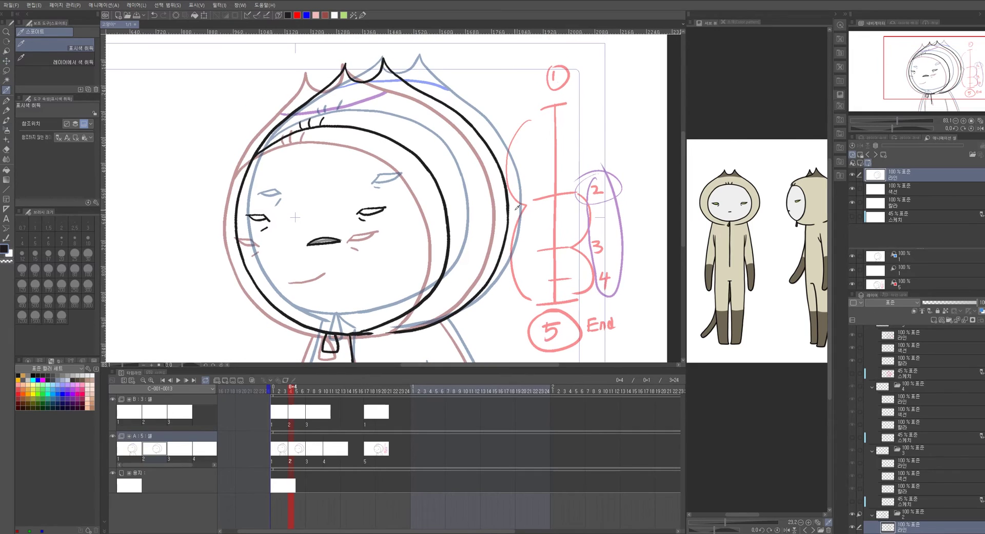
pyautogui.click(7, 61)
pyautogui.press('Up')
pyautogui.press('Up')
pyautogui.press('Up')
pyautogui.press('Up')
pyautogui.press('Up')
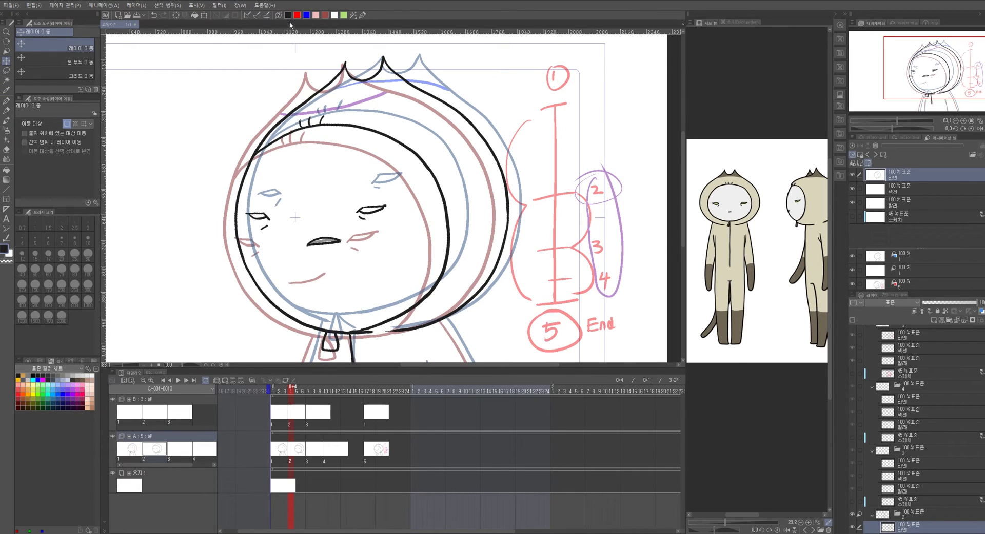
# Erase the suit's vertical front line below the chin and redraw it in black midway between the two references
pyautogui.scroll(-5, 357, 215)
pyautogui.press('e')
pyautogui.moveTo(328, 222); pyautogui.dragTo(329, 262)
pyautogui.moveTo(326, 217); pyautogui.dragTo(327, 209)
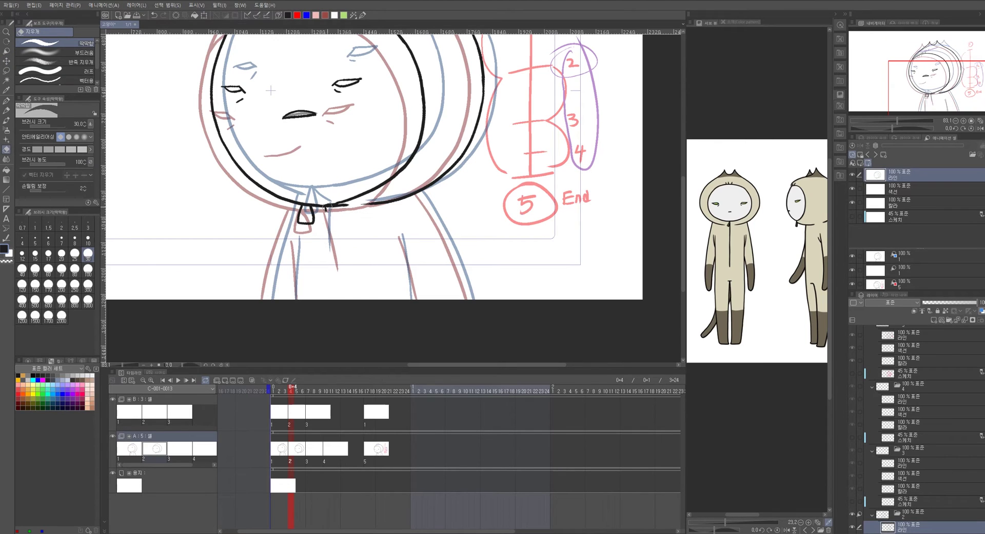
pyautogui.click(341, 224)
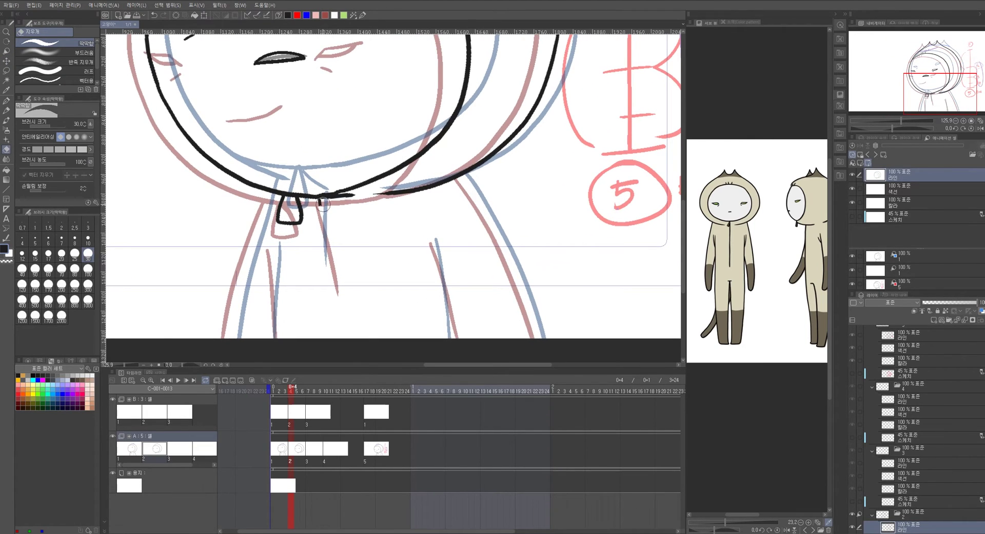
pyautogui.press('p')
pyautogui.moveTo(320, 200)
pyautogui.mouseDown()
pyautogui.moveTo(335, 285)
pyautogui.moveTo(373, 226)
pyautogui.mouseUp()
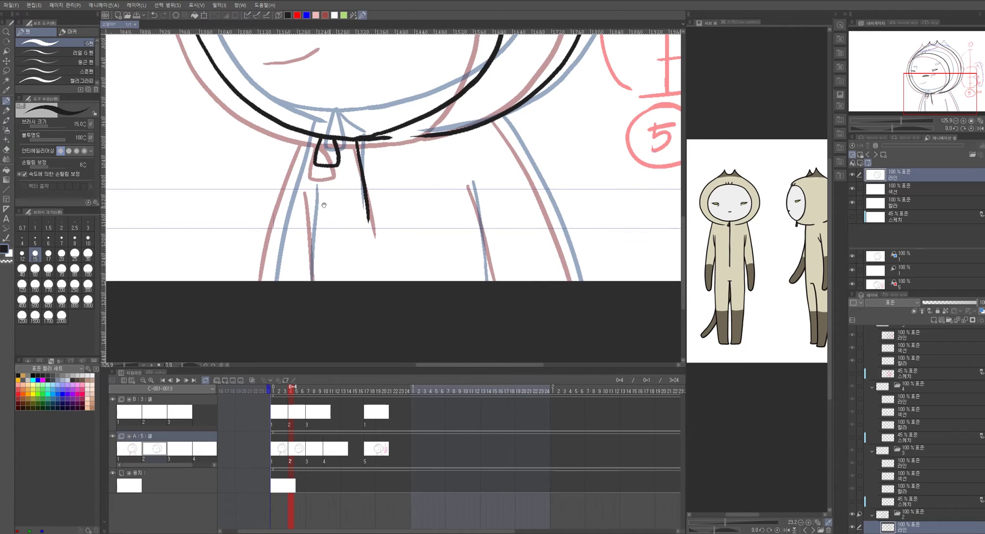
# Draw both outer body lines and both inner arm lines in black, between the blue and red references
pyautogui.moveTo(310, 190); pyautogui.dragTo(312, 282)
pyautogui.moveTo(307, 135); pyautogui.dragTo(270, 281)
pyautogui.moveTo(500, 117)
pyautogui.mouseDown()
pyautogui.moveTo(548, 207)
pyautogui.moveTo(578, 282)
pyautogui.mouseUp()
pyautogui.moveTo(468, 180); pyautogui.dragTo(491, 282)
# Draw the short slanted mouth line in black, above the red reference mouth
pyautogui.scroll(-5, 506, 203)
pyautogui.scroll(3, 513, 189)
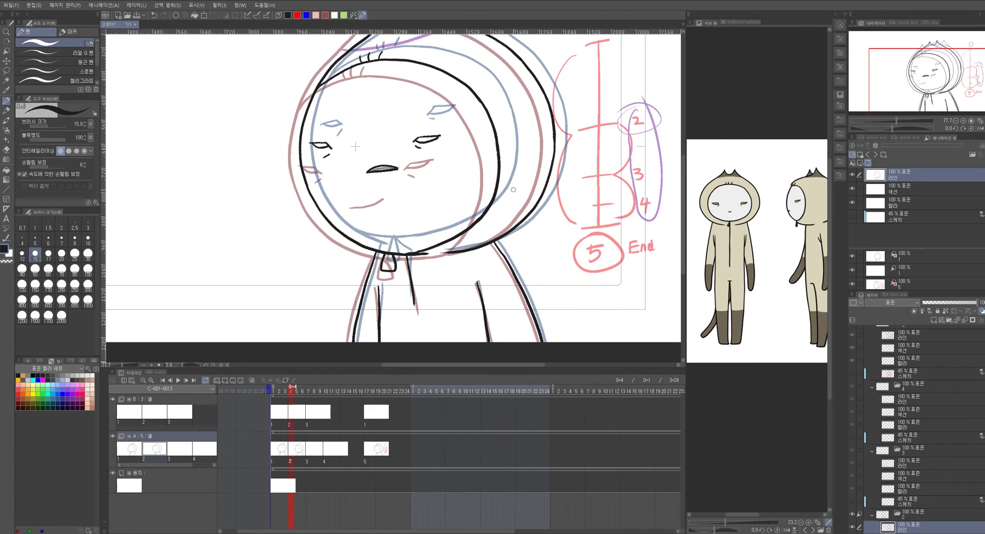
pyautogui.scroll(3, 285, 288)
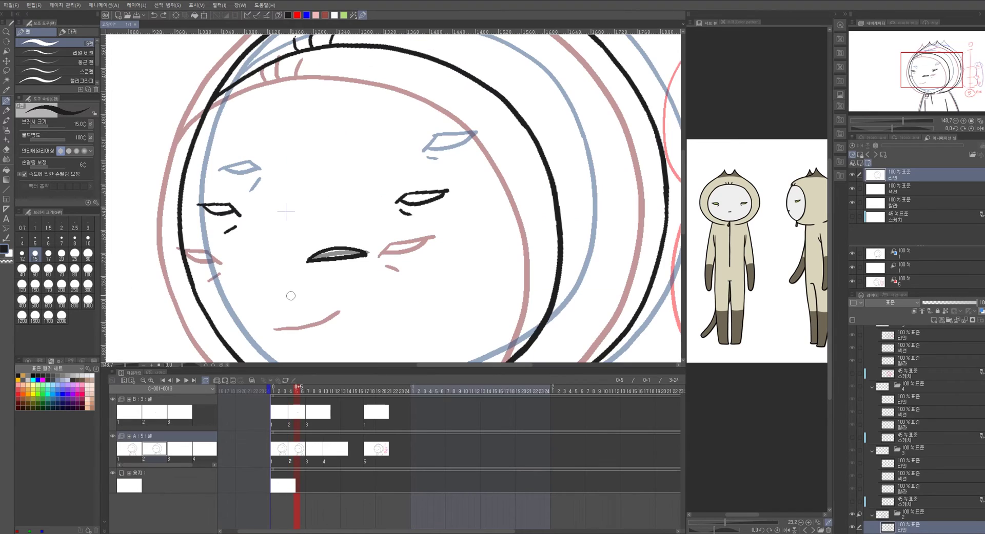
pyautogui.moveTo(288, 296); pyautogui.dragTo(347, 283)
# Draw a blue line across the hood just below the ears on cel 2's 색선 layer, midway between the references
pyautogui.click(919, 191)
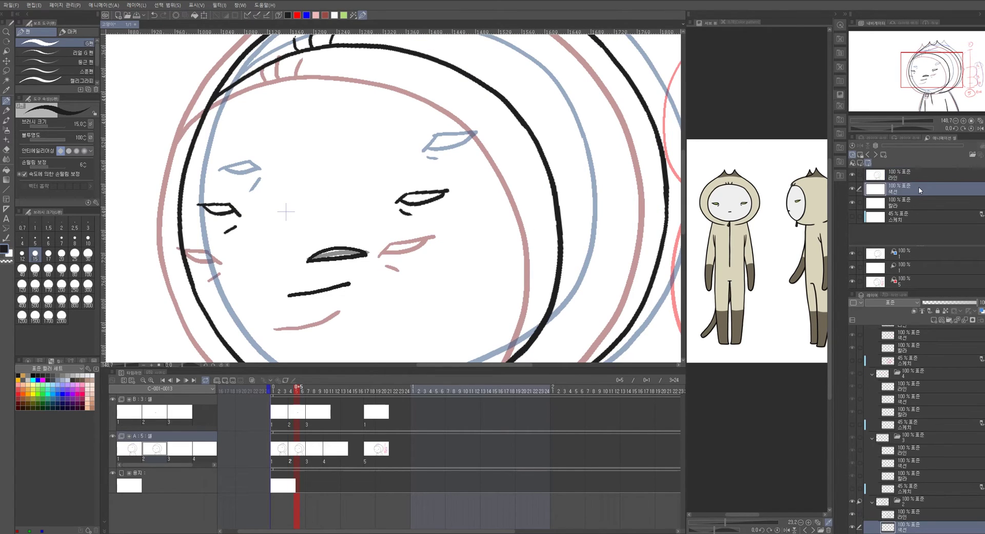
pyautogui.click(306, 15)
pyautogui.scroll(5, 390, 180)
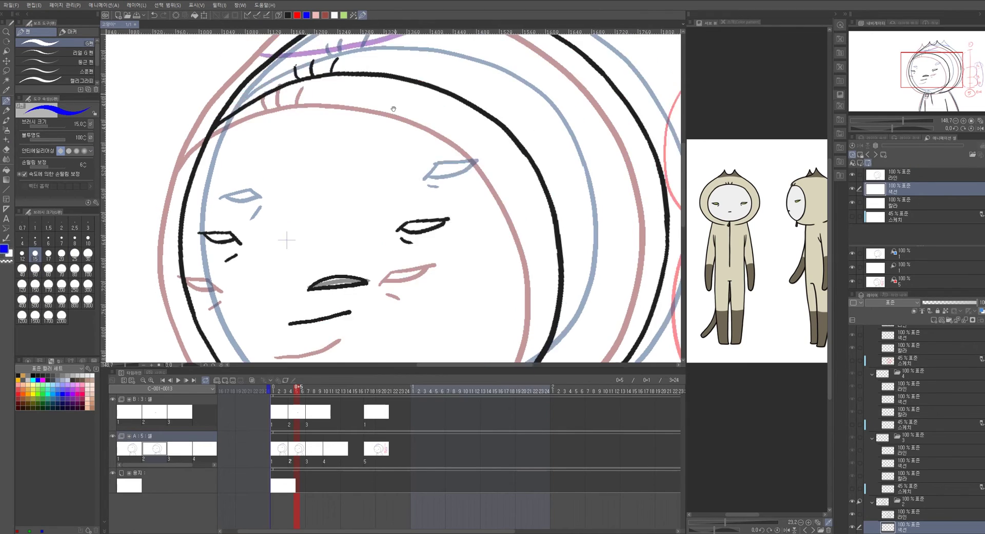
pyautogui.moveTo(274, 181); pyautogui.dragTo(451, 148)
pyautogui.hotkey('ctrl', 'z')
pyautogui.moveTo(277, 178); pyautogui.dragTo(464, 148)
pyautogui.scroll(-5, 462, 184)
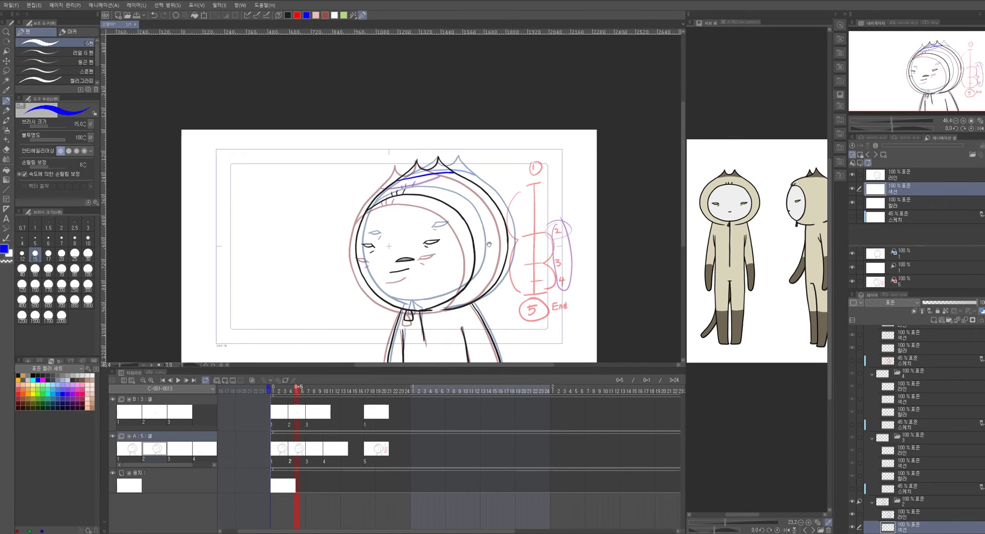
pyautogui.scroll(4, 484, 214)
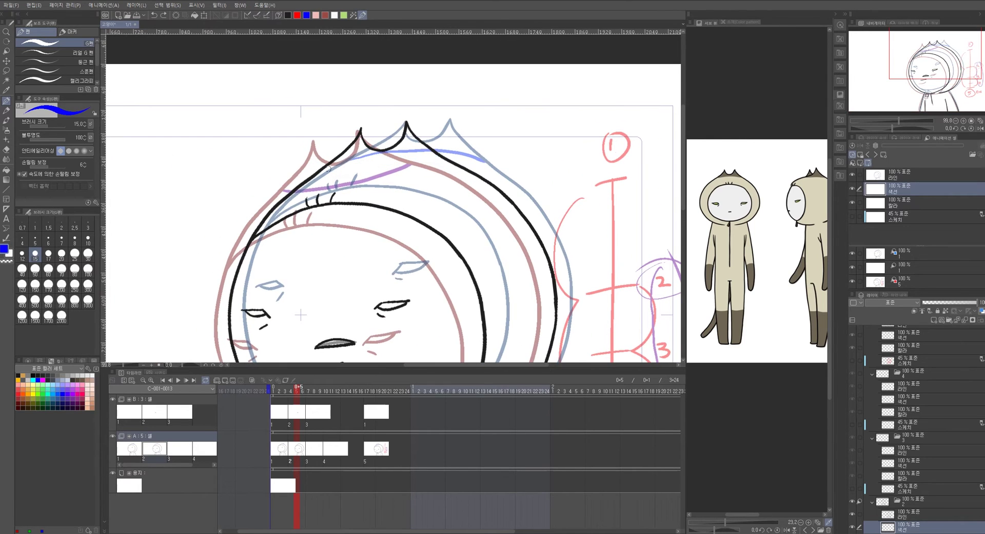
pyautogui.moveTo(320, 171); pyautogui.dragTo(439, 151)
pyautogui.hotkey('ctrl', 'z')
pyautogui.moveTo(332, 167); pyautogui.dragTo(449, 161)
pyautogui.hotkey('ctrl', 'z')
pyautogui.hotkey('ctrl', 'z')
pyautogui.moveTo(324, 167); pyautogui.dragTo(433, 155)
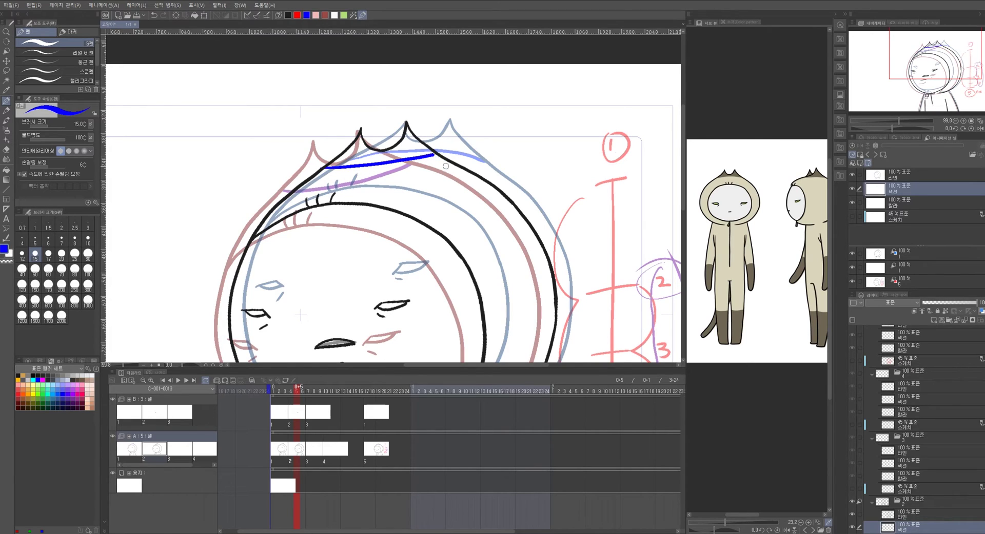
pyautogui.scroll(-4, 448, 202)
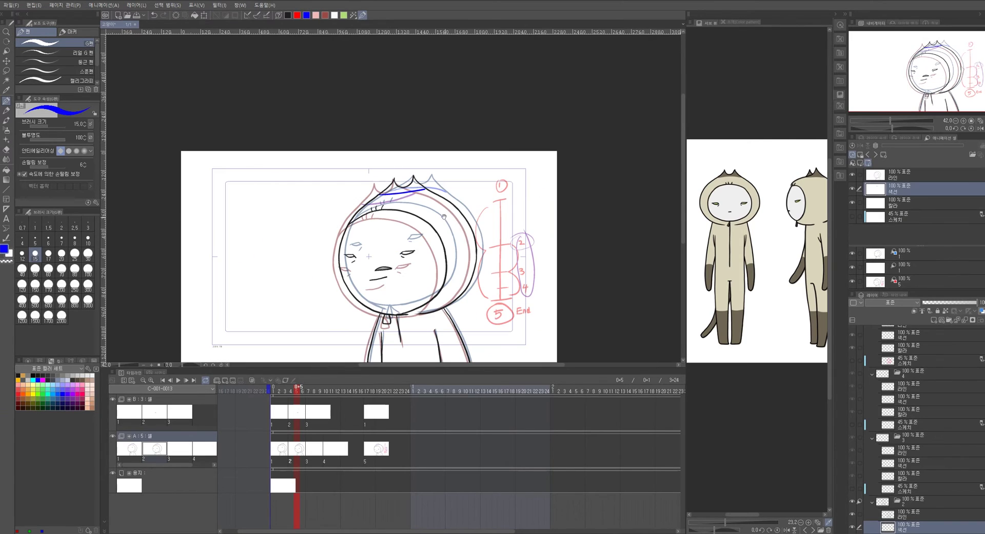
# Try to draw a curved blue guide line across the face around eye and nose height
pyautogui.scroll(4, 448, 218)
pyautogui.moveTo(262, 165)
pyautogui.mouseDown()
pyautogui.moveTo(368, 147)
pyautogui.moveTo(422, 54)
pyautogui.mouseUp()
pyautogui.moveTo(228, 230); pyautogui.dragTo(458, 209)
pyautogui.hotkey('ctrl', 'z')
pyautogui.moveTo(231, 210)
pyautogui.mouseDown()
pyautogui.moveTo(420, 180)
pyautogui.moveTo(465, 178)
pyautogui.mouseUp()
pyautogui.hotkey('ctrl', 'z')
pyautogui.moveTo(228, 211)
pyautogui.mouseDown()
pyautogui.moveTo(365, 180)
pyautogui.moveTo(480, 176)
pyautogui.mouseUp()
pyautogui.hotkey('ctrl', 'z')
pyautogui.moveTo(220, 260); pyautogui.dragTo(473, 236)
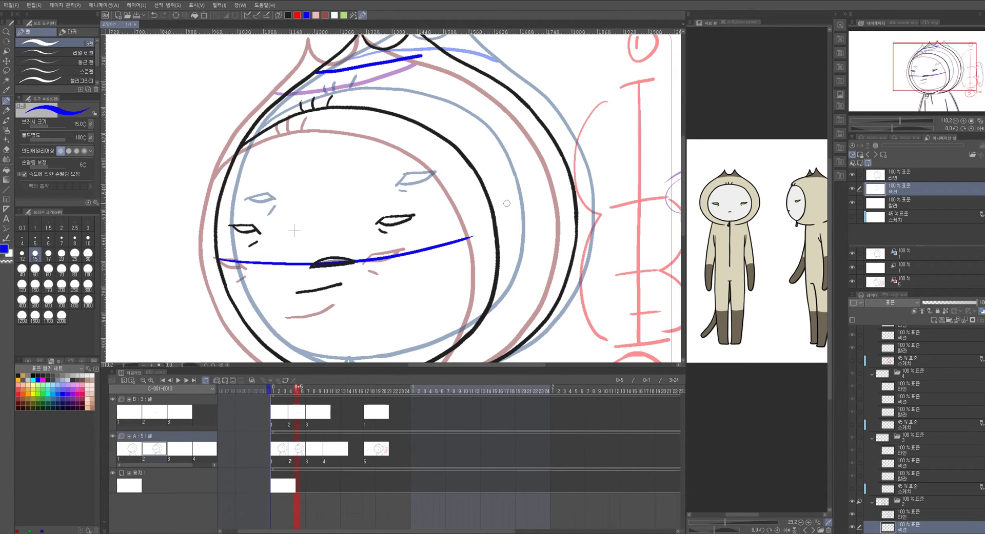
pyautogui.scroll(3, 507, 204)
pyautogui.hotkey('ctrl', 'z')
pyautogui.hotkey('ctrl', 'z')
pyautogui.moveTo(310, 142); pyautogui.dragTo(465, 121)
pyautogui.hotkey('ctrl', 'z')
pyautogui.moveTo(512, 361)
pyautogui.mouseDown()
pyautogui.moveTo(474, 266)
pyautogui.moveTo(481, 127)
pyautogui.mouseUp()
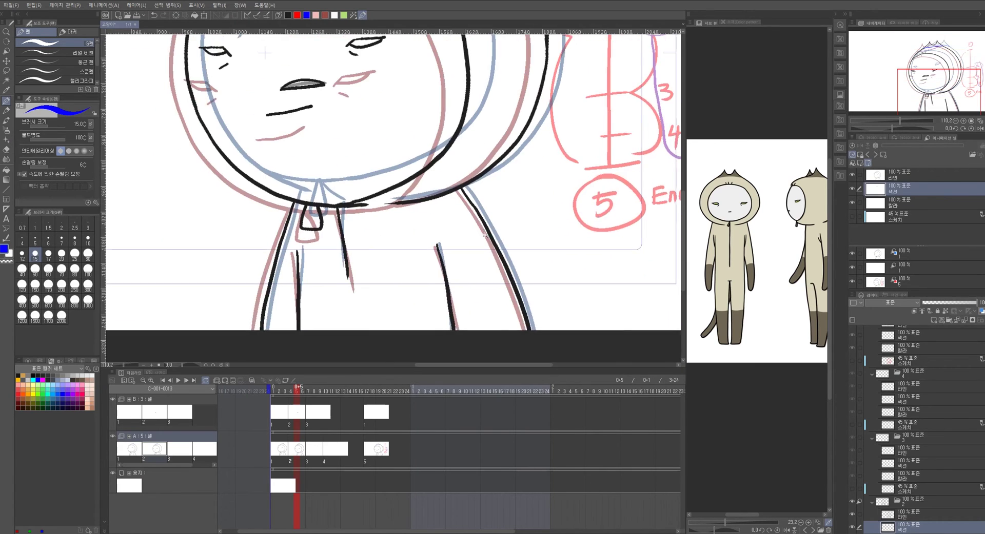
pyautogui.scroll(-3, 500, 294)
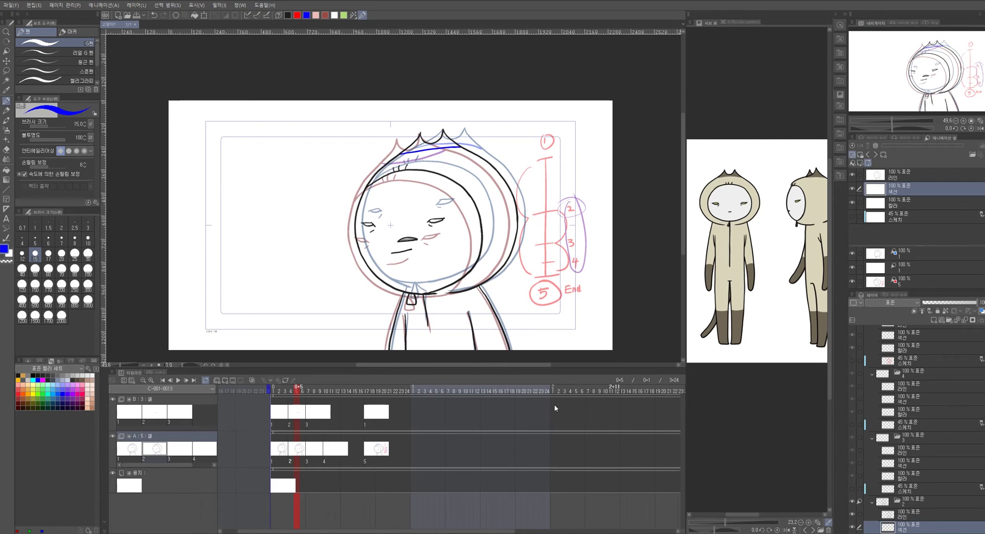
# Hide the B animation folder and go to frame 8 on the timeline, where cel 3 of folder A is shown
pyautogui.click(113, 399)
pyautogui.moveTo(295, 394)
pyautogui.mouseDown()
pyautogui.moveTo(281, 395)
pyautogui.moveTo(397, 402)
pyautogui.moveTo(297, 401)
pyautogui.mouseUp()
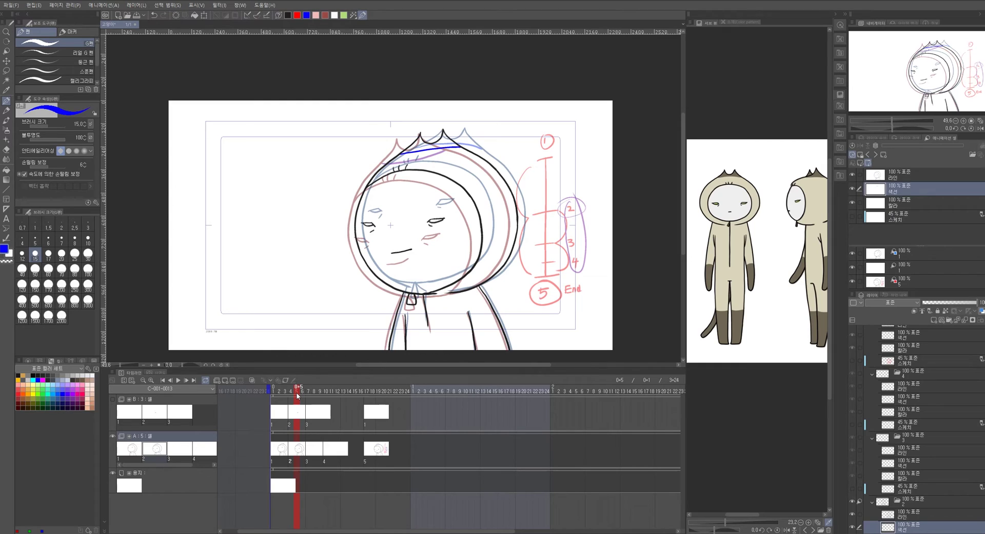
pyautogui.moveTo(301, 394); pyautogui.dragTo(309, 390)
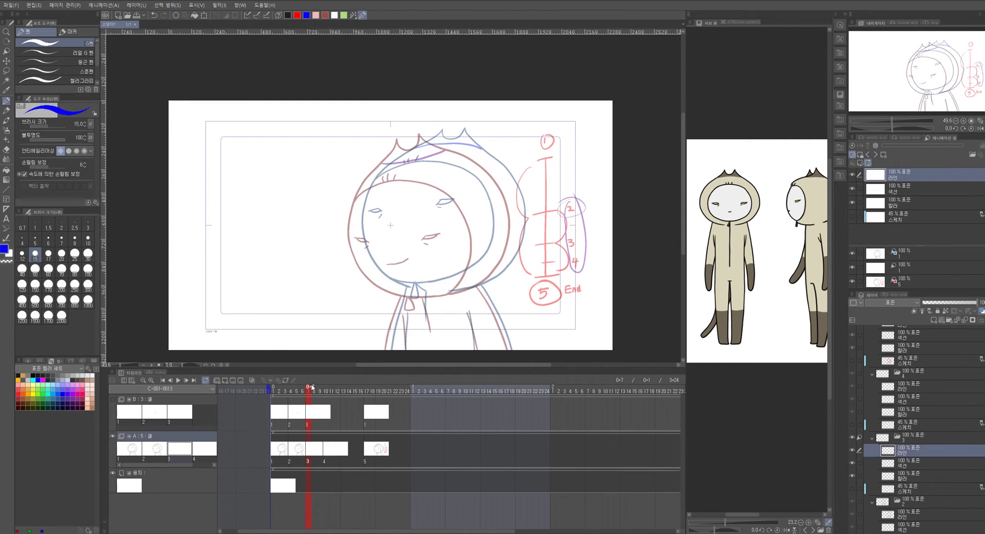
pyautogui.click(311, 388)
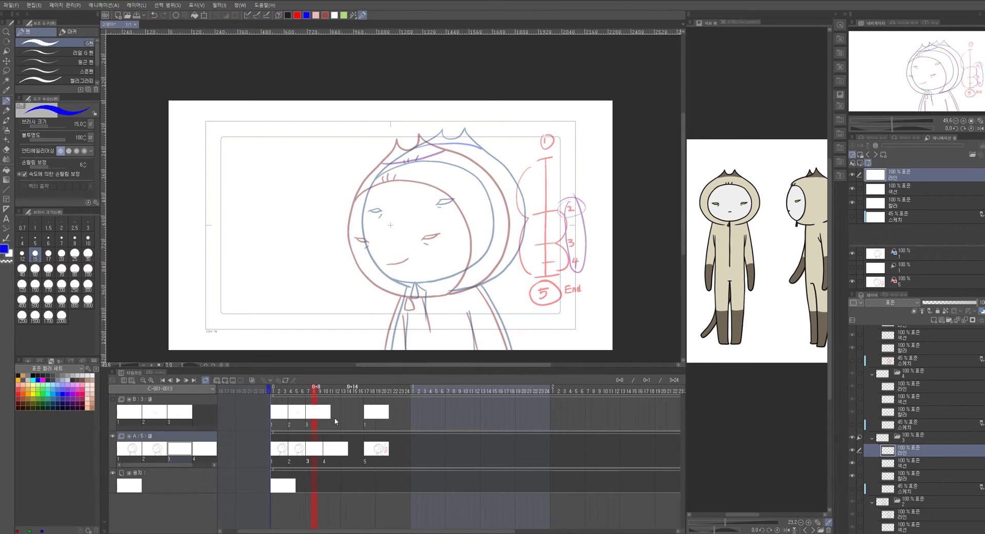
pyautogui.click(295, 455)
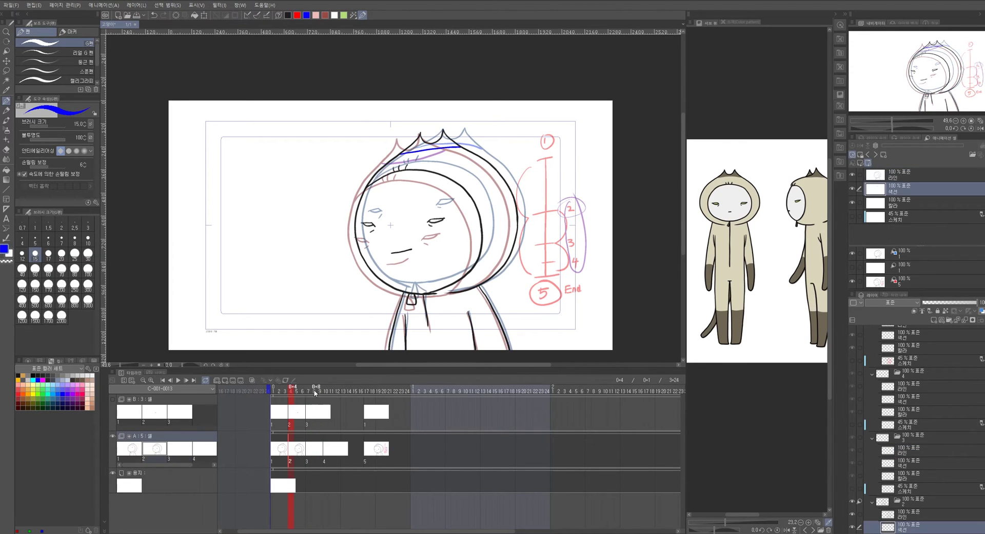
pyautogui.click(315, 393)
# Switch the blue light-table reference to cel 2 and shift it so its head overlaps the red cel 5 head
pyautogui.click(917, 257)
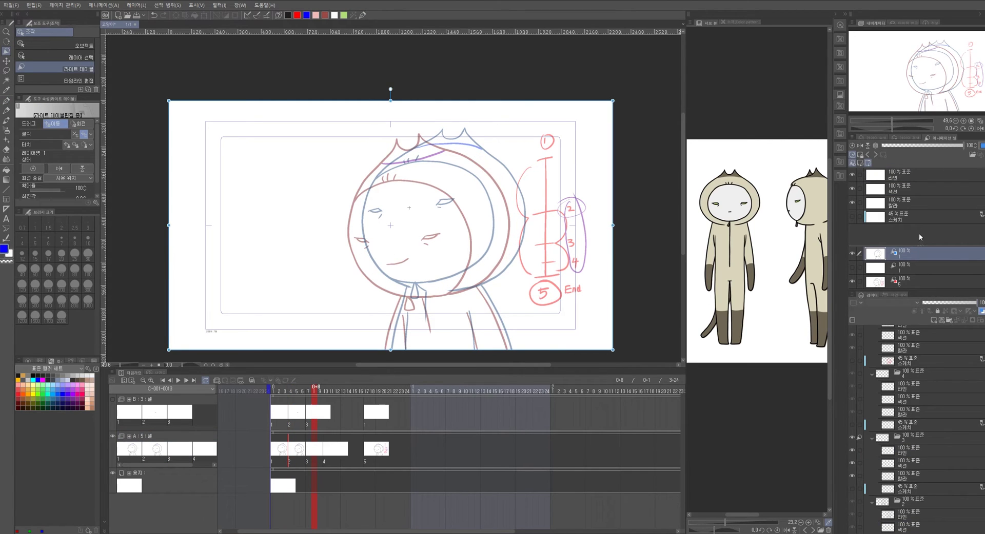
pyautogui.click(876, 155)
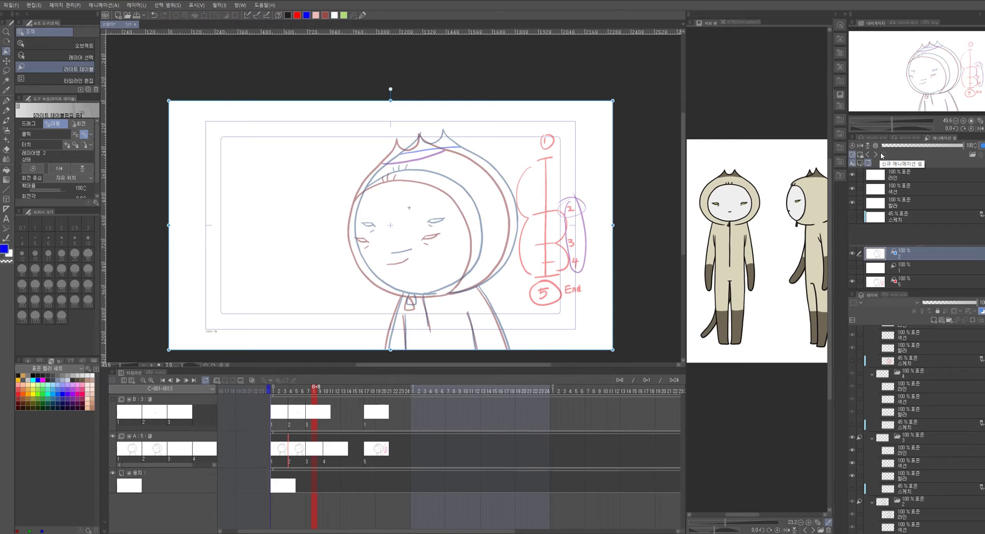
pyautogui.scroll(3, 492, 211)
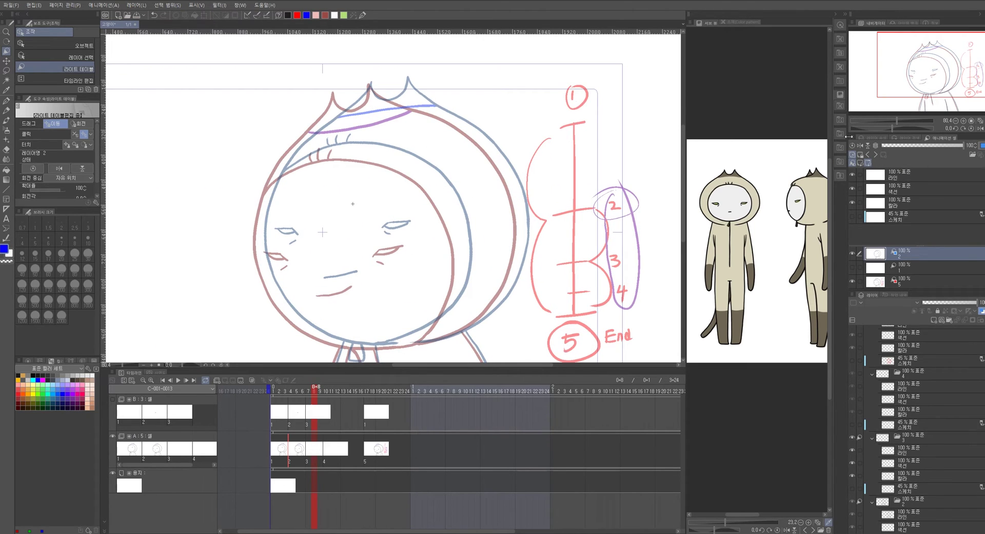
pyautogui.moveTo(428, 206)
pyautogui.mouseDown()
pyautogui.moveTo(415, 215)
pyautogui.moveTo(431, 211)
pyautogui.mouseUp()
pyautogui.scroll(-4, 471, 243)
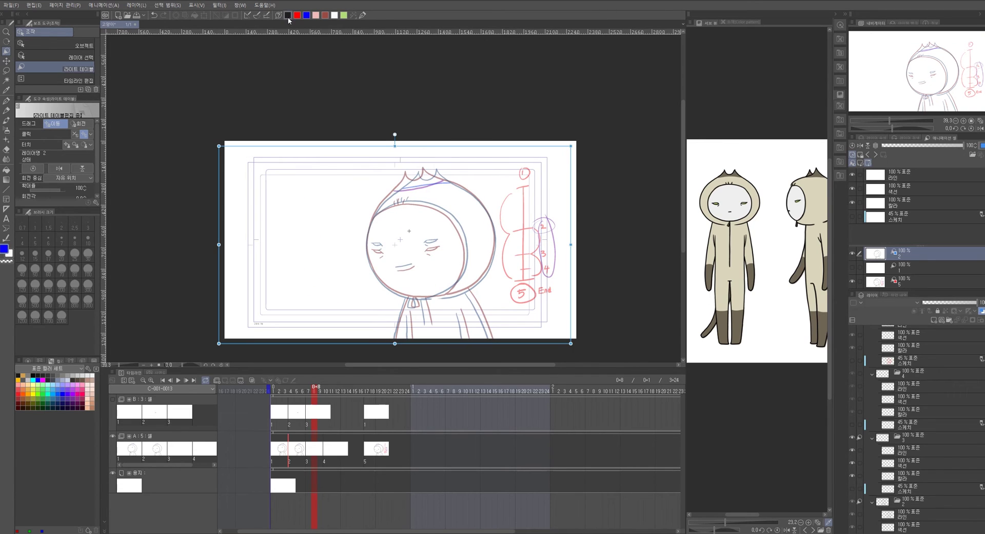
# Draw the hood's ears and right-hand outline in black on cel 3's 라인 layer, between the two references
pyautogui.scroll(6, 441, 180)
pyautogui.moveTo(463, 156); pyautogui.dragTo(482, 214)
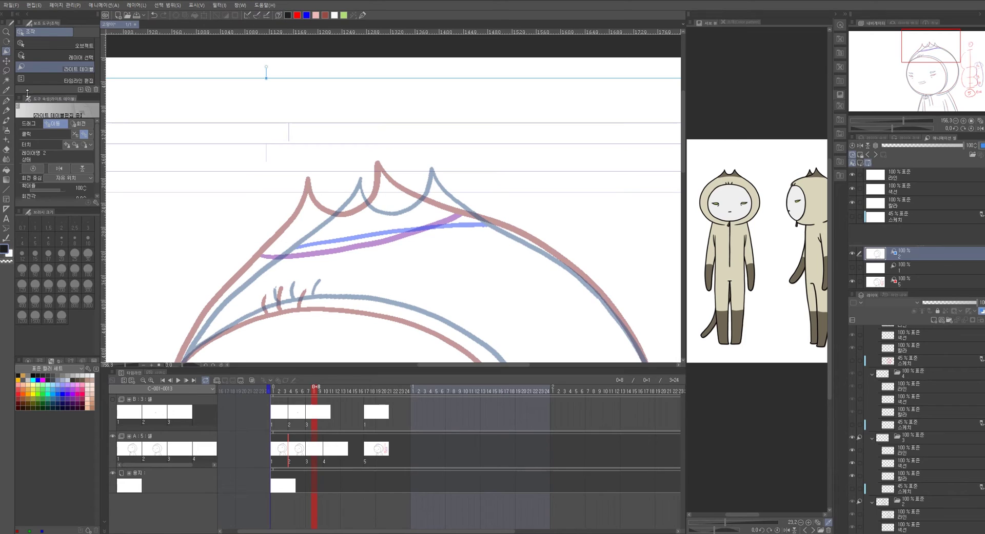
pyautogui.click(6, 101)
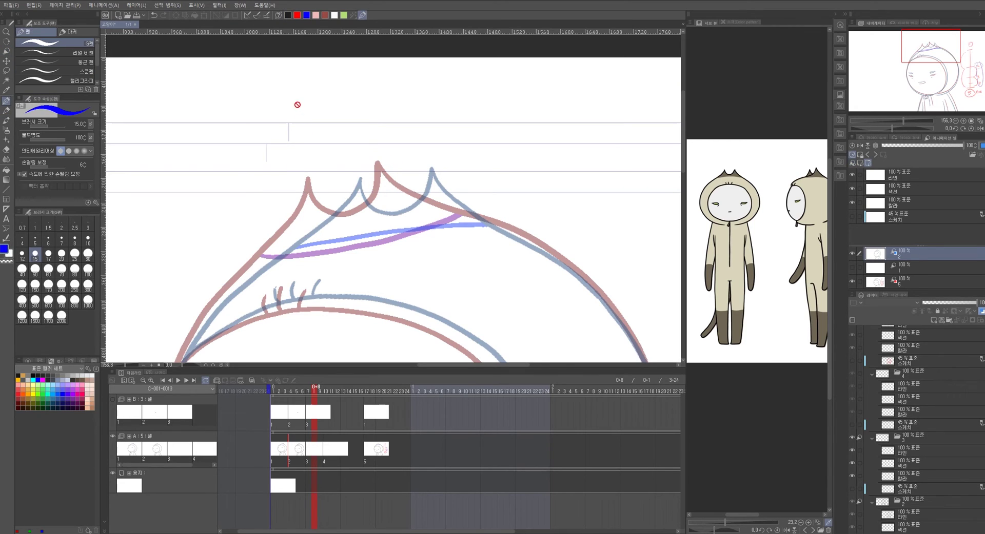
pyautogui.click(927, 175)
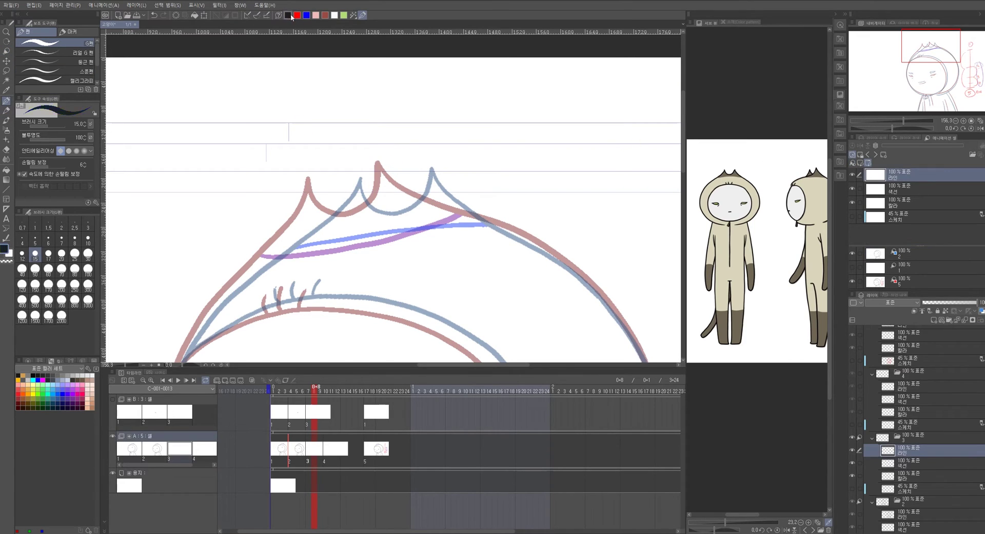
pyautogui.moveTo(334, 180)
pyautogui.mouseDown()
pyautogui.moveTo(340, 199)
pyautogui.moveTo(370, 211)
pyautogui.moveTo(405, 192)
pyautogui.moveTo(410, 160)
pyautogui.mouseUp()
pyautogui.moveTo(500, 175)
pyautogui.mouseDown()
pyautogui.moveTo(294, 93)
pyautogui.moveTo(326, 126)
pyautogui.moveTo(445, 189)
pyautogui.moveTo(507, 254)
pyautogui.moveTo(535, 263)
pyautogui.moveTo(477, 125)
pyautogui.moveTo(457, 106)
pyautogui.moveTo(486, 170)
pyautogui.moveTo(500, 265)
pyautogui.mouseUp()
pyautogui.moveTo(500, 265)
pyautogui.mouseDown()
pyautogui.moveTo(527, 161)
pyautogui.moveTo(518, 139)
pyautogui.moveTo(491, 212)
pyautogui.mouseUp()
pyautogui.hotkey('ctrl', 'z')
pyautogui.moveTo(524, 103)
pyautogui.mouseDown()
pyautogui.moveTo(515, 163)
pyautogui.moveTo(482, 231)
pyautogui.mouseUp()
pyautogui.moveTo(482, 234); pyautogui.dragTo(559, 190)
# Draw the hood's left side, the chin line and the zipper pull below it in black, between the references
pyautogui.moveTo(359, 280)
pyautogui.mouseDown()
pyautogui.moveTo(505, 240)
pyautogui.moveTo(559, 189)
pyautogui.moveTo(457, 264)
pyautogui.moveTo(378, 281)
pyautogui.mouseUp()
pyautogui.hotkey('ctrl', 'z')
pyautogui.moveTo(288, 261); pyautogui.dragTo(463, 236)
pyautogui.moveTo(367, 222)
pyautogui.mouseDown()
pyautogui.moveTo(437, 250)
pyautogui.moveTo(537, 252)
pyautogui.mouseUp()
pyautogui.moveTo(444, 252)
pyautogui.mouseDown()
pyautogui.moveTo(440, 292)
pyautogui.moveTo(465, 290)
pyautogui.mouseUp()
pyautogui.scroll(3, 456, 256)
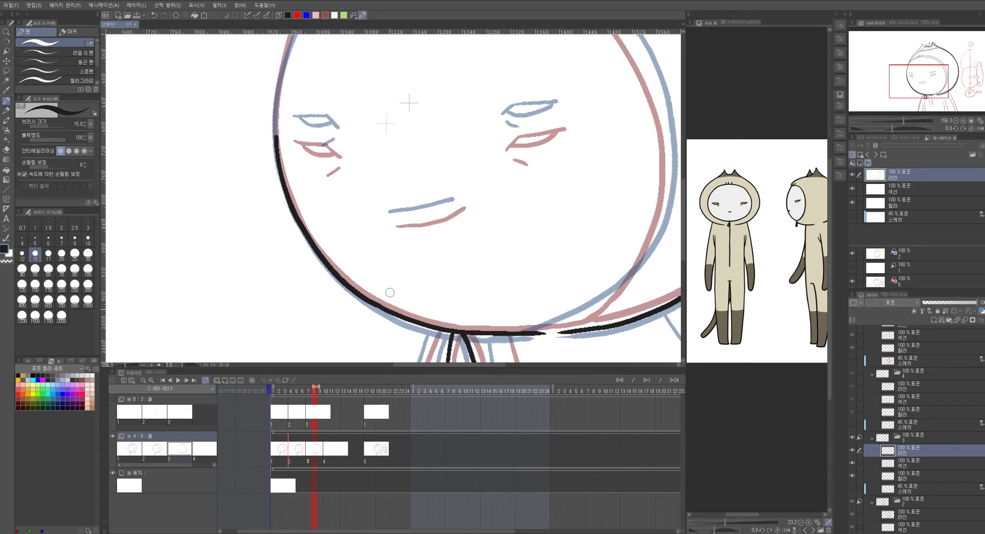
pyautogui.scroll(9, 386, 310)
pyautogui.moveTo(404, 65)
pyautogui.mouseDown()
pyautogui.moveTo(383, 103)
pyautogui.moveTo(282, 195)
pyautogui.moveTo(254, 241)
pyautogui.moveTo(347, 101)
pyautogui.mouseUp()
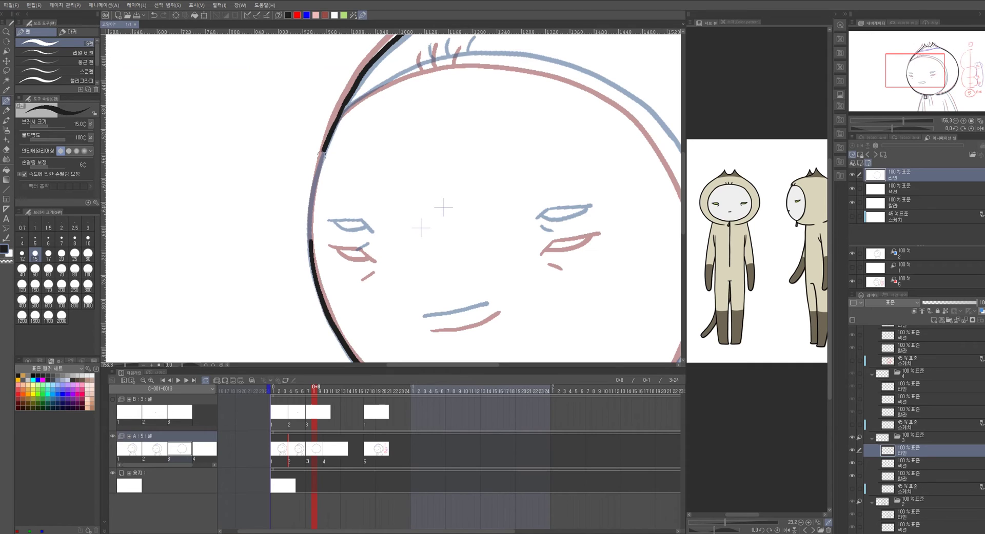
# Ink the missing piece of the face's left contour and the top arc of the hood opening between the blue and red guides
pyautogui.moveTo(312, 191); pyautogui.dragTo(311, 243)
pyautogui.moveTo(373, 105)
pyautogui.mouseDown()
pyautogui.moveTo(327, 192)
pyautogui.moveTo(456, 146)
pyautogui.moveTo(543, 171)
pyautogui.moveTo(588, 201)
pyautogui.mouseUp()
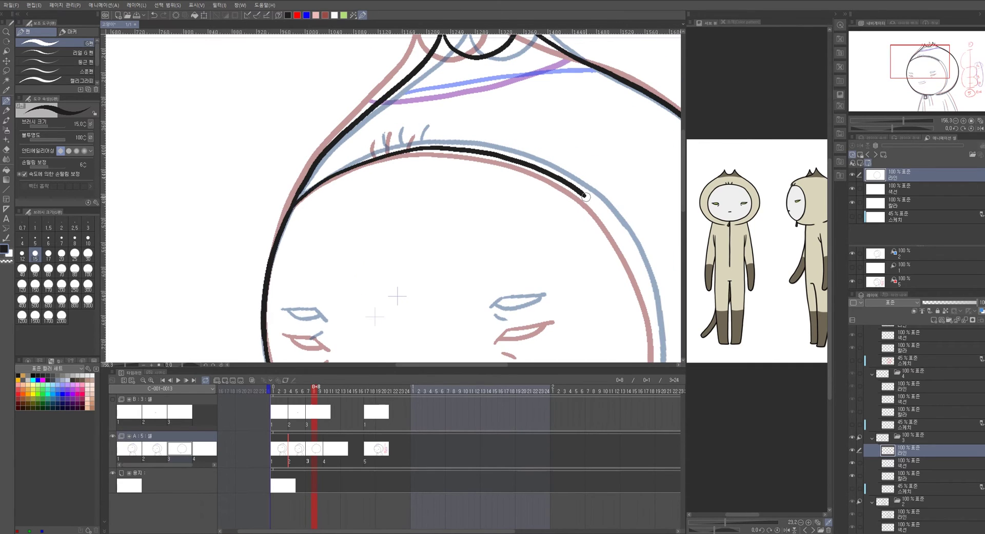
pyautogui.moveTo(640, 219); pyautogui.dragTo(502, 176)
pyautogui.scroll(4, 500, 177)
pyautogui.moveTo(436, 199); pyautogui.dragTo(465, 248)
pyautogui.moveTo(473, 175)
pyautogui.mouseDown()
pyautogui.moveTo(468, 196)
pyautogui.moveTo(485, 216)
pyautogui.moveTo(479, 197)
pyautogui.mouseUp()
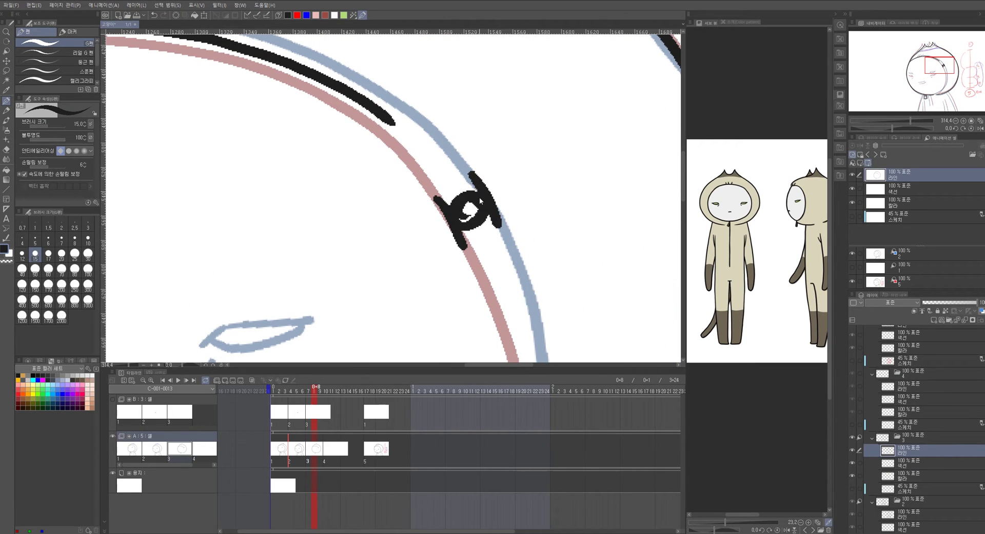
pyautogui.hotkey('ctrl', 'z')
pyautogui.hotkey('ctrl', 'z')
pyautogui.moveTo(393, 119)
pyautogui.mouseDown()
pyautogui.moveTo(448, 239)
pyautogui.moveTo(491, 277)
pyautogui.mouseUp()
pyautogui.hotkey('ctrl', 'z')
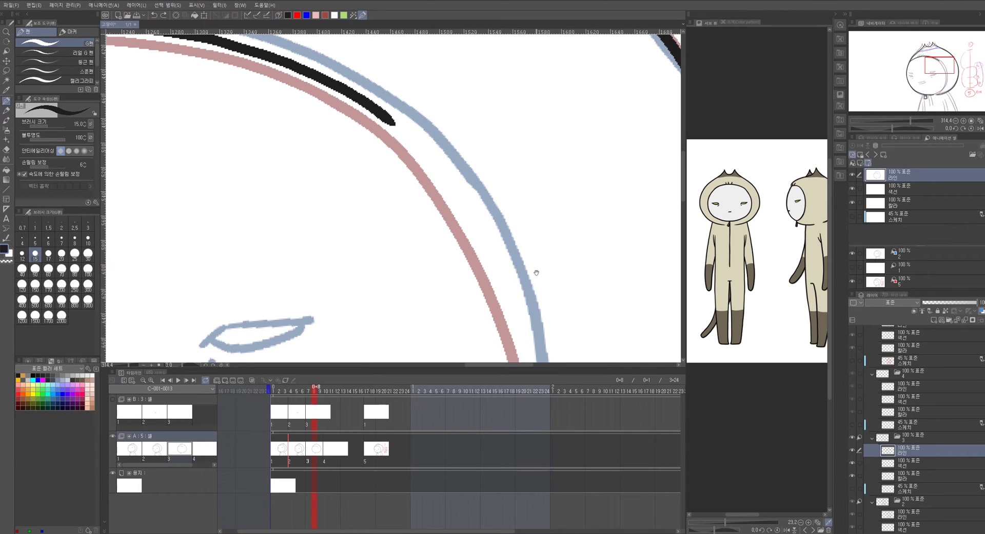
# Continue inking the right side of the hood opening between the guides, curving down to the chin
pyautogui.scroll(-3, 534, 273)
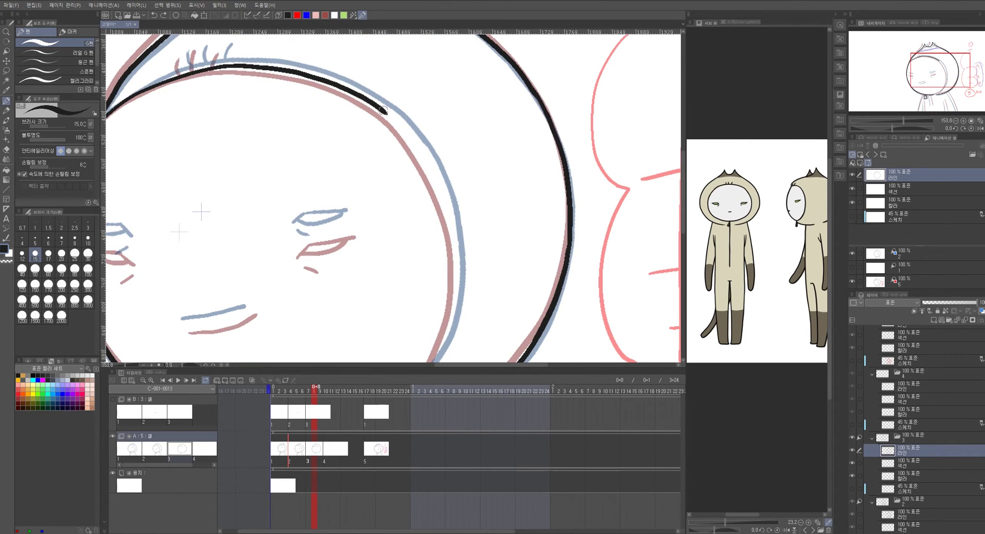
pyautogui.moveTo(408, 137); pyautogui.dragTo(453, 232)
pyautogui.moveTo(450, 217); pyautogui.dragTo(468, 123)
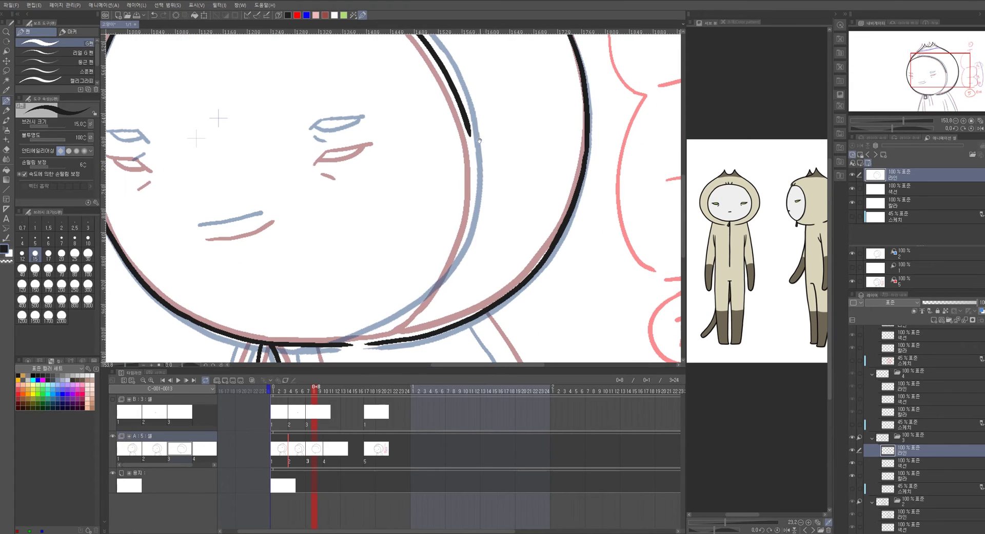
pyautogui.moveTo(473, 160)
pyautogui.mouseDown()
pyautogui.moveTo(459, 246)
pyautogui.moveTo(510, 203)
pyautogui.mouseUp()
pyautogui.scroll(3, 508, 235)
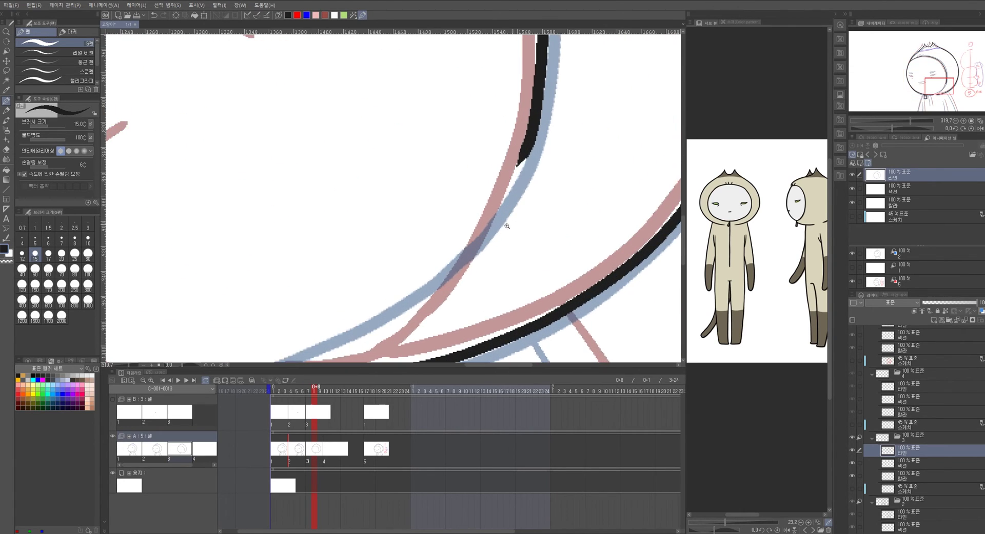
pyautogui.scroll(-3, 510, 220)
pyautogui.moveTo(543, 190); pyautogui.dragTo(462, 265)
pyautogui.moveTo(531, 220); pyautogui.dragTo(489, 358)
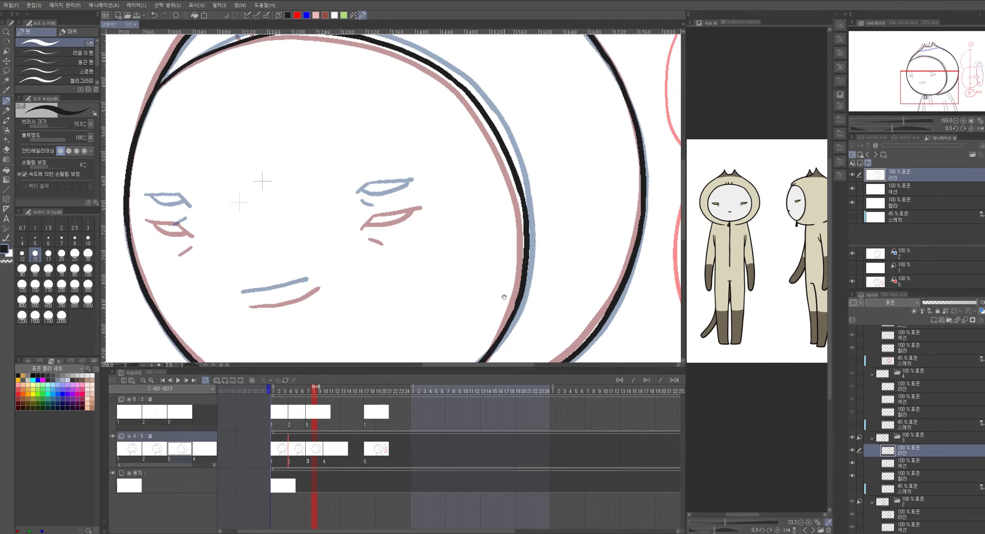
# Ink three short curved hair strokes on the hood's edge above the forehead, between the guide strokes
pyautogui.moveTo(499, 206); pyautogui.dragTo(508, 343)
pyautogui.moveTo(465, 171); pyautogui.dragTo(488, 224)
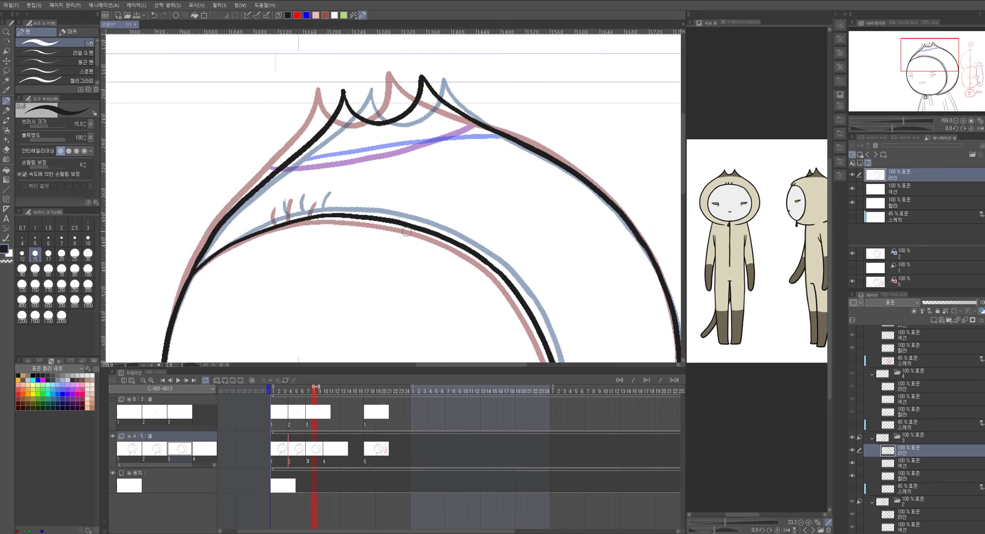
pyautogui.scroll(4, 334, 210)
pyautogui.moveTo(268, 186)
pyautogui.mouseDown()
pyautogui.moveTo(268, 222)
pyautogui.moveTo(305, 216)
pyautogui.moveTo(315, 187)
pyautogui.mouseUp()
pyautogui.moveTo(238, 198); pyautogui.dragTo(245, 234)
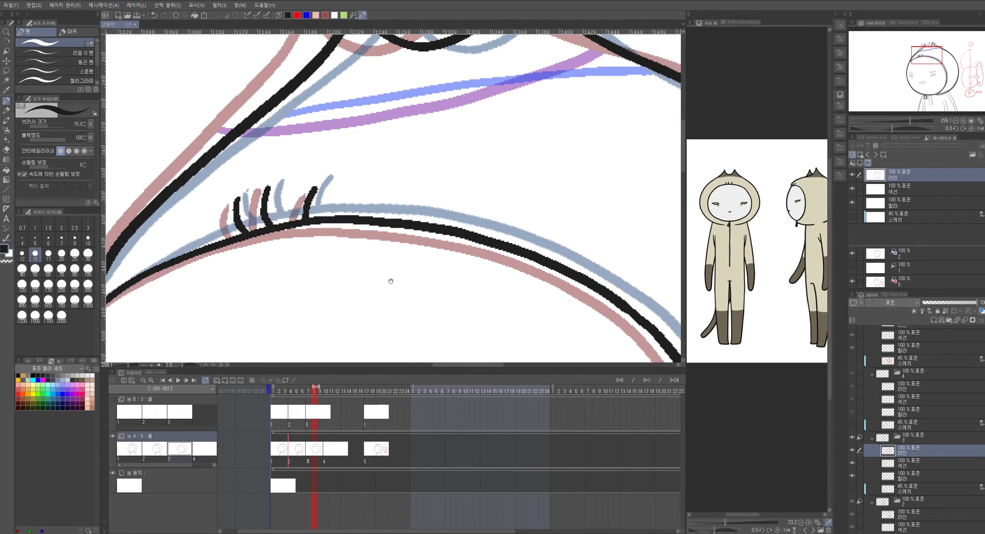
# Ink the slanted mouth line midway between the blue and red mouth guides
pyautogui.moveTo(402, 271); pyautogui.dragTo(449, 109)
pyautogui.scroll(-4, 408, 208)
pyautogui.scroll(3, 452, 256)
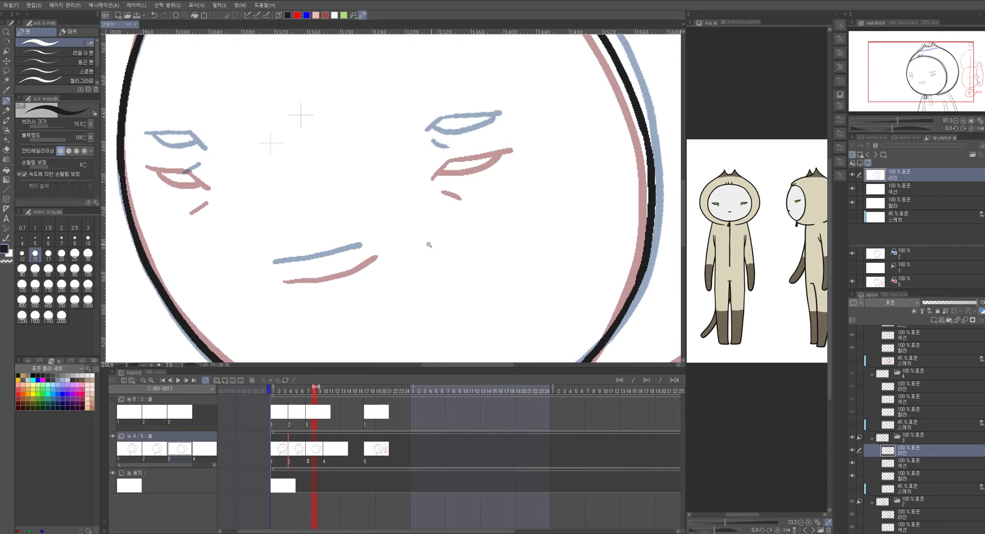
pyautogui.moveTo(276, 270); pyautogui.dragTo(370, 250)
pyautogui.moveTo(400, 222); pyautogui.dragTo(369, 263)
pyautogui.scroll(-2, 483, 211)
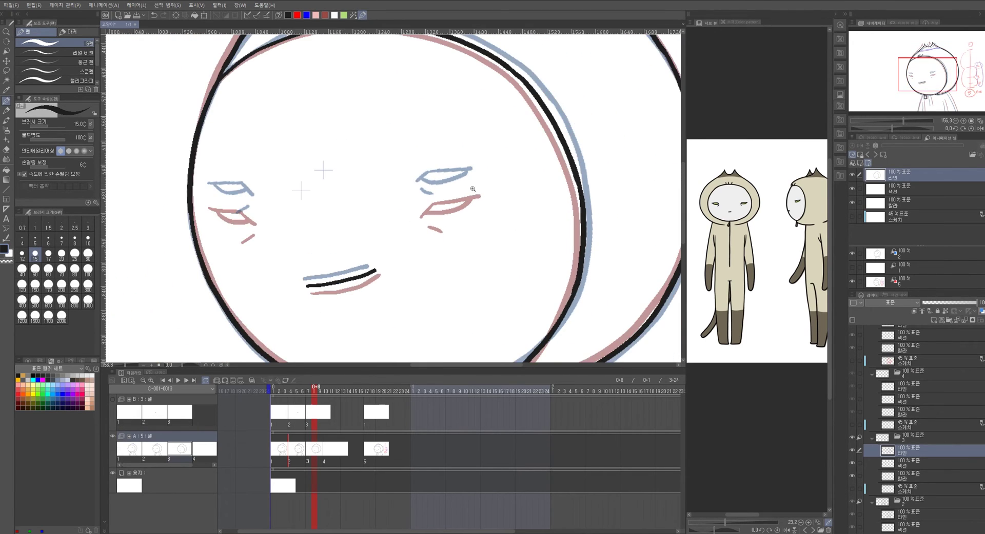
# Ink the right eye's upper and lower lids and the short line beneath it, midway between the guides
pyautogui.scroll(5, 450, 192)
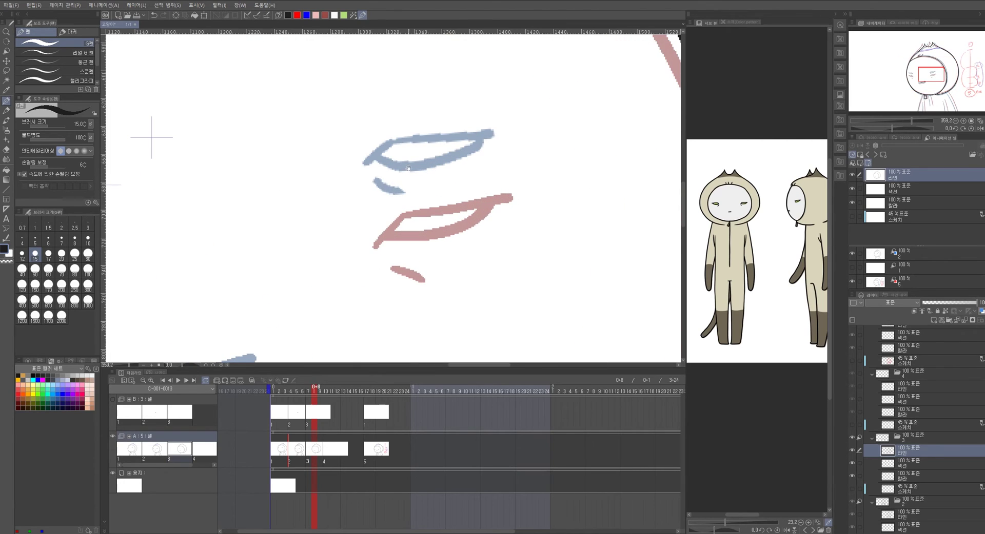
pyautogui.moveTo(372, 202)
pyautogui.mouseDown()
pyautogui.moveTo(387, 183)
pyautogui.moveTo(487, 169)
pyautogui.mouseUp()
pyautogui.hotkey('ctrl', 'z')
pyautogui.moveTo(365, 207)
pyautogui.mouseDown()
pyautogui.moveTo(389, 184)
pyautogui.moveTo(501, 169)
pyautogui.mouseUp()
pyautogui.moveTo(379, 195)
pyautogui.mouseDown()
pyautogui.moveTo(446, 199)
pyautogui.moveTo(501, 168)
pyautogui.mouseUp()
pyautogui.moveTo(382, 224); pyautogui.dragTo(409, 235)
# Ink the left eye's outline and the short slanted line beneath it, midway between the guides
pyautogui.moveTo(405, 240); pyautogui.dragTo(530, 231)
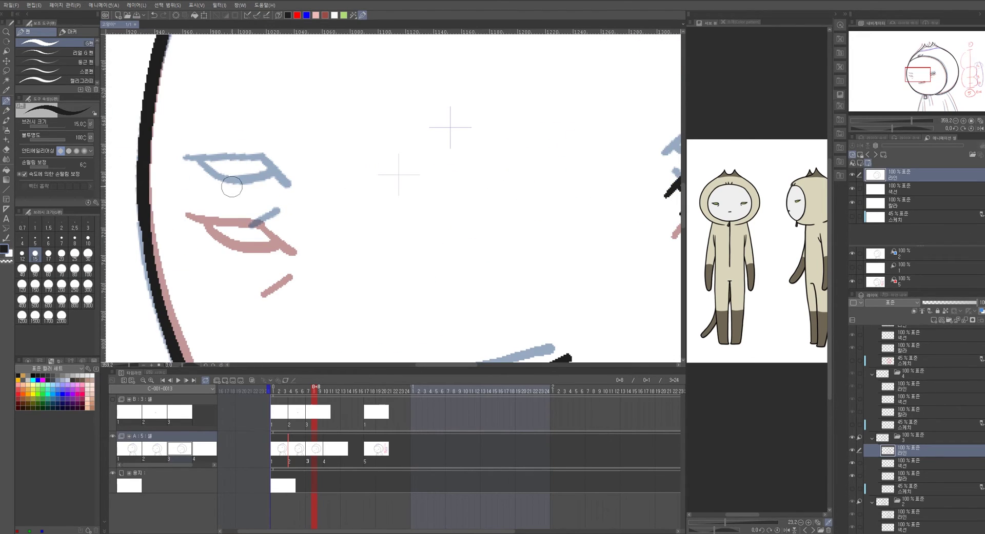
pyautogui.moveTo(183, 183)
pyautogui.mouseDown()
pyautogui.moveTo(262, 189)
pyautogui.moveTo(278, 209)
pyautogui.moveTo(206, 189)
pyautogui.moveTo(240, 213)
pyautogui.moveTo(300, 227)
pyautogui.mouseUp()
pyautogui.click(280, 246)
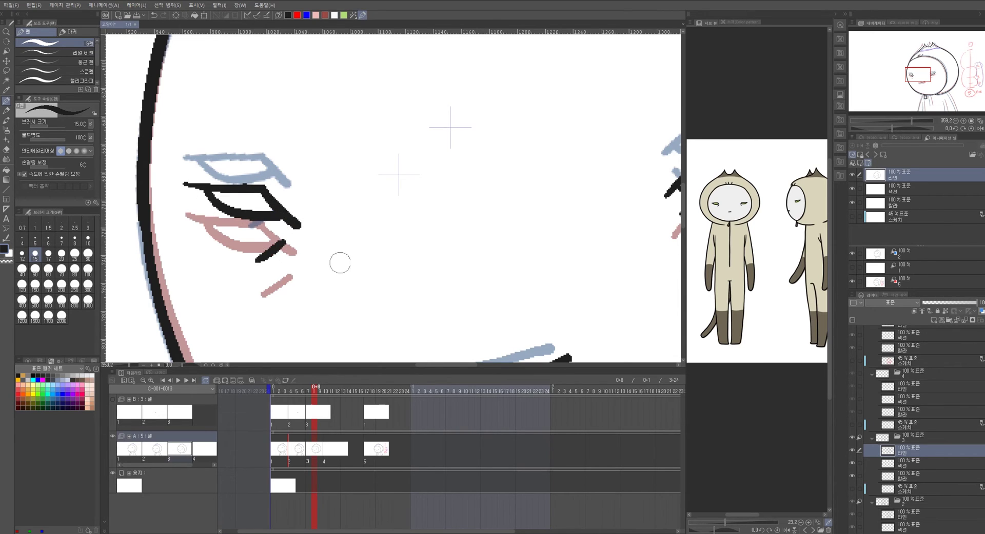
# Ink the slanted line running down from the neck beside the zipper pull
pyautogui.scroll(-5, 339, 264)
pyautogui.moveTo(534, 360)
pyautogui.mouseDown()
pyautogui.moveTo(495, 301)
pyautogui.moveTo(476, 172)
pyautogui.mouseUp()
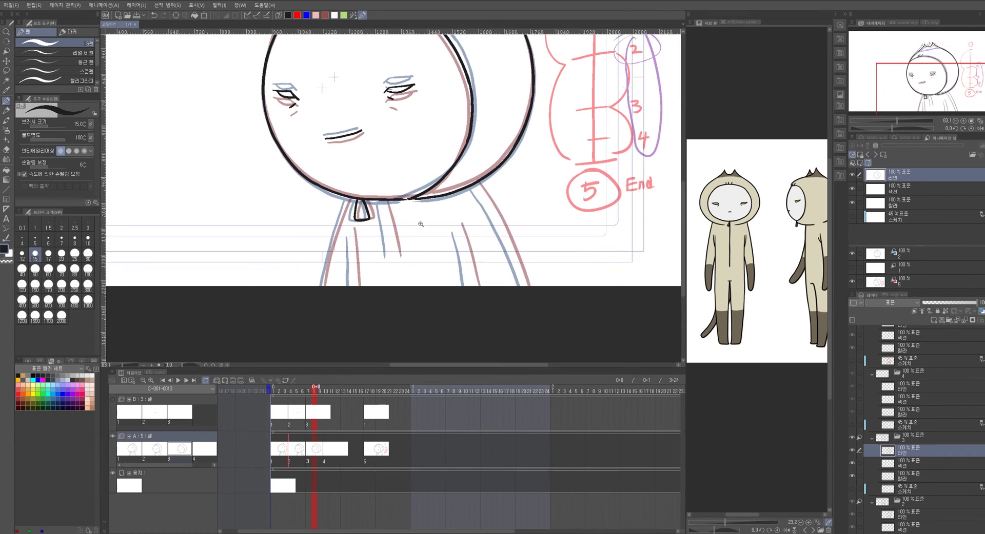
pyautogui.scroll(3, 451, 241)
pyautogui.moveTo(333, 173); pyautogui.dragTo(360, 290)
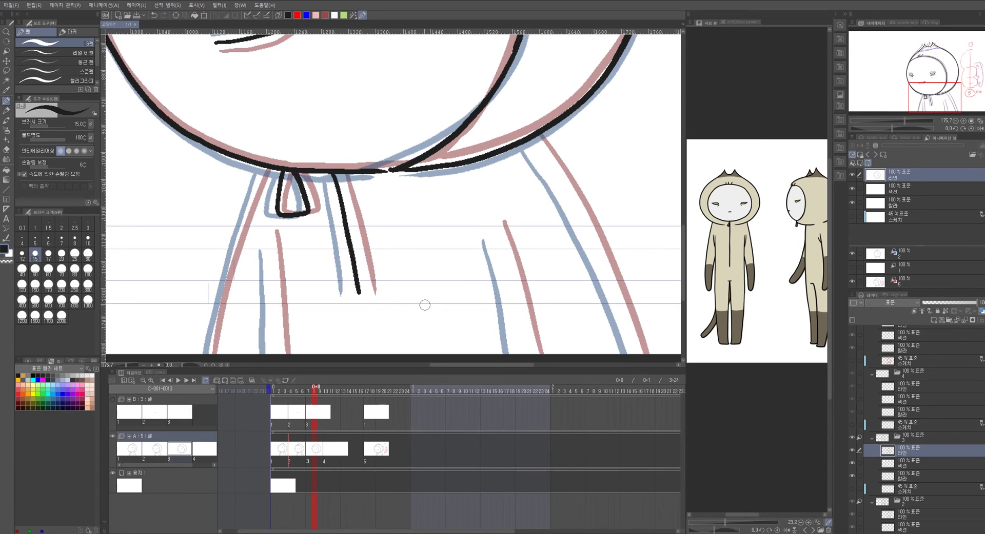
pyautogui.scroll(-4, 425, 305)
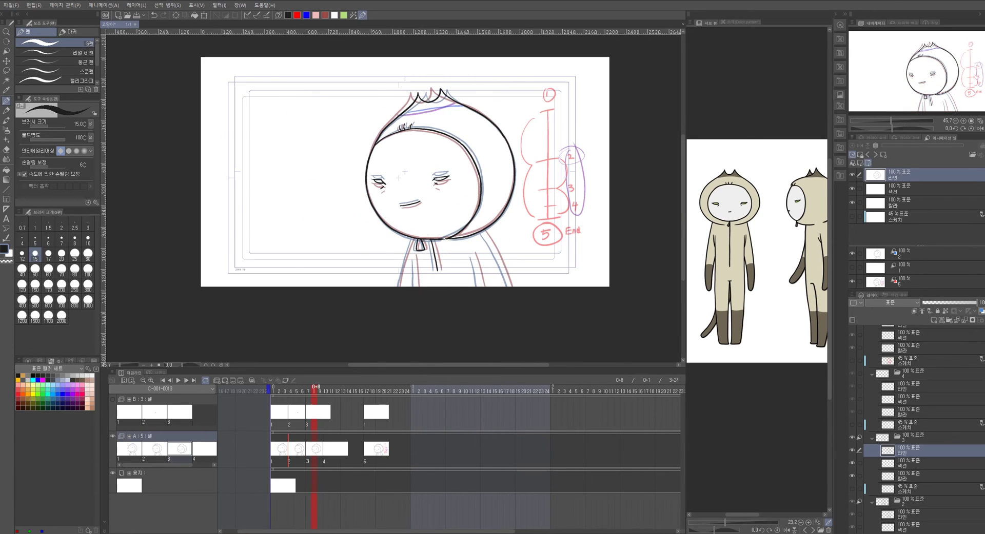
# Reset the position of the light table's blue cell 2 so it lines up with the canvas
pyautogui.click(908, 254)
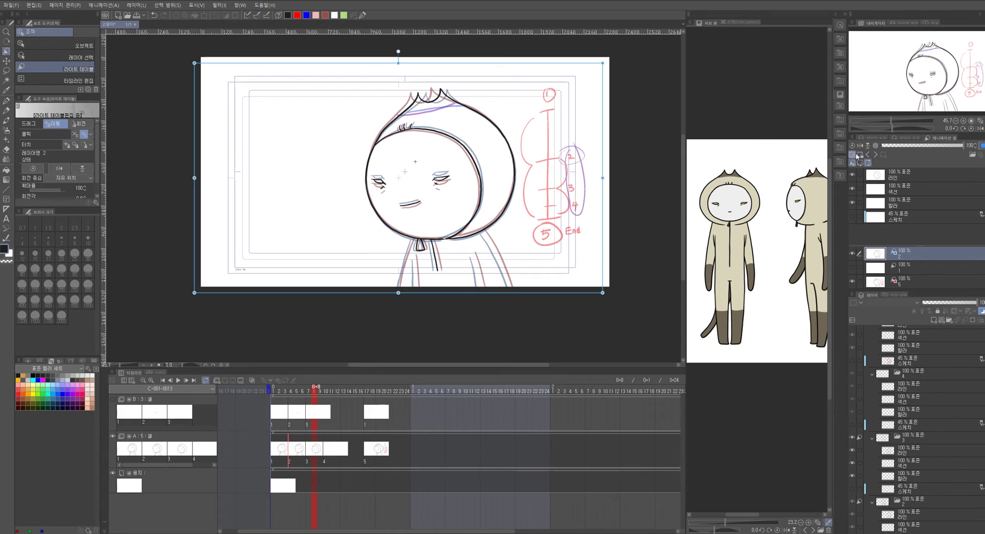
pyautogui.click(853, 146)
pyautogui.scroll(3, 500, 181)
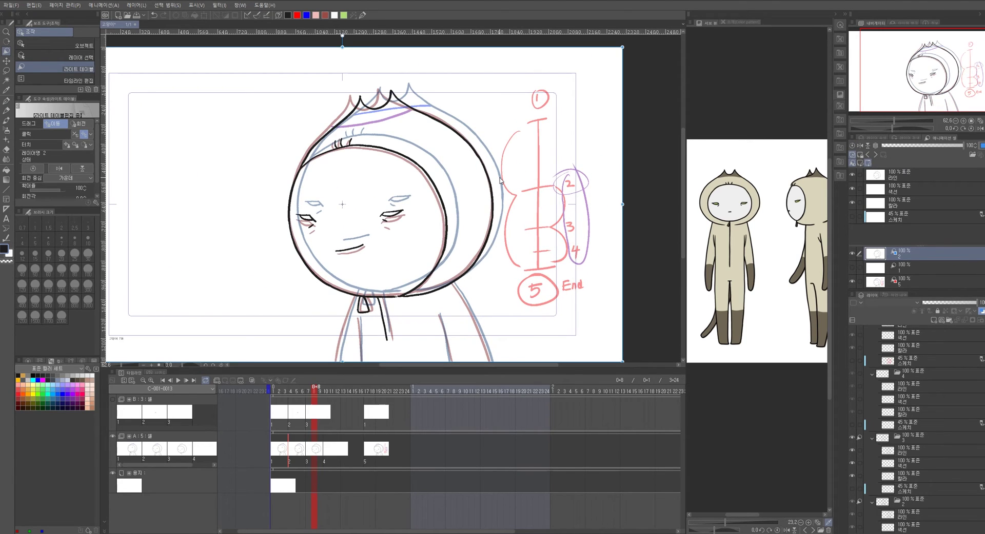
# Move the 라인 layer's line art with the layer move tool so the head sits midway between the blue and red guides
pyautogui.press('k')
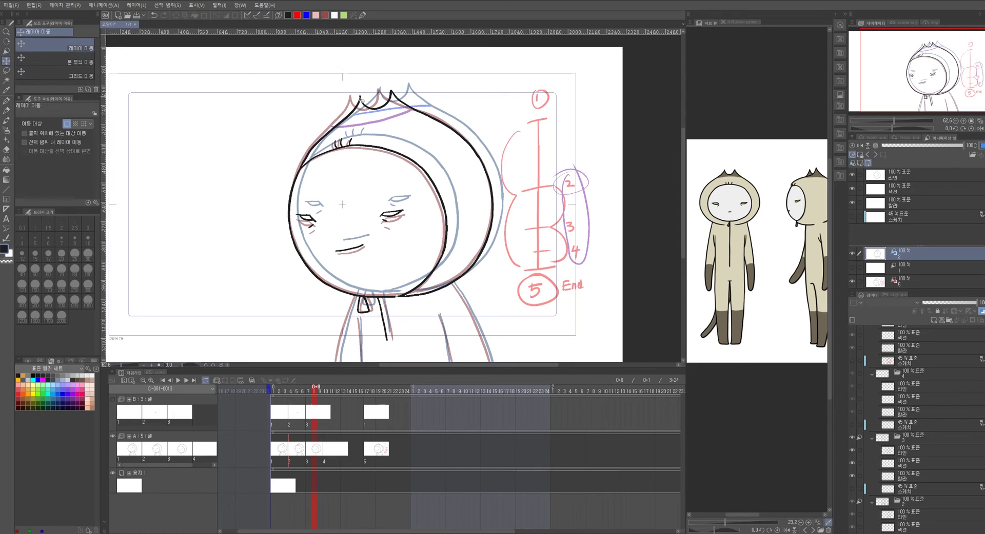
pyautogui.moveTo(361, 99); pyautogui.dragTo(365, 99)
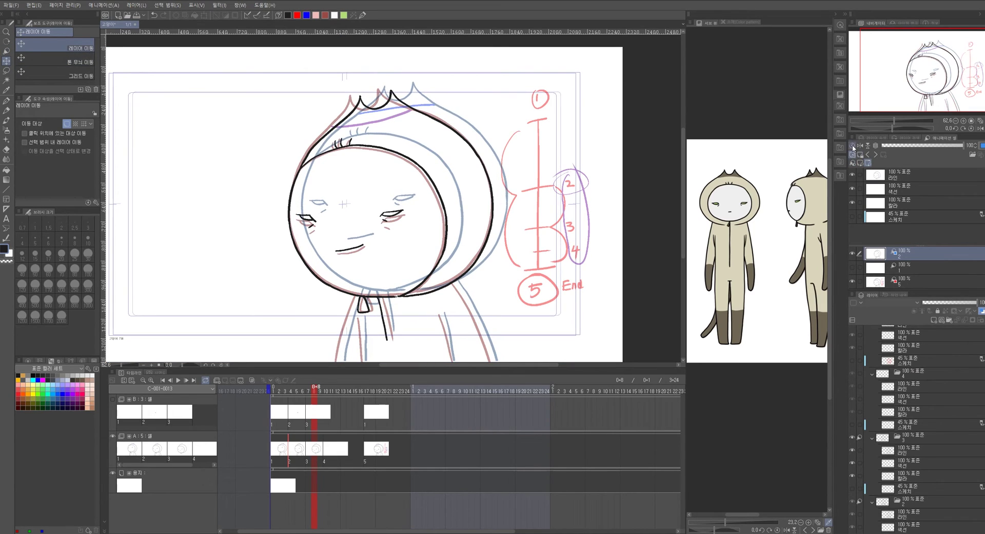
pyautogui.hotkey('ctrl', 'z')
pyautogui.click(920, 180)
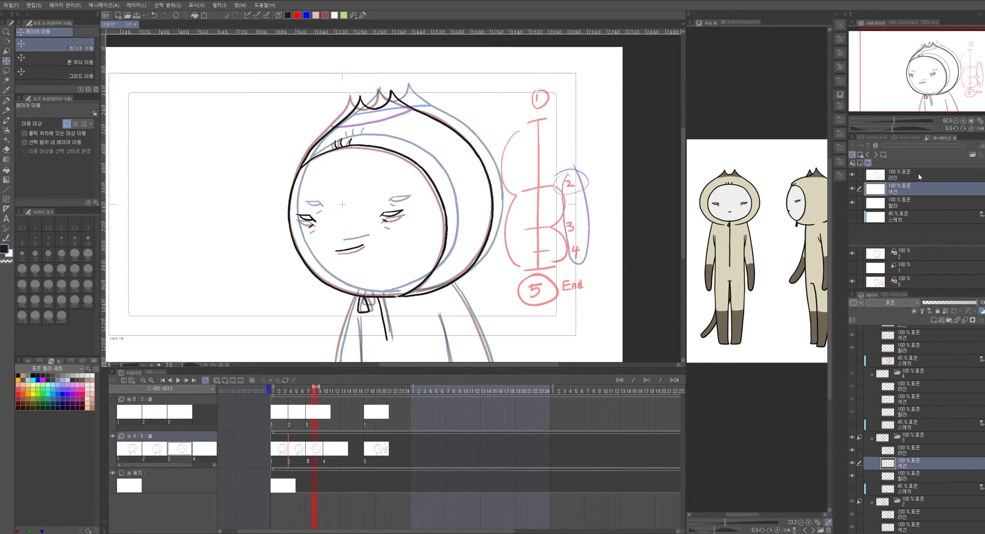
pyautogui.moveTo(362, 99); pyautogui.dragTo(367, 96)
pyautogui.scroll(1, 505, 217)
pyautogui.scroll(-2, 354, 174)
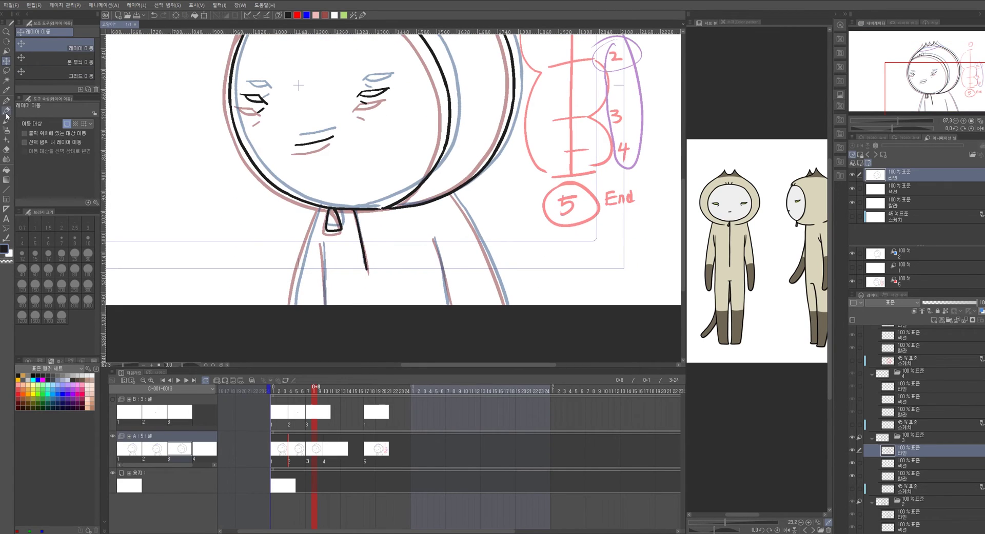
# Ink the right outer body line with the G pen from the hood's lower edge down toward the canvas bottom, redoing unsatisfactory strokes
pyautogui.click(6, 101)
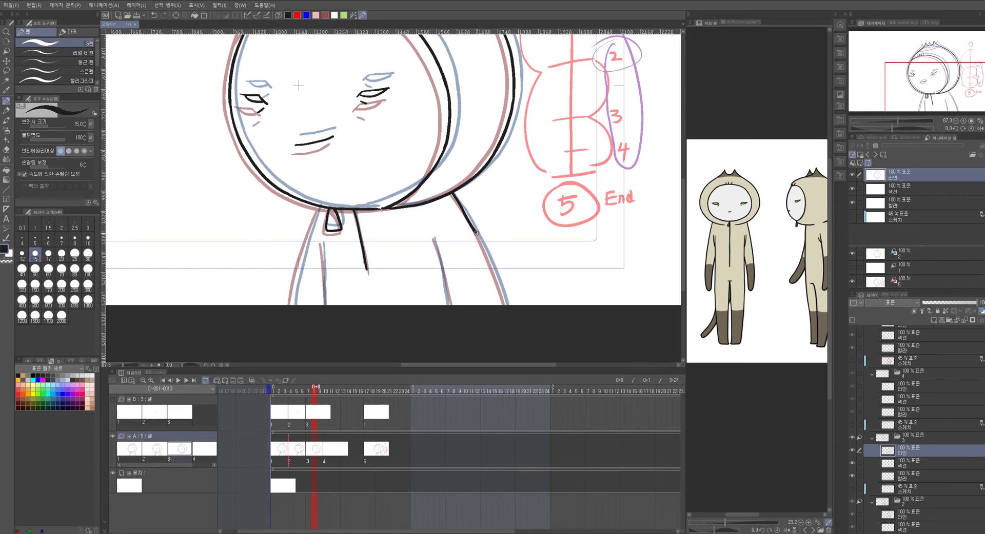
pyautogui.scroll(2, 508, 229)
pyautogui.hotkey('ctrl', 'z')
pyautogui.moveTo(415, 169); pyautogui.dragTo(484, 292)
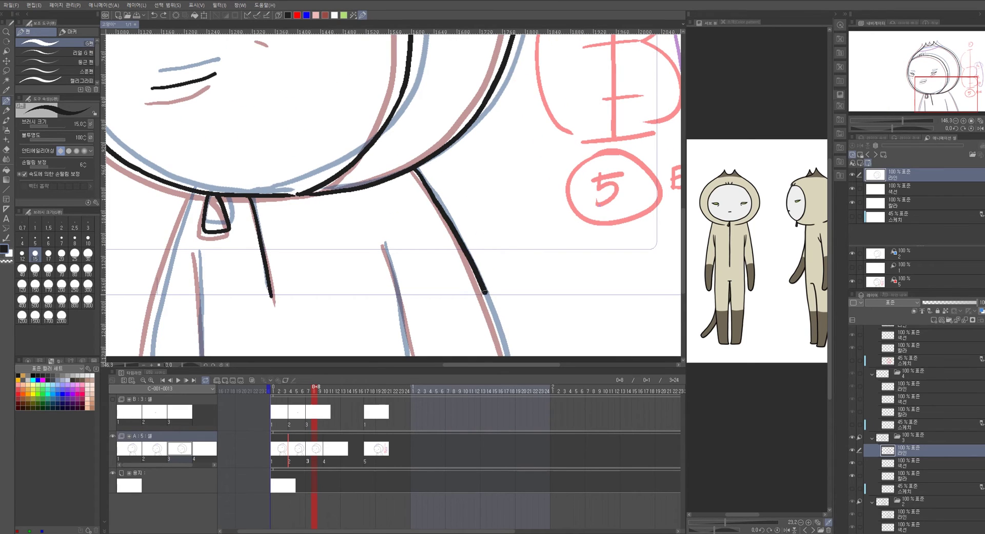
pyautogui.scroll(-1, 485, 292)
pyautogui.hotkey('ctrl', 'z')
pyautogui.moveTo(414, 150)
pyautogui.mouseDown()
pyautogui.moveTo(460, 225)
pyautogui.moveTo(499, 327)
pyautogui.mouseUp()
pyautogui.scroll(-4, 488, 258)
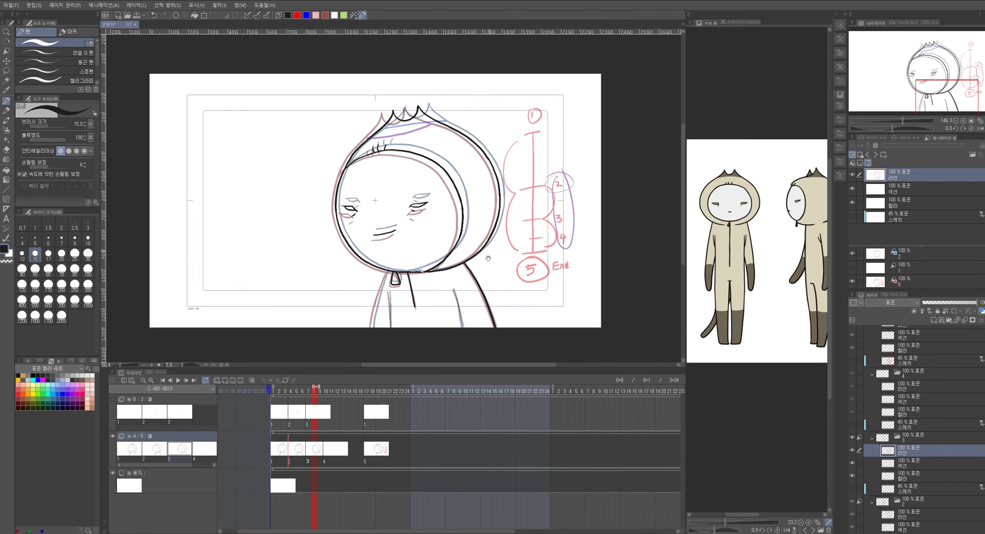
# Erase the hood's lower edge between the chin and the right body line, and clean up the leftover stroke ends
pyautogui.scroll(3, 509, 255)
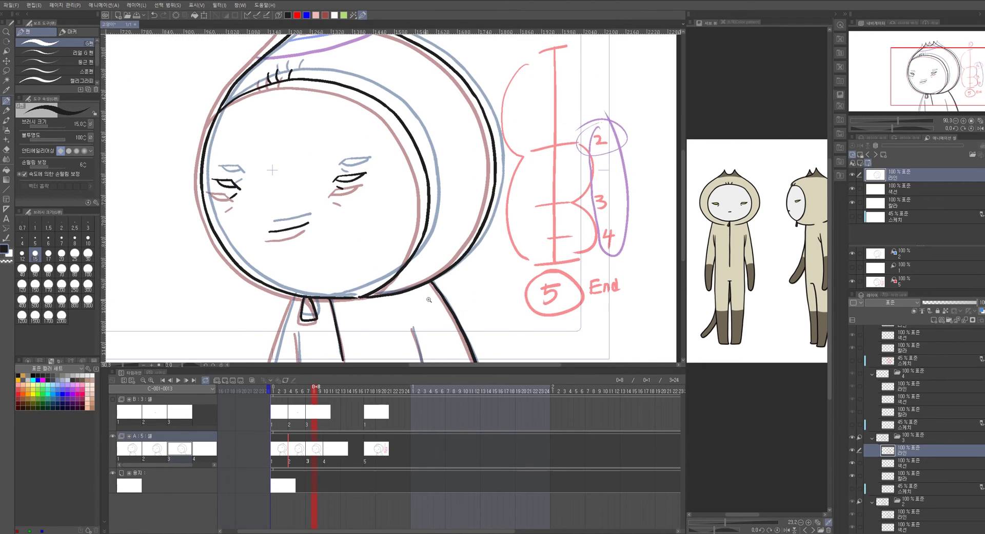
pyautogui.scroll(2, 426, 299)
pyautogui.press('e')
pyautogui.moveTo(418, 283); pyautogui.dragTo(365, 297)
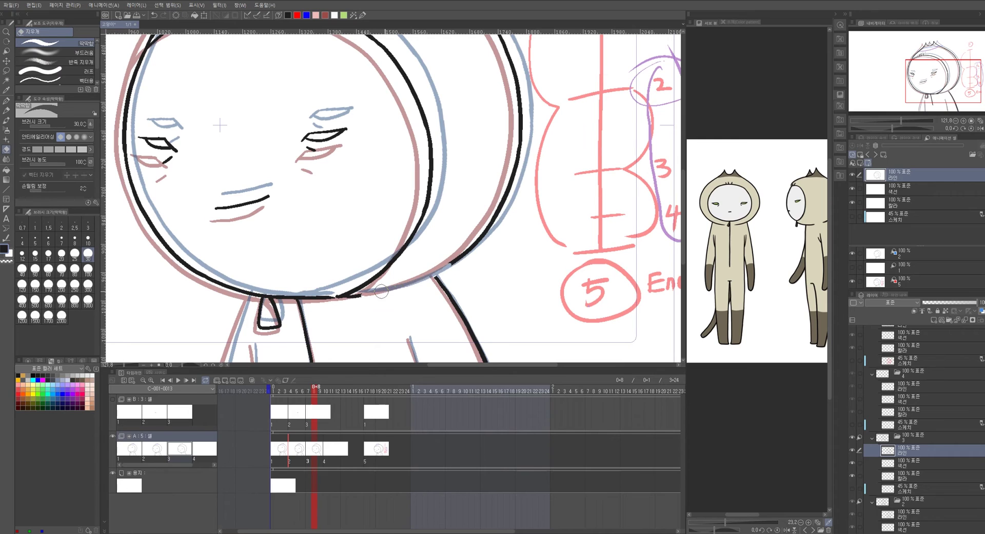
pyautogui.scroll(3, 351, 299)
pyautogui.moveTo(339, 295); pyautogui.dragTo(318, 300)
pyautogui.moveTo(508, 224); pyautogui.dragTo(490, 233)
pyautogui.scroll(-8, 489, 233)
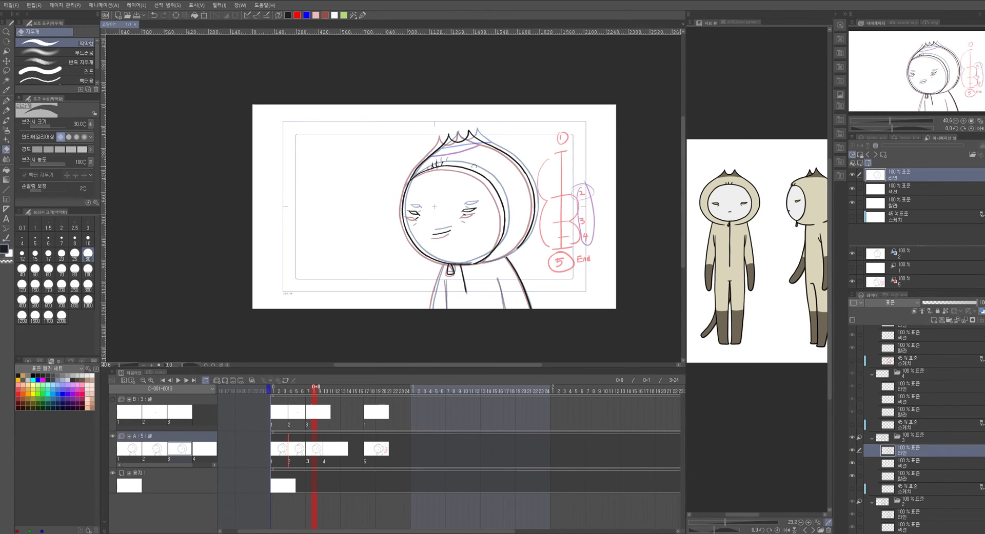
# Redraw the hood's lower edge with the G pen from the chin past the shoulder line to the hood's right outline
pyautogui.scroll(5, 451, 220)
pyautogui.moveTo(538, 323); pyautogui.dragTo(482, 228)
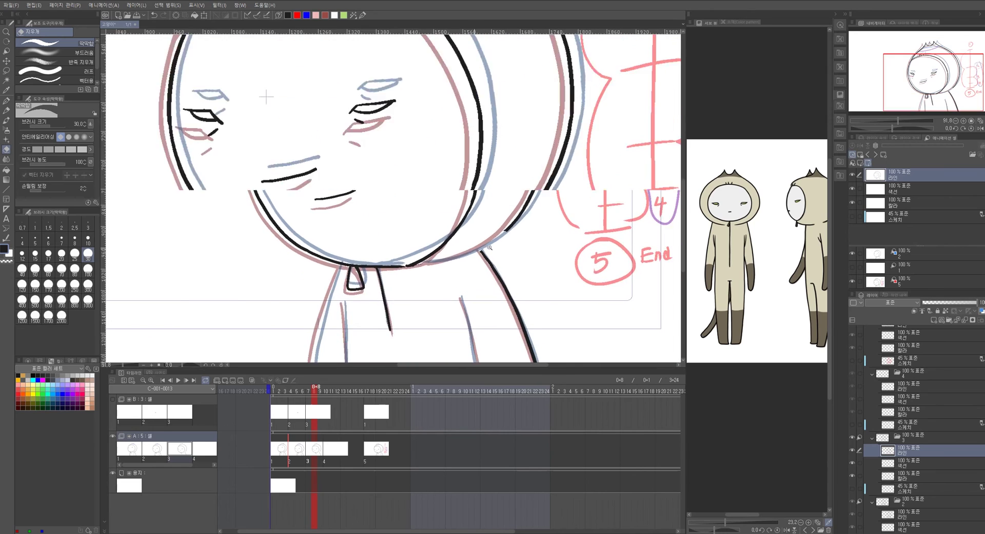
pyautogui.scroll(4, 467, 237)
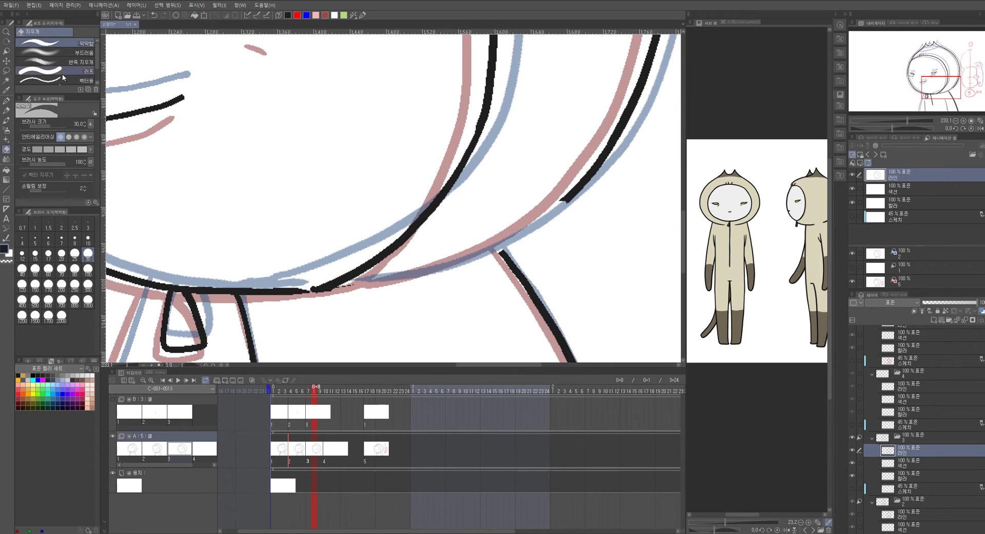
pyautogui.click(6, 100)
pyautogui.moveTo(342, 285)
pyautogui.mouseDown()
pyautogui.moveTo(485, 247)
pyautogui.moveTo(566, 198)
pyautogui.mouseUp()
# Ink the inner arm lines and the left outer body line down to the canvas bottom
pyautogui.scroll(-10, 457, 352)
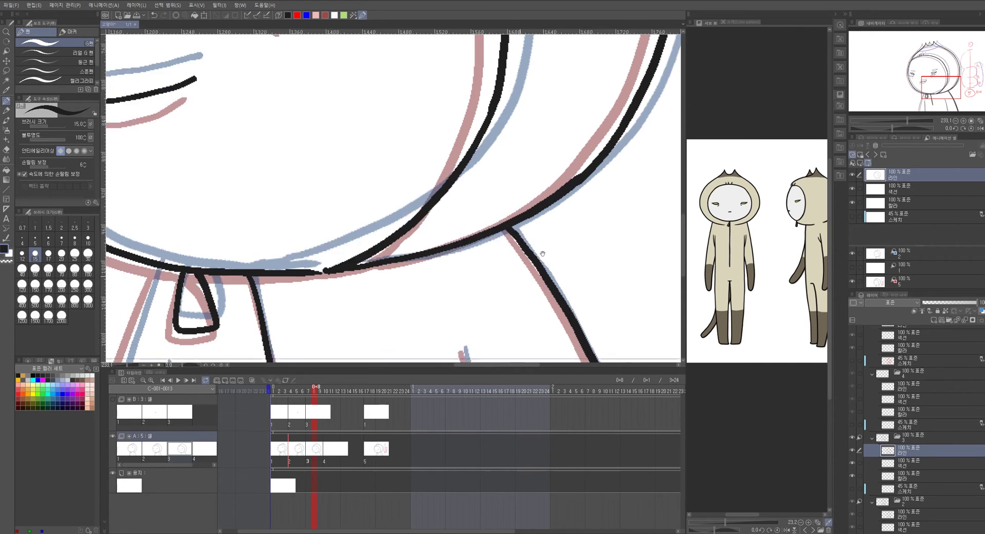
pyautogui.moveTo(496, 146)
pyautogui.mouseDown()
pyautogui.moveTo(528, 240)
pyautogui.moveTo(538, 310)
pyautogui.moveTo(609, 270)
pyautogui.mouseUp()
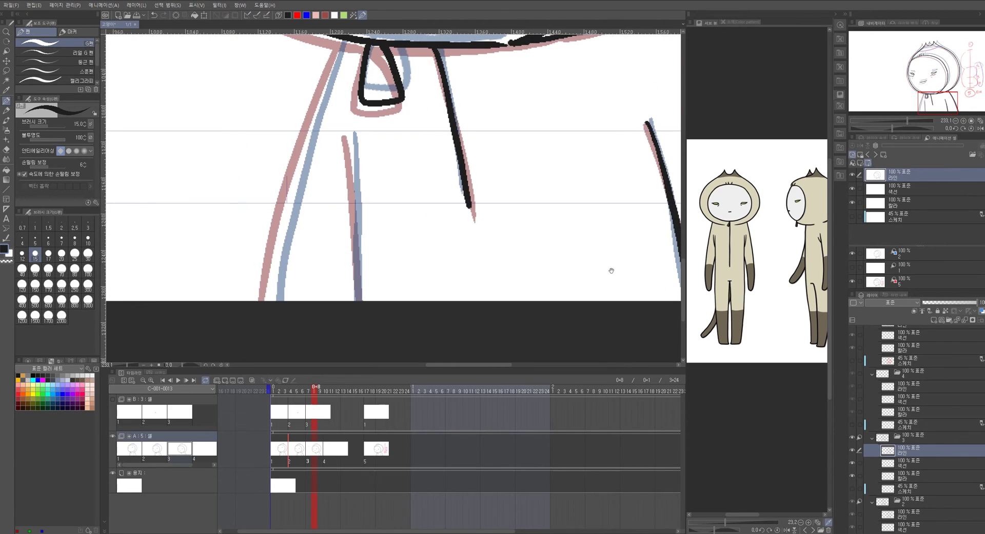
pyautogui.moveTo(347, 135); pyautogui.dragTo(362, 307)
pyautogui.scroll(3, 381, 275)
pyautogui.moveTo(331, 116)
pyautogui.mouseDown()
pyautogui.moveTo(290, 225)
pyautogui.moveTo(278, 285)
pyautogui.moveTo(309, 199)
pyautogui.moveTo(286, 282)
pyautogui.mouseUp()
pyautogui.scroll(-5, 282, 323)
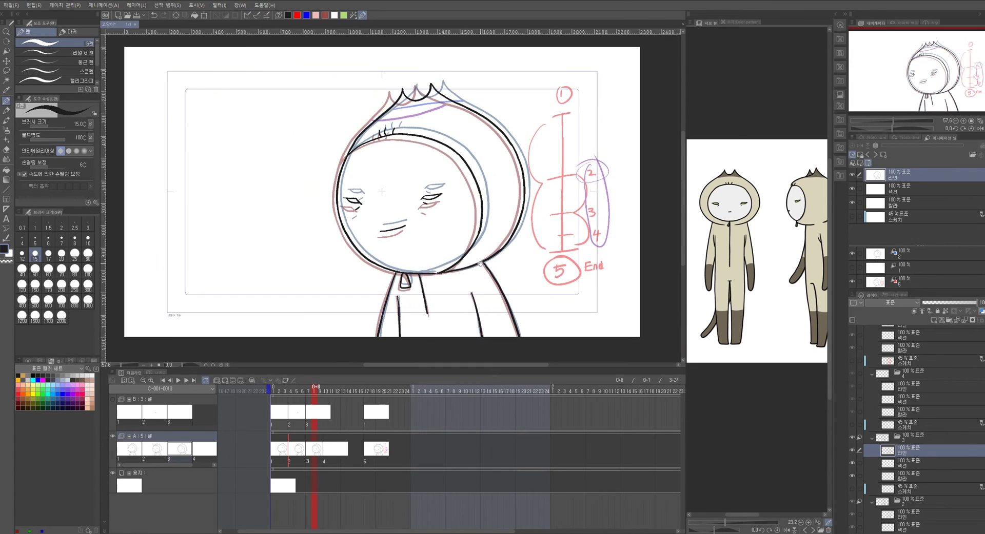
# Draw the blue colour-boundary line across the hood below the ears on cell 3's colour-line layer (색선) with the G pen
pyautogui.scroll(5, 484, 147)
pyautogui.click(922, 187)
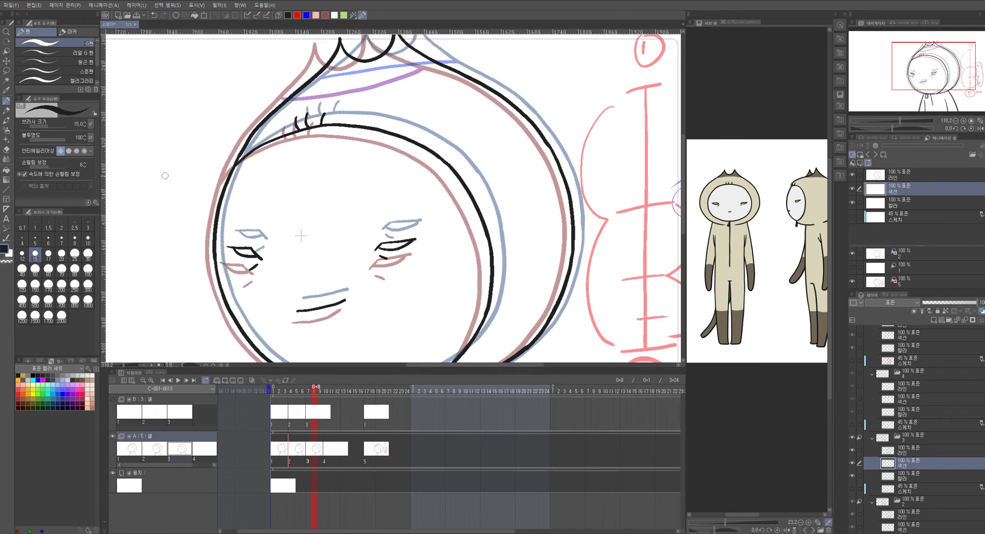
pyautogui.moveTo(385, 79); pyautogui.dragTo(346, 147)
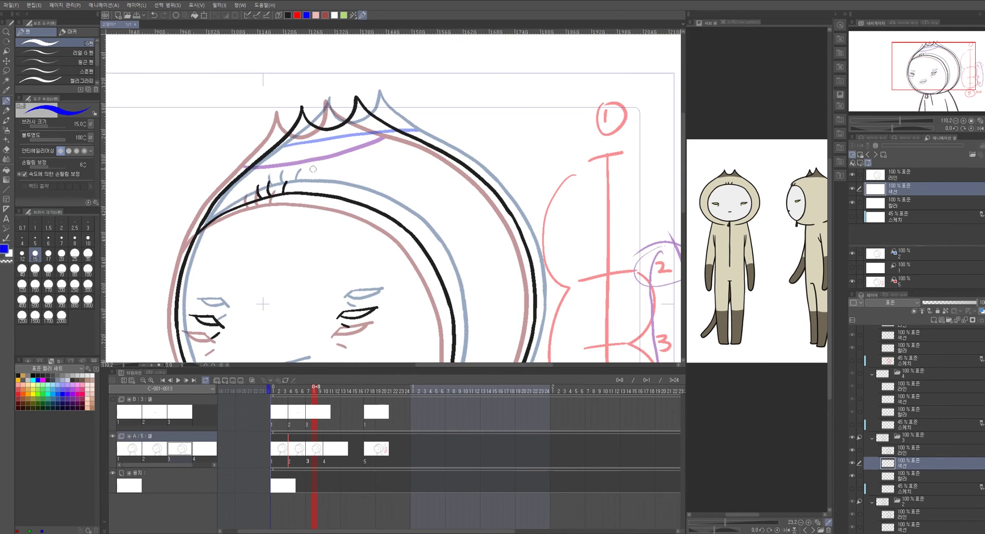
pyautogui.scroll(2, 359, 137)
pyautogui.hotkey('ctrl', 'z')
pyautogui.moveTo(215, 156); pyautogui.dragTo(406, 123)
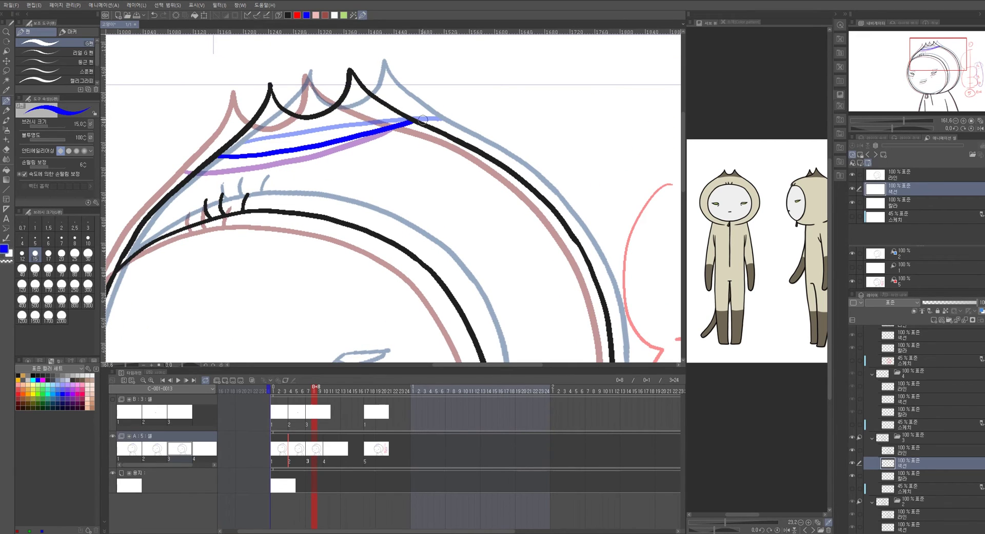
pyautogui.scroll(-6, 423, 120)
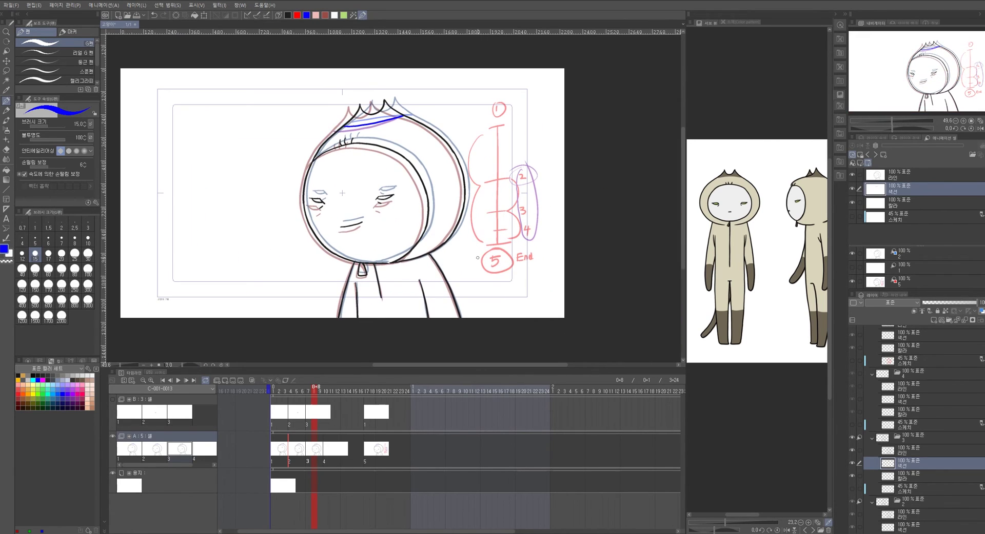
# Go to cell 4 at frame 11, replace the light table's blue guide with cell 3, and reset the guide's position
pyautogui.click(303, 393)
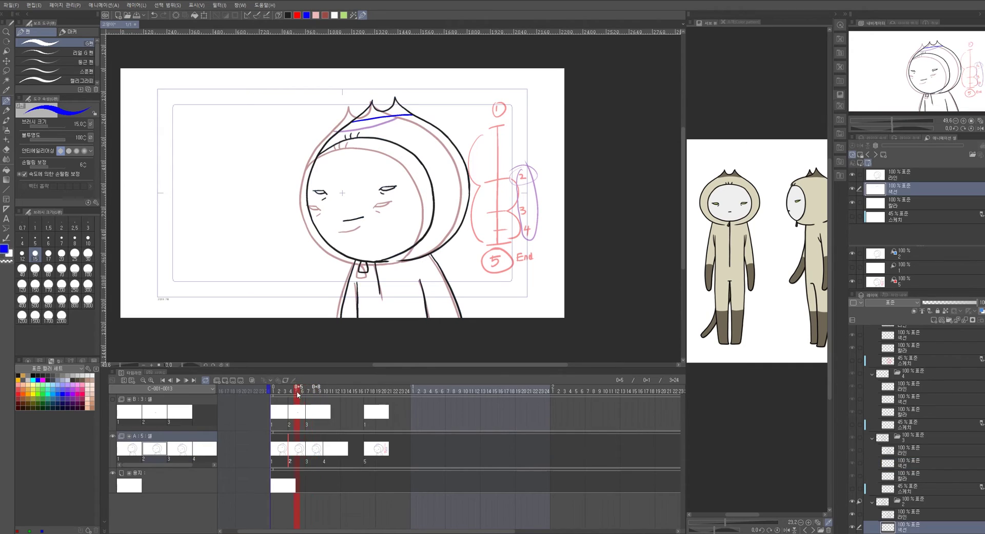
pyautogui.click(314, 393)
pyautogui.click(329, 395)
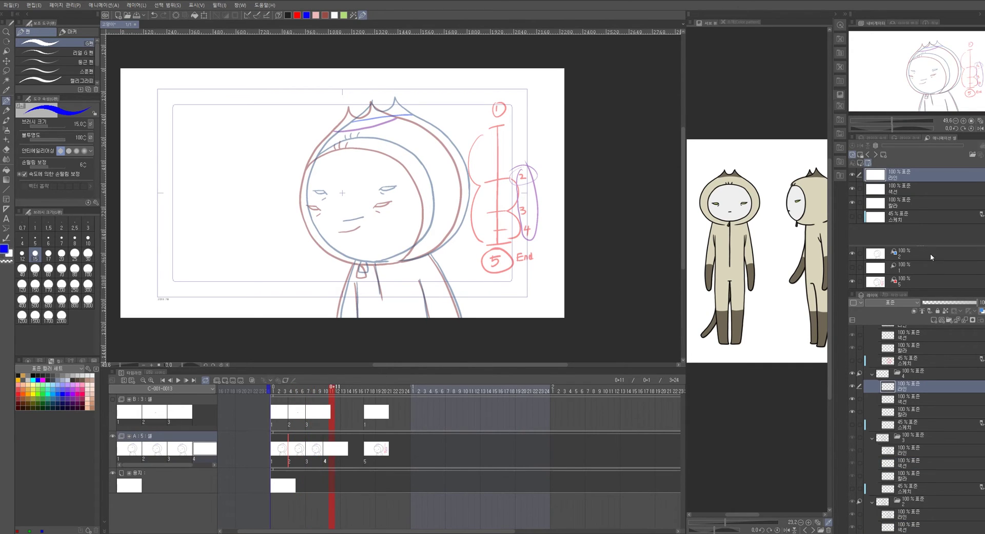
pyautogui.click(960, 257)
pyautogui.click(876, 155)
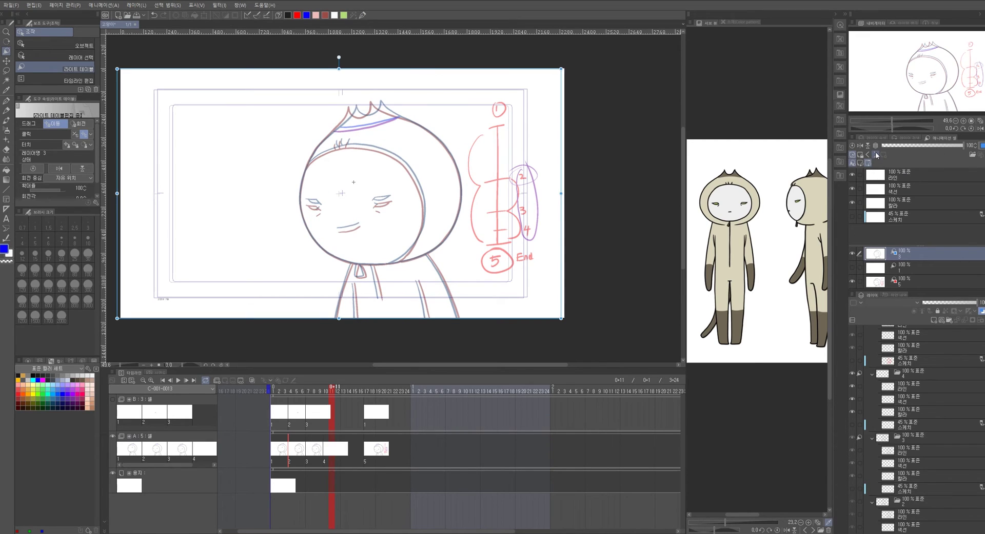
pyautogui.click(860, 163)
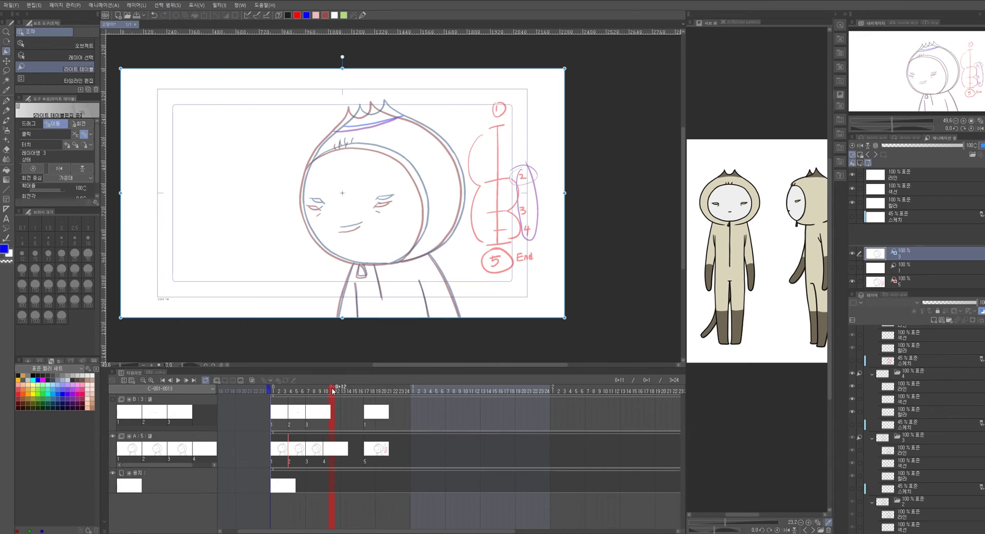
pyautogui.moveTo(313, 396)
pyautogui.mouseDown()
pyautogui.moveTo(303, 396)
pyautogui.moveTo(331, 393)
pyautogui.mouseUp()
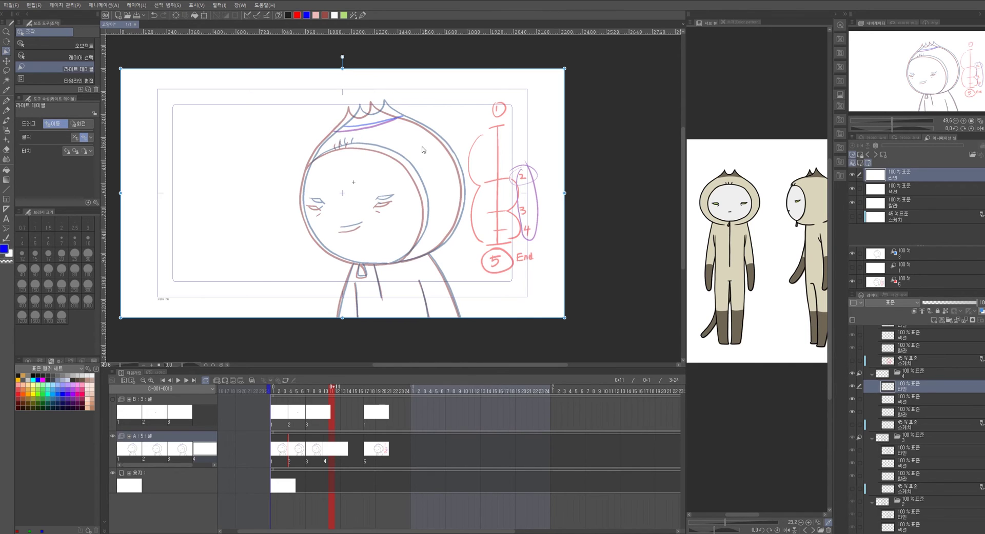
# Ink the hood's top with its ears and upper outline in black with the G pen on cell 4's line layer (라인)
pyautogui.scroll(6, 422, 149)
pyautogui.click(287, 15)
pyautogui.scroll(2, 250, 132)
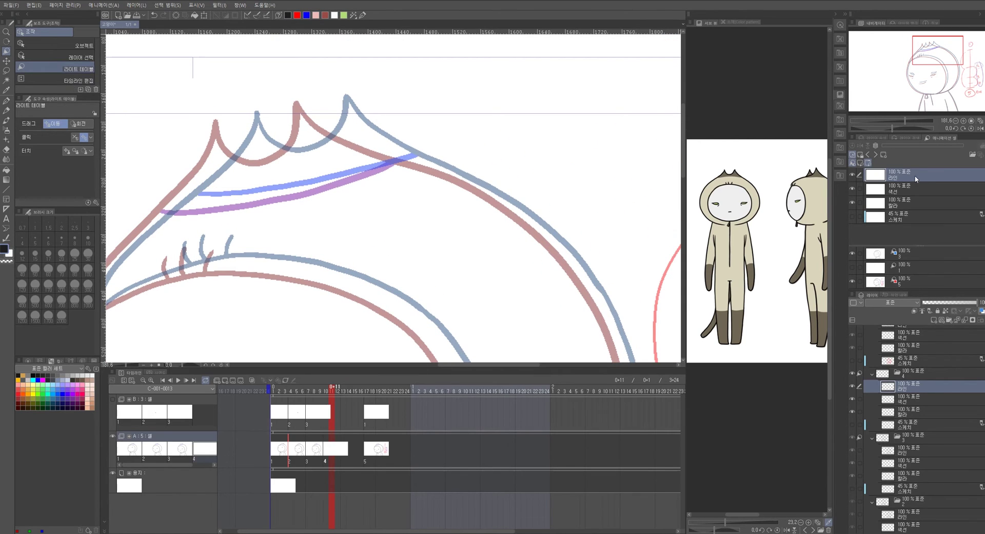
pyautogui.press('p')
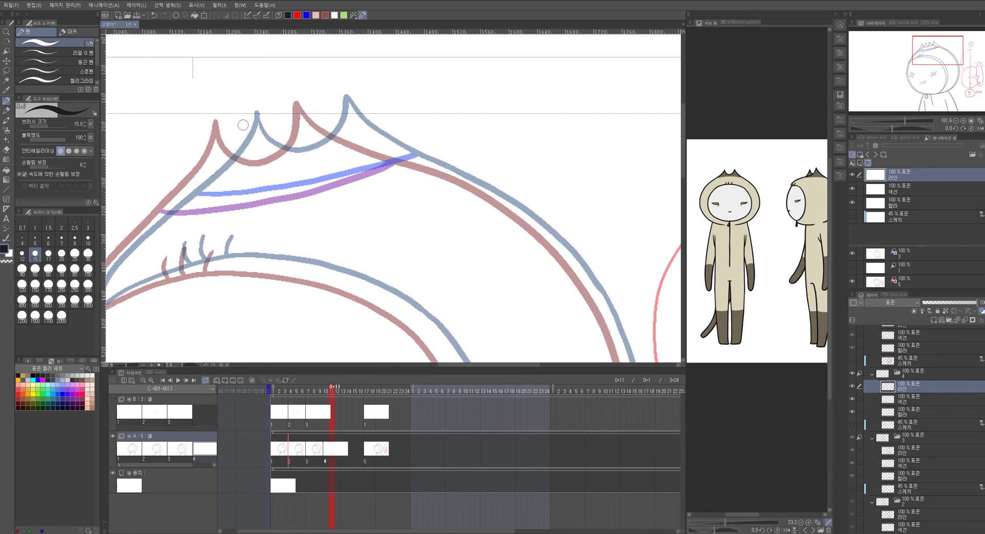
pyautogui.moveTo(271, 155)
pyautogui.mouseDown()
pyautogui.moveTo(311, 137)
pyautogui.moveTo(322, 98)
pyautogui.moveTo(439, 124)
pyautogui.moveTo(244, 89)
pyautogui.moveTo(267, 114)
pyautogui.moveTo(425, 188)
pyautogui.moveTo(525, 267)
pyautogui.moveTo(430, 132)
pyautogui.moveTo(391, 107)
pyautogui.moveTo(457, 232)
pyautogui.mouseUp()
pyautogui.hotkey('ctrl', 'z')
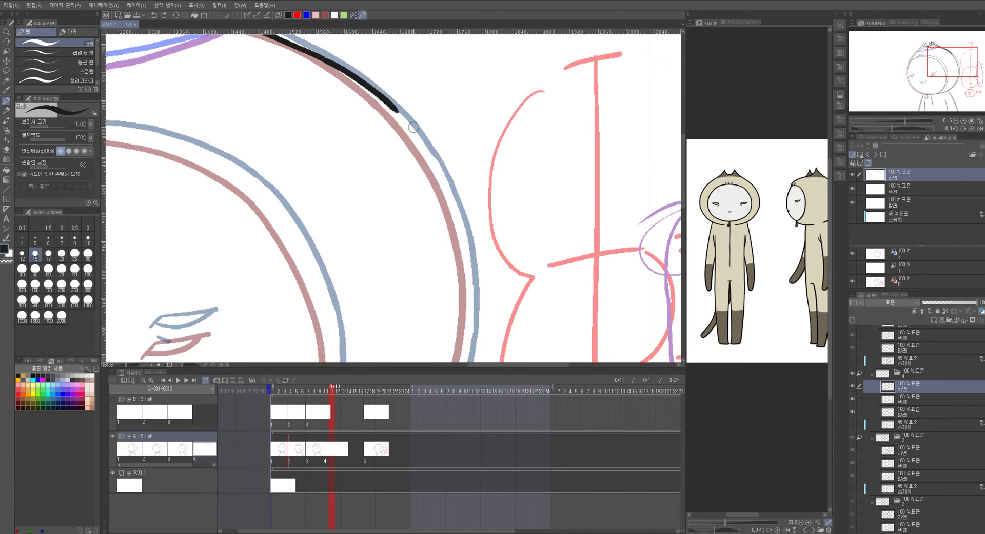
# Erase the loose stroke end on the hood's upper right, and ink the right outline downward between the guides
pyautogui.press('e')
pyautogui.moveTo(405, 122); pyautogui.dragTo(393, 114)
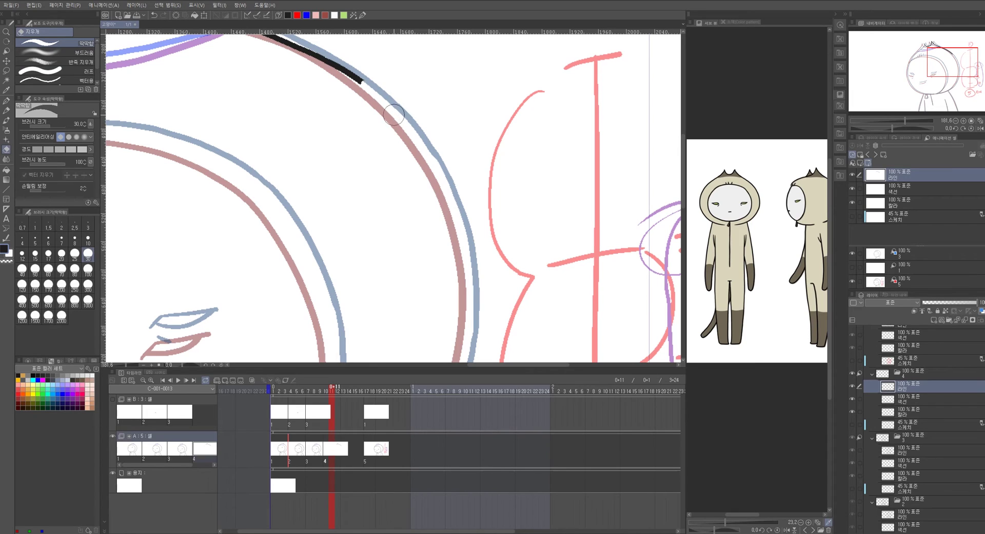
pyautogui.click(9, 103)
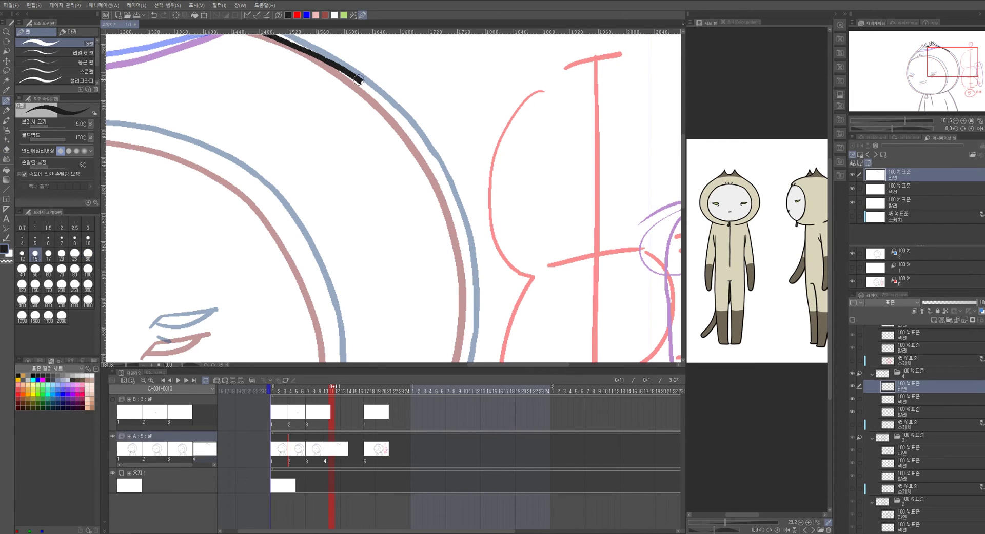
pyautogui.moveTo(431, 166); pyautogui.dragTo(450, 193)
pyautogui.hotkey('ctrl', 'z')
pyautogui.moveTo(366, 85)
pyautogui.mouseDown()
pyautogui.moveTo(439, 177)
pyautogui.moveTo(461, 227)
pyautogui.moveTo(470, 303)
pyautogui.mouseUp()
pyautogui.moveTo(471, 303); pyautogui.dragTo(490, 112)
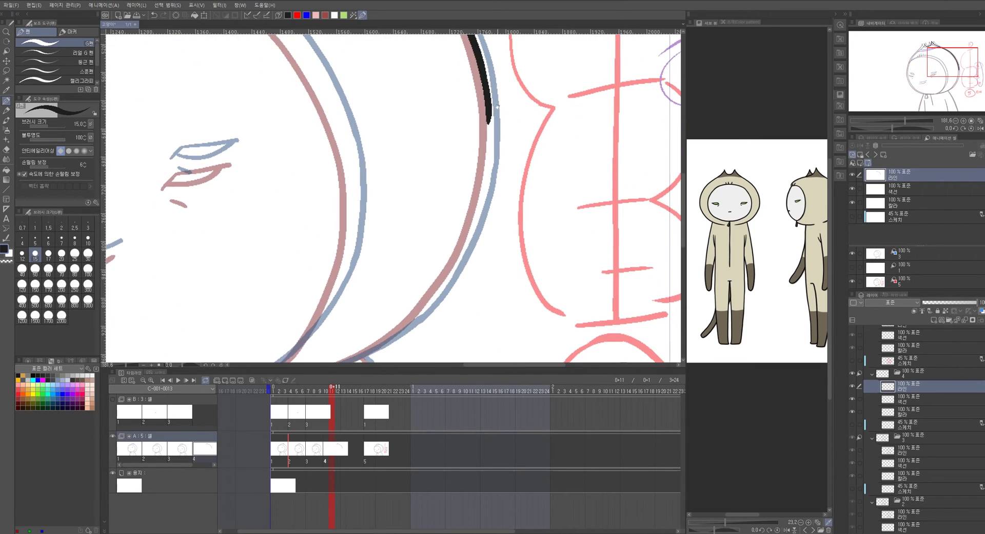
pyautogui.scroll(-3, 494, 118)
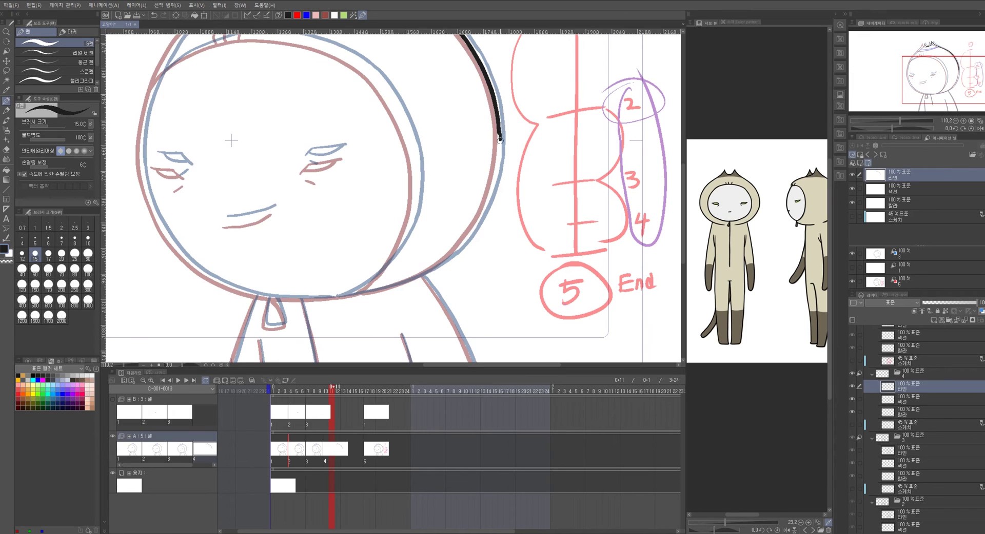
pyautogui.scroll(3, 522, 147)
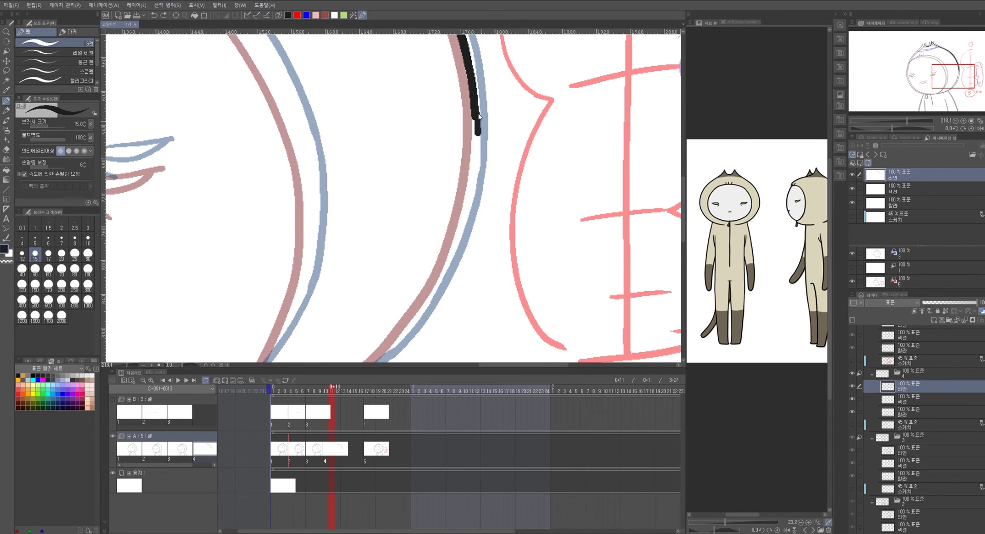
pyautogui.moveTo(473, 111)
pyautogui.mouseDown()
pyautogui.moveTo(464, 211)
pyautogui.moveTo(442, 266)
pyautogui.mouseUp()
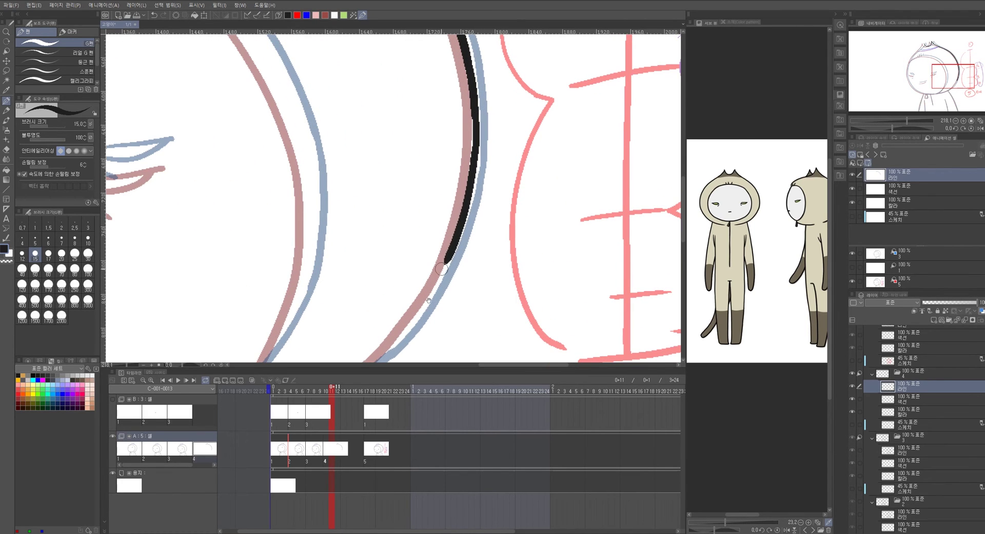
pyautogui.moveTo(428, 301); pyautogui.dragTo(521, 184)
# Ink the hood's lower right edge toward the chin and the right outer body line down to the canvas bottom
pyautogui.moveTo(540, 142)
pyautogui.mouseDown()
pyautogui.moveTo(497, 206)
pyautogui.moveTo(430, 271)
pyautogui.mouseUp()
pyautogui.moveTo(400, 285); pyautogui.dragTo(447, 259)
pyautogui.moveTo(301, 296)
pyautogui.mouseDown()
pyautogui.moveTo(413, 269)
pyautogui.moveTo(480, 239)
pyautogui.moveTo(410, 124)
pyautogui.mouseUp()
pyautogui.moveTo(392, 134)
pyautogui.mouseDown()
pyautogui.moveTo(452, 219)
pyautogui.moveTo(498, 315)
pyautogui.moveTo(471, 215)
pyautogui.mouseUp()
pyautogui.moveTo(458, 198); pyautogui.dragTo(485, 257)
pyautogui.hotkey('ctrl', 'z')
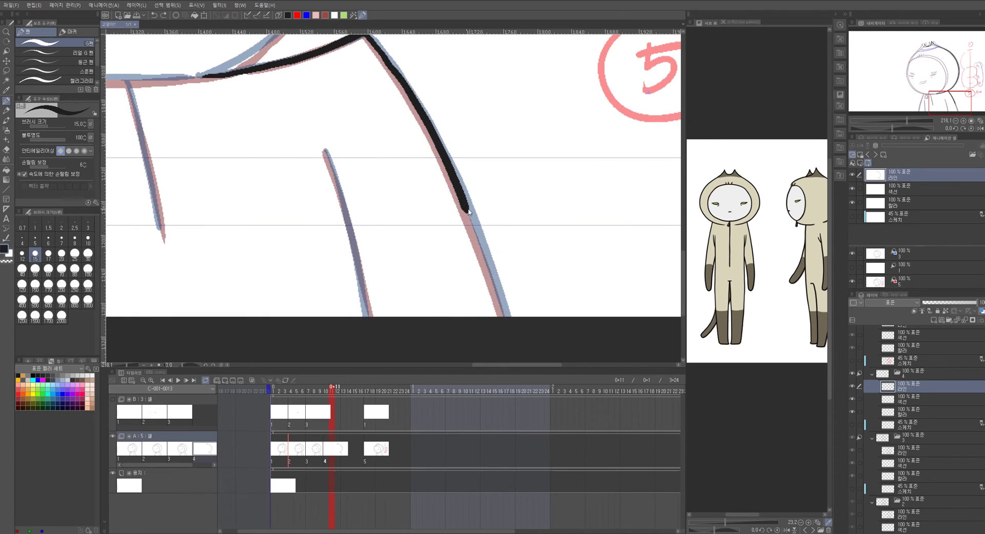
pyautogui.moveTo(464, 207); pyautogui.dragTo(505, 315)
# Ink the right and left inner arm lines and the short front line beside the zipper pull
pyautogui.moveTo(324, 151); pyautogui.dragTo(371, 333)
pyautogui.moveTo(375, 267); pyautogui.dragTo(428, 181)
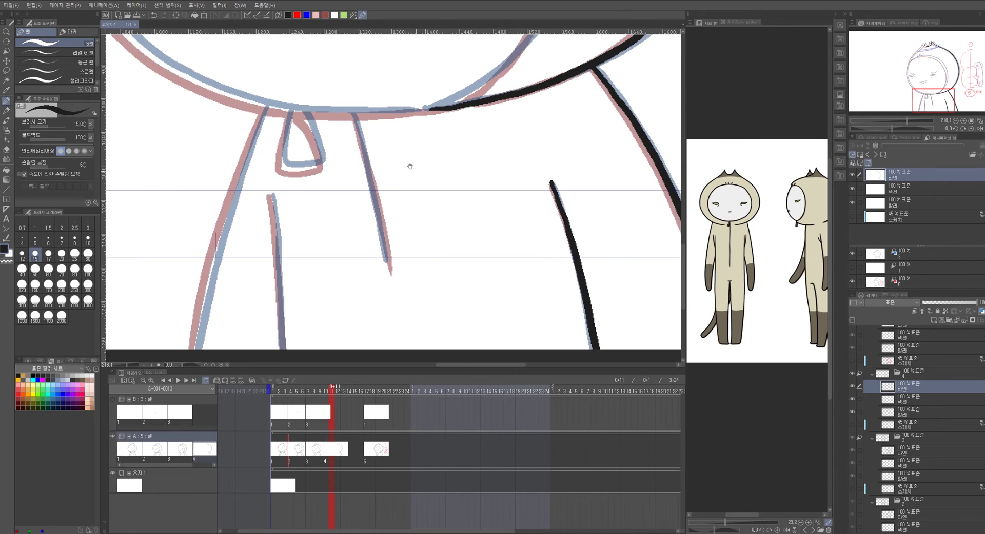
pyautogui.moveTo(353, 113); pyautogui.dragTo(391, 280)
pyautogui.moveTo(357, 258); pyautogui.dragTo(420, 194)
pyautogui.moveTo(336, 129); pyautogui.dragTo(346, 297)
# Ink the hood's lower edge across the chin and its left outline up to the top
pyautogui.moveTo(348, 78); pyautogui.dragTo(341, 206)
pyautogui.moveTo(258, 147)
pyautogui.mouseDown()
pyautogui.moveTo(325, 172)
pyautogui.moveTo(482, 175)
pyautogui.moveTo(533, 277)
pyautogui.mouseUp()
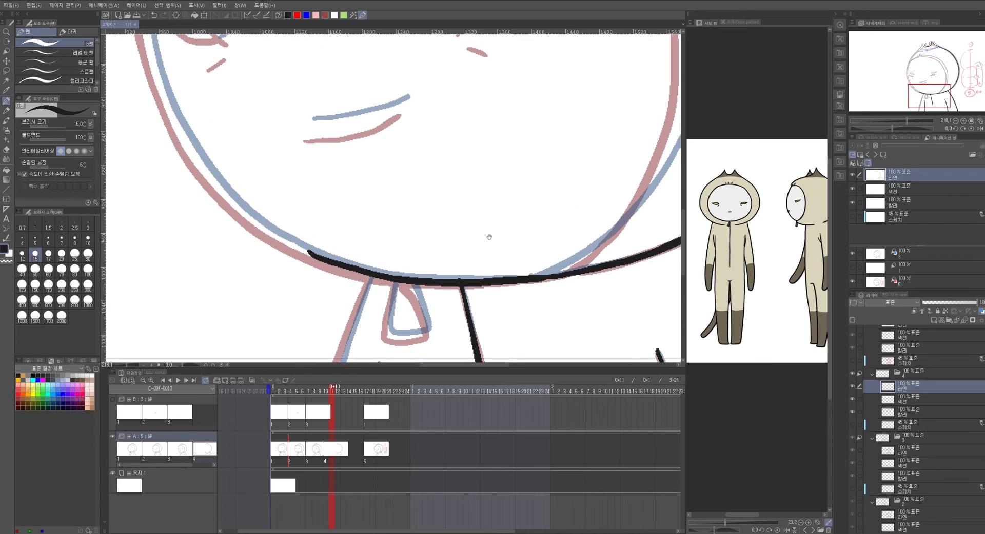
pyautogui.moveTo(156, 76)
pyautogui.mouseDown()
pyautogui.moveTo(220, 191)
pyautogui.moveTo(267, 230)
pyautogui.moveTo(331, 262)
pyautogui.mouseUp()
pyautogui.moveTo(291, 197)
pyautogui.mouseDown()
pyautogui.moveTo(297, 209)
pyautogui.moveTo(382, 191)
pyautogui.mouseUp()
pyautogui.moveTo(276, 125); pyautogui.dragTo(198, 396)
pyautogui.moveTo(356, 79)
pyautogui.mouseDown()
pyautogui.moveTo(288, 173)
pyautogui.moveTo(228, 234)
pyautogui.moveTo(374, 57)
pyautogui.moveTo(293, 165)
pyautogui.moveTo(275, 236)
pyautogui.moveTo(289, 87)
pyautogui.moveTo(287, 223)
pyautogui.moveTo(319, 299)
pyautogui.mouseUp()
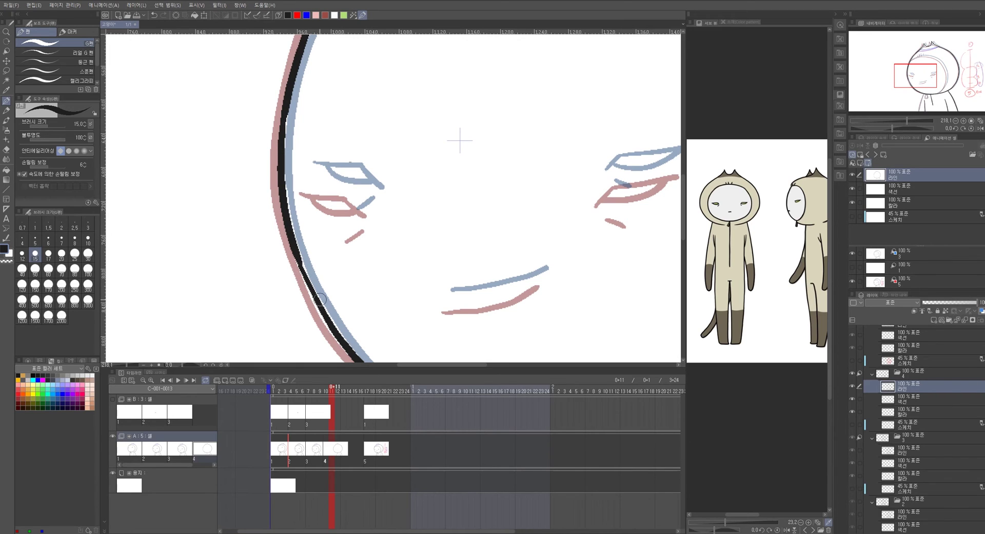
# Ink both eyes with the small marks below them and the mouth between the guides, redoing the unsatisfactory left-eye stroke
pyautogui.moveTo(376, 259)
pyautogui.mouseDown()
pyautogui.moveTo(294, 289)
pyautogui.moveTo(196, 302)
pyautogui.mouseUp()
pyautogui.moveTo(422, 232)
pyautogui.mouseDown()
pyautogui.moveTo(434, 217)
pyautogui.moveTo(504, 204)
pyautogui.moveTo(441, 229)
pyautogui.moveTo(494, 206)
pyautogui.mouseUp()
pyautogui.moveTo(424, 240)
pyautogui.mouseDown()
pyautogui.moveTo(437, 253)
pyautogui.moveTo(564, 248)
pyautogui.mouseUp()
pyautogui.moveTo(249, 222)
pyautogui.mouseDown()
pyautogui.moveTo(293, 221)
pyautogui.moveTo(319, 246)
pyautogui.mouseUp()
pyautogui.hotkey('ctrl', 'z')
pyautogui.hotkey('ctrl', 'z')
pyautogui.moveTo(250, 221)
pyautogui.mouseDown()
pyautogui.moveTo(296, 223)
pyautogui.moveTo(319, 243)
pyautogui.mouseUp()
pyautogui.moveTo(261, 224)
pyautogui.mouseDown()
pyautogui.moveTo(307, 238)
pyautogui.moveTo(294, 268)
pyautogui.mouseUp()
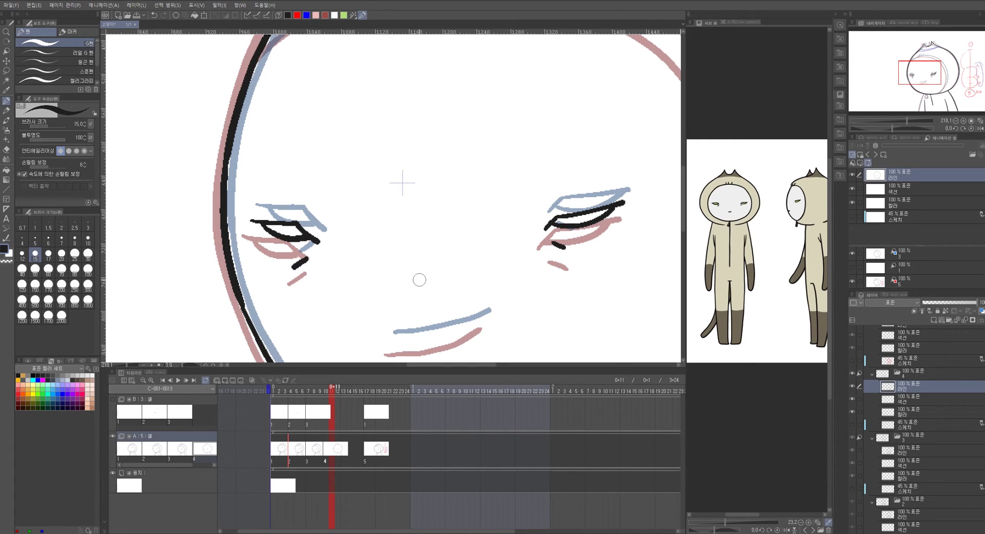
pyautogui.moveTo(419, 338)
pyautogui.mouseDown()
pyautogui.moveTo(387, 253)
pyautogui.moveTo(359, 255)
pyautogui.moveTo(462, 225)
pyautogui.mouseUp()
pyautogui.moveTo(477, 264)
pyautogui.mouseDown()
pyautogui.moveTo(468, 199)
pyautogui.moveTo(433, 183)
pyautogui.moveTo(429, 88)
pyautogui.mouseUp()
# Ink the zipper pull under the chin and the left outer body line down to the canvas bottom
pyautogui.moveTo(428, 90)
pyautogui.mouseDown()
pyautogui.moveTo(423, 140)
pyautogui.moveTo(458, 138)
pyautogui.moveTo(458, 120)
pyautogui.moveTo(463, 137)
pyautogui.mouseUp()
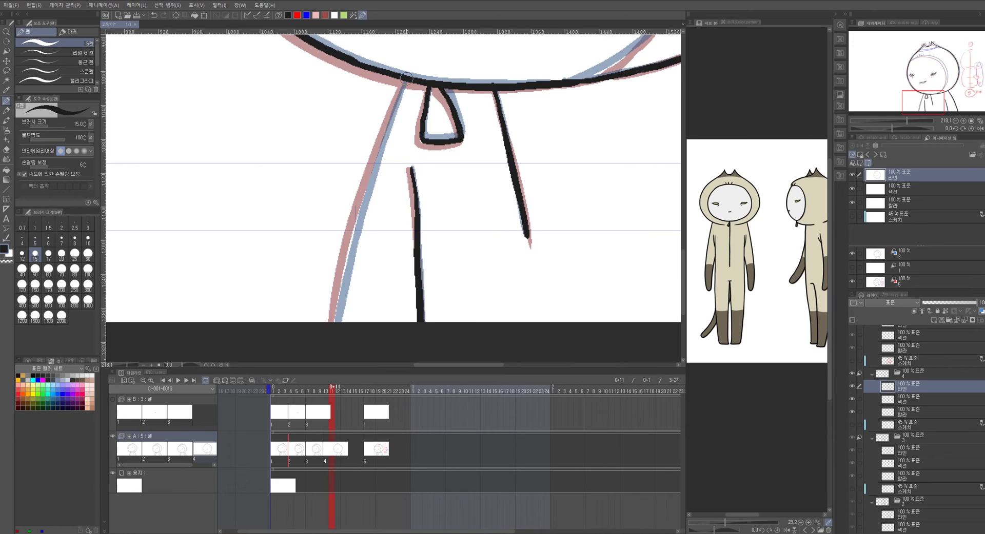
pyautogui.moveTo(404, 77); pyautogui.dragTo(330, 322)
pyautogui.hotkey('ctrl', 'z')
pyautogui.scroll(-5, 510, 205)
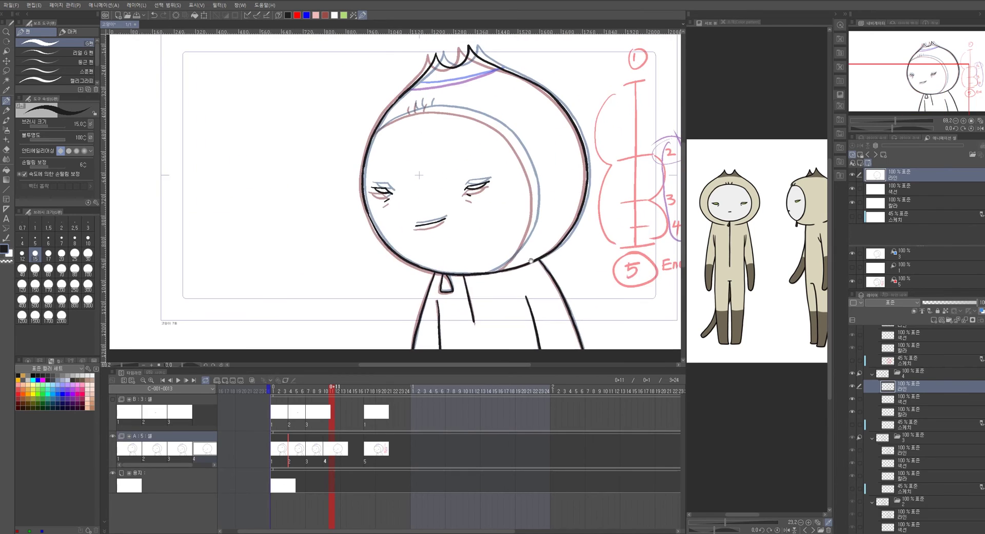
# Ink the face opening's curve from the hood's left outline over the forehead and down the right side, redoing the first stroke
pyautogui.moveTo(548, 191); pyautogui.dragTo(535, 241)
pyautogui.scroll(5, 534, 241)
pyautogui.moveTo(93, 200); pyautogui.dragTo(200, 215)
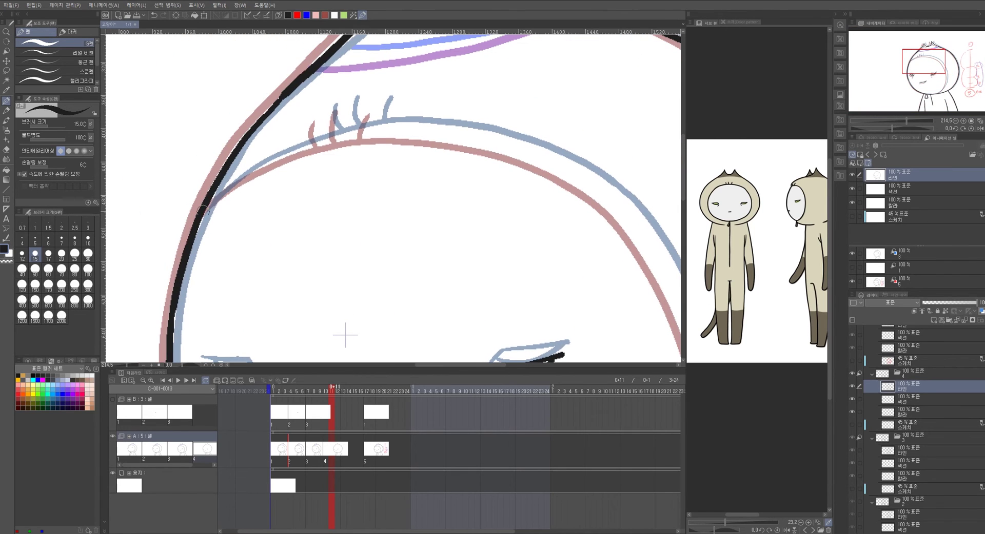
pyautogui.moveTo(236, 185)
pyautogui.mouseDown()
pyautogui.moveTo(352, 133)
pyautogui.moveTo(464, 128)
pyautogui.moveTo(481, 139)
pyautogui.mouseUp()
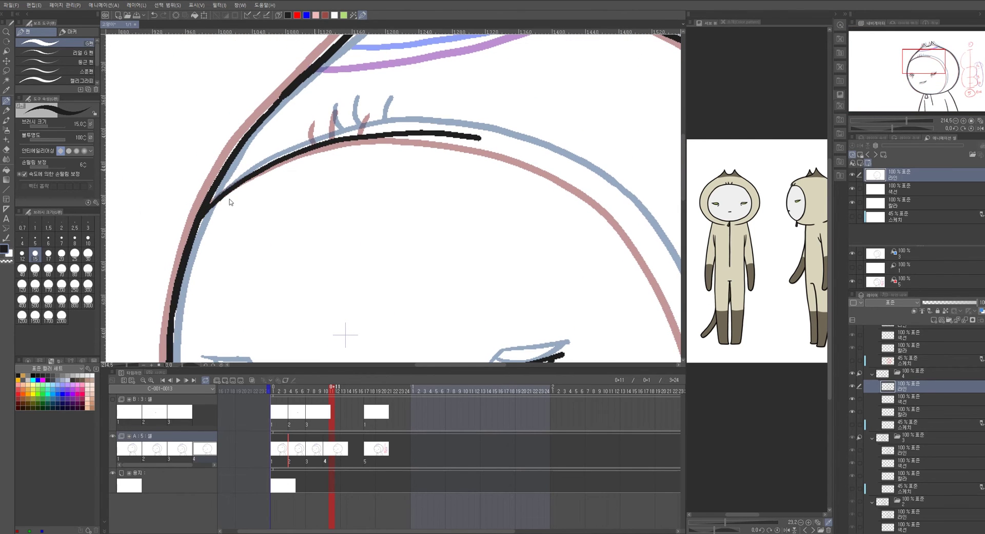
pyautogui.hotkey('ctrl', 'z')
pyautogui.moveTo(209, 204)
pyautogui.mouseDown()
pyautogui.moveTo(255, 169)
pyautogui.moveTo(372, 131)
pyautogui.moveTo(484, 138)
pyautogui.moveTo(558, 164)
pyautogui.mouseUp()
pyautogui.moveTo(626, 212); pyautogui.dragTo(387, 131)
pyautogui.moveTo(314, 77)
pyautogui.mouseDown()
pyautogui.moveTo(392, 129)
pyautogui.moveTo(439, 200)
pyautogui.moveTo(456, 250)
pyautogui.moveTo(446, 142)
pyautogui.moveTo(436, 274)
pyautogui.moveTo(482, 146)
pyautogui.mouseUp()
pyautogui.moveTo(487, 127)
pyautogui.mouseDown()
pyautogui.moveTo(479, 164)
pyautogui.moveTo(441, 221)
pyautogui.moveTo(385, 274)
pyautogui.mouseUp()
# Ink the short hair strokes above the forehead line between the blue and red guides
pyautogui.scroll(10, 386, 274)
pyautogui.hscroll(-3, 391, 236)
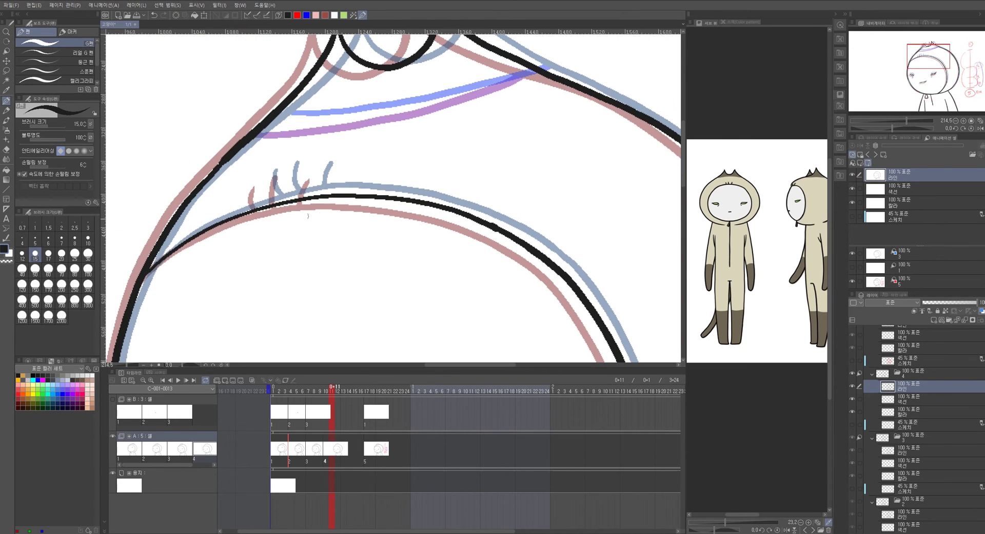
pyautogui.moveTo(286, 174)
pyautogui.mouseDown()
pyautogui.moveTo(292, 200)
pyautogui.moveTo(313, 189)
pyautogui.moveTo(316, 171)
pyautogui.moveTo(269, 205)
pyautogui.moveTo(256, 180)
pyautogui.moveTo(343, 173)
pyautogui.mouseUp()
# Draw the blue colour-boundary line across the hood on cell 4's colour-line layer (색선), from the left outline to the right
pyautogui.click(904, 191)
pyautogui.scroll(3, 335, 164)
pyautogui.hscroll(1, 335, 165)
pyautogui.hotkey('ctrl', 'z')
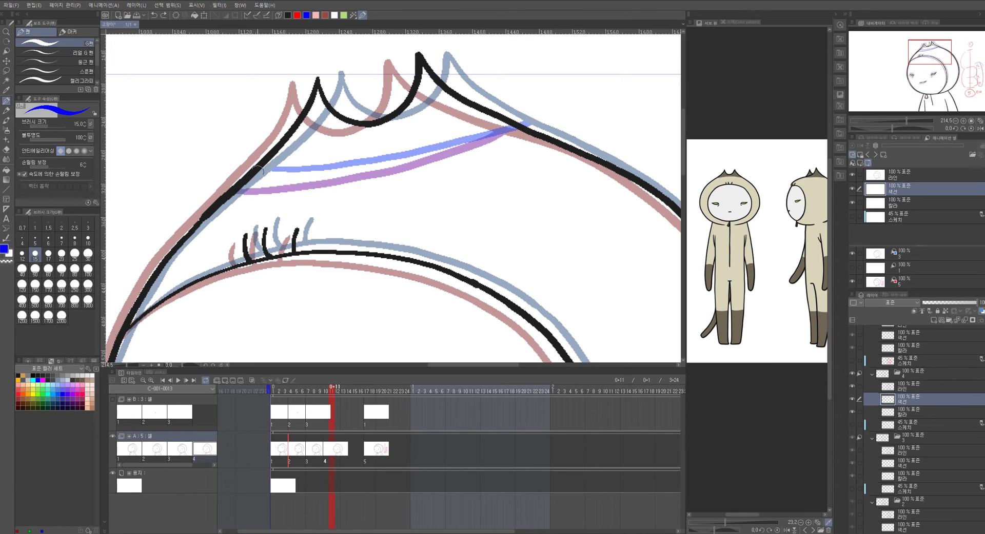
pyautogui.moveTo(250, 180)
pyautogui.mouseDown()
pyautogui.moveTo(388, 167)
pyautogui.moveTo(519, 127)
pyautogui.mouseUp()
pyautogui.scroll(-5, 512, 218)
pyautogui.scroll(2, 512, 219)
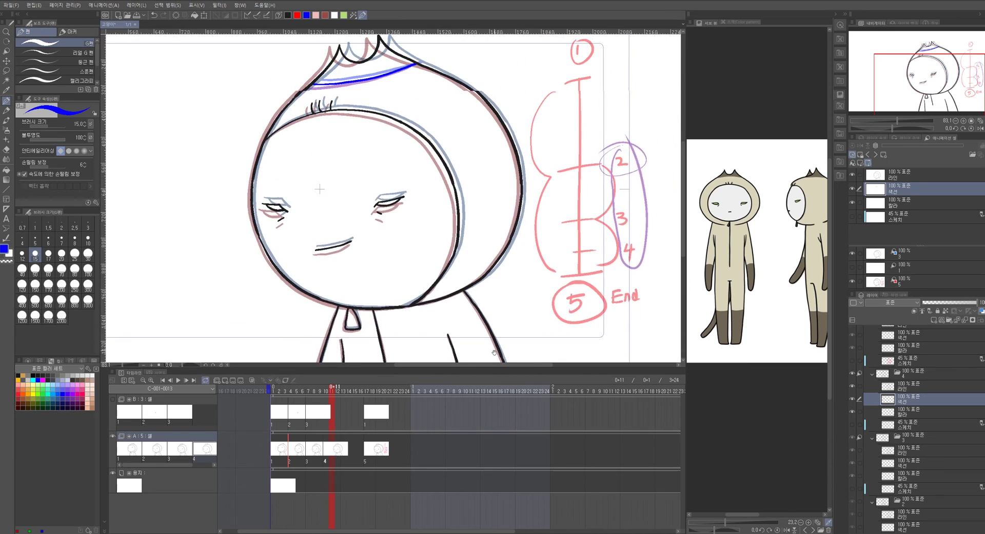
# Check the drawings through cell 5 on the timeline, and move track B's second cell 1 clip directly after cell 3
pyautogui.scroll(-3, 508, 274)
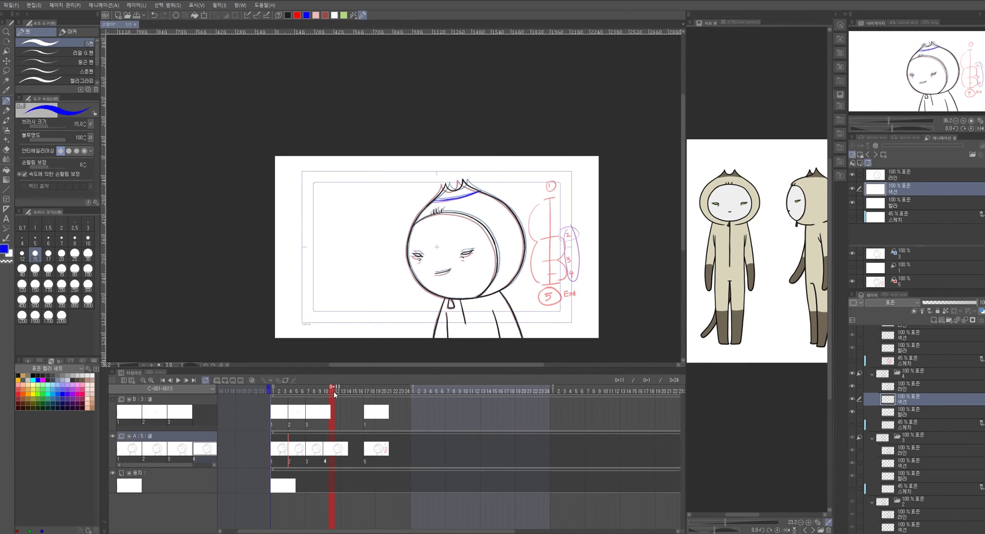
pyautogui.moveTo(337, 394); pyautogui.dragTo(366, 392)
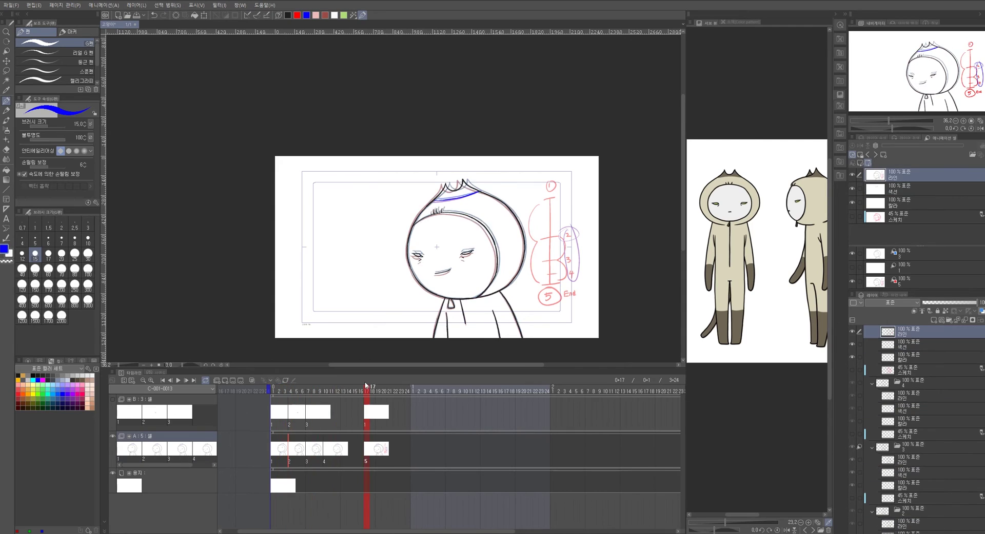
pyautogui.moveTo(366, 392); pyautogui.dragTo(331, 412)
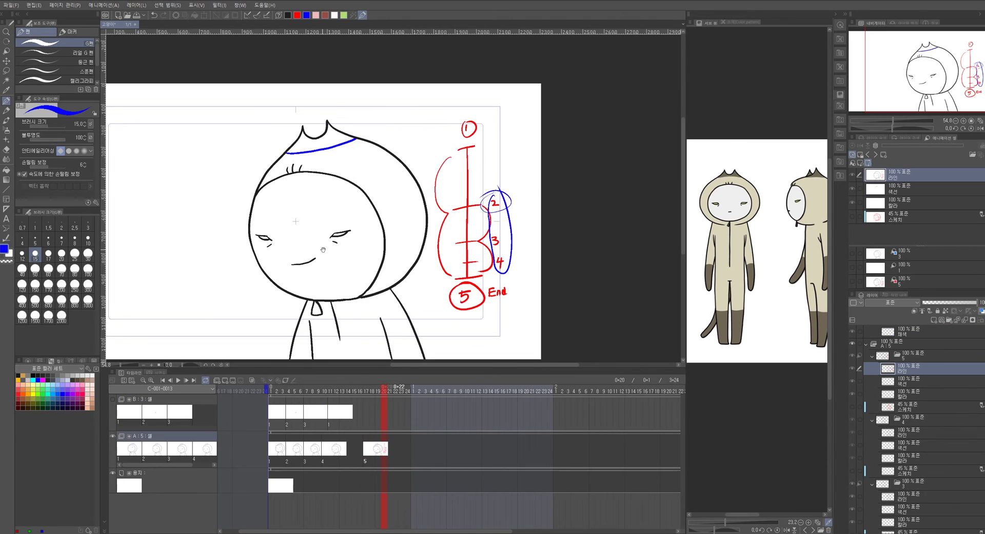
# Lasso the numbered timing chart beside the head on cell 5's line layer (라인), delete it, and clear the selection
pyautogui.scroll(-3, 324, 249)
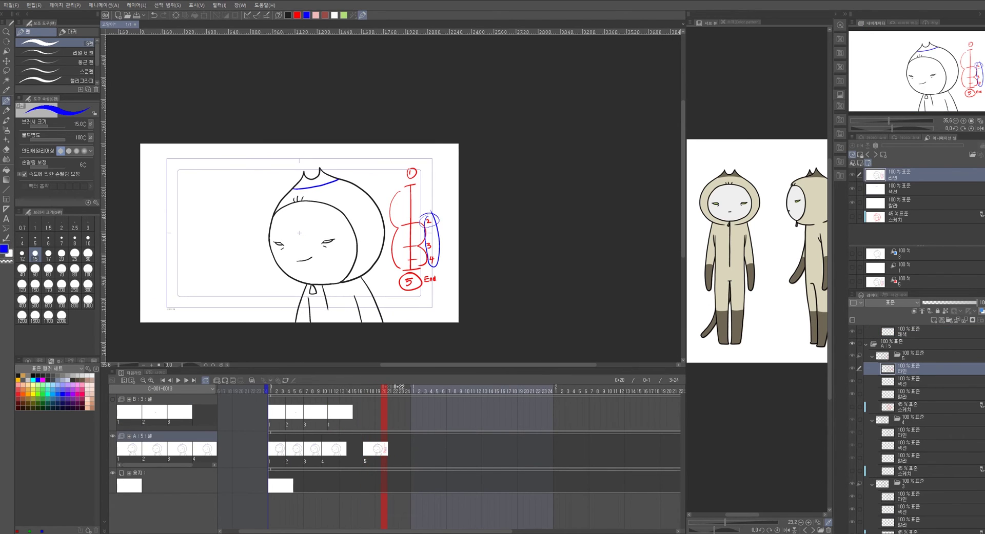
pyautogui.click(7, 71)
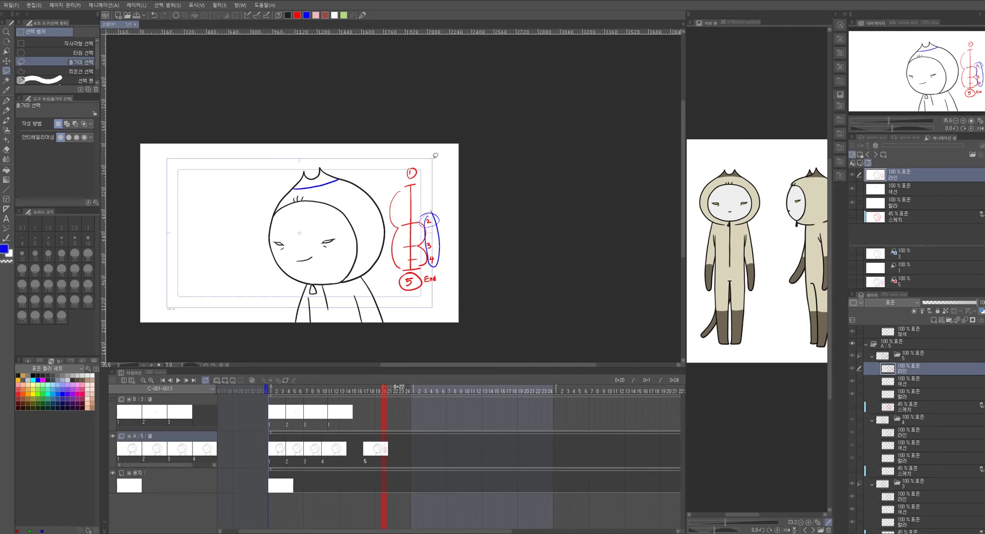
pyautogui.moveTo(437, 167); pyautogui.dragTo(398, 162)
pyautogui.moveTo(388, 261); pyautogui.dragTo(452, 164)
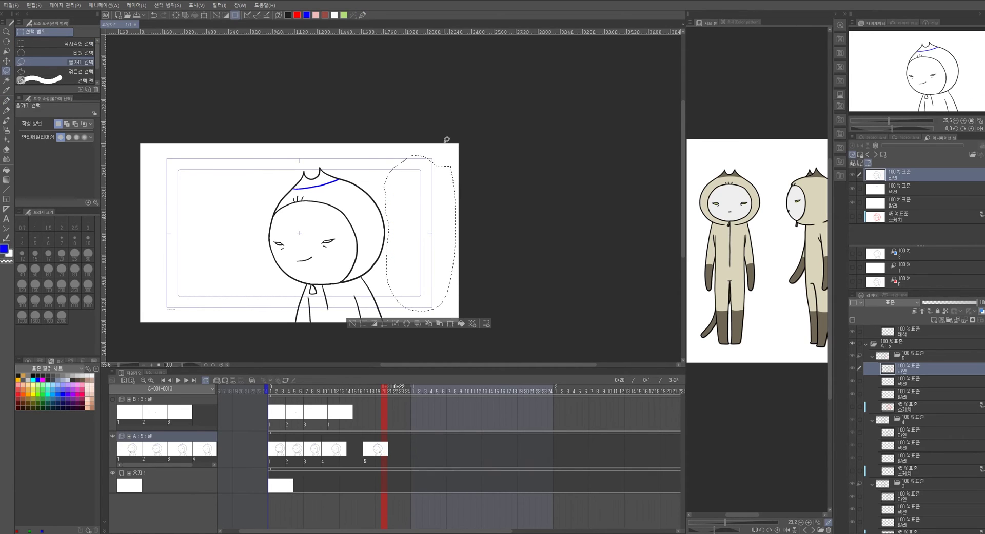
pyautogui.hotkey('ctrl', 'd')
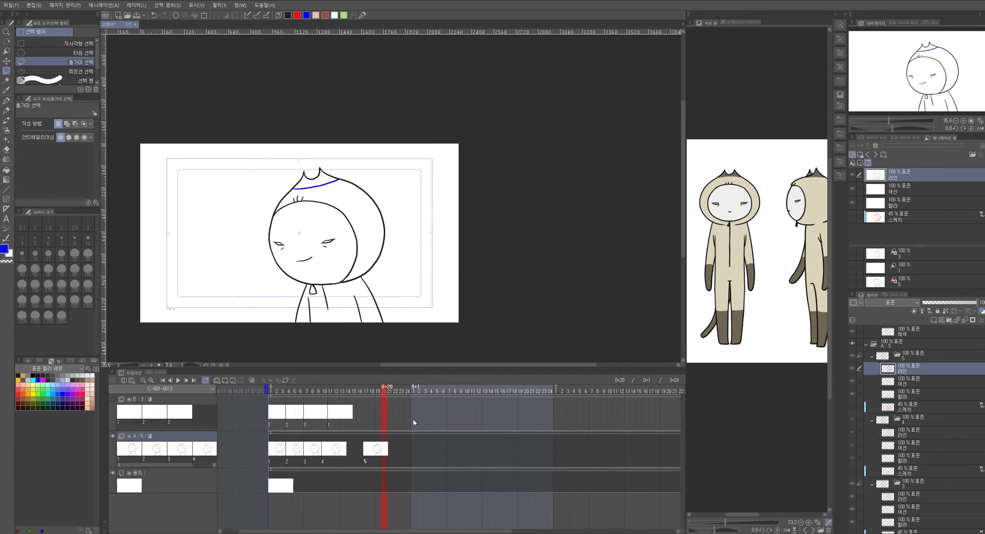
# Add three new animation cells to track B at frames 0+17, 0+23 and 1+5
pyautogui.click(332, 417)
pyautogui.moveTo(344, 393); pyautogui.dragTo(370, 395)
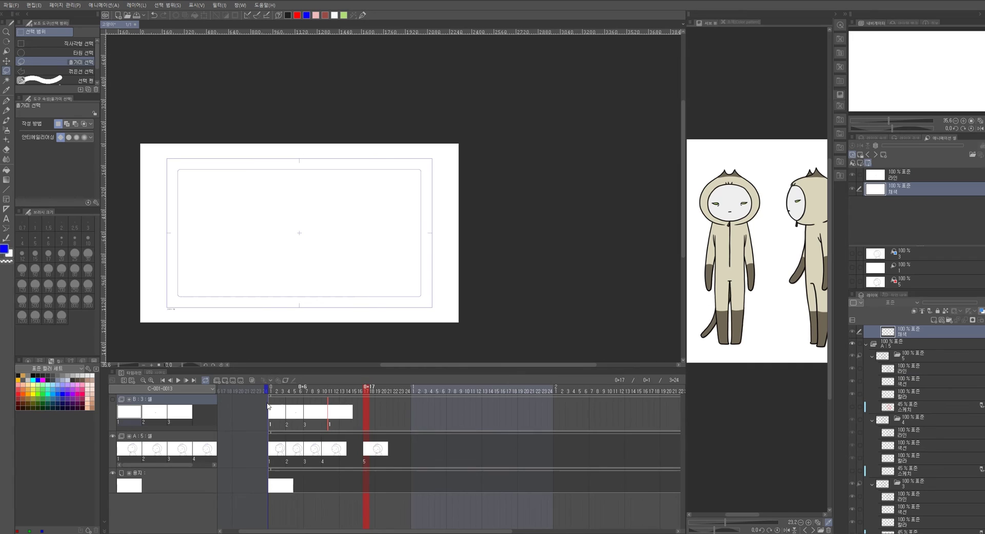
pyautogui.click(225, 380)
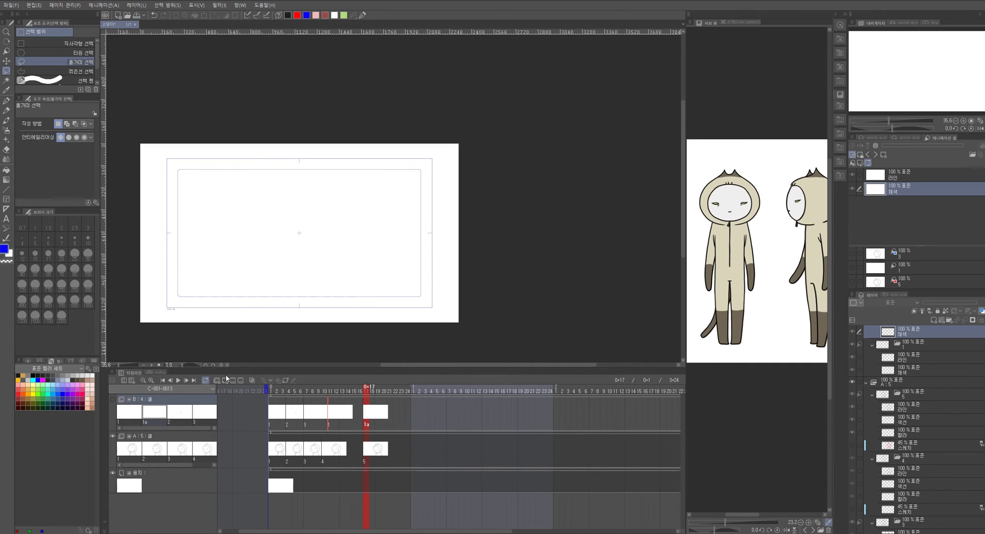
pyautogui.click(225, 382)
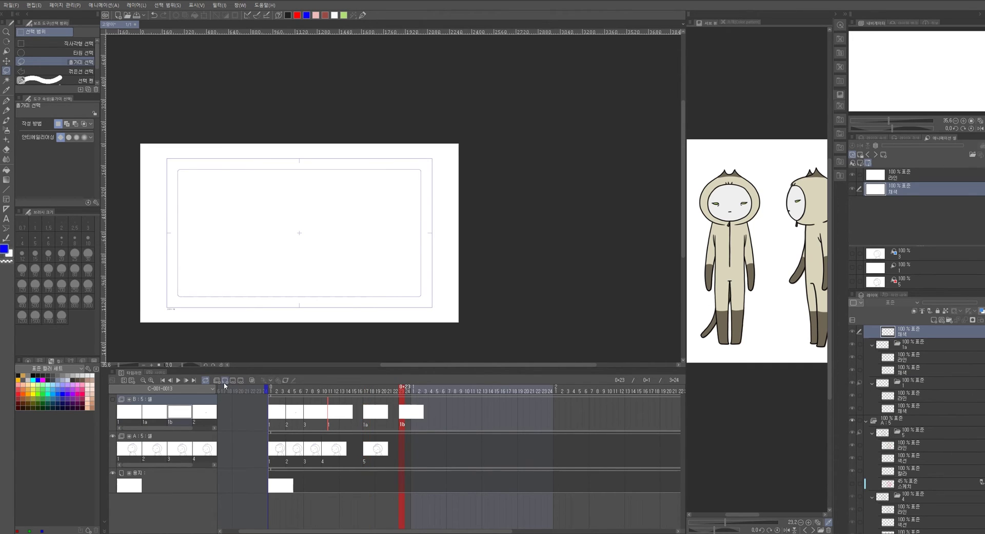
pyautogui.click(226, 380)
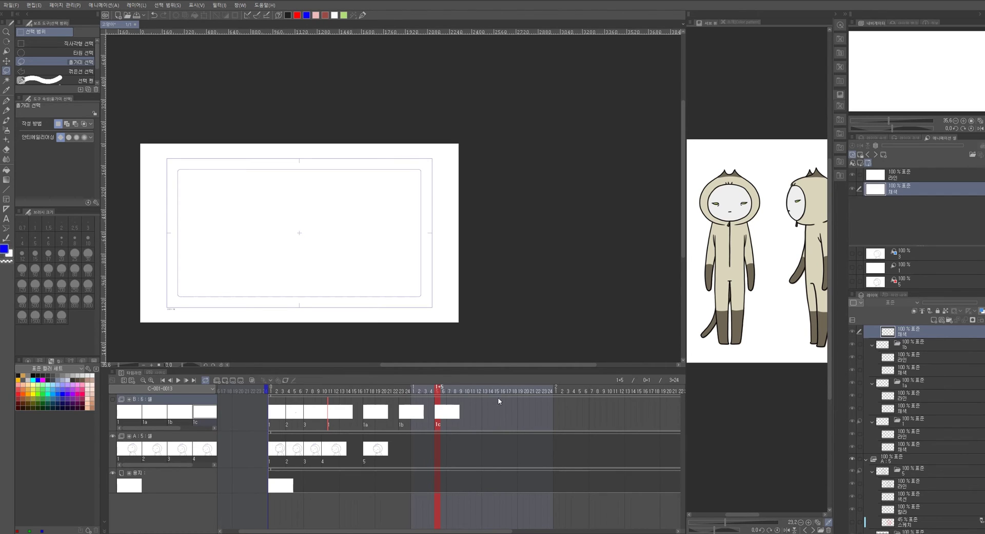
# Renumber track B's cells in timeline order and check the new cells 4, 5 and 6
pyautogui.click(383, 416)
pyautogui.click(450, 415)
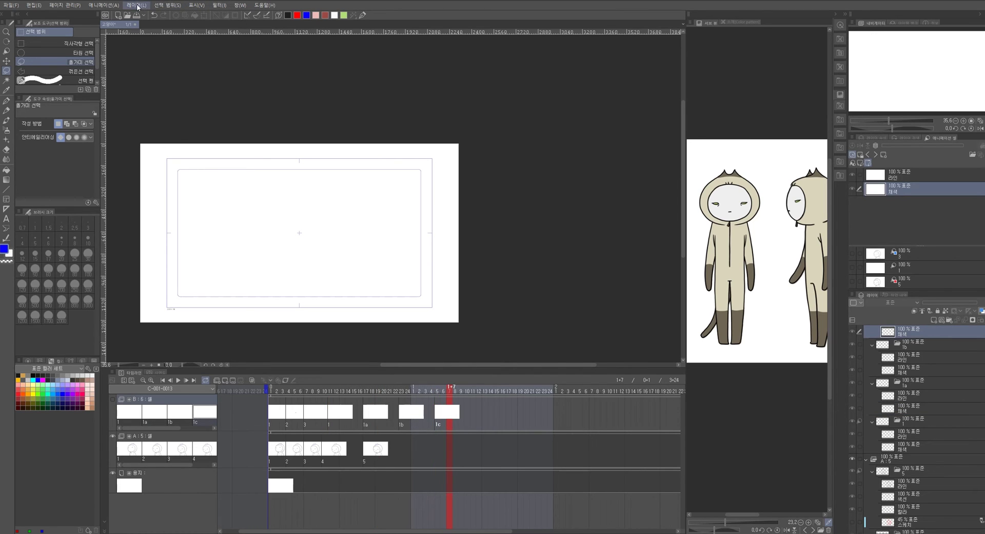
pyautogui.click(104, 6)
pyautogui.moveTo(165, 34)
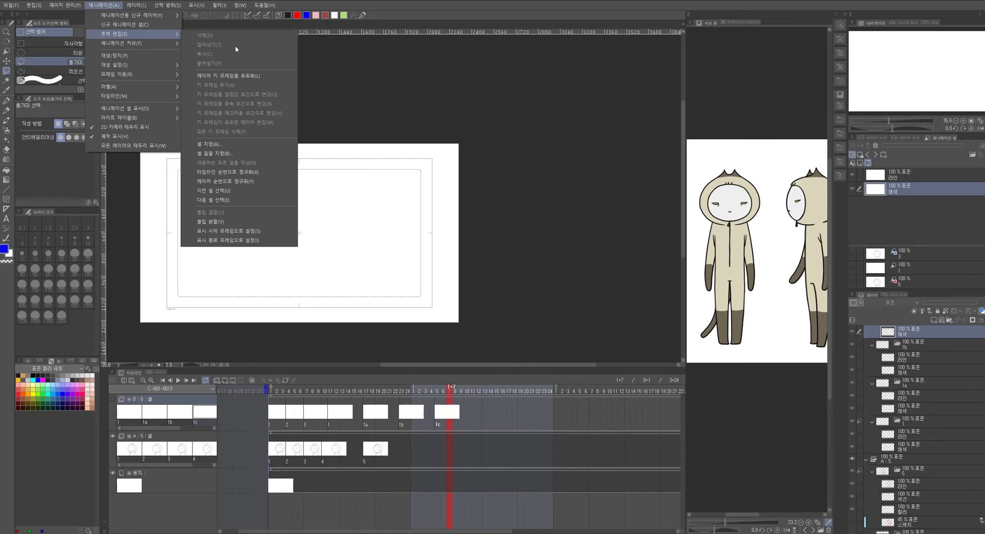
pyautogui.click(258, 171)
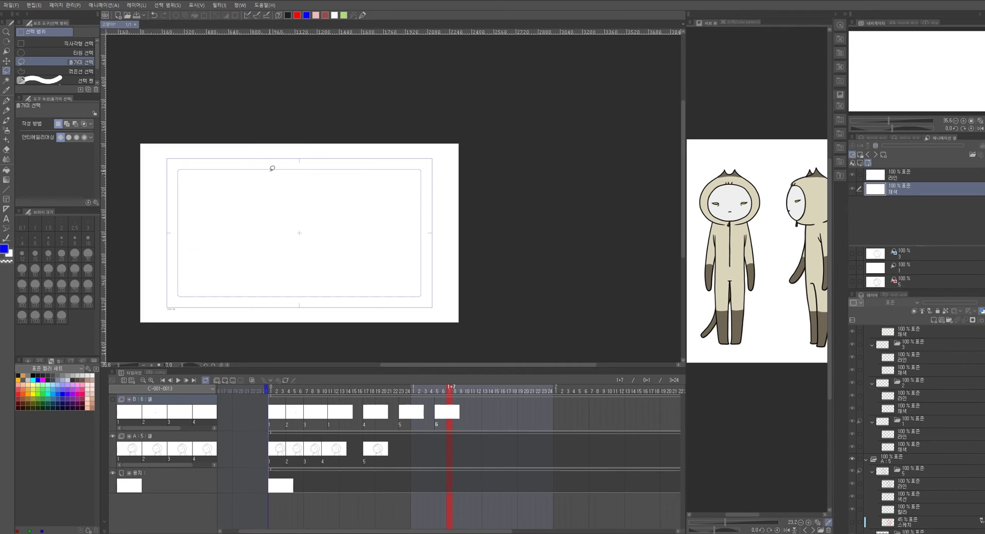
pyautogui.click(408, 412)
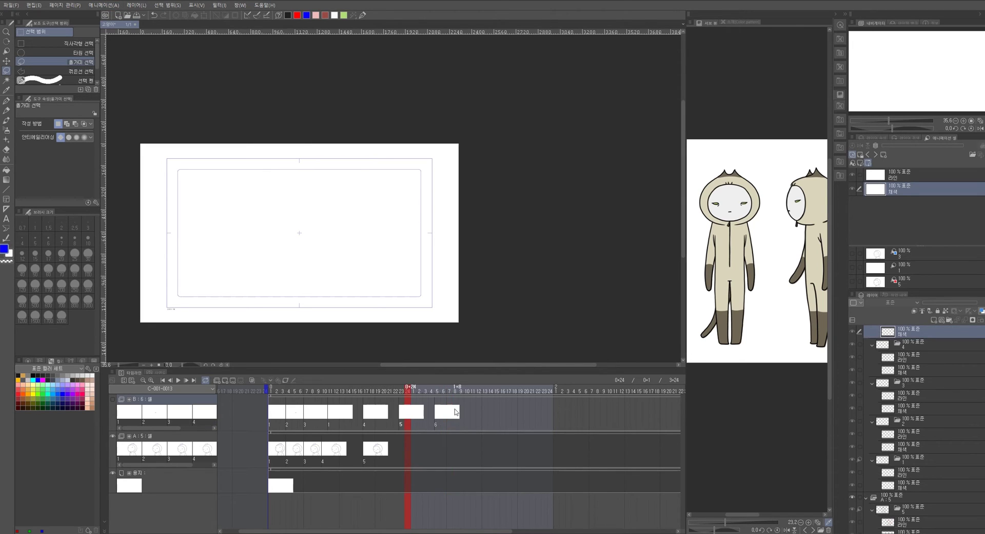
pyautogui.click(373, 412)
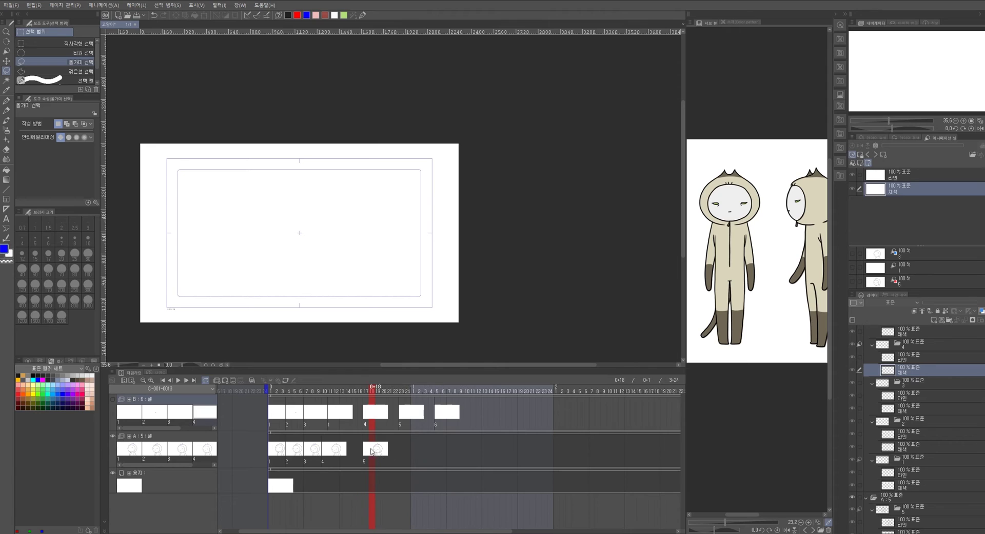
pyautogui.click(413, 413)
pyautogui.click(447, 413)
# Lasso the mouth on the line layer (라인) of track A's cell 5 and cut it out
pyautogui.click(378, 450)
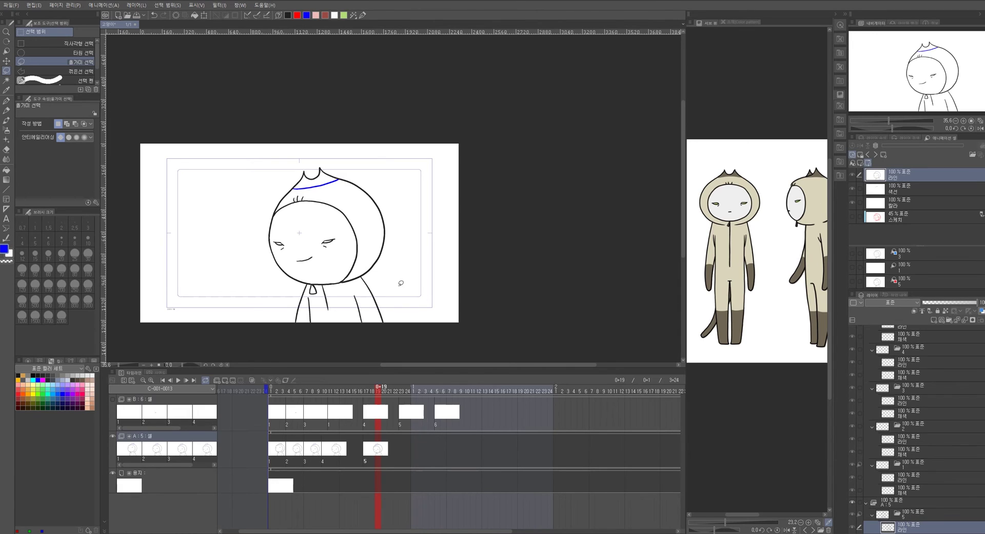
pyautogui.scroll(-4, 918, 431)
pyautogui.click(913, 416)
pyautogui.click(903, 430)
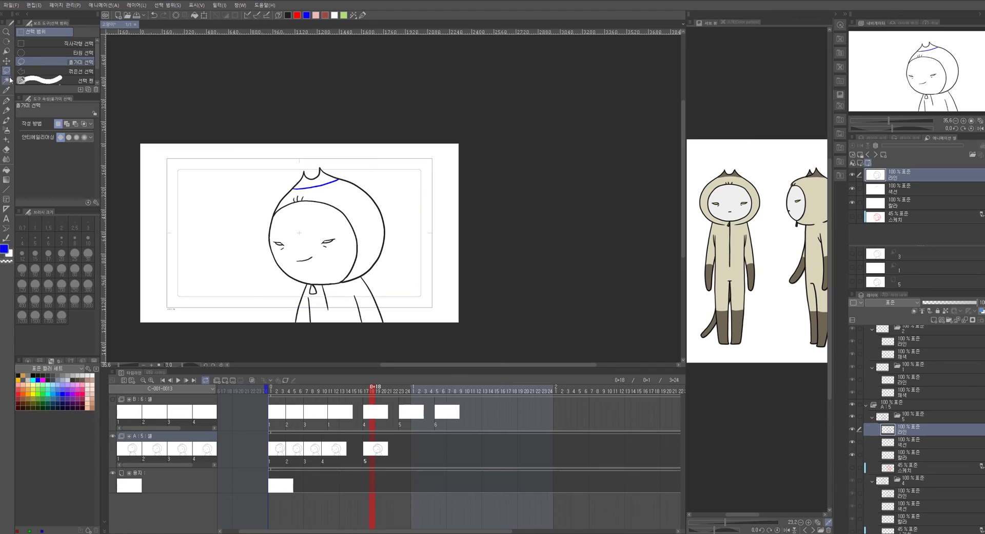
pyautogui.moveTo(318, 246)
pyautogui.mouseDown()
pyautogui.moveTo(295, 265)
pyautogui.moveTo(315, 243)
pyautogui.mouseUp()
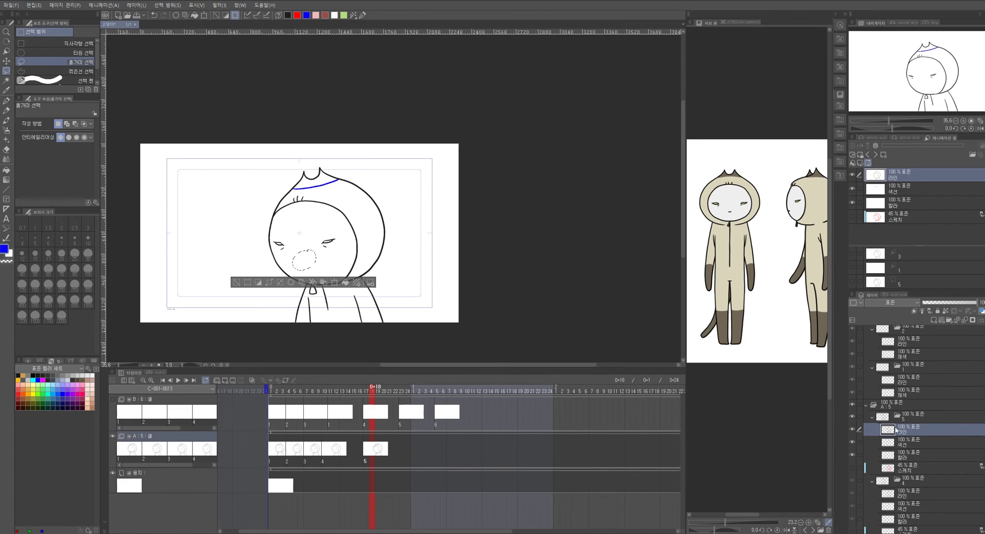
# Paste the mouth into track B's cell 4, clear the selection, and make track B visible
pyautogui.scroll(5, 941, 399)
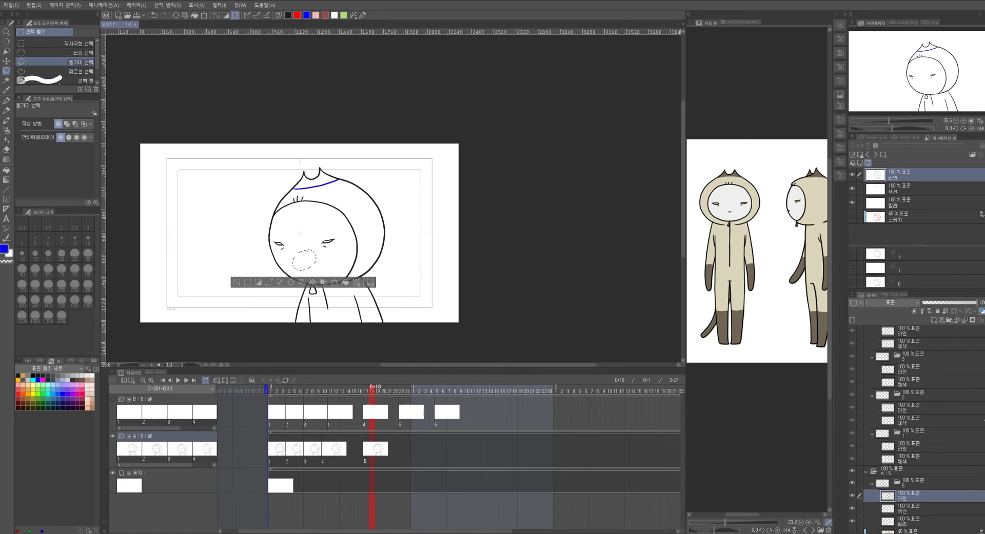
pyautogui.scroll(2, 980, 404)
pyautogui.click(925, 360)
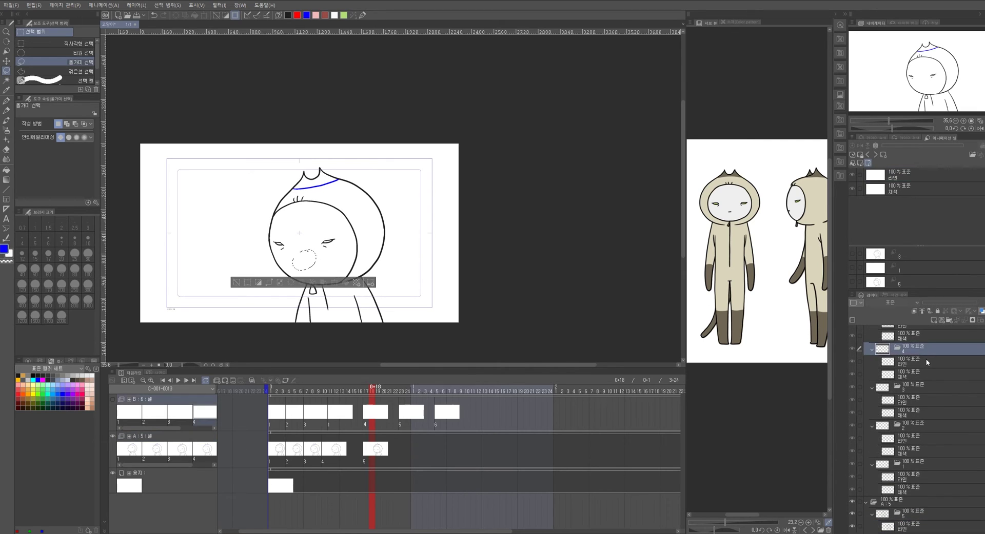
pyautogui.hotkey('ctrl', 'c')
pyautogui.hotkey('ctrl', 'v')
pyautogui.hotkey('ctrl', 'd')
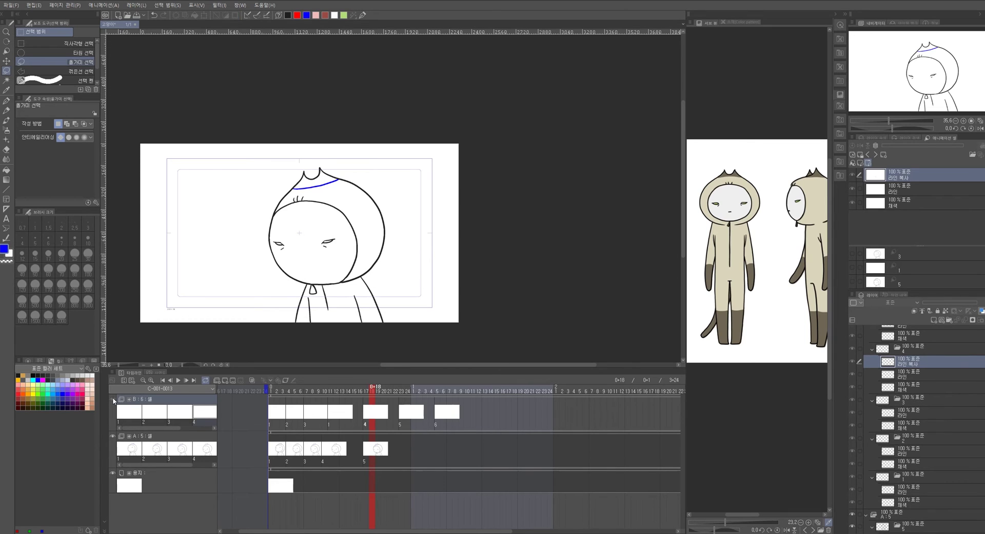
pyautogui.click(113, 400)
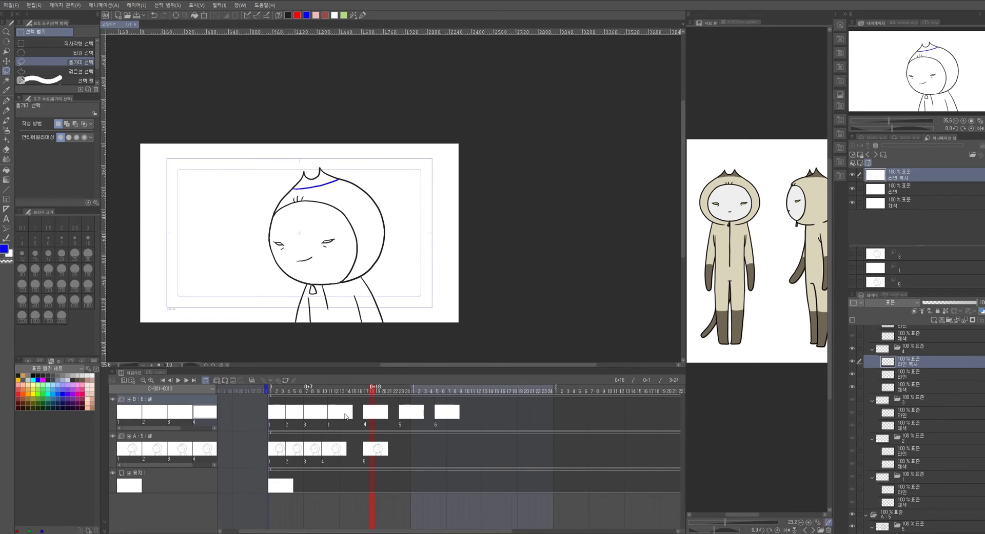
# Merge the pasted mouth layer with the line layer in track B's cell 4 and name the result 라인
pyautogui.keyDown('ctrl'); pyautogui.click(919, 375); pyautogui.keyUp('ctrl')
pyautogui.rightClick(926, 363)
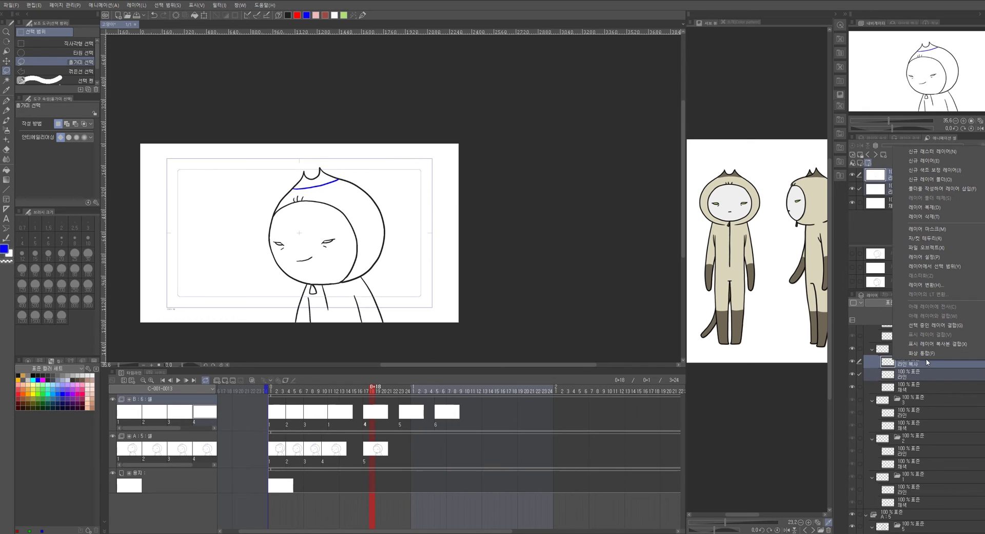
pyautogui.click(945, 324)
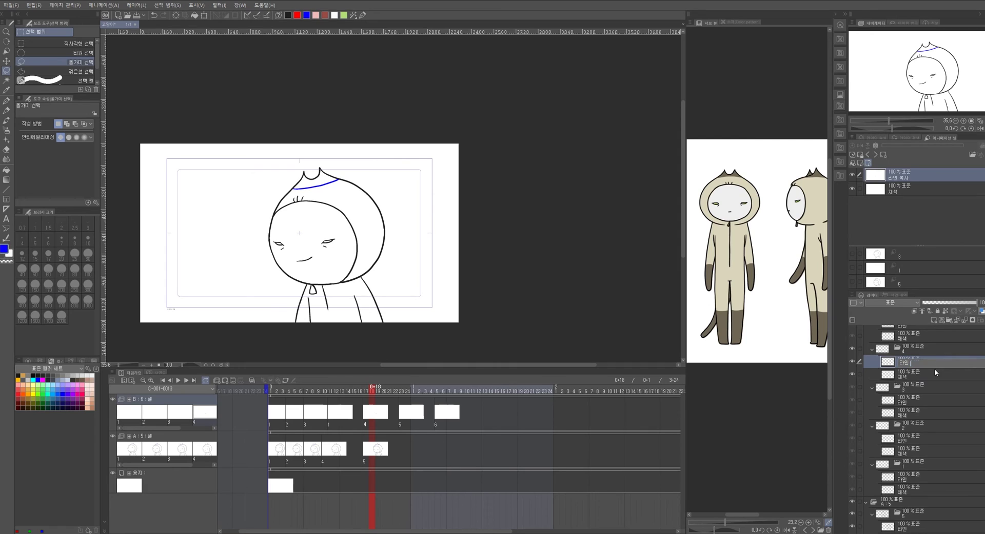
pyautogui.press('Return')
# Toggle track B's visibility to check the separated mouth, and look through the frames of cells 5 and 6
pyautogui.click(113, 400)
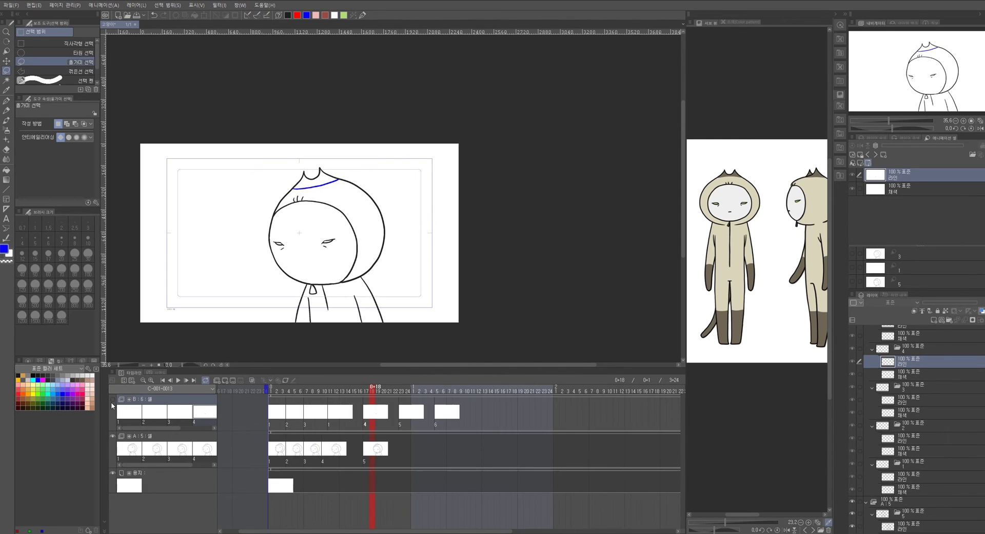
pyautogui.click(113, 400)
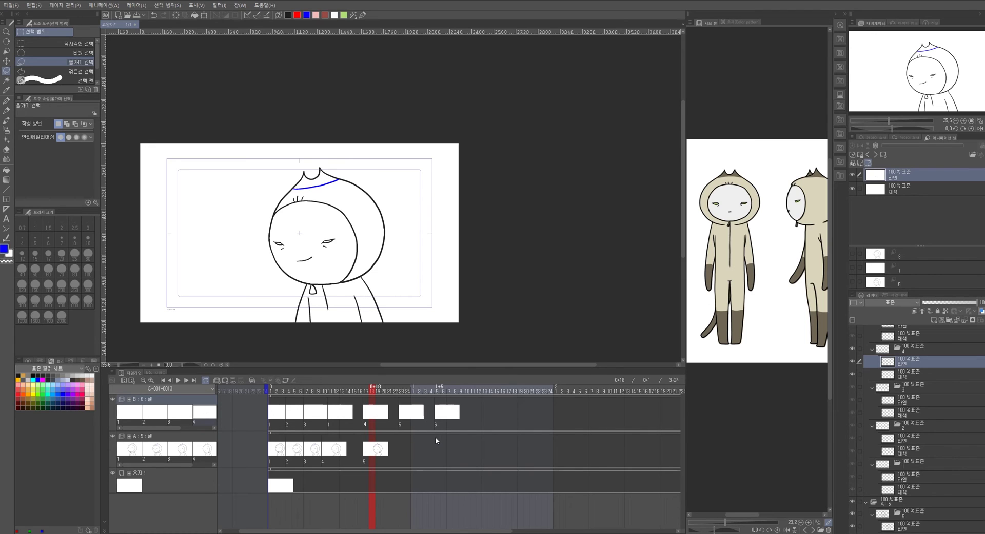
pyautogui.click(408, 397)
pyautogui.click(442, 402)
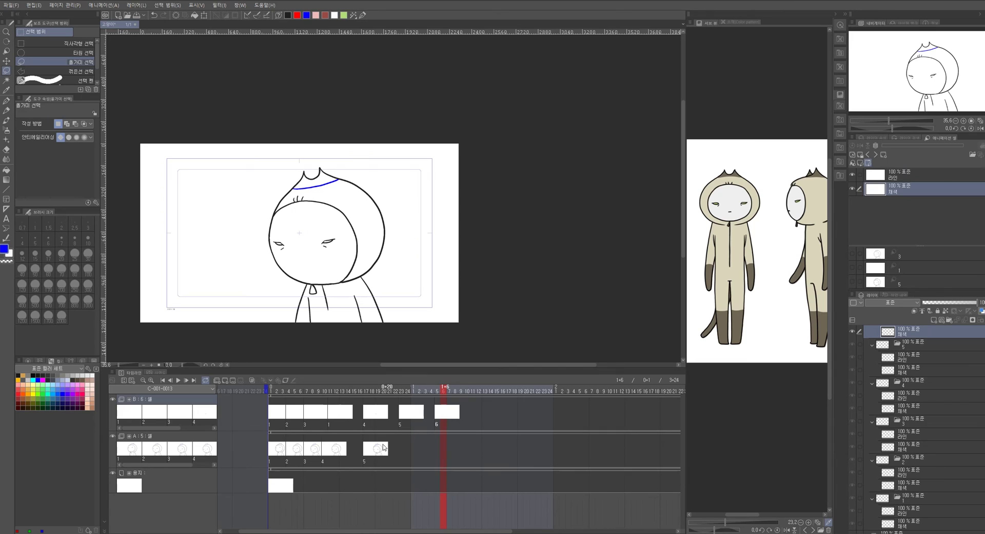
# Replace cell 1 on the light table with track B's cell 4
pyautogui.click(910, 385)
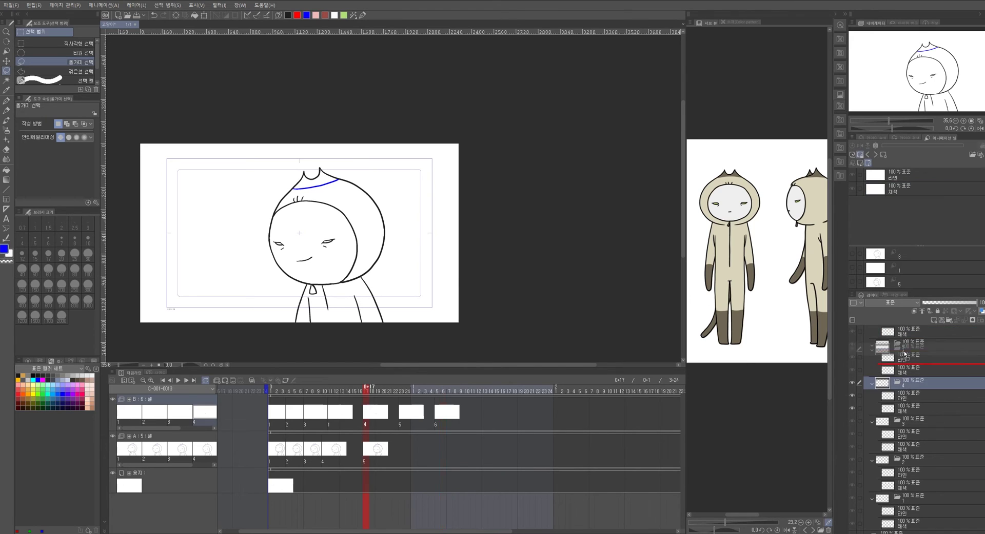
pyautogui.click(909, 269)
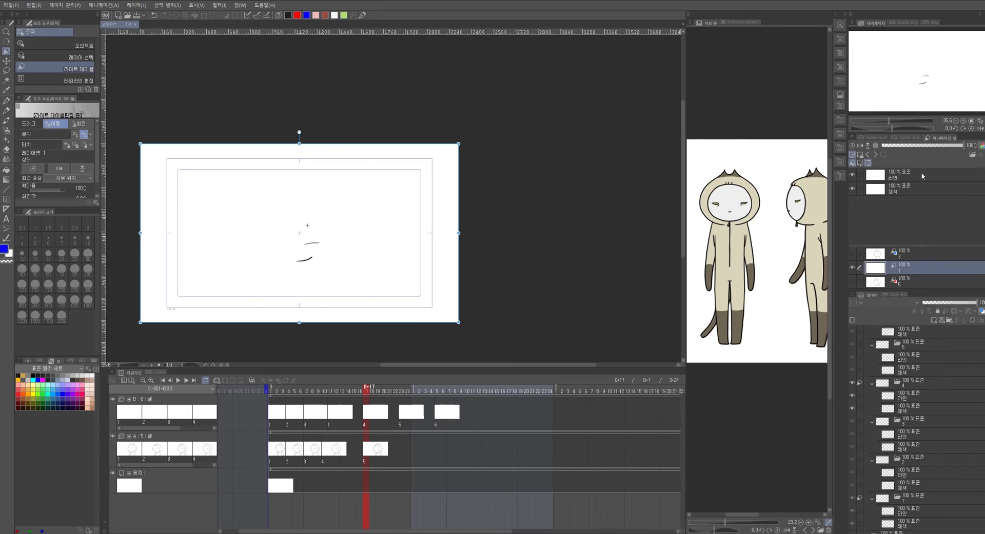
pyautogui.click(876, 155)
pyautogui.click(877, 155)
pyautogui.click(877, 155)
# Go to track B's cell 6 and show the red light table guide of the head from cell 5
pyautogui.click(447, 394)
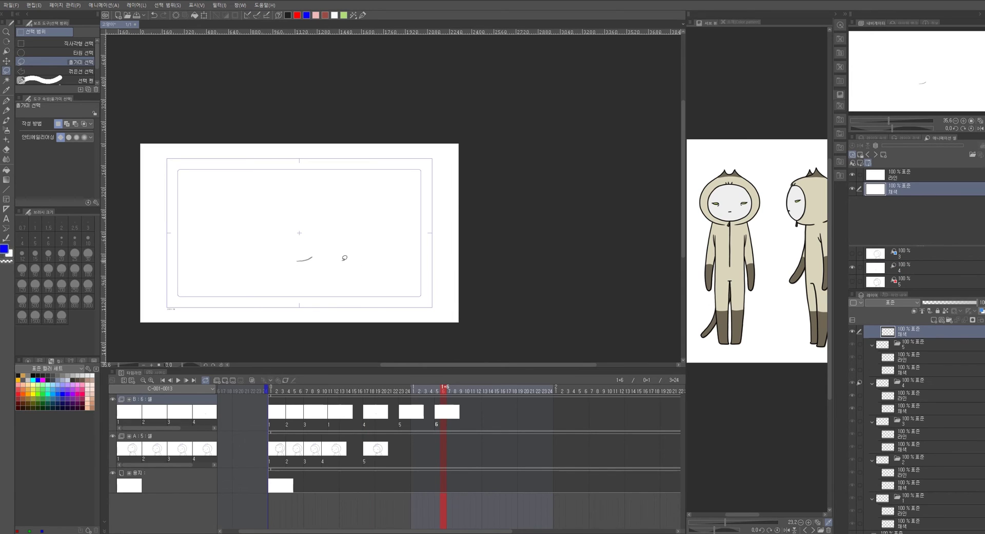
pyautogui.moveTo(320, 265); pyautogui.dragTo(435, 265)
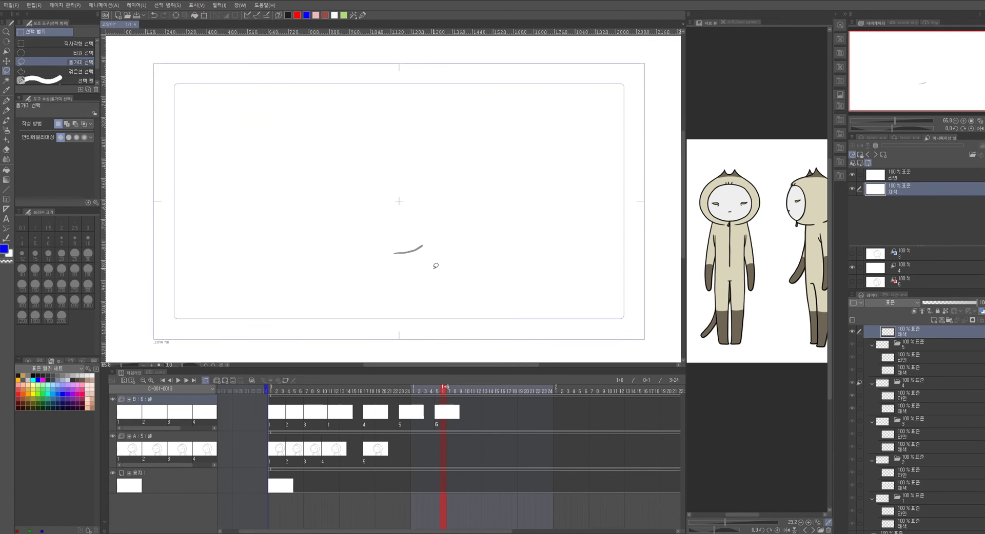
pyautogui.click(852, 281)
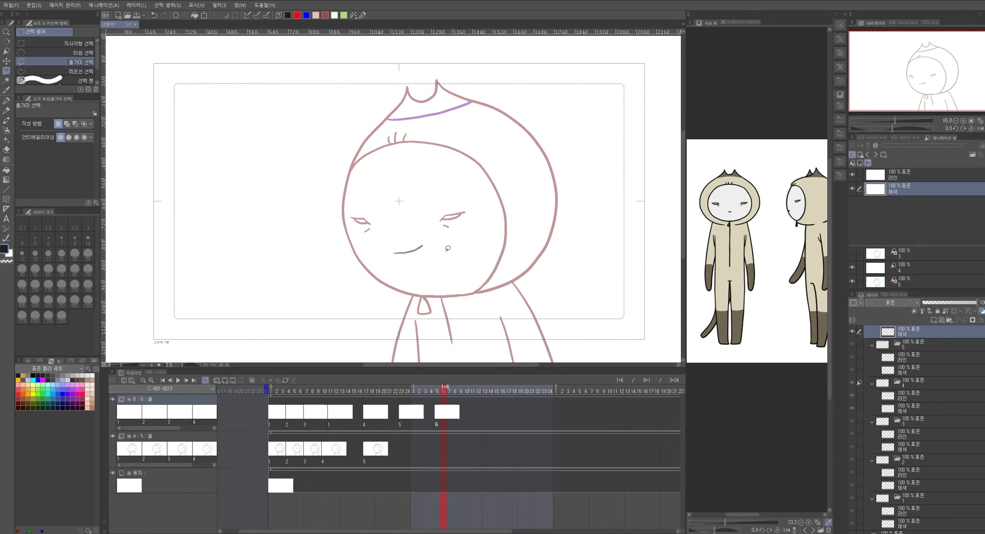
pyautogui.moveTo(447, 269); pyautogui.dragTo(464, 268)
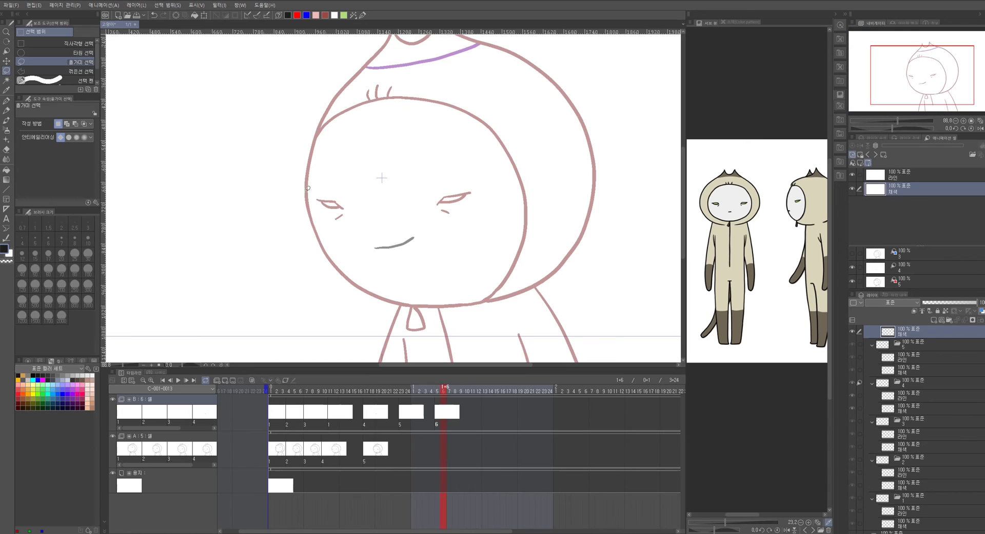
# Draw a black open smiling mouth with a teeth line over the closed-mouth guide on cell 6, redoing failed strokes
pyautogui.click(7, 100)
pyautogui.scroll(3, 441, 243)
pyautogui.moveTo(345, 245); pyautogui.dragTo(406, 222)
pyautogui.hotkey('ctrl', 'z')
pyautogui.moveTo(343, 247)
pyautogui.mouseDown()
pyautogui.moveTo(402, 226)
pyautogui.moveTo(394, 254)
pyautogui.mouseUp()
pyautogui.moveTo(366, 259)
pyautogui.mouseDown()
pyautogui.moveTo(386, 259)
pyautogui.moveTo(352, 254)
pyautogui.moveTo(393, 255)
pyautogui.moveTo(399, 243)
pyautogui.moveTo(362, 254)
pyautogui.mouseUp()
pyautogui.hotkey('ctrl', 'z')
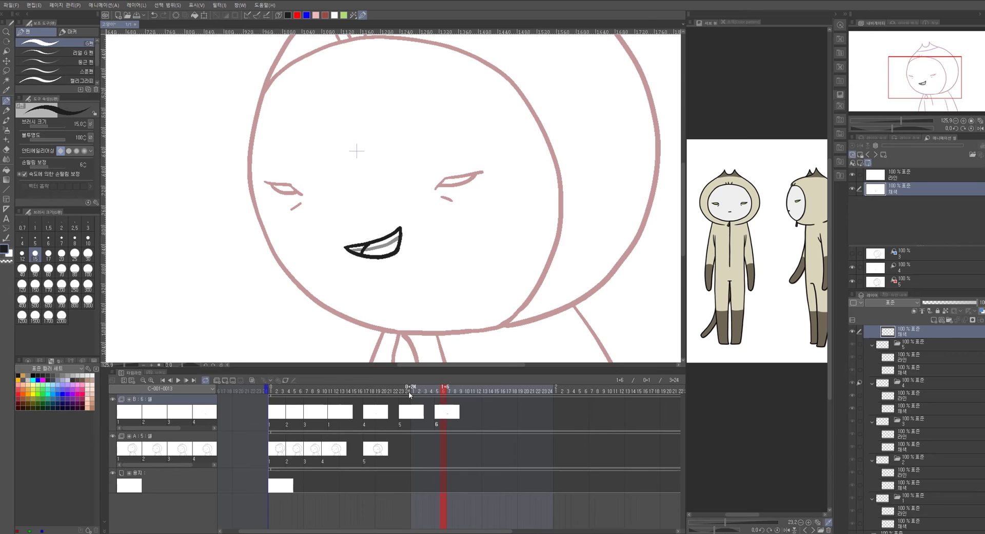
# Go to track B's cell 5 and replace the light table's red head guide with cell 6's open mouth
pyautogui.click(408, 390)
pyautogui.press('Right')
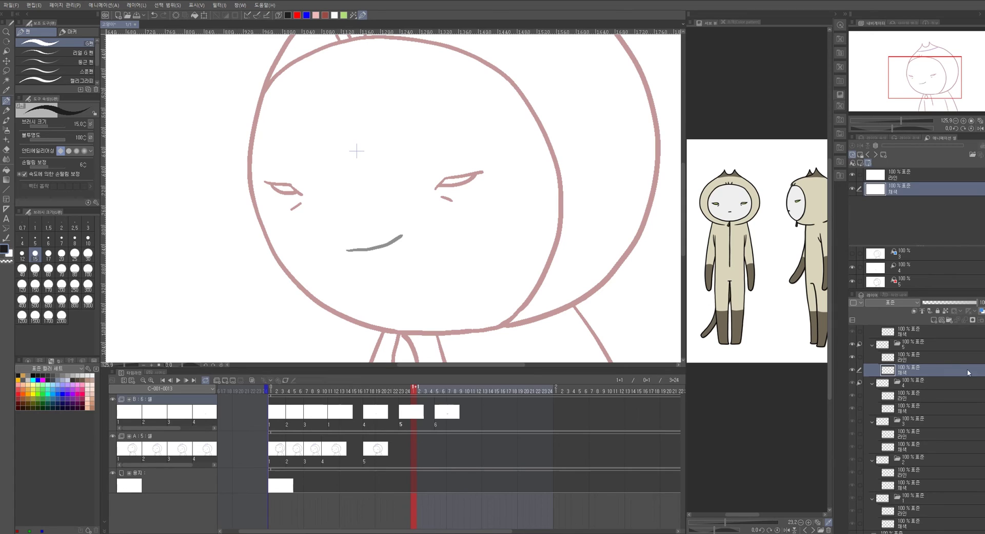
pyautogui.scroll(2, 919, 390)
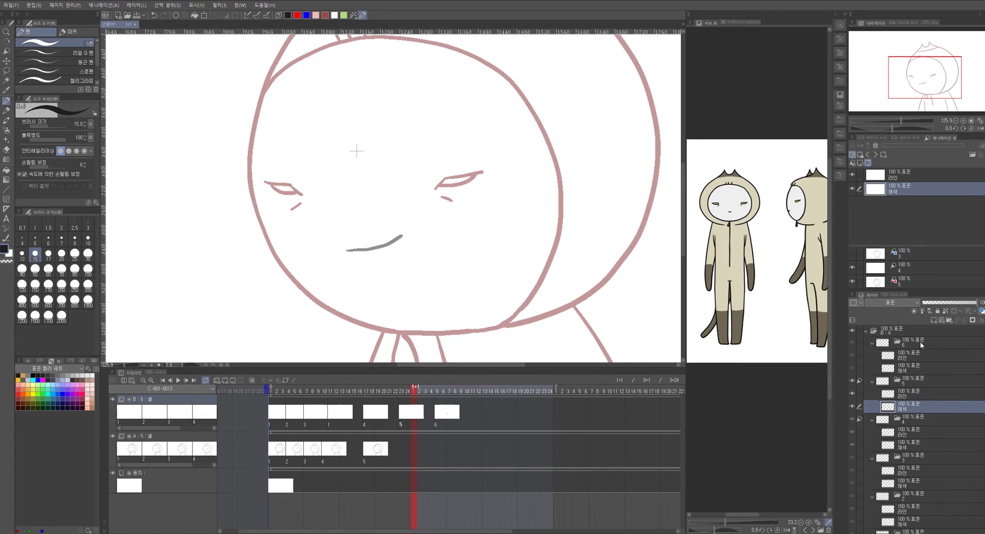
pyautogui.moveTo(883, 341); pyautogui.dragTo(906, 281)
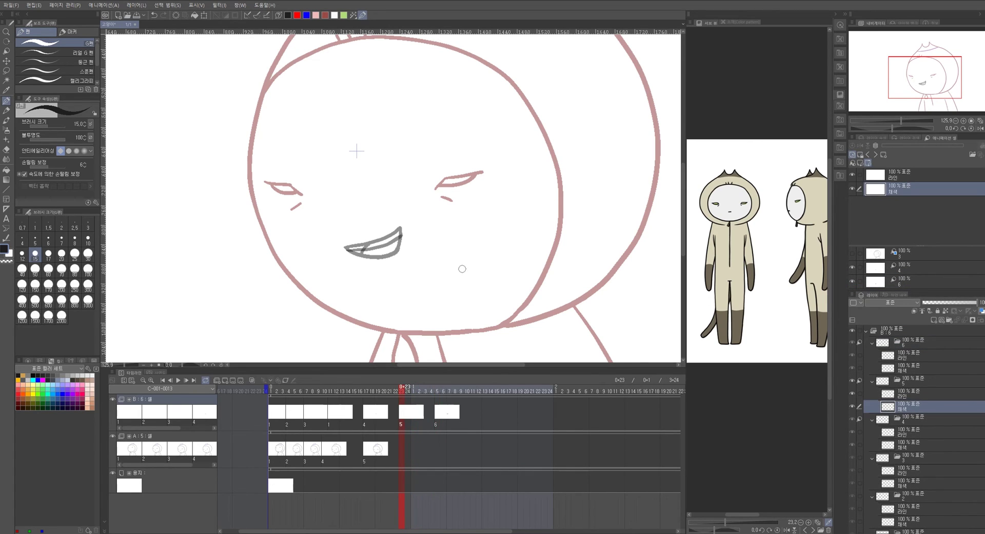
# Draw the black half-open mouth on track B's cell 5 over the open-mouth guide, redoing the failed stroke
pyautogui.scroll(2, 413, 251)
pyautogui.moveTo(273, 245)
pyautogui.mouseDown()
pyautogui.moveTo(326, 237)
pyautogui.moveTo(385, 202)
pyautogui.mouseUp()
pyautogui.hotkey('ctrl', 'z')
pyautogui.moveTo(274, 245)
pyautogui.mouseDown()
pyautogui.moveTo(327, 238)
pyautogui.moveTo(383, 209)
pyautogui.moveTo(381, 227)
pyautogui.moveTo(286, 251)
pyautogui.moveTo(325, 256)
pyautogui.moveTo(377, 236)
pyautogui.mouseUp()
pyautogui.hotkey('ctrl', '0')
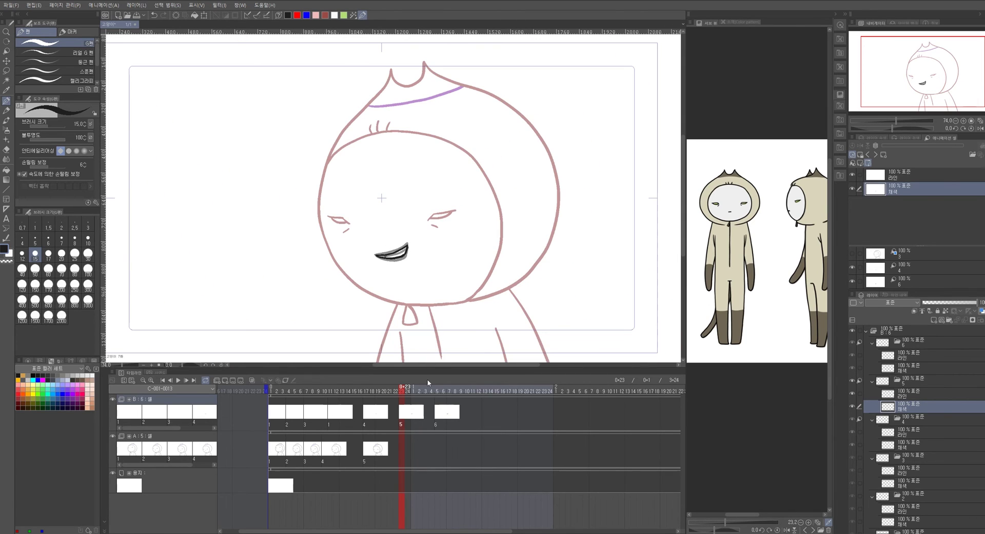
# Go to frame 0+2 and hide the light table's guides of cells 4 and 6
pyautogui.moveTo(428, 383)
pyautogui.mouseDown()
pyautogui.moveTo(399, 385)
pyautogui.moveTo(448, 385)
pyautogui.moveTo(430, 385)
pyautogui.mouseUp()
pyautogui.click(417, 389)
pyautogui.click(276, 392)
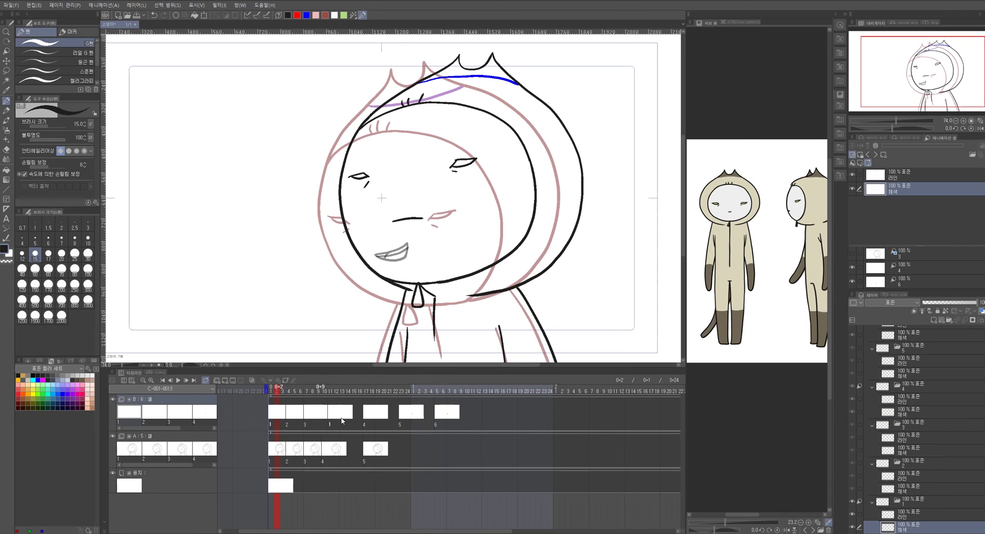
pyautogui.click(852, 267)
pyautogui.click(851, 281)
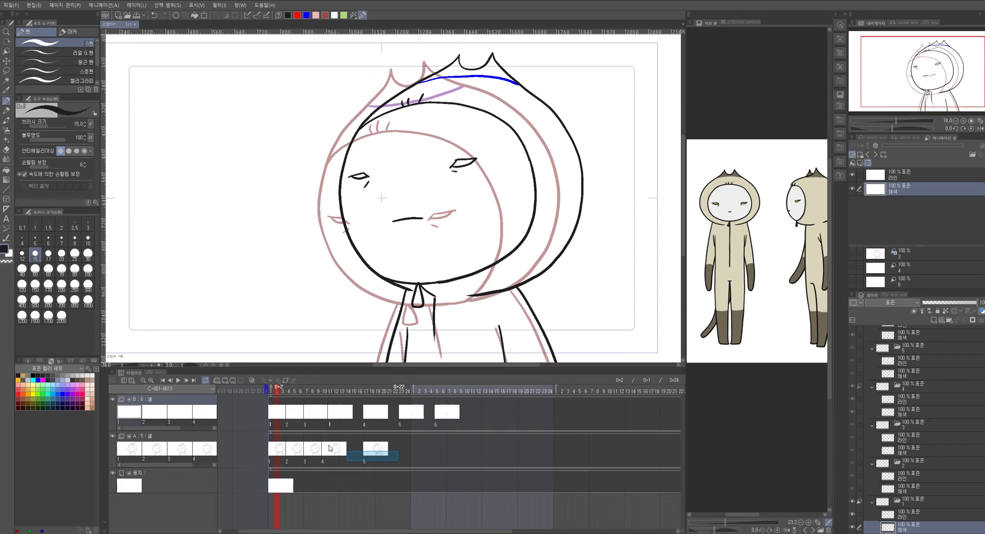
# Move track A's cells 2 to 5 so cell 2 starts at frame 1+13, and place cell 5 directly after cell 4
pyautogui.moveTo(337, 450); pyautogui.dragTo(276, 431)
pyautogui.click(287, 445)
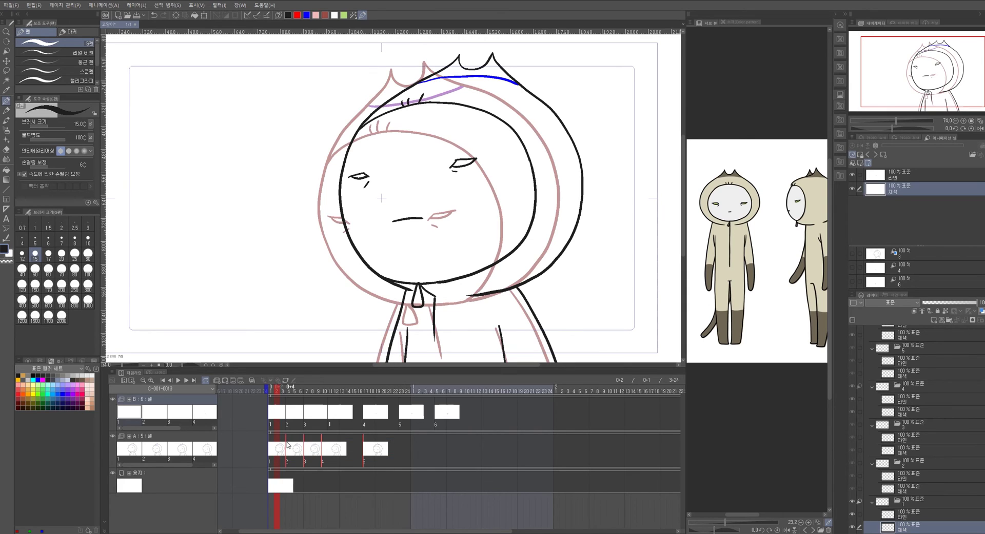
pyautogui.moveTo(288, 445); pyautogui.dragTo(485, 450)
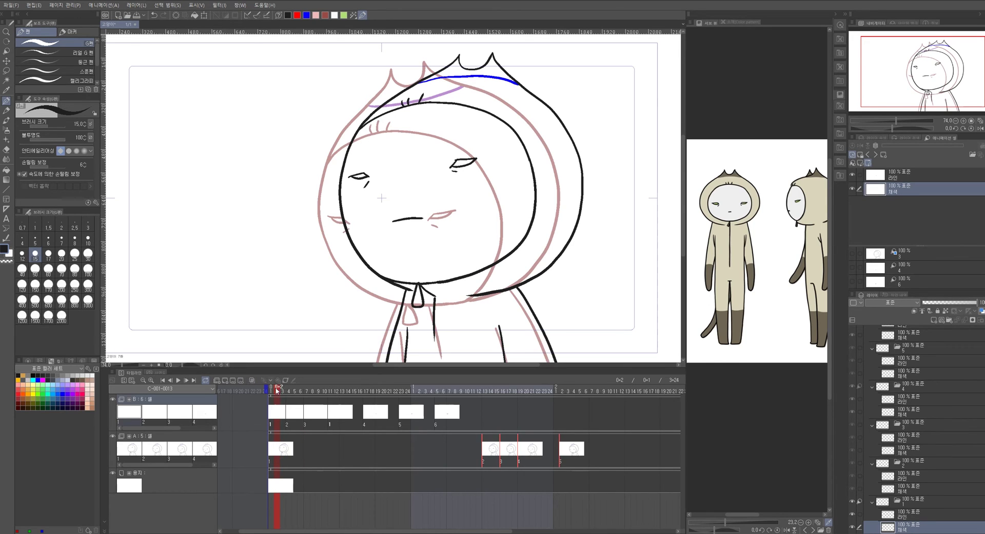
pyautogui.moveTo(307, 390)
pyautogui.mouseDown()
pyautogui.moveTo(435, 395)
pyautogui.moveTo(283, 398)
pyautogui.moveTo(515, 404)
pyautogui.mouseUp()
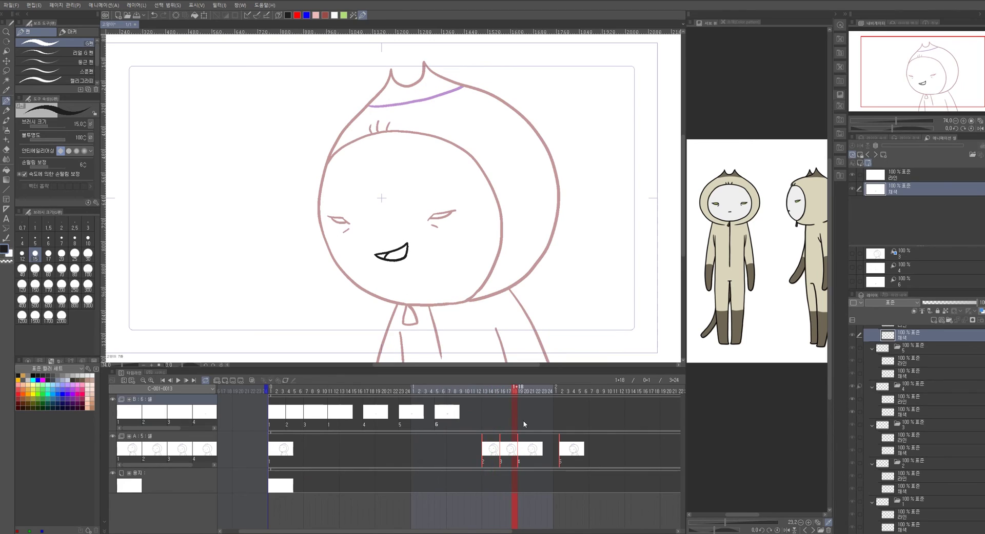
pyautogui.click(561, 452)
pyautogui.moveTo(549, 451); pyautogui.dragTo(537, 452)
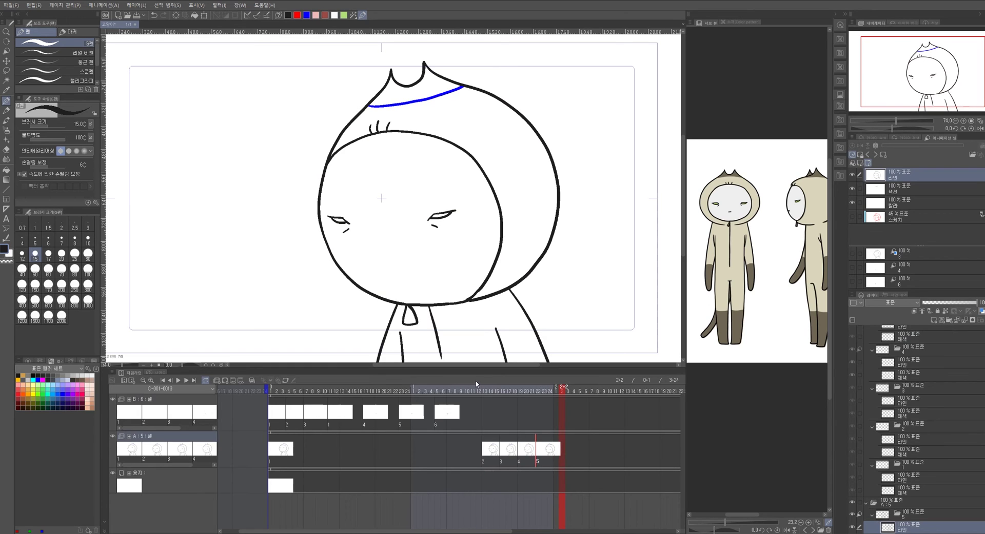
# Move track B's cells 4 to 6 so cell 4 starts at frame 1+22, and shift the repeated cell 1 to frame 0+10
pyautogui.moveTo(478, 394); pyautogui.dragTo(543, 398)
pyautogui.moveTo(365, 408)
pyautogui.mouseDown()
pyautogui.moveTo(464, 428)
pyautogui.moveTo(368, 417)
pyautogui.moveTo(543, 417)
pyautogui.moveTo(538, 392)
pyautogui.moveTo(595, 393)
pyautogui.moveTo(306, 393)
pyautogui.moveTo(372, 394)
pyautogui.moveTo(325, 394)
pyautogui.moveTo(324, 403)
pyautogui.mouseUp()
pyautogui.click(529, 391)
pyautogui.click(328, 411)
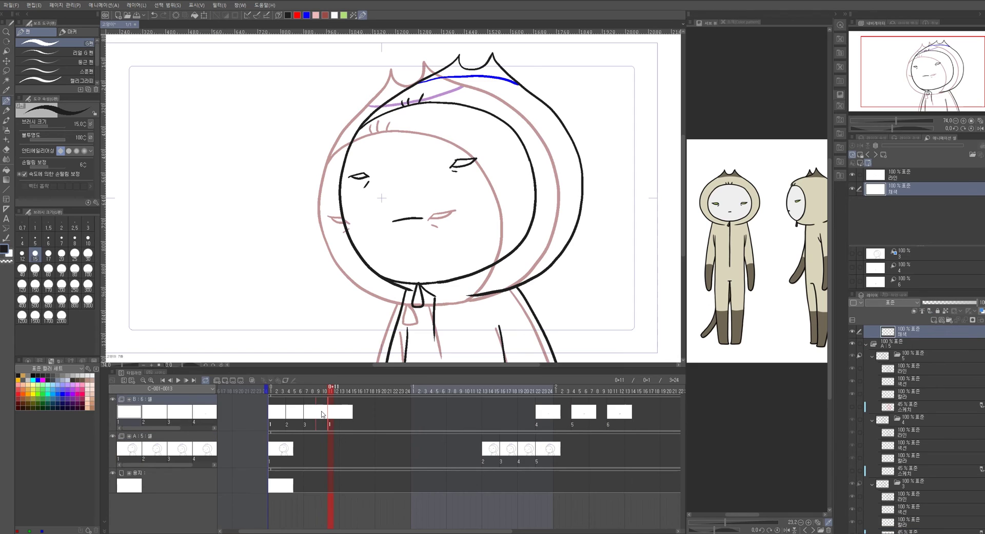
pyautogui.moveTo(324, 415); pyautogui.dragTo(325, 414)
# Assign cells 3, 2, 3 and 1 to track B at frames 0+13, 0+16, 0+19 and 0+22
pyautogui.rightClick(342, 418)
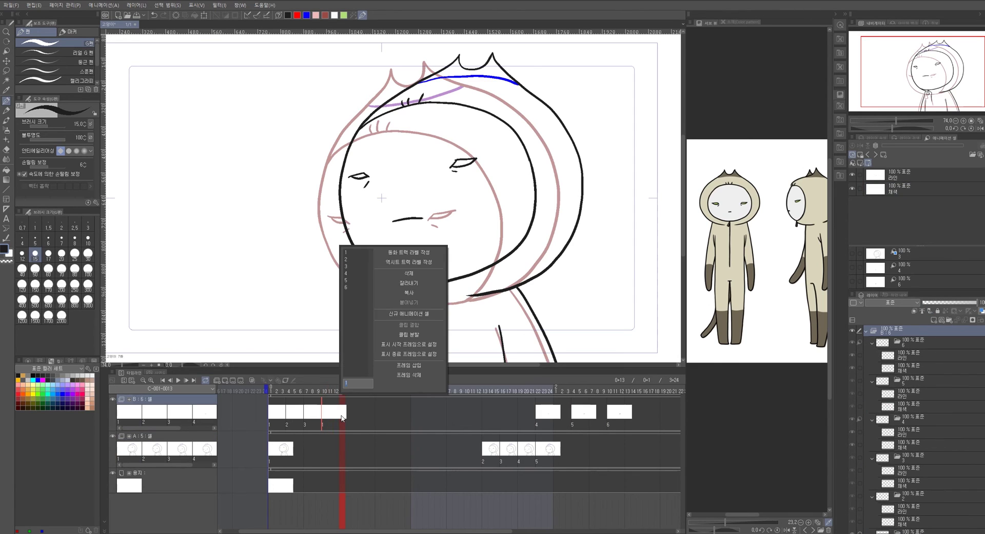
pyautogui.click(357, 266)
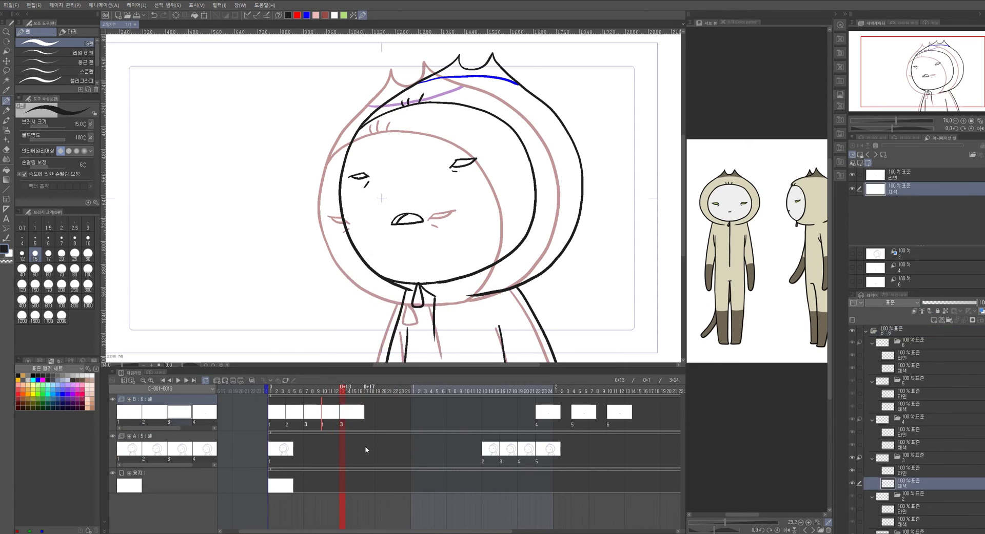
pyautogui.rightClick(359, 413)
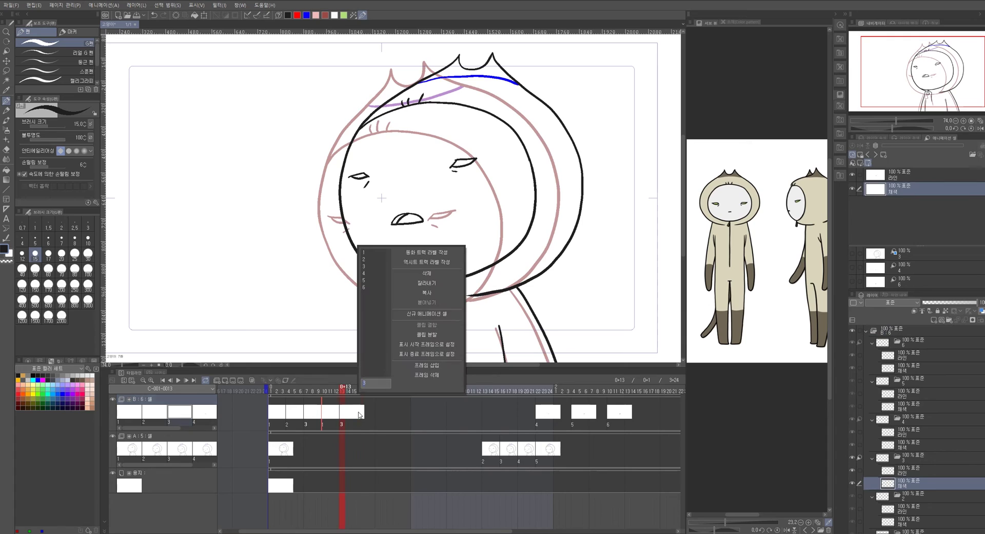
pyautogui.click(369, 260)
pyautogui.rightClick(378, 418)
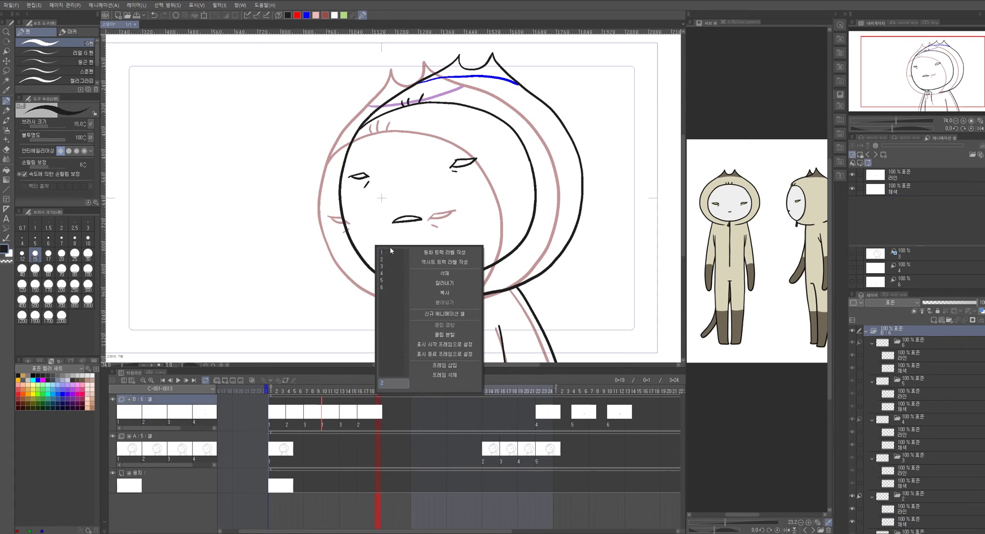
pyautogui.click(386, 266)
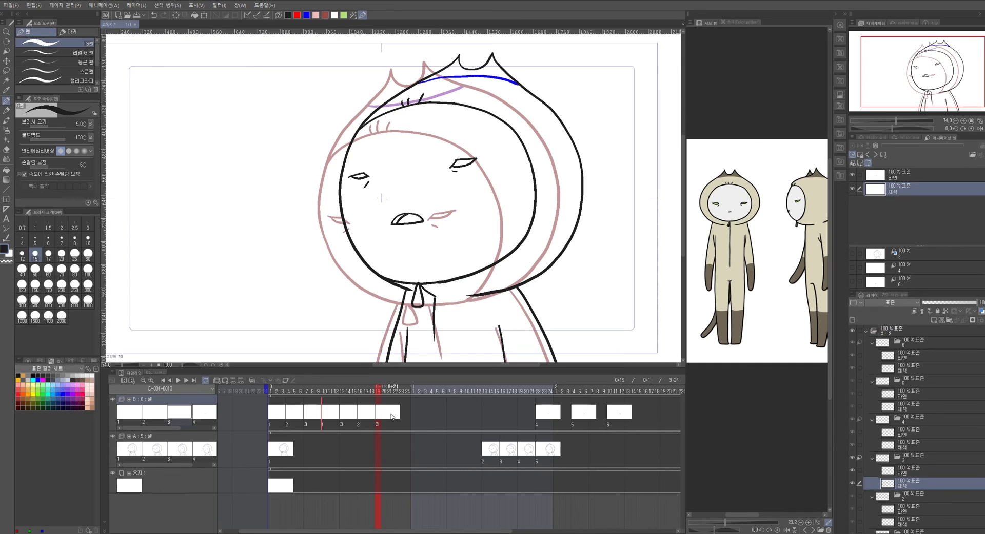
pyautogui.rightClick(393, 416)
pyautogui.click(395, 416)
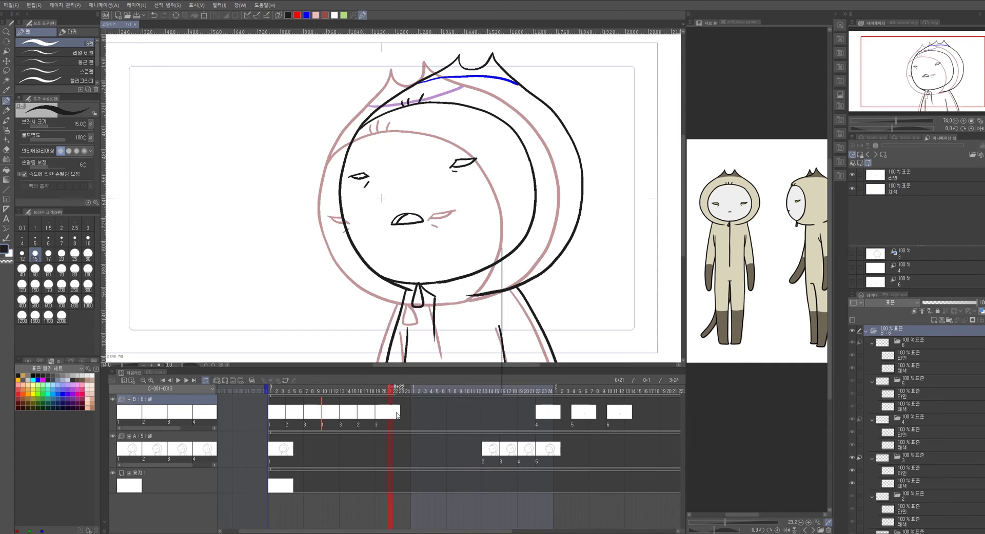
pyautogui.rightClick(398, 417)
pyautogui.click(400, 255)
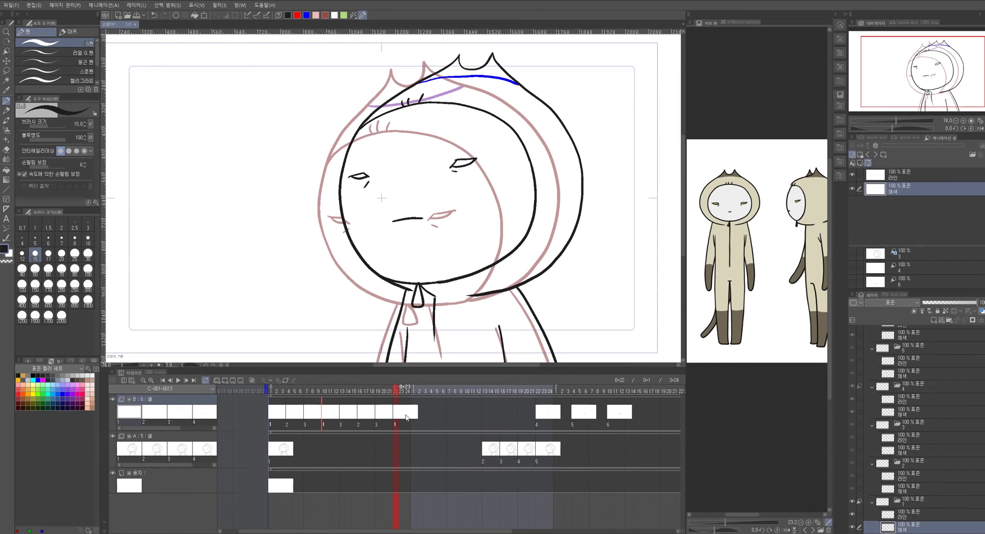
# Continue track B's mouth cycle with cells 3, 2, 1, 3 and 1 at frames 1+1, 1+4, 1+7, 1+10 and 1+13
pyautogui.rightClick(416, 417)
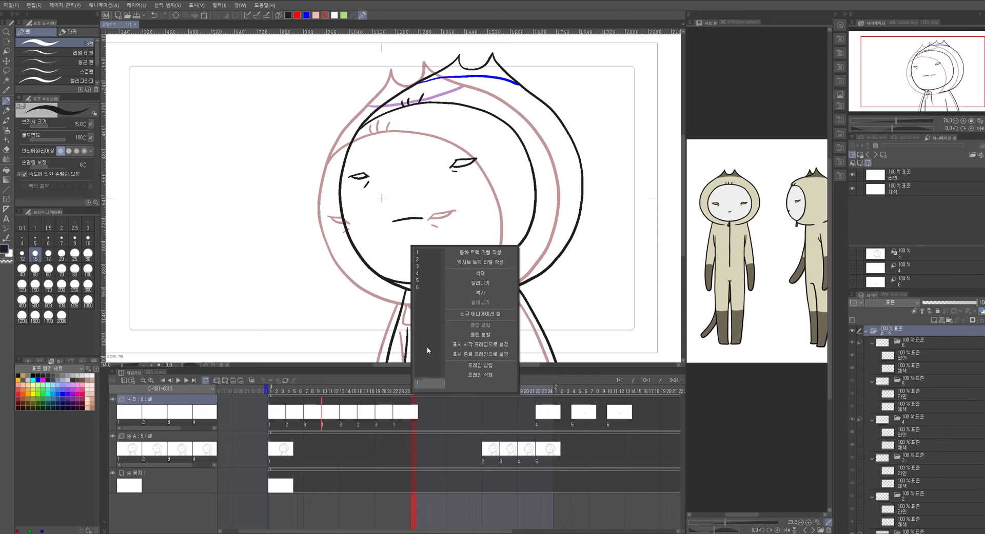
pyautogui.click(430, 266)
pyautogui.rightClick(431, 416)
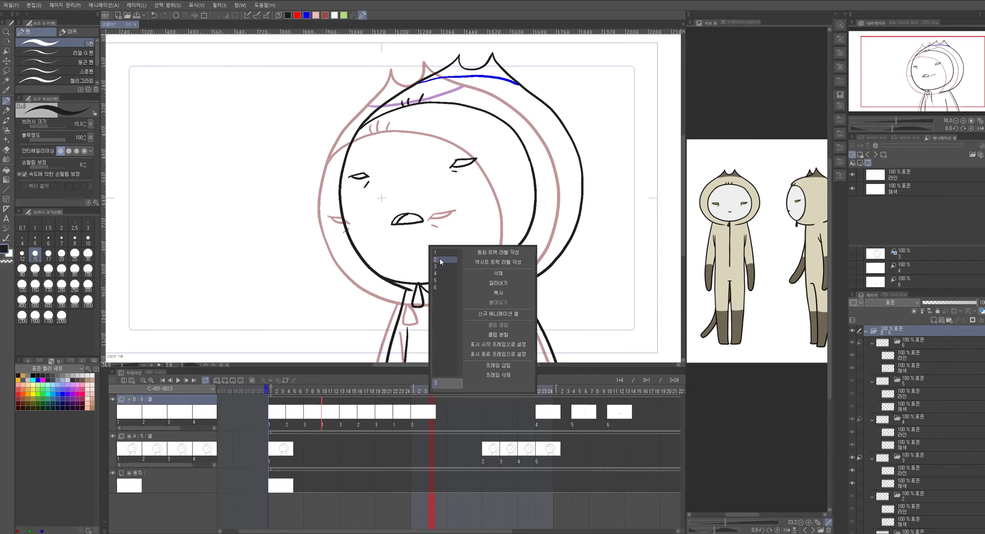
pyautogui.click(435, 260)
pyautogui.rightClick(449, 416)
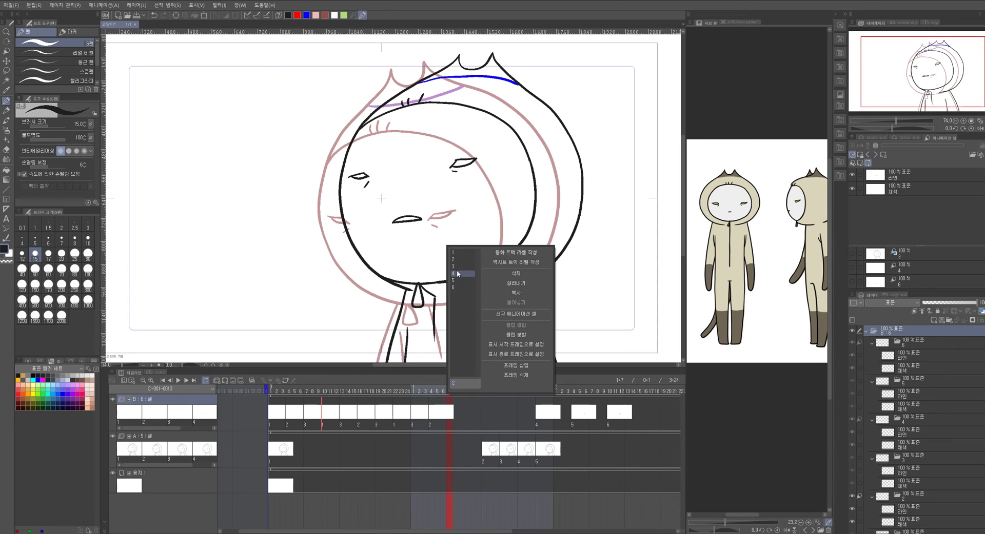
pyautogui.click(457, 254)
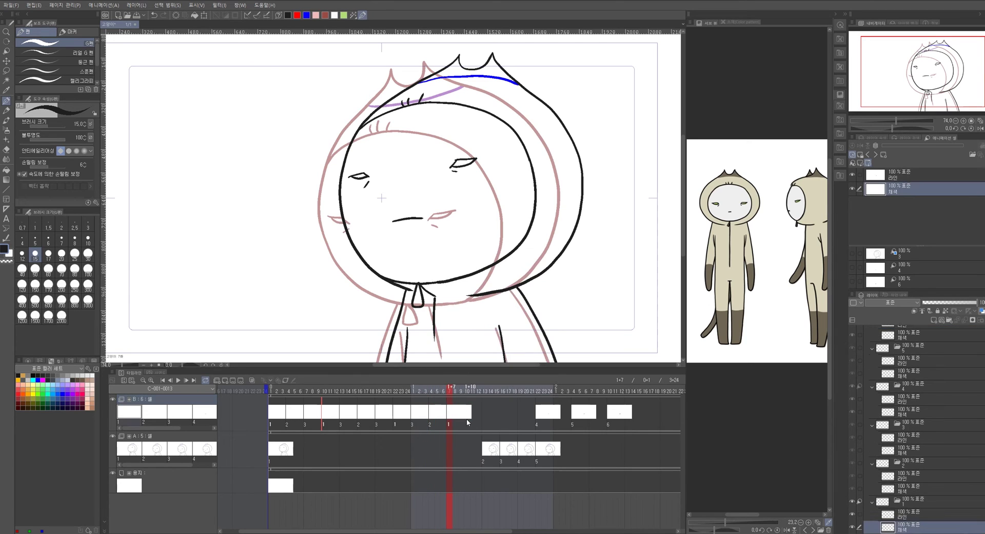
pyautogui.rightClick(468, 417)
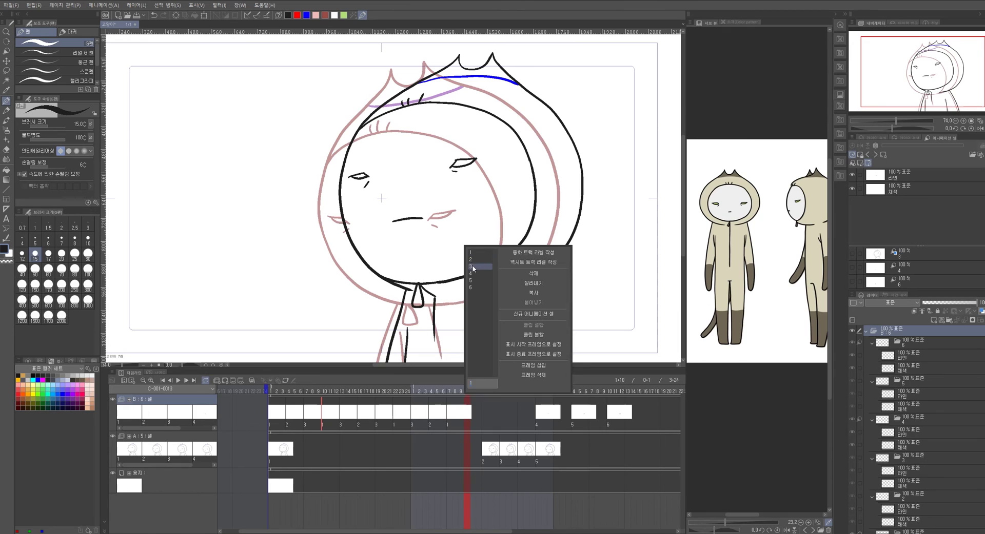
pyautogui.click(474, 266)
pyautogui.rightClick(483, 413)
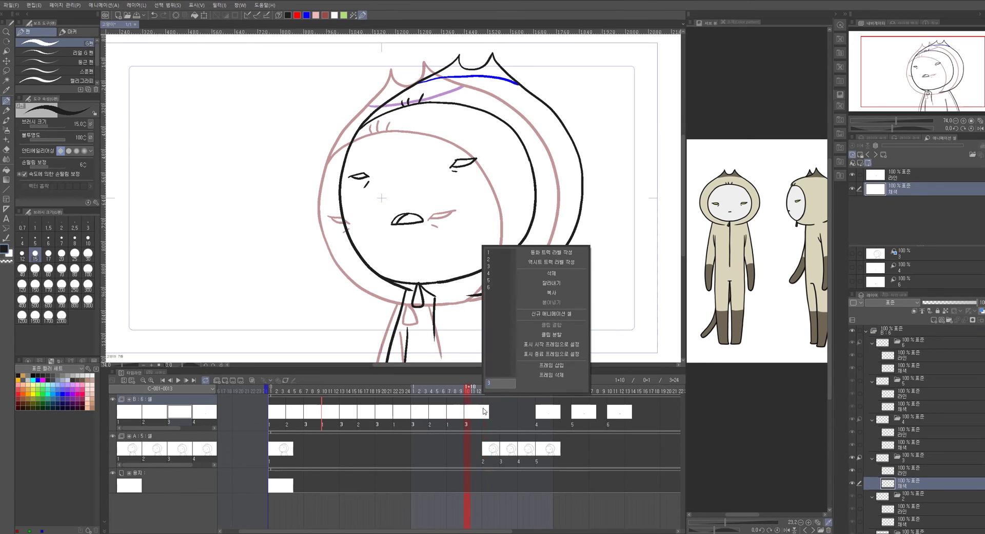
pyautogui.click(491, 253)
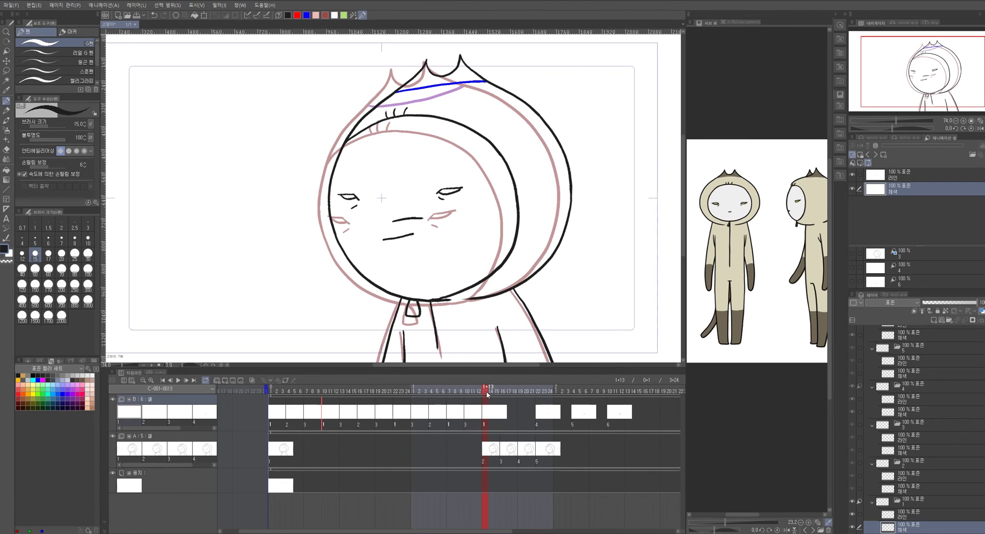
# Scrub to frame 1+19 and hide the light table's red head guide of cell 5
pyautogui.moveTo(490, 394)
pyautogui.mouseDown()
pyautogui.moveTo(509, 393)
pyautogui.moveTo(473, 394)
pyautogui.moveTo(505, 397)
pyautogui.mouseUp()
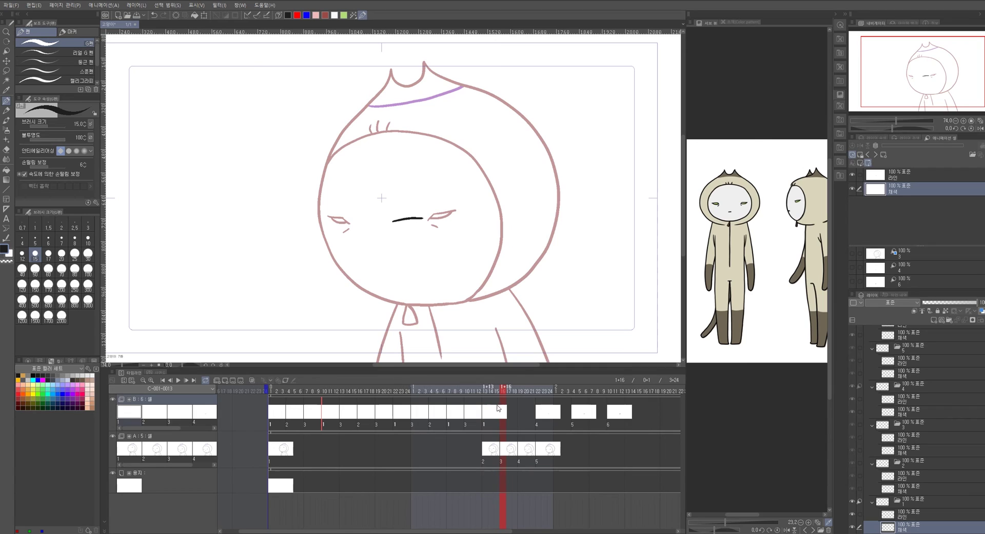
pyautogui.moveTo(500, 393); pyautogui.dragTo(522, 393)
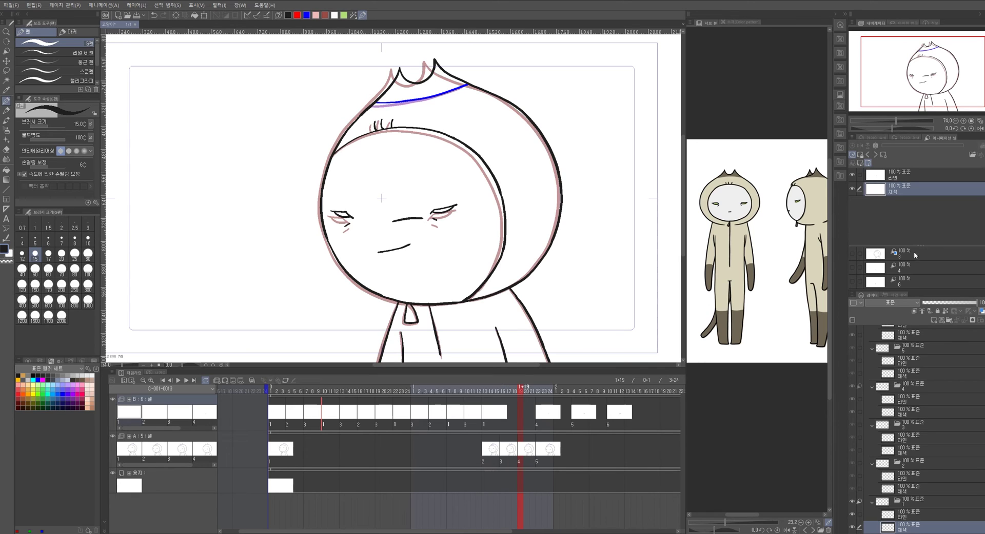
pyautogui.moveTo(918, 246); pyautogui.dragTo(915, 219)
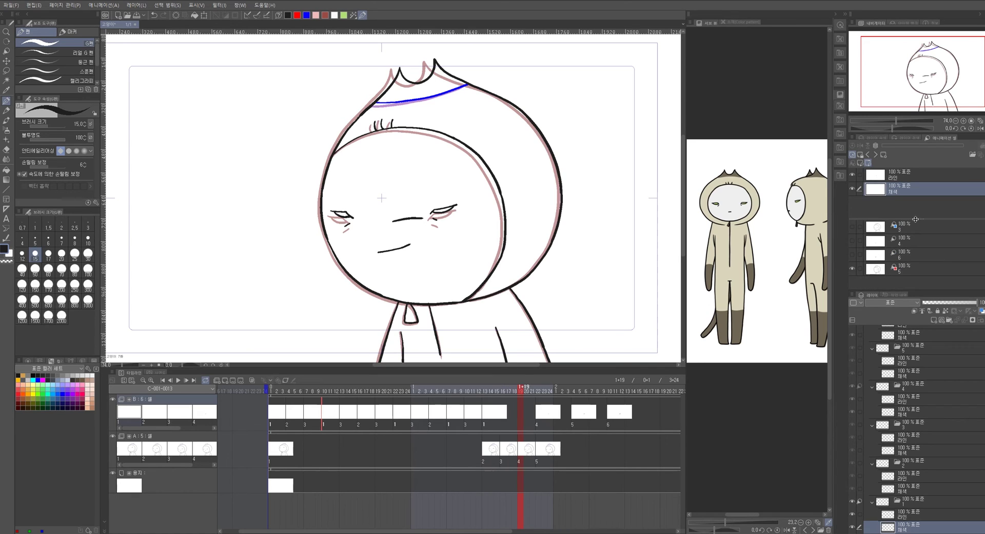
pyautogui.click(851, 269)
# Scrub between frames 1+19 and 1+14 to check track B's mouth against the turning head
pyautogui.moveTo(509, 391)
pyautogui.mouseDown()
pyautogui.moveTo(490, 391)
pyautogui.moveTo(529, 390)
pyautogui.moveTo(490, 390)
pyautogui.moveTo(523, 390)
pyautogui.mouseUp()
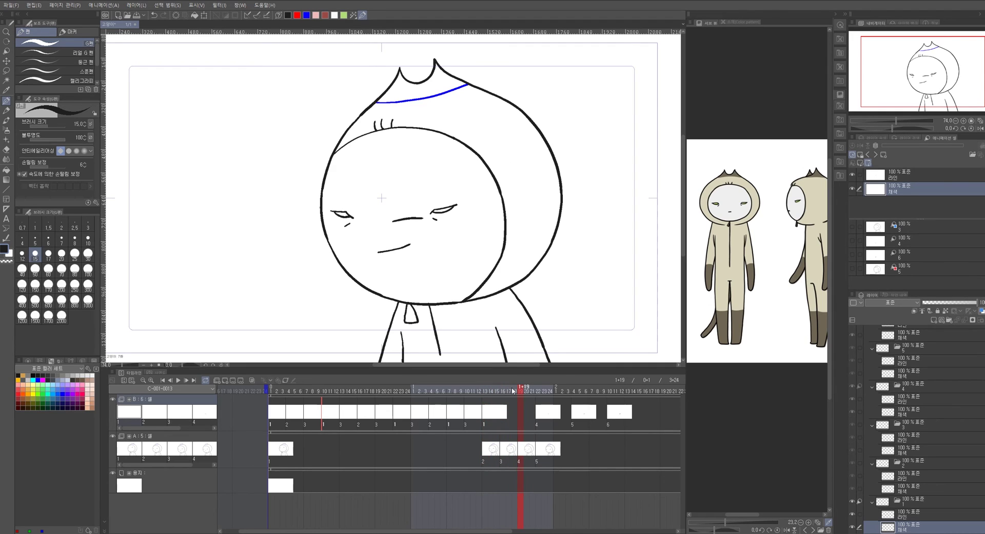
pyautogui.click(512, 391)
pyautogui.click(512, 406)
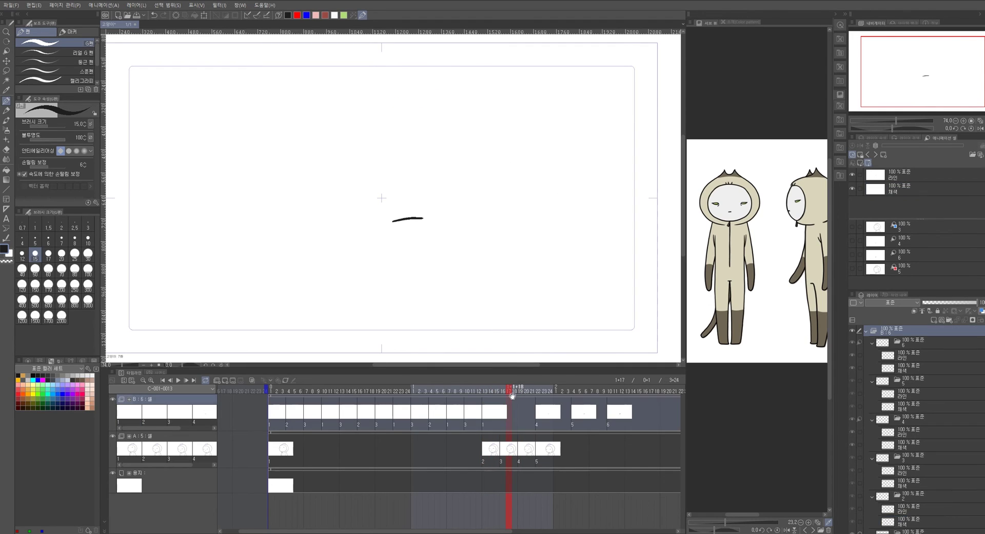
pyautogui.click(507, 455)
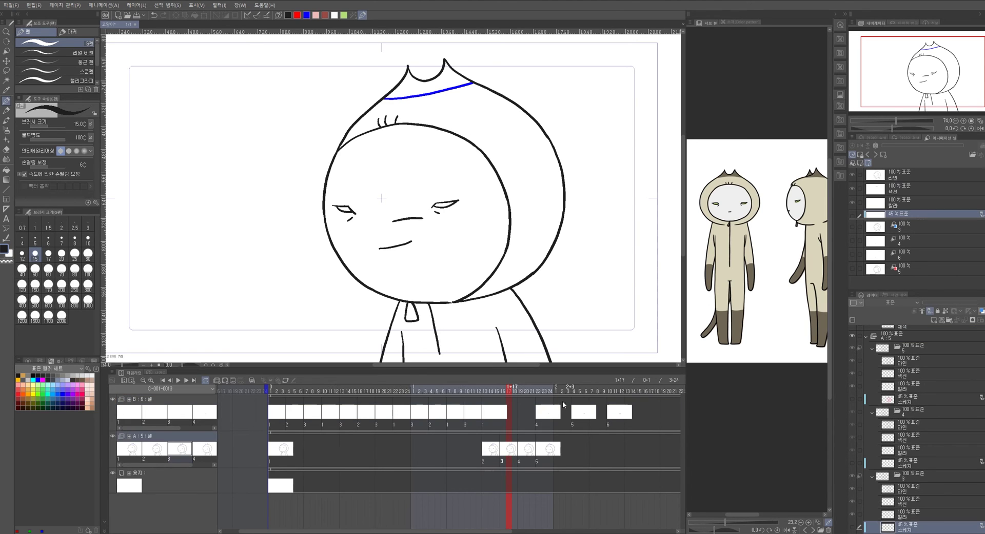
pyautogui.moveTo(509, 392); pyautogui.dragTo(491, 393)
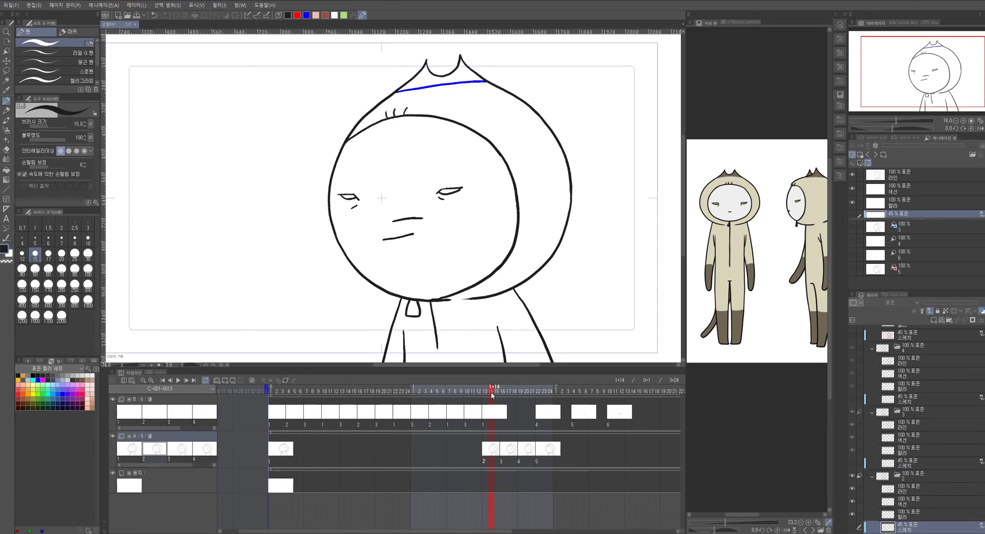
# Try to split track B's clip at frame 1+13
pyautogui.click(485, 406)
pyautogui.rightClick(485, 402)
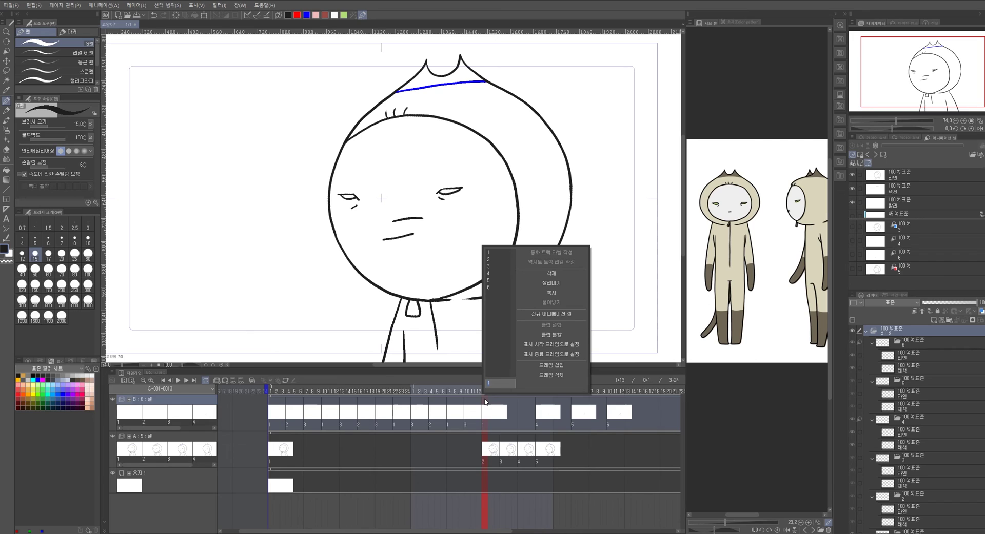
pyautogui.click(548, 336)
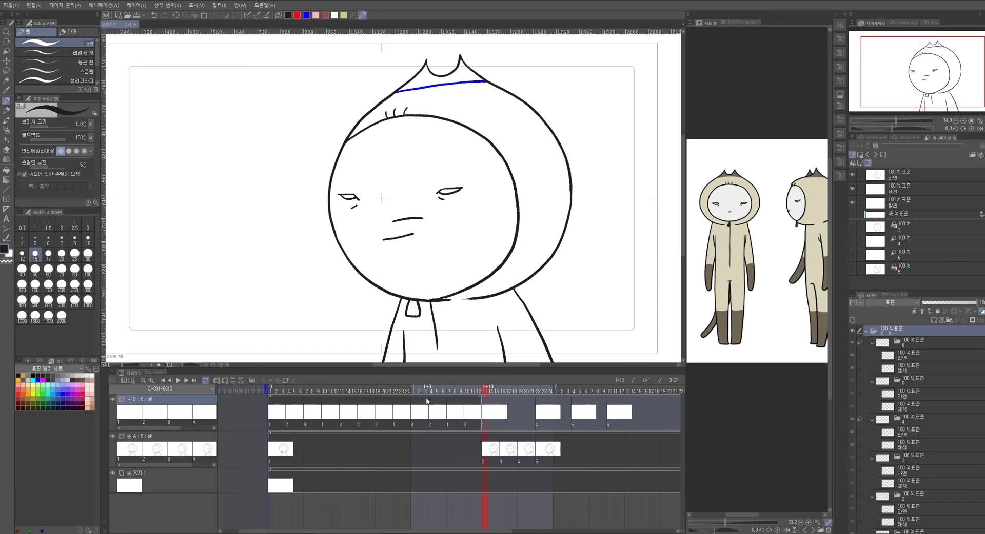
pyautogui.moveTo(484, 396); pyautogui.dragTo(537, 398)
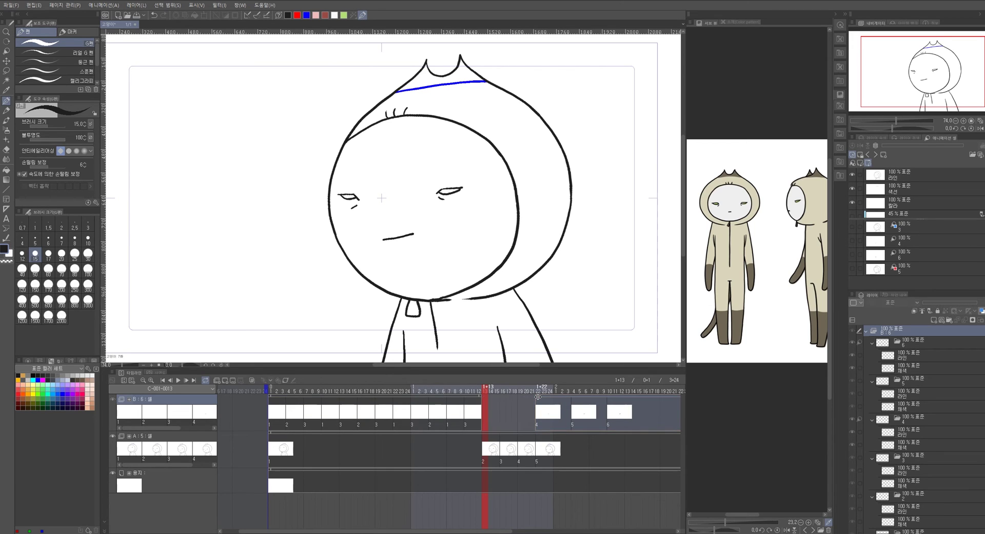
# Assign cell 4 to track B at frame 1+14
pyautogui.click(493, 414)
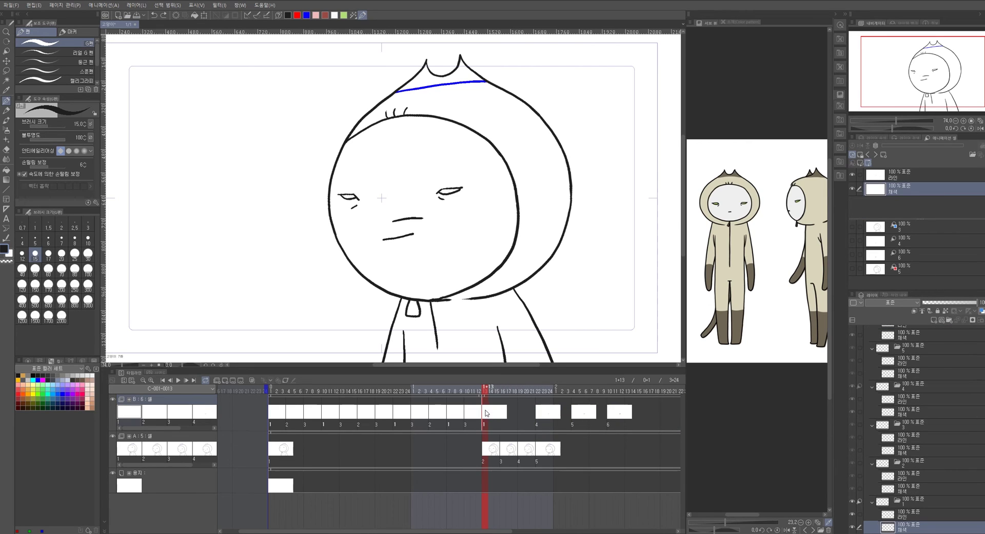
pyautogui.rightClick(494, 415)
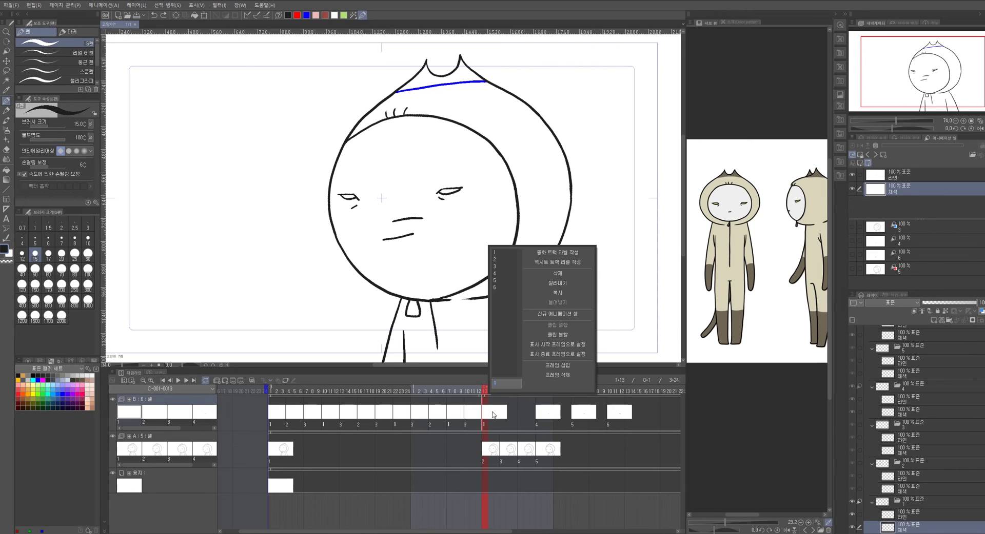
pyautogui.click(505, 273)
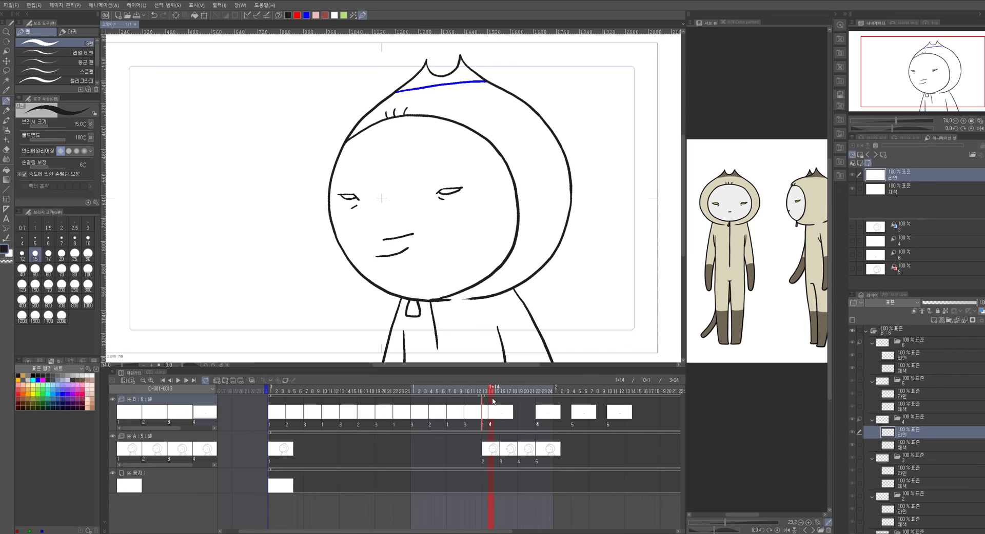
# Assign cell 4 to track B at frame 1+13
pyautogui.moveTo(490, 397); pyautogui.dragTo(483, 396)
pyautogui.click(484, 407)
pyautogui.rightClick(485, 406)
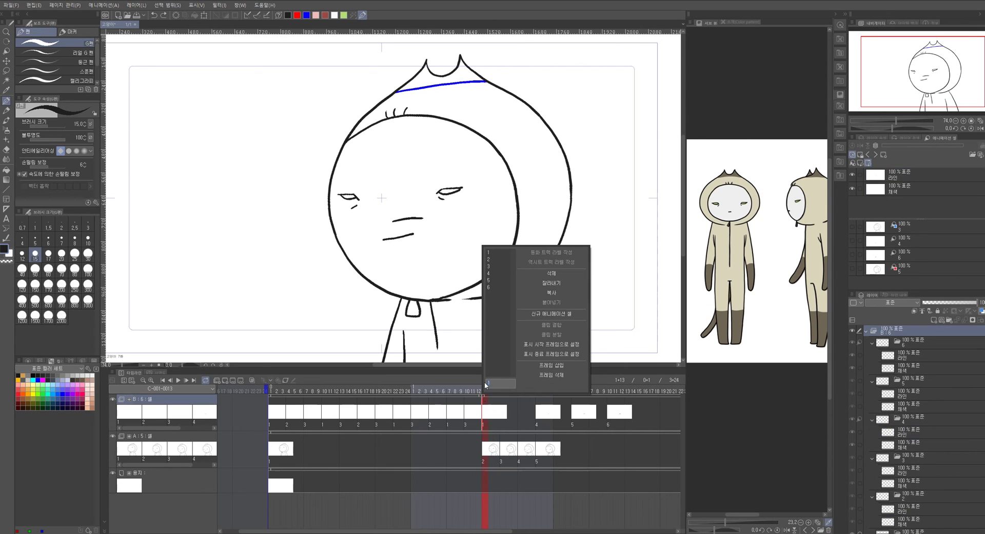
pyautogui.click(490, 274)
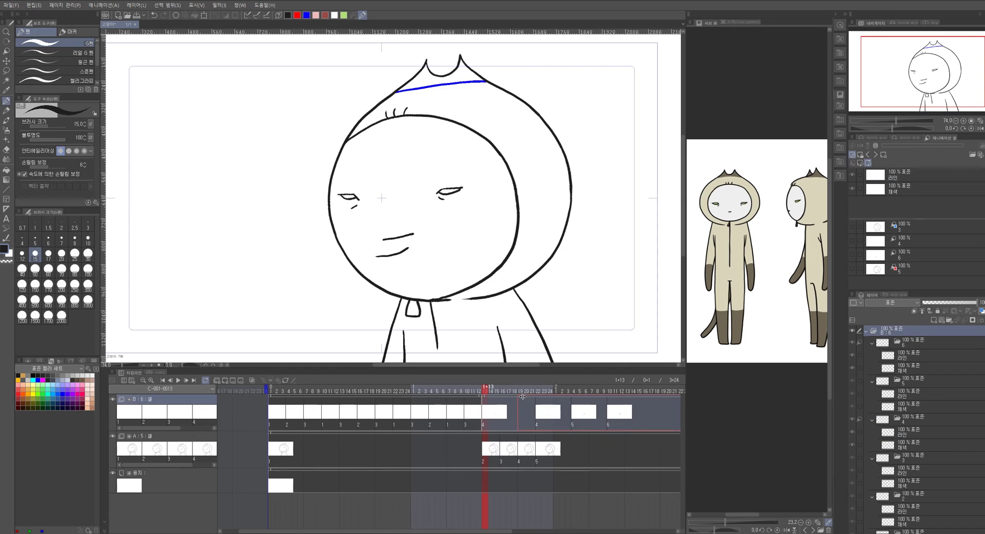
# Shift the start of track B's newly assigned cell 4 clip to frame 1+22
pyautogui.moveTo(535, 397); pyautogui.dragTo(531, 397)
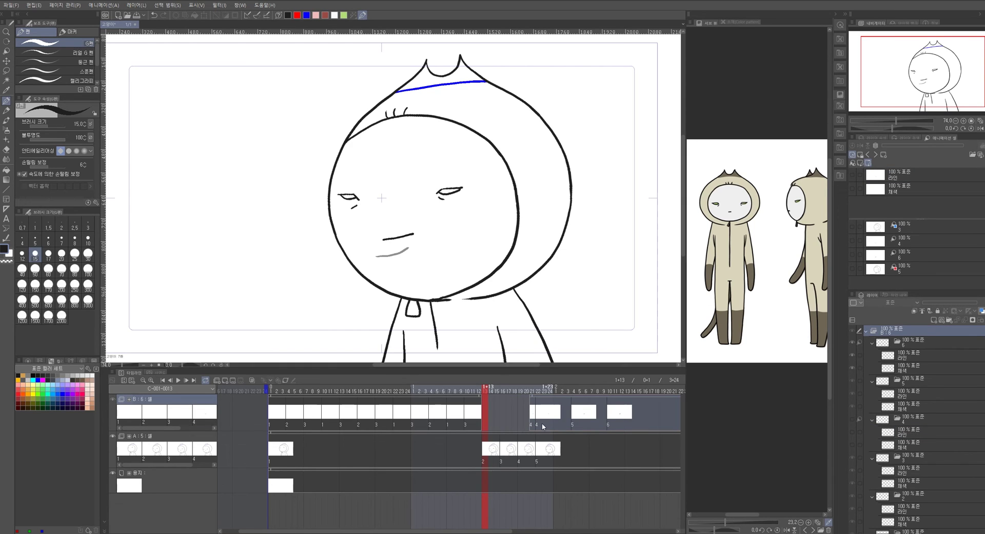
pyautogui.click(537, 408)
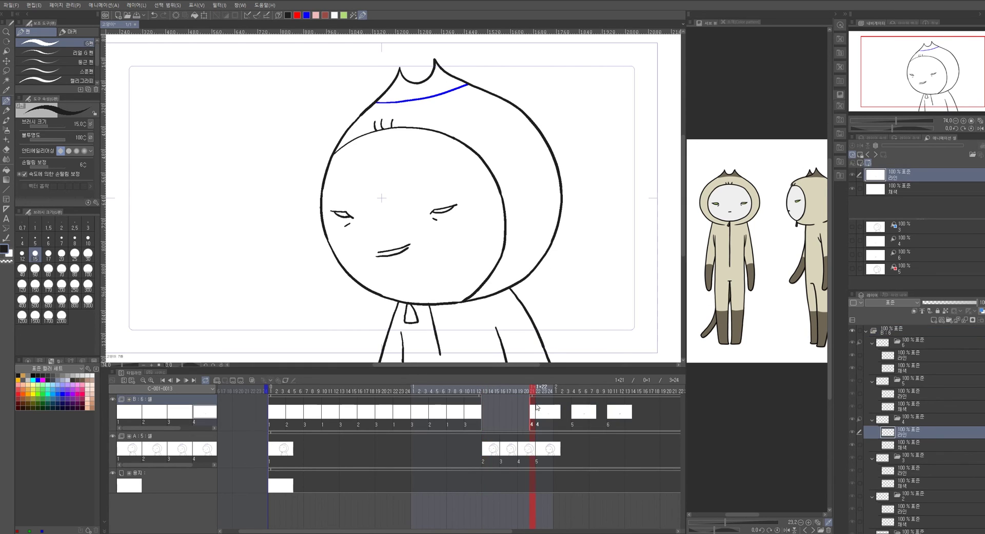
pyautogui.moveTo(544, 408)
pyautogui.mouseDown()
pyautogui.moveTo(556, 405)
pyautogui.moveTo(536, 396)
pyautogui.mouseUp()
# Assign cell 6 to track B at frame 2+1
pyautogui.click(557, 416)
pyautogui.rightClick(557, 415)
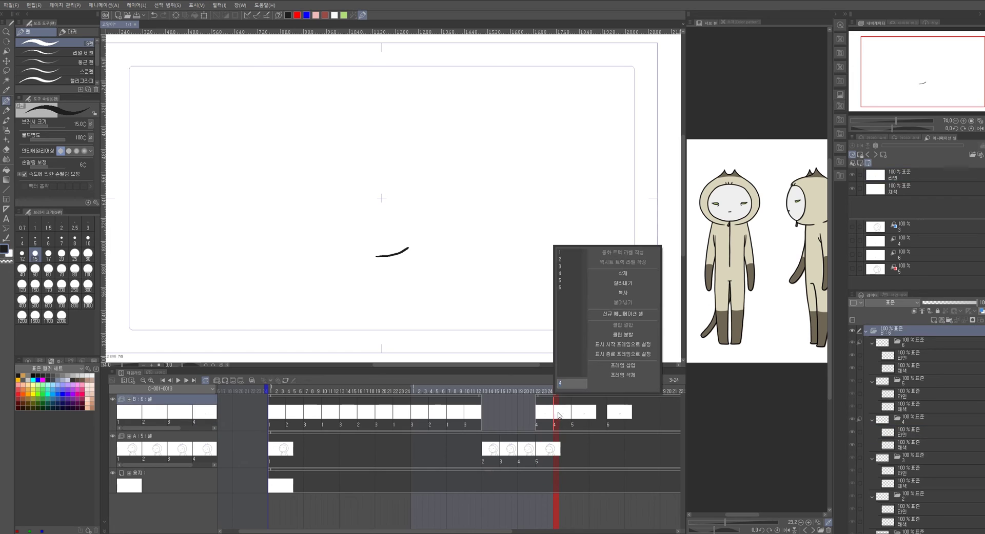
pyautogui.click(568, 287)
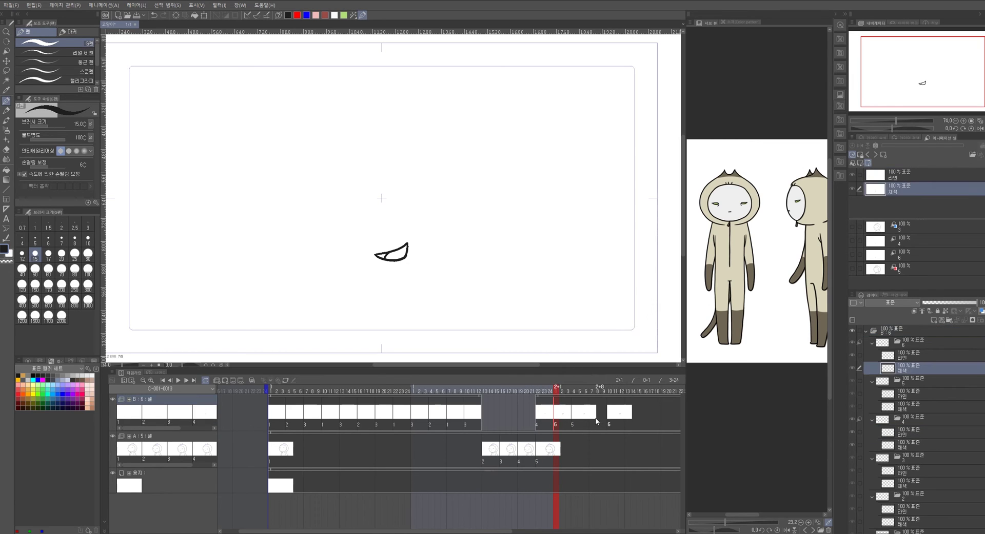
# Check the mouth on track A's head-turn cells 2 to 4 between frames 1+13 and 1+21
pyautogui.click(521, 396)
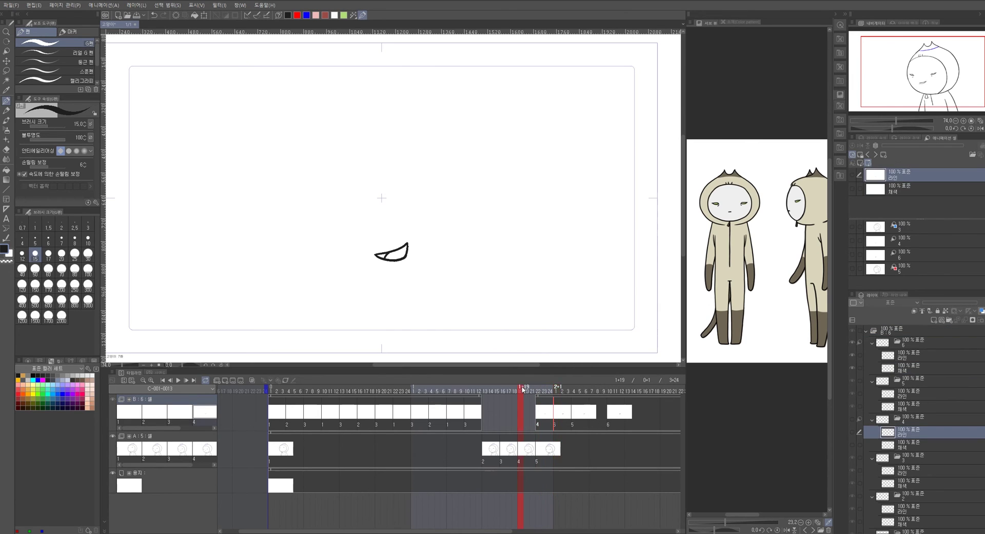
pyautogui.moveTo(489, 394)
pyautogui.mouseDown()
pyautogui.moveTo(532, 392)
pyautogui.moveTo(502, 393)
pyautogui.mouseUp()
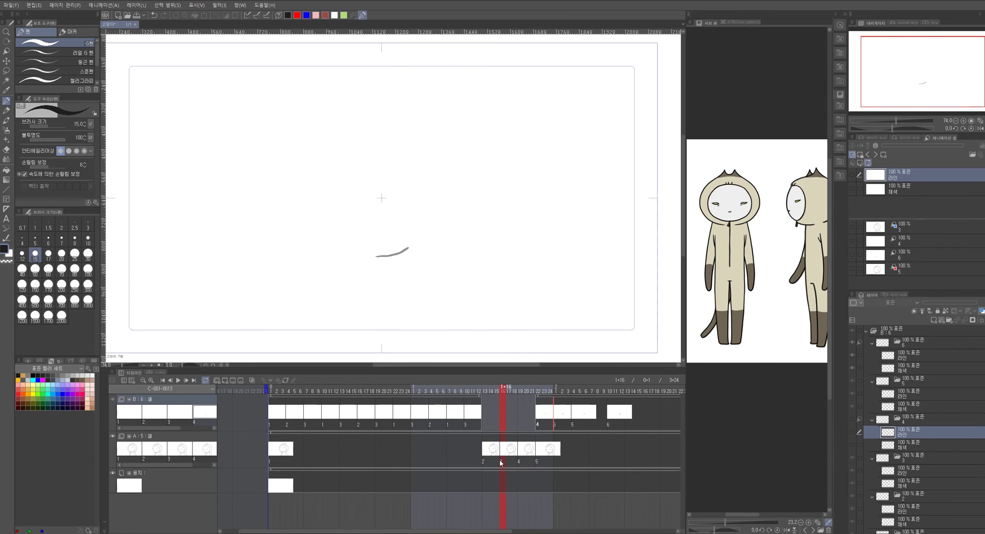
pyautogui.click(492, 453)
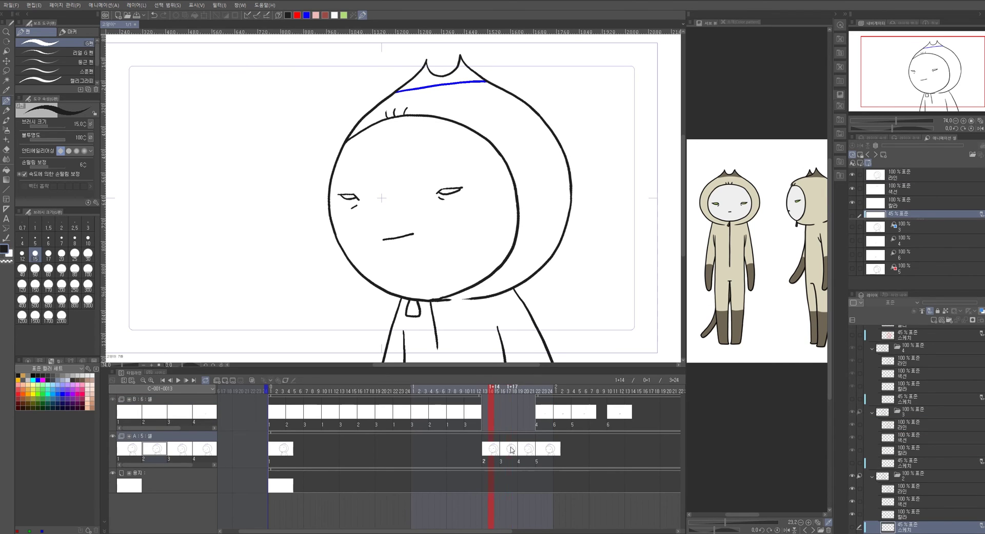
pyautogui.click(512, 452)
pyautogui.click(524, 454)
pyautogui.click(509, 455)
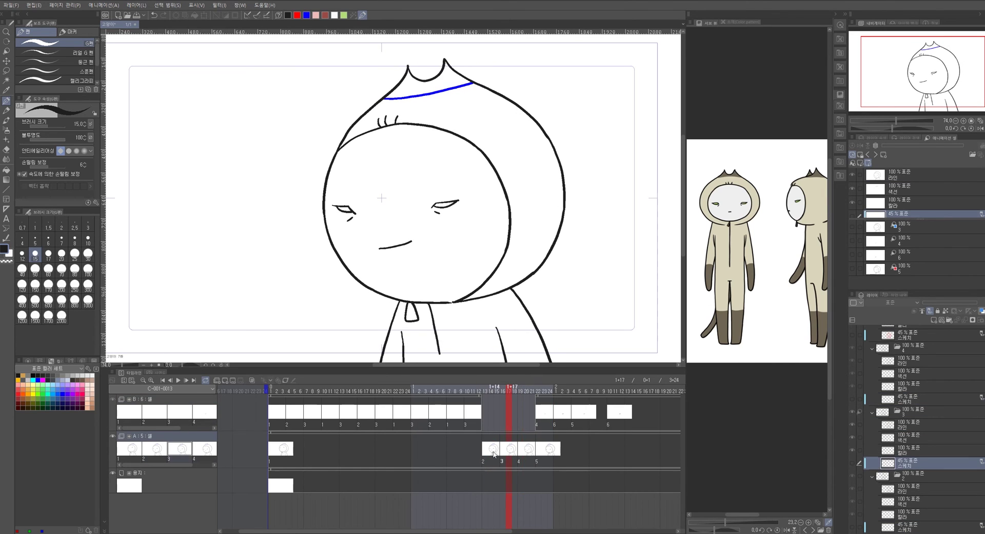
pyautogui.click(487, 399)
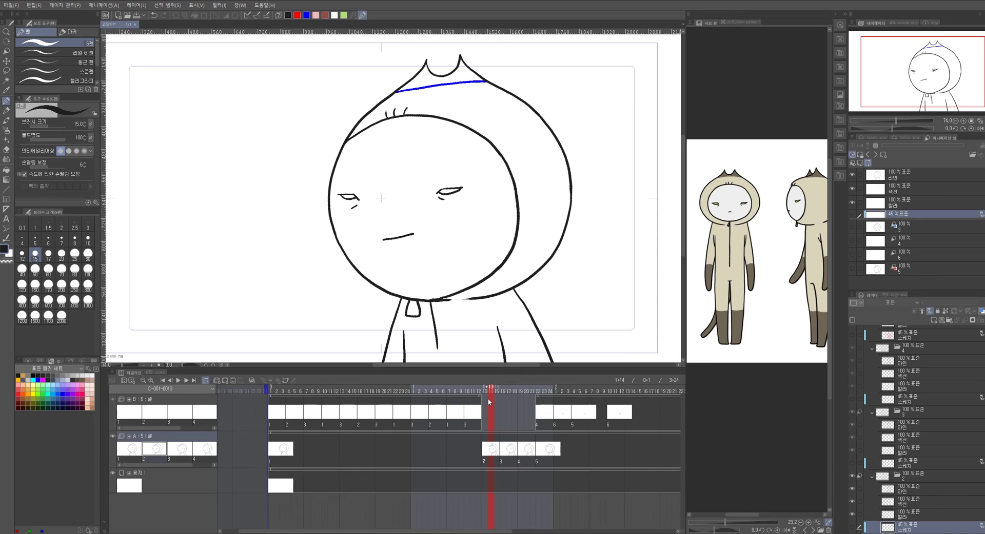
pyautogui.moveTo(493, 393); pyautogui.dragTo(534, 395)
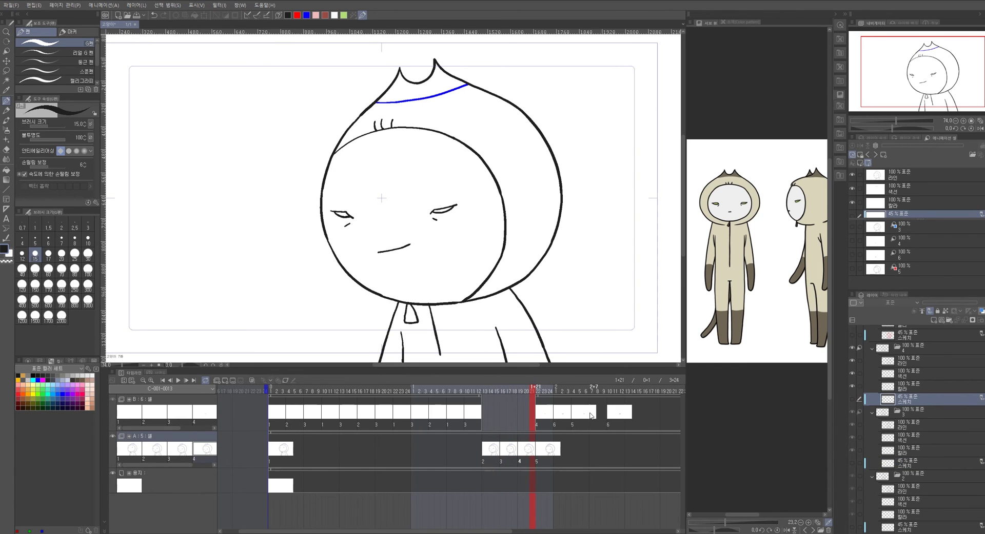
# Extend track B's talking cycle with cell 4 at frame 2+7, cell 5 at 2+13 and cell 4 at 2+16
pyautogui.rightClick(593, 416)
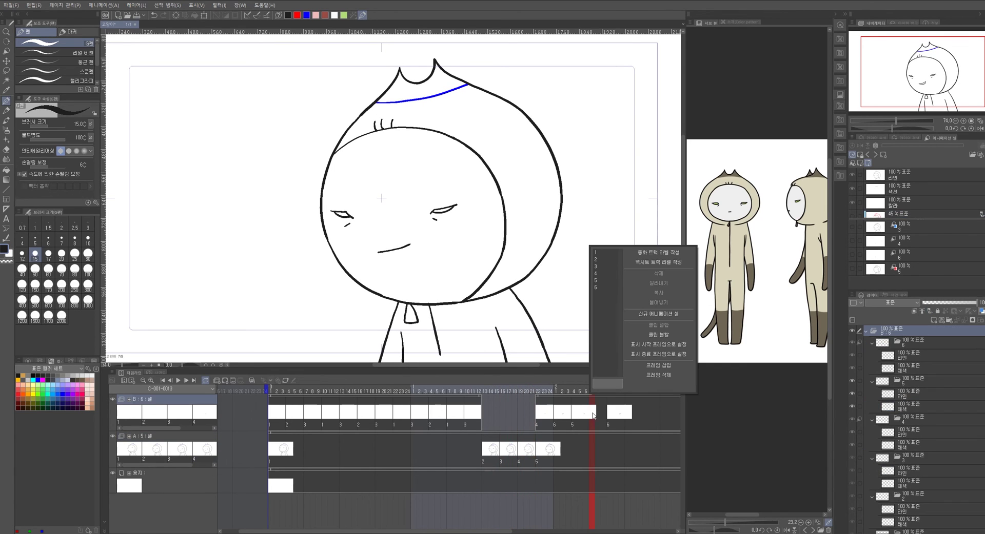
pyautogui.click(604, 275)
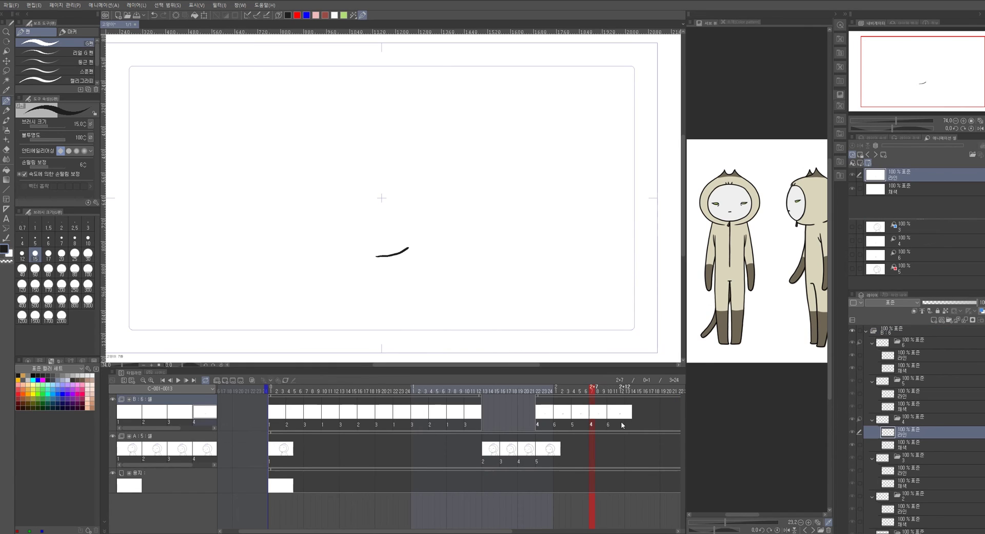
pyautogui.moveTo(462, 531); pyautogui.dragTo(598, 532)
pyautogui.rightClick(387, 417)
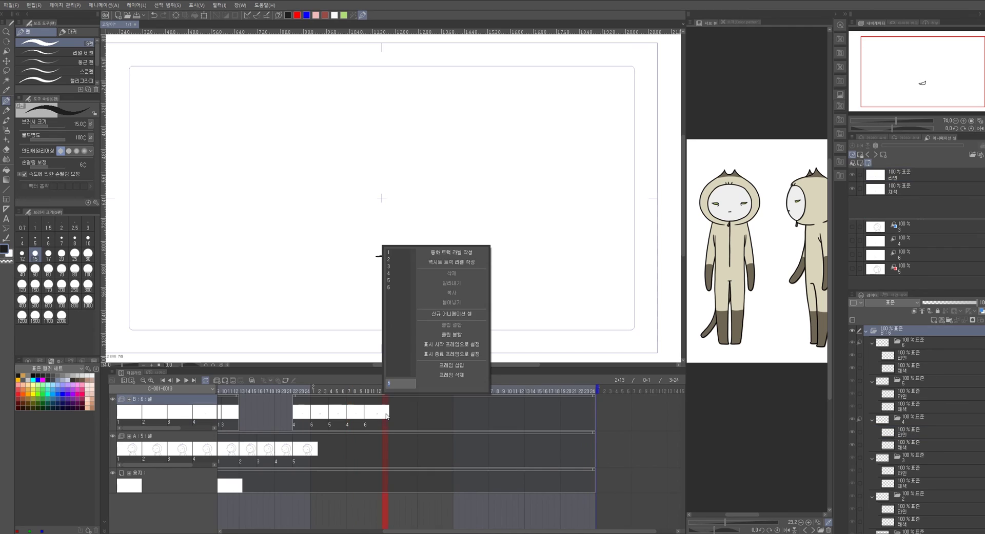
pyautogui.click(394, 283)
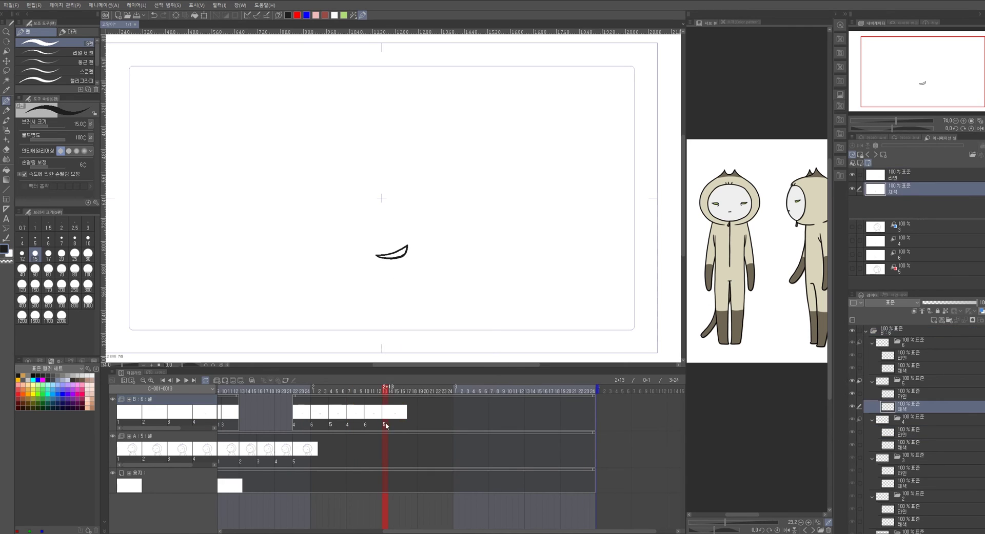
pyautogui.rightClick(405, 420)
pyautogui.click(413, 276)
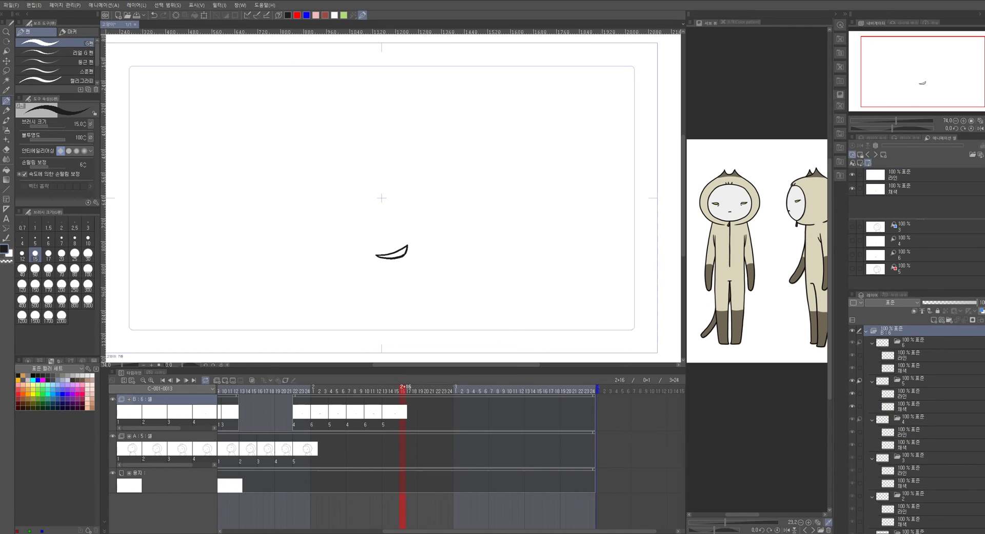
# Continue track B's mouth cycle with cell 6 at frame 2+19, cell 4 at 2+22, cell 5 at 3+1 and cell 6 at 3+4
pyautogui.rightClick(418, 420)
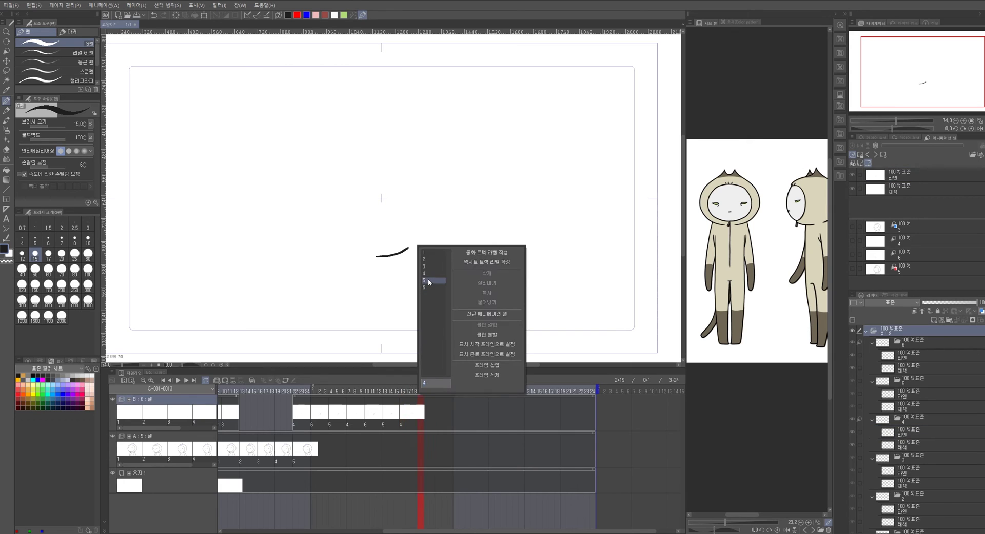
pyautogui.click(429, 291)
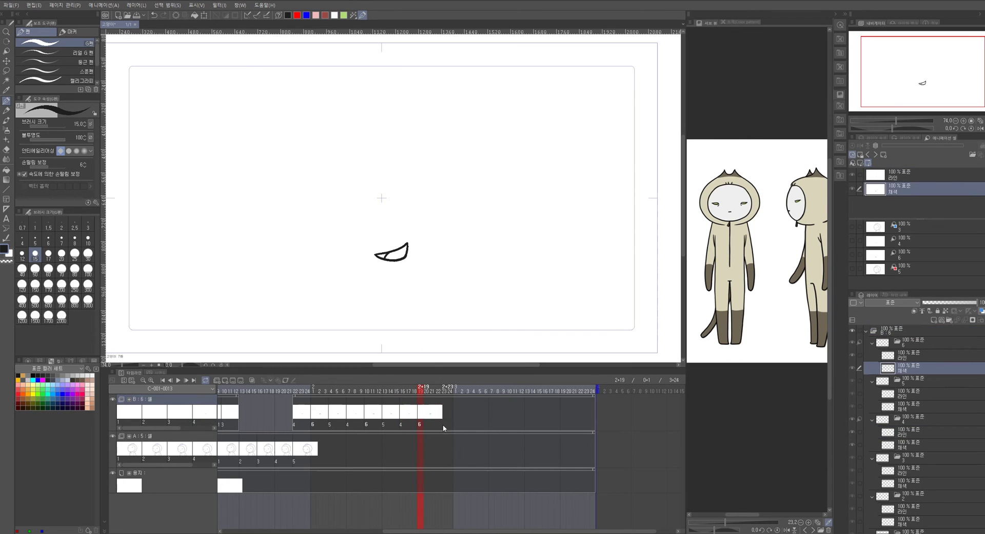
pyautogui.rightClick(437, 418)
pyautogui.click(444, 274)
pyautogui.rightClick(454, 418)
pyautogui.click(464, 281)
pyautogui.rightClick(470, 419)
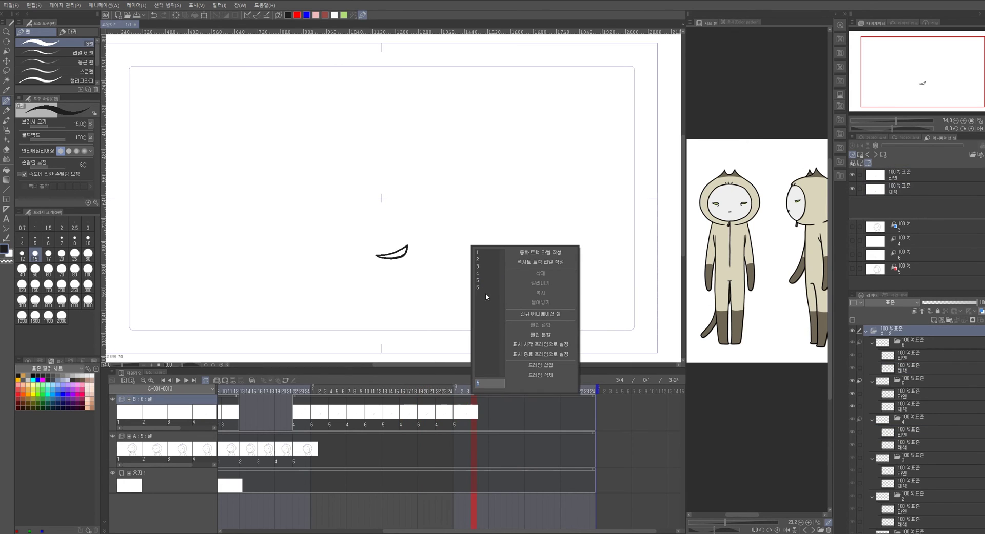
pyautogui.click(485, 289)
# Assign cell 4 at frame 3+7, cell 5 at 3+10 and cell 6 at 3+13 on track B
pyautogui.rightClick(491, 415)
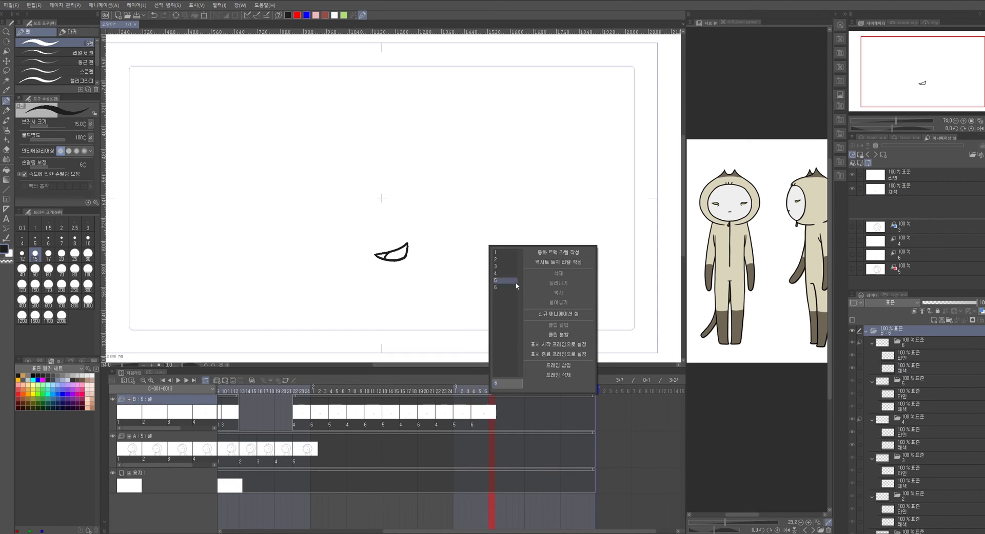
pyautogui.click(512, 277)
pyautogui.rightClick(511, 418)
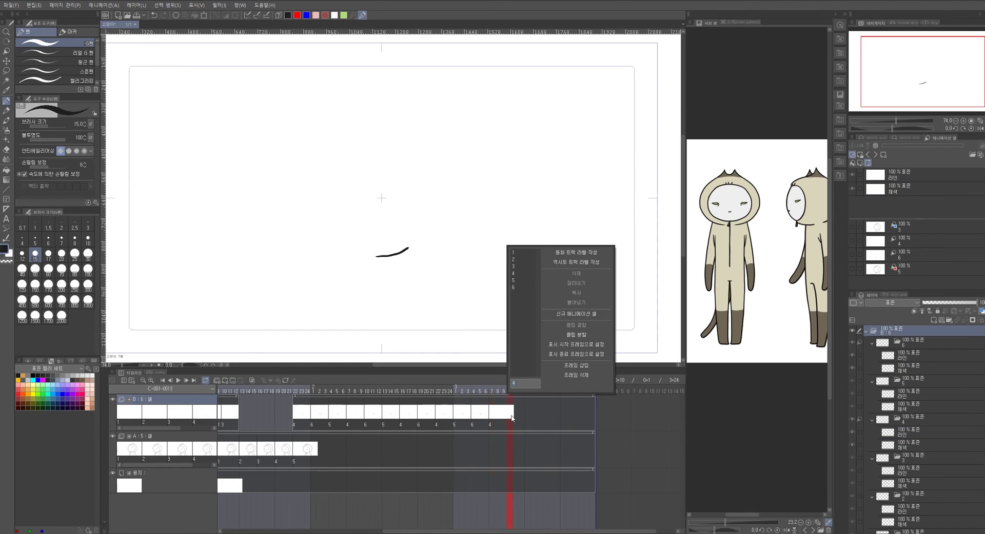
pyautogui.click(515, 280)
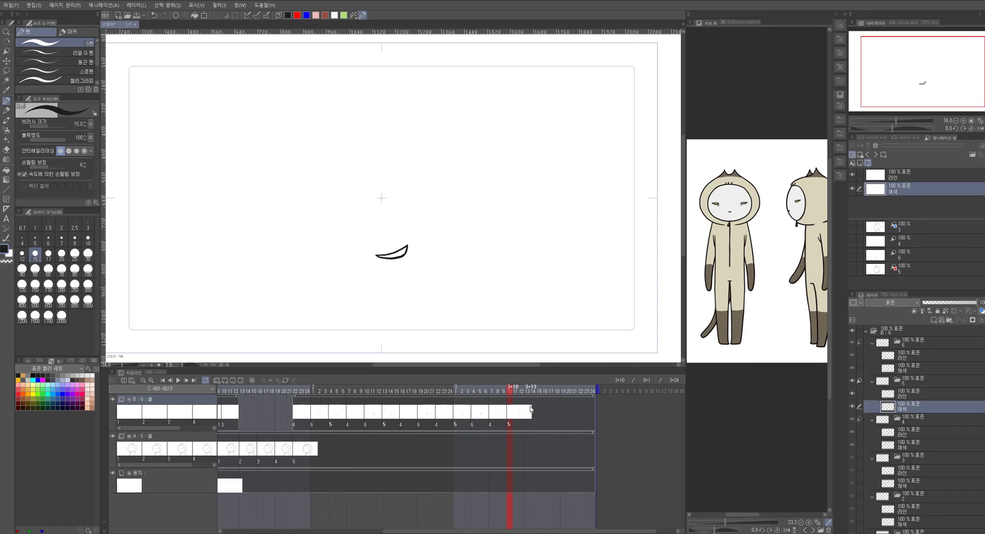
pyautogui.rightClick(529, 411)
pyautogui.click(540, 291)
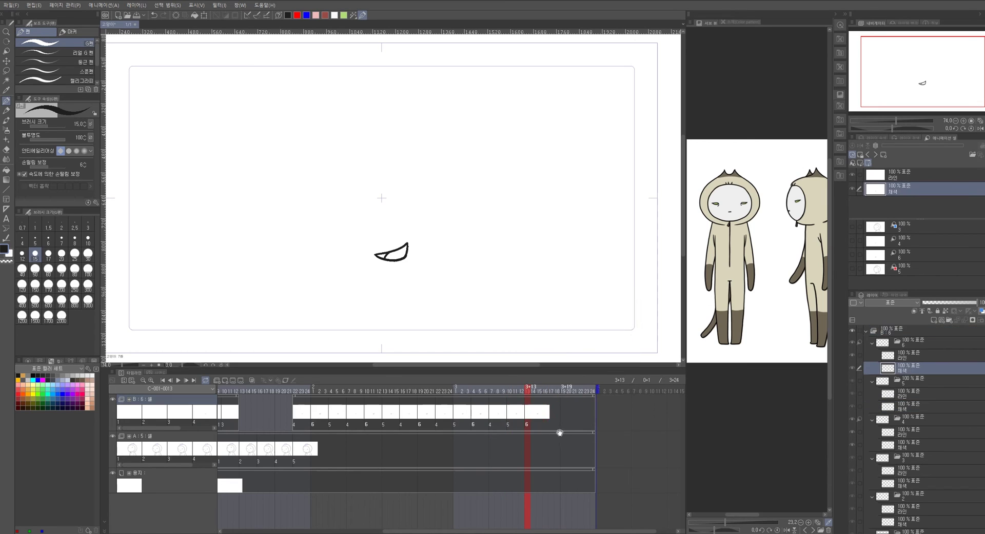
# Finish track B's talking cycle with cell 4 at frame 3+16, cell 6 at 3+19 and cell 4 at 3+22
pyautogui.rightClick(547, 416)
pyautogui.click(549, 280)
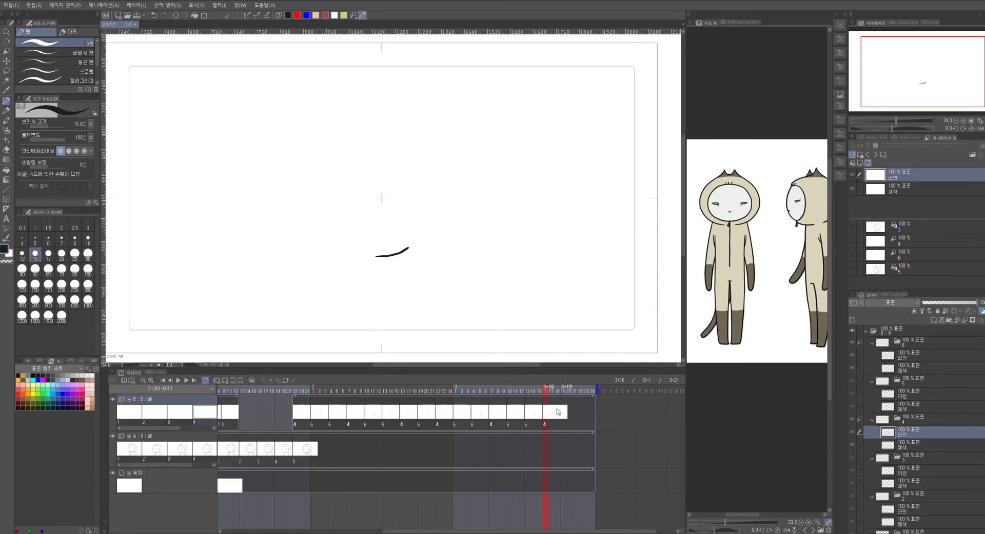
pyautogui.rightClick(564, 417)
pyautogui.click(567, 288)
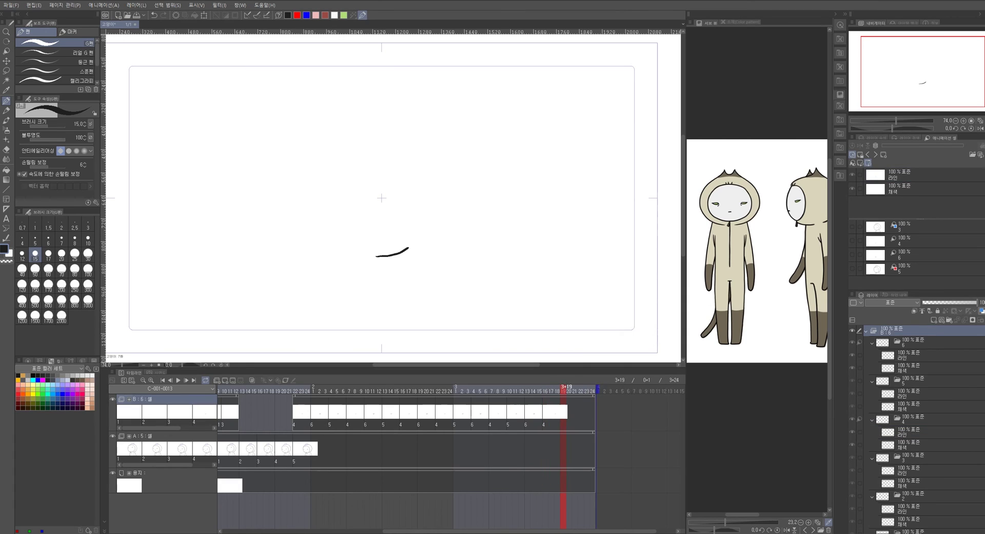
pyautogui.rightClick(581, 413)
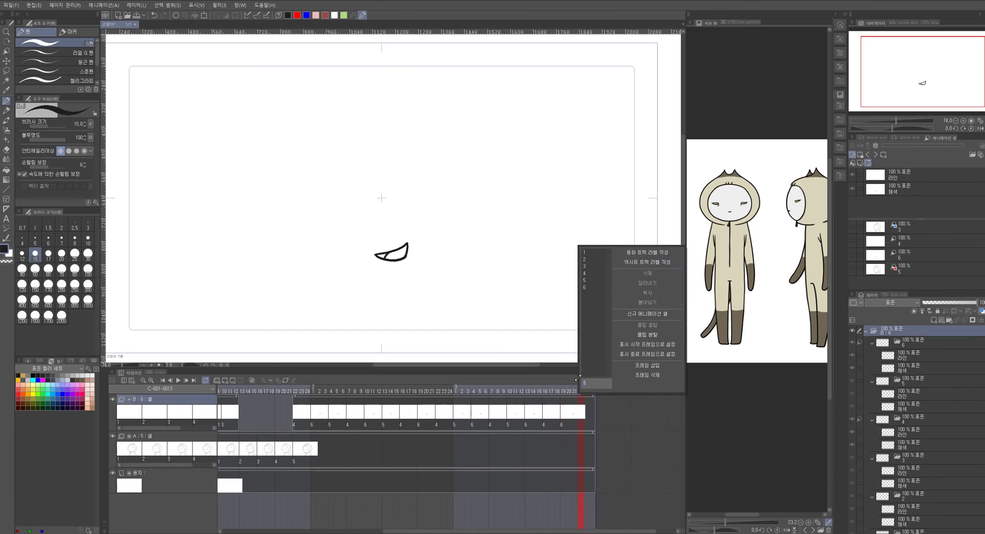
pyautogui.click(584, 274)
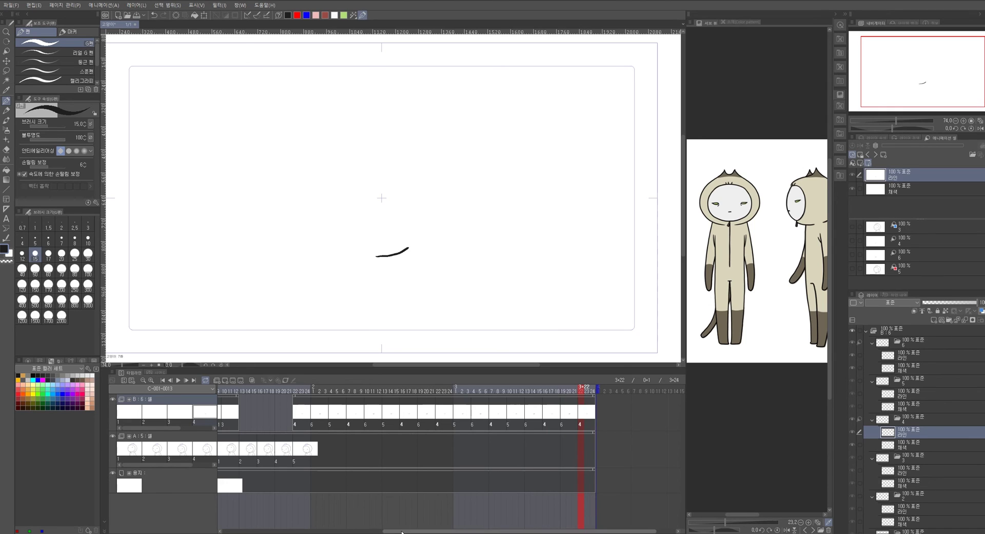
# Play the whole animation from the first frame to check the mouth timing against the head turn
pyautogui.click(143, 381)
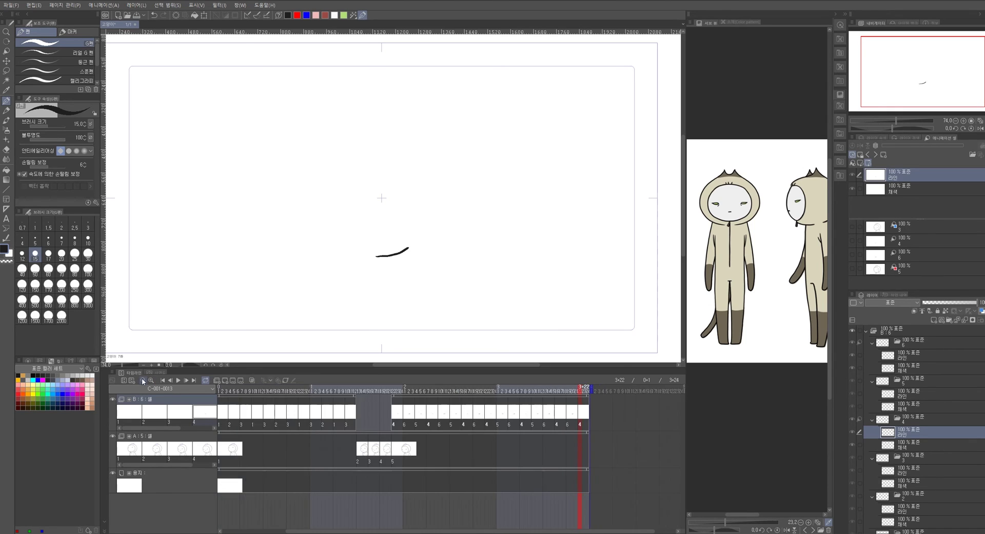
pyautogui.click(298, 388)
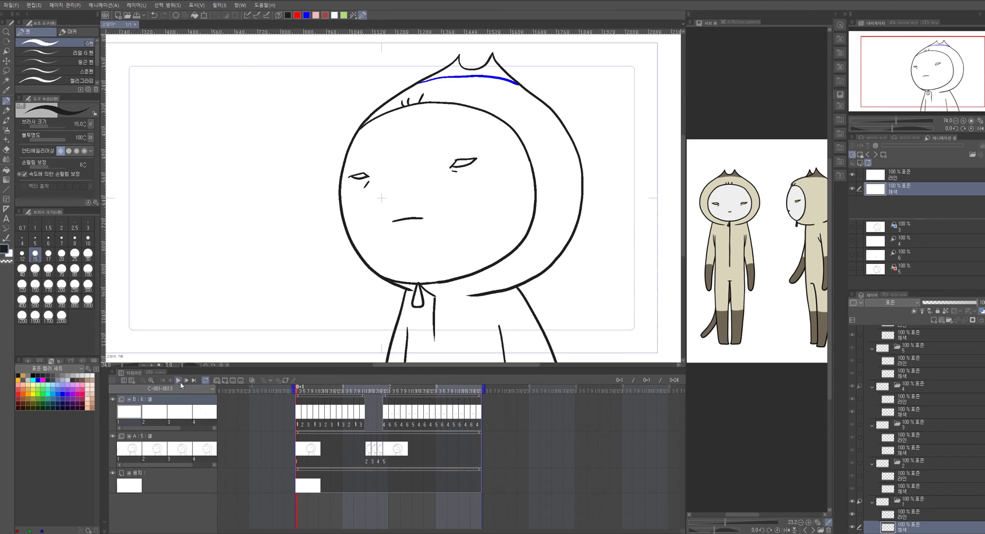
pyautogui.click(178, 383)
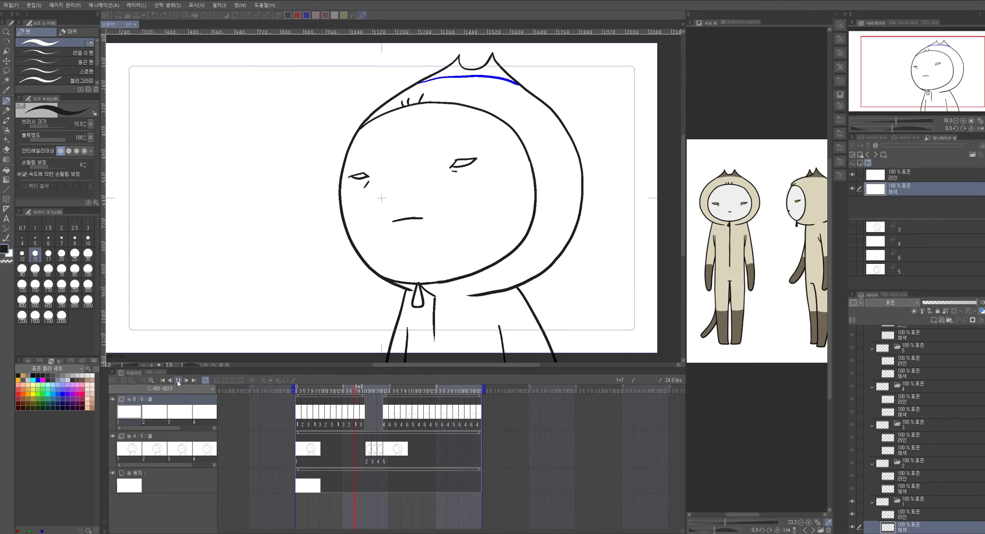
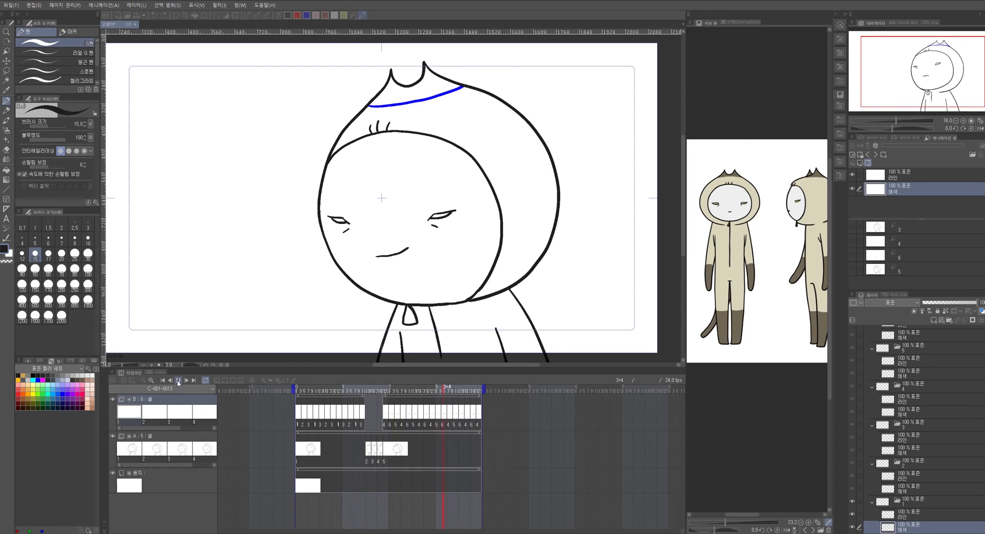
# Stop the playback, return to frame 0+6 and select track A's cell 1 clip
pyautogui.click(321, 392)
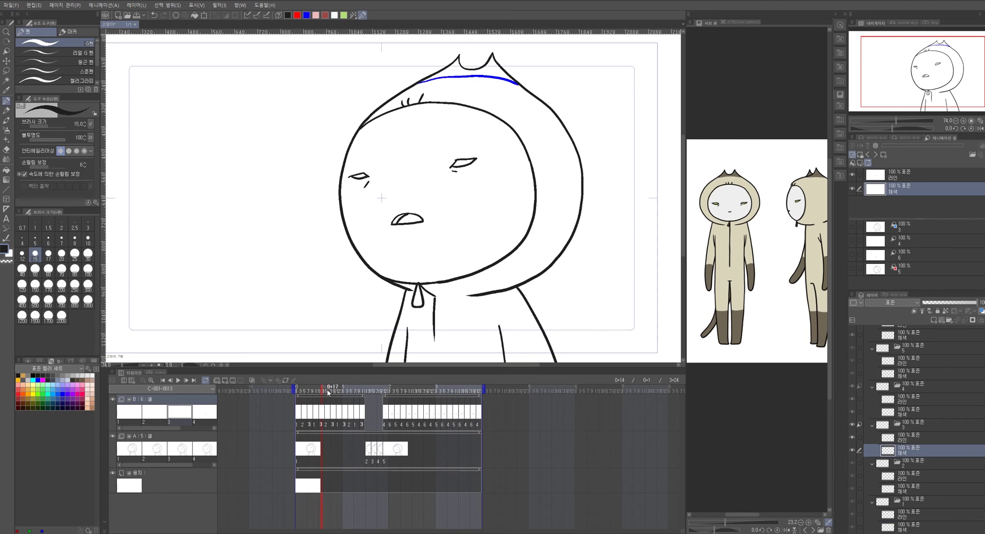
pyautogui.click(306, 391)
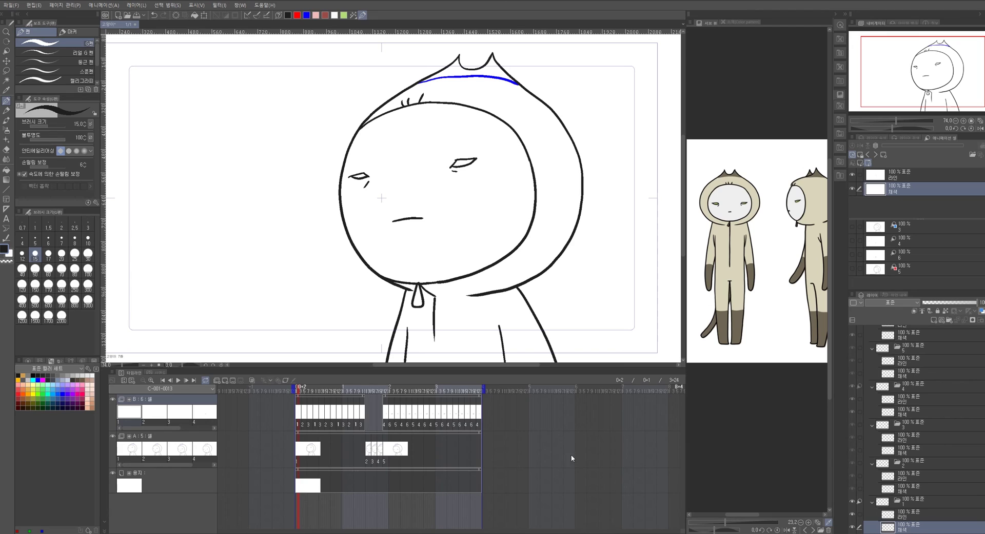
pyautogui.click(308, 451)
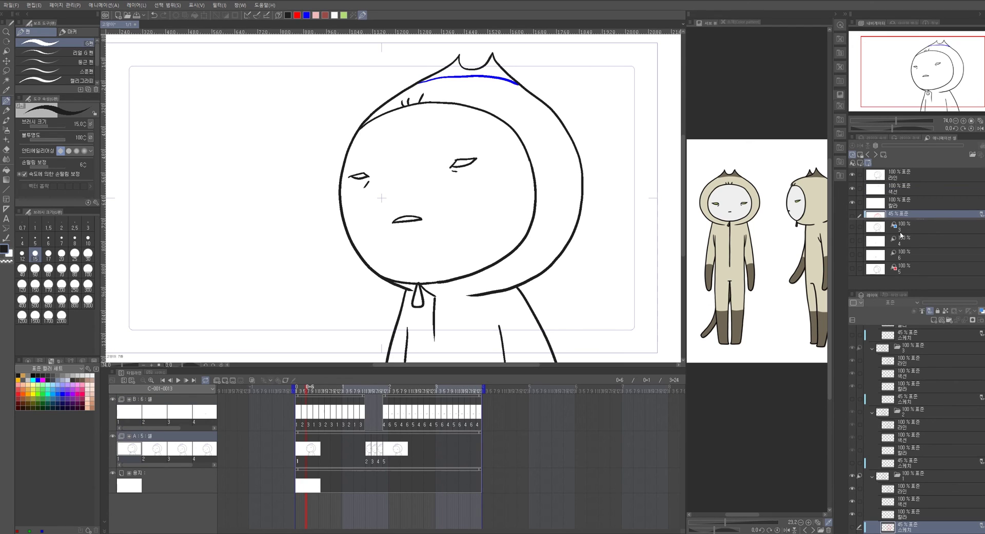
# Hide track B and fill cell 1's hood ears above the blue line with the reference's dark brown on the 컬러 layer
pyautogui.moveTo(911, 289); pyautogui.dragTo(912, 335)
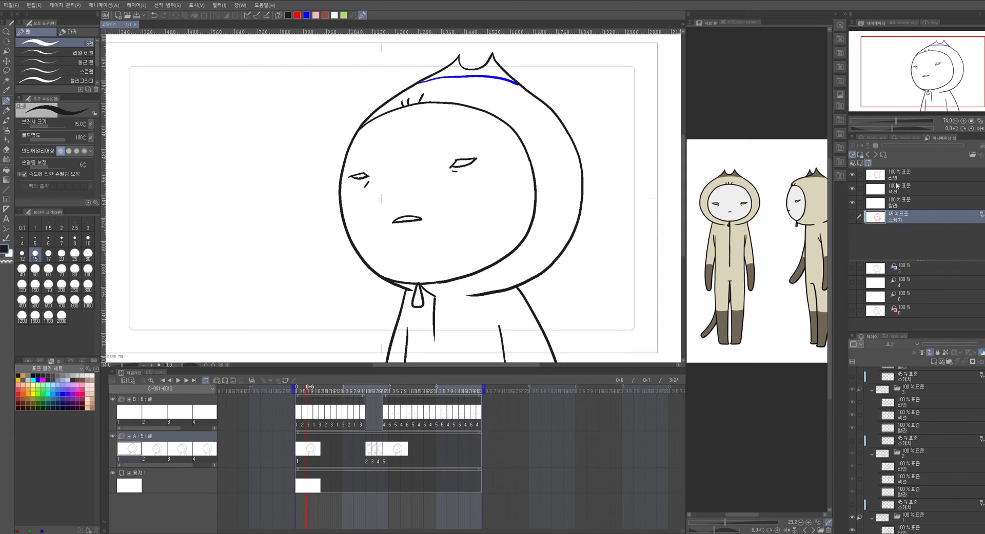
pyautogui.click(903, 206)
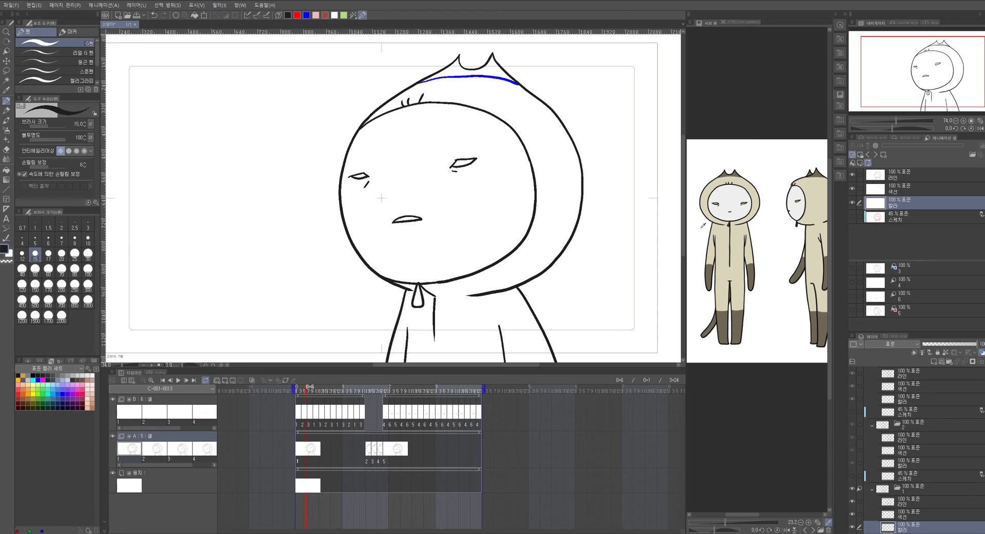
pyautogui.click(307, 444)
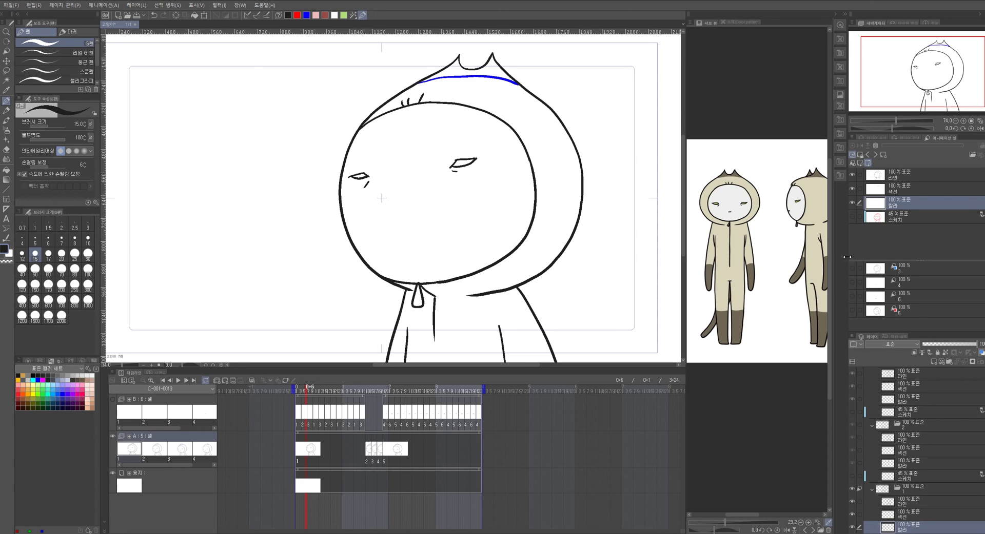
pyautogui.click(735, 171)
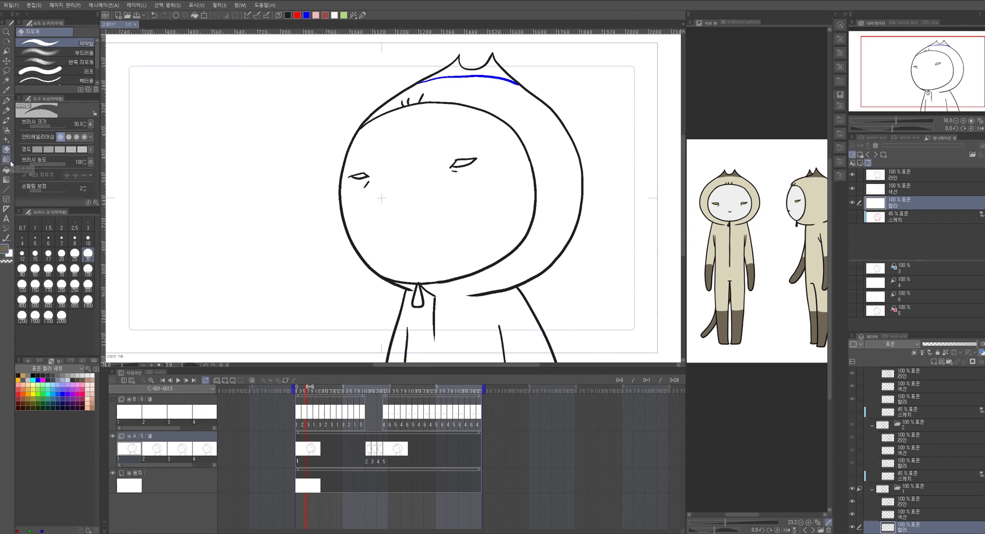
pyautogui.click(6, 170)
pyautogui.click(506, 73)
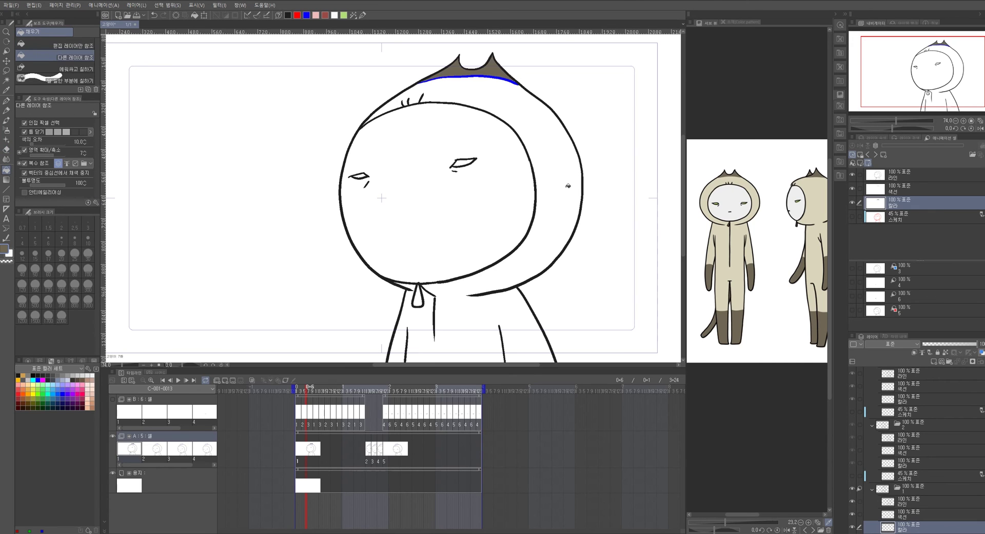
# Fill cell 1's hood and body with the reference's beige, checking the colour boundary with the blue 색선 lines hidden
pyautogui.scroll(3, 552, 169)
pyautogui.moveTo(559, 159); pyautogui.dragTo(545, 231)
pyautogui.scroll(3, 476, 147)
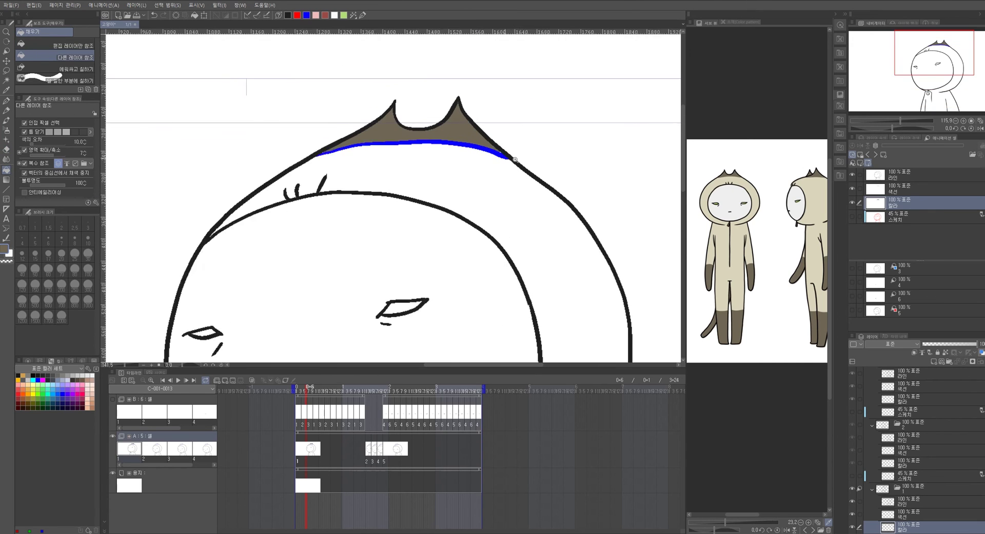
pyautogui.click(743, 243)
pyautogui.click(634, 283)
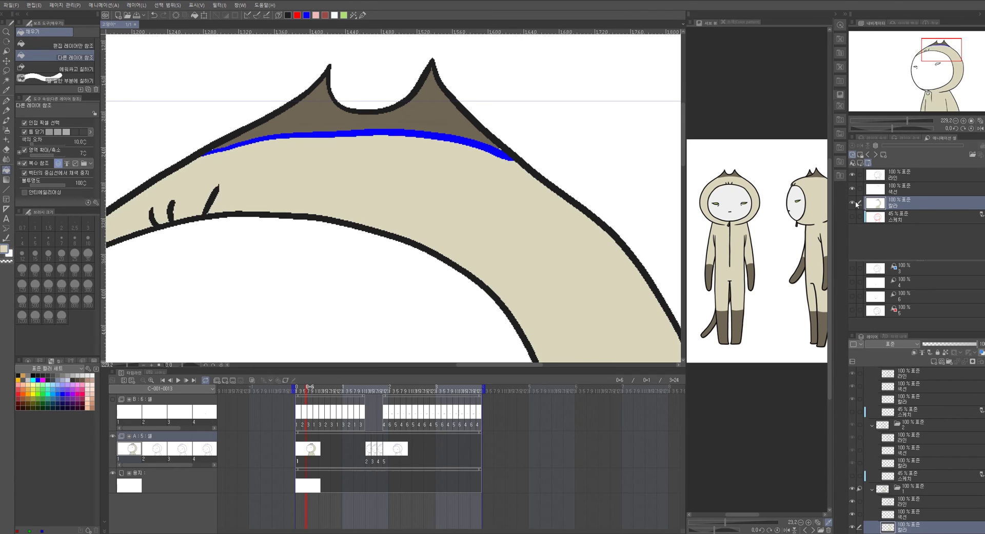
pyautogui.click(852, 189)
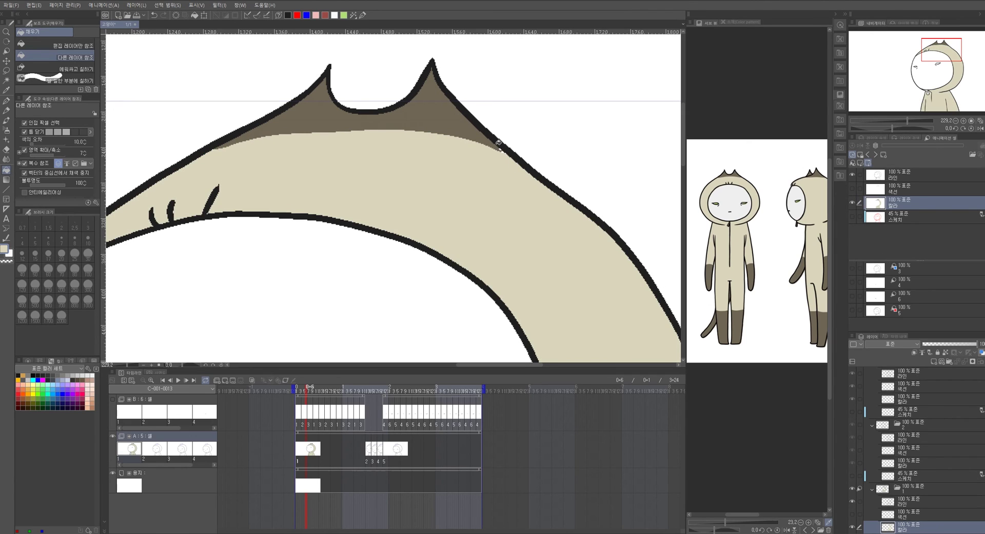
pyautogui.click(853, 189)
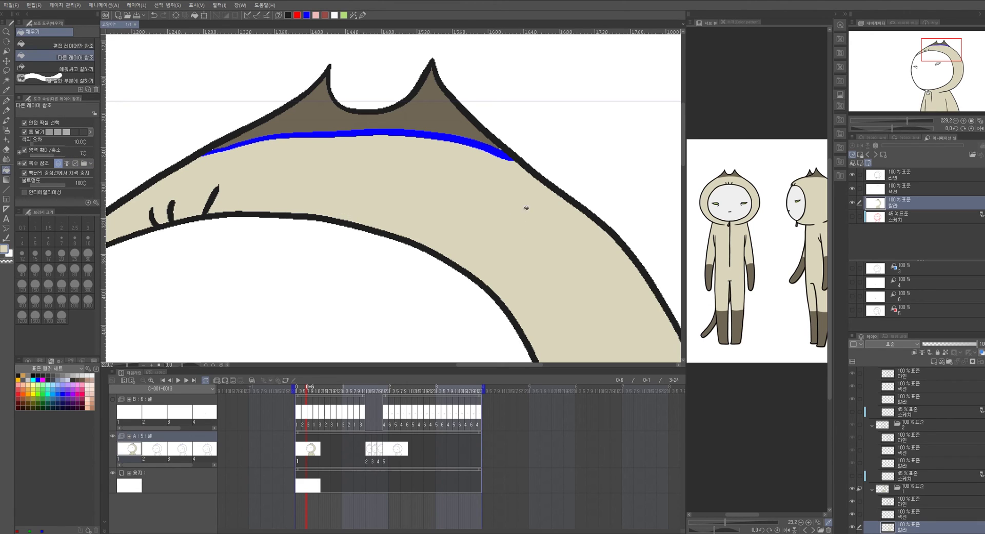
# Fill cell 1's zipper pull dark brown, the face light grey and both eyes green
pyautogui.scroll(-5, 519, 207)
pyautogui.scroll(2, 400, 240)
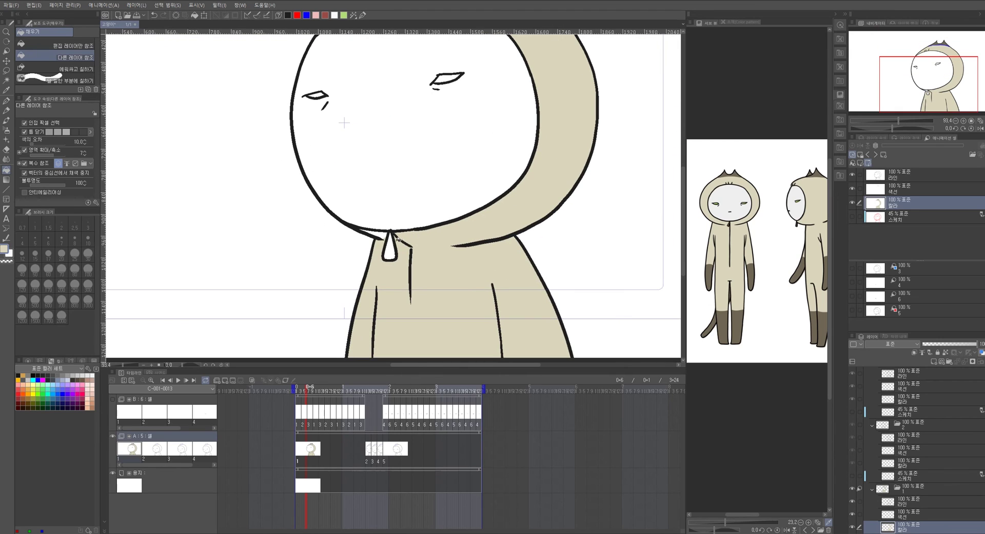
pyautogui.click(736, 320)
pyautogui.click(390, 247)
pyautogui.click(732, 255)
pyautogui.click(469, 126)
pyautogui.scroll(3, 470, 126)
pyautogui.click(343, 15)
pyautogui.click(449, 201)
pyautogui.click(317, 218)
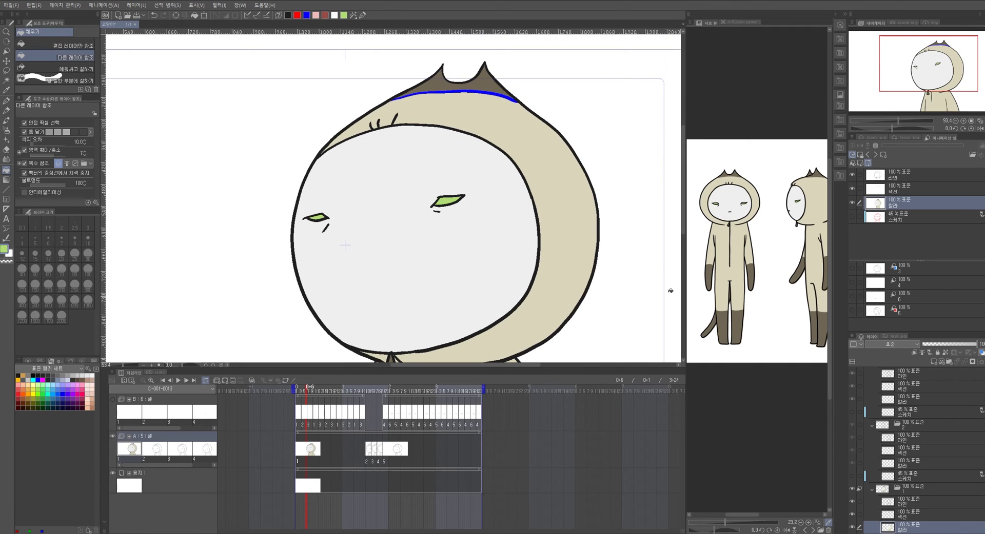
# Hide cell 1's 색선 layer and apply the Smoothing (평활화) blur filter to its 컬러 layer
pyautogui.click(854, 188)
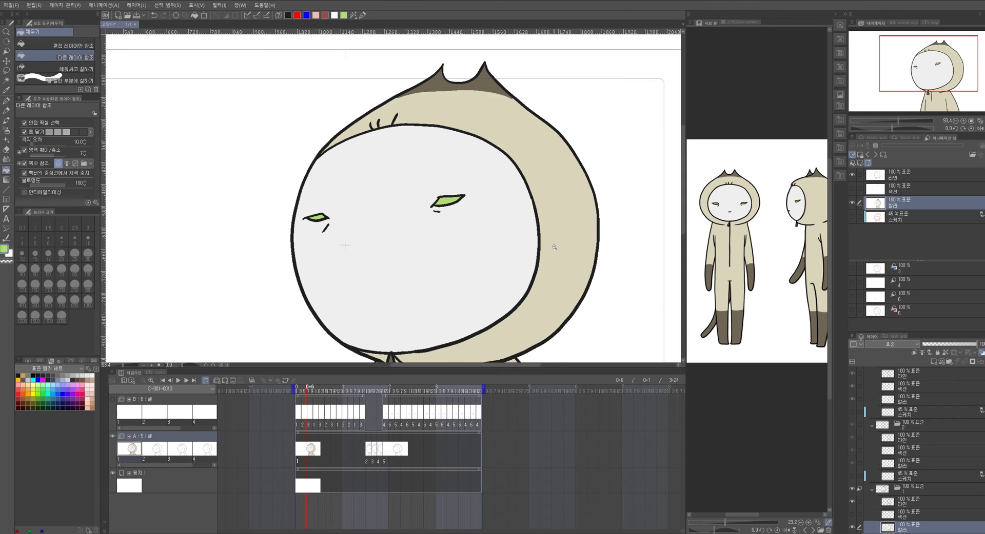
pyautogui.scroll(-3, 554, 247)
pyautogui.scroll(5, 497, 141)
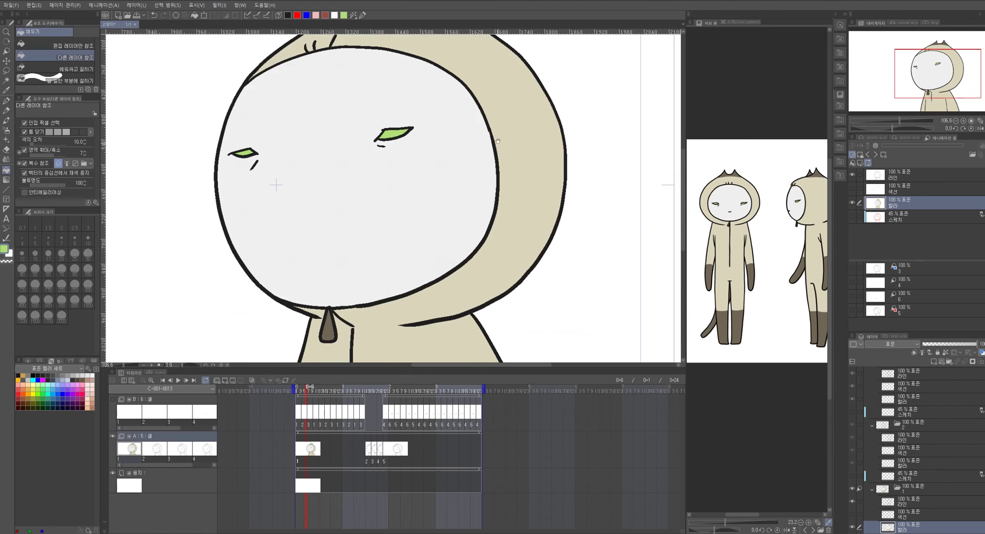
pyautogui.moveTo(498, 141); pyautogui.dragTo(513, 229)
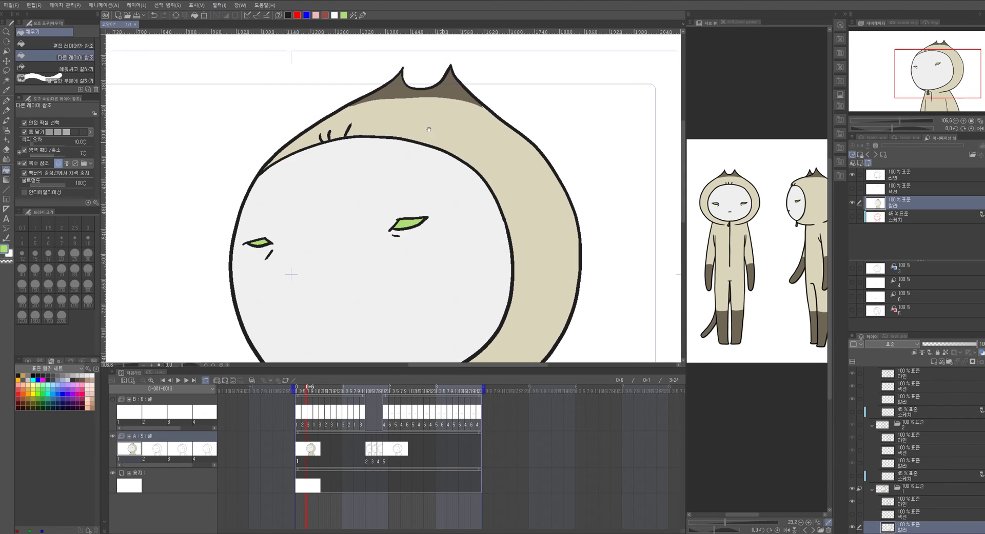
pyautogui.click(219, 5)
pyautogui.moveTo(237, 62)
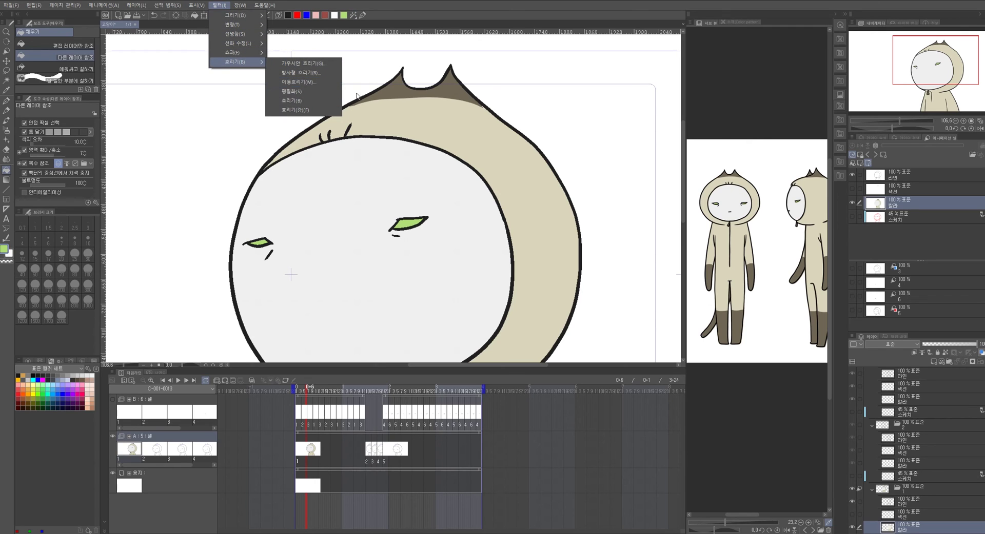
pyautogui.click(332, 92)
# Apply the Smoothing (평활화) blur filter to cell 1's 라인 layer
pyautogui.click(906, 179)
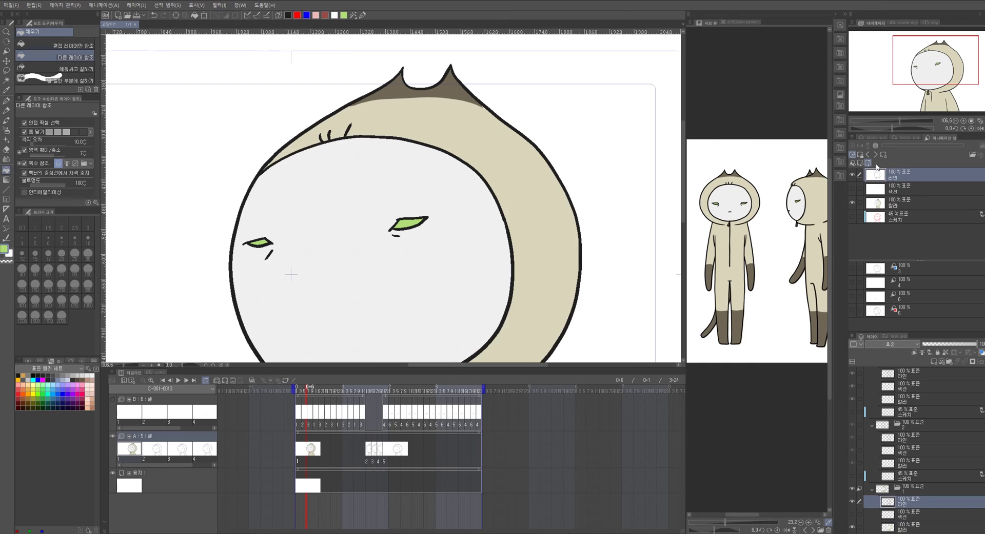
pyautogui.scroll(8, 398, 163)
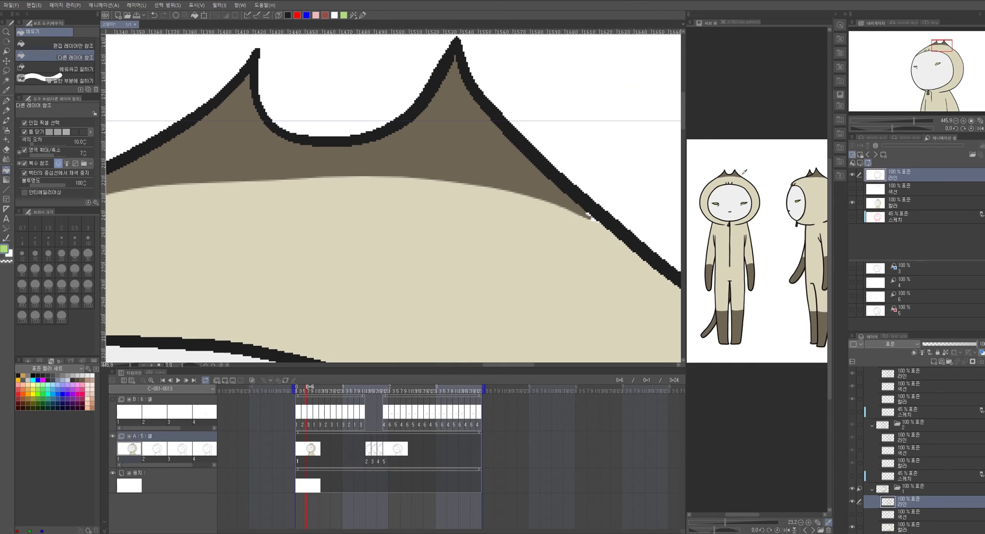
pyautogui.click(219, 5)
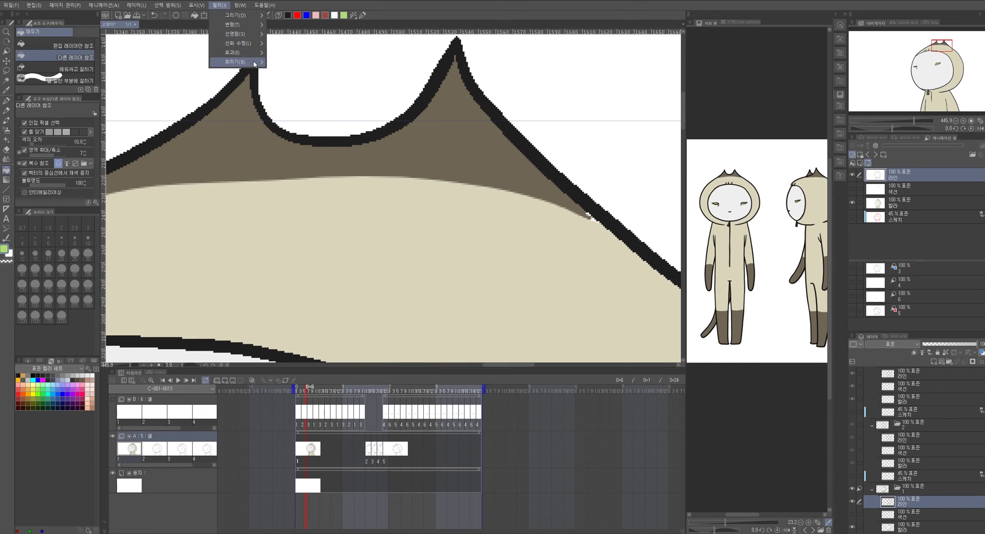
pyautogui.moveTo(241, 62)
pyautogui.click(318, 93)
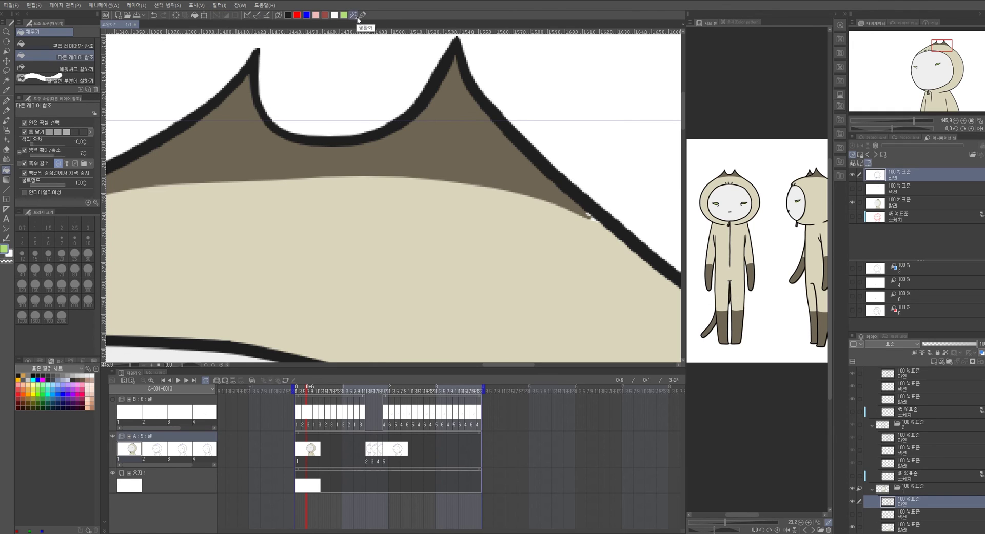
# Add the Smoothing (평활화) filter command to the command bar and remove the duplicate entry again
pyautogui.rightClick(380, 16)
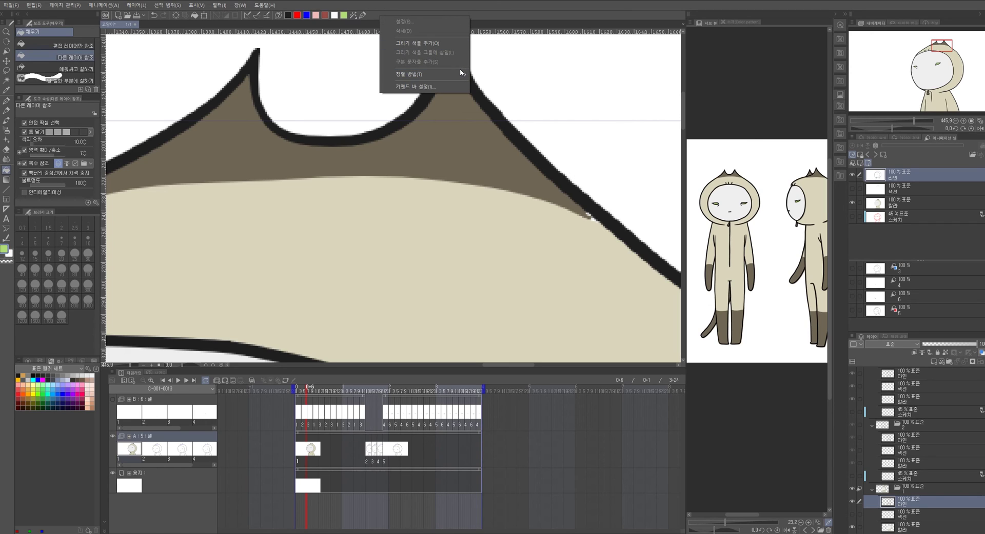
pyautogui.click(426, 86)
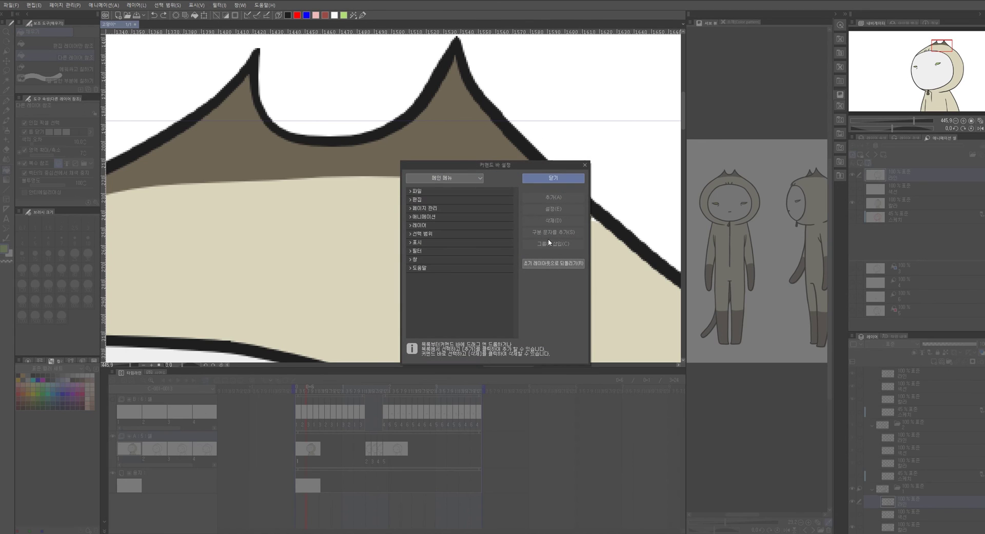
pyautogui.click(426, 251)
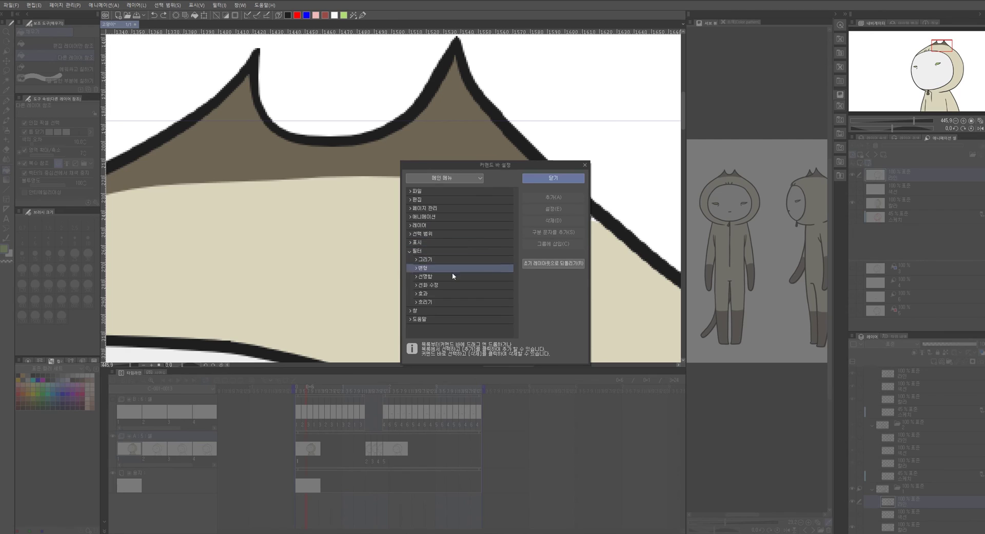
pyautogui.click(438, 302)
pyautogui.scroll(-2, 461, 320)
pyautogui.click(471, 319)
pyautogui.click(563, 198)
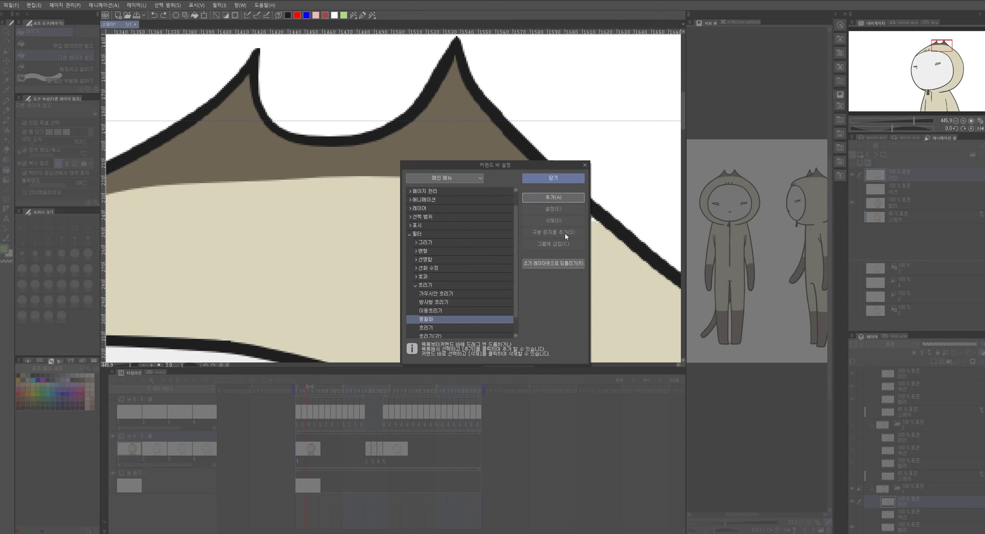
pyautogui.click(553, 178)
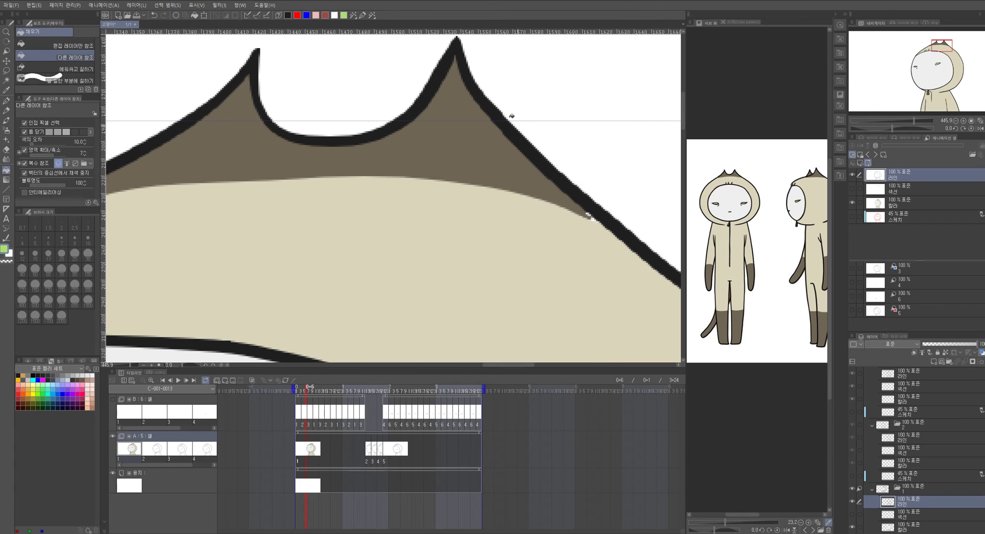
pyautogui.rightClick(373, 19)
pyautogui.click(444, 23)
# Go to cell 2 at frame 1+14 and fill its hood ears with the reference's dark brown on the 컬러 layer
pyautogui.scroll(-5, 488, 309)
pyautogui.moveTo(488, 309); pyautogui.dragTo(487, 88)
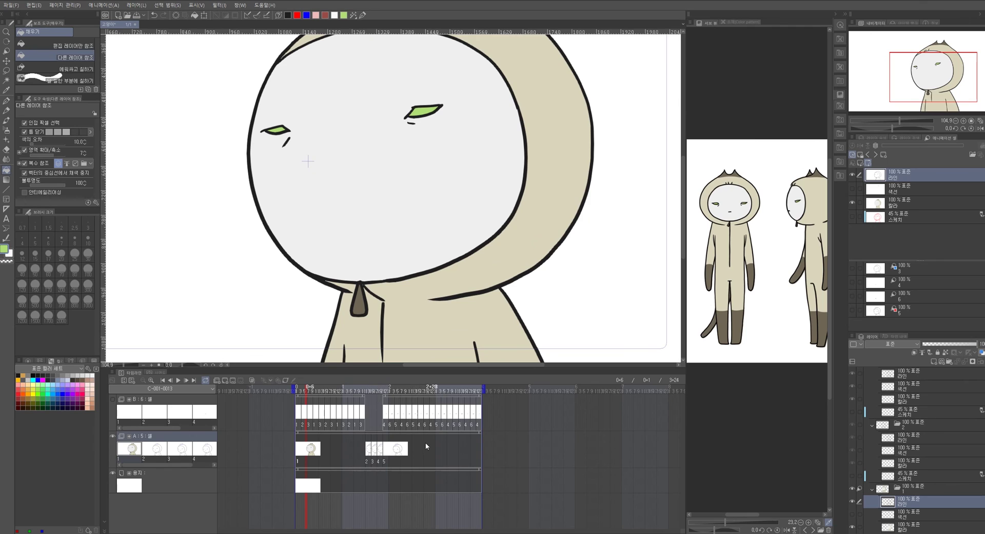
pyautogui.click(151, 381)
pyautogui.click(151, 381)
pyautogui.click(557, 390)
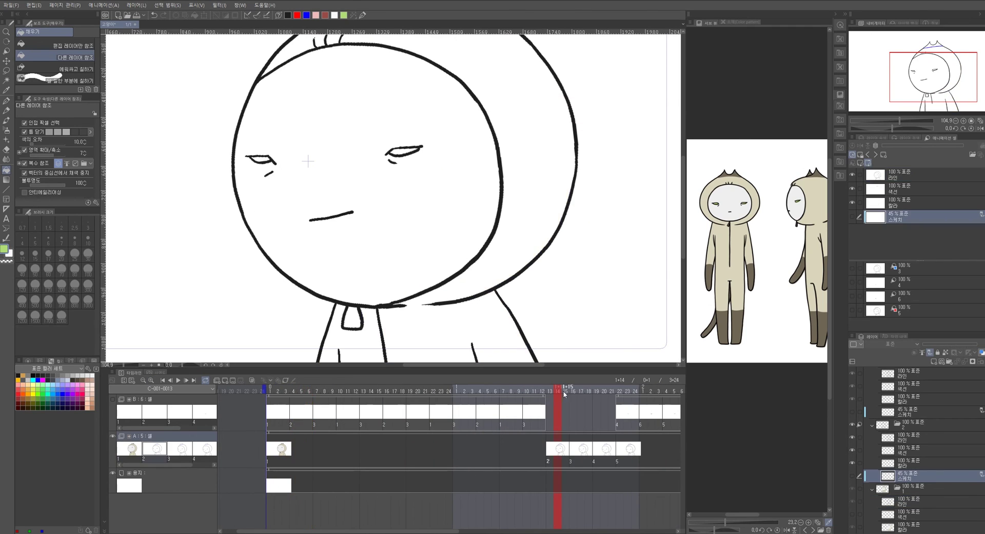
pyautogui.moveTo(512, 264); pyautogui.dragTo(525, 314)
pyautogui.scroll(-3, 538, 287)
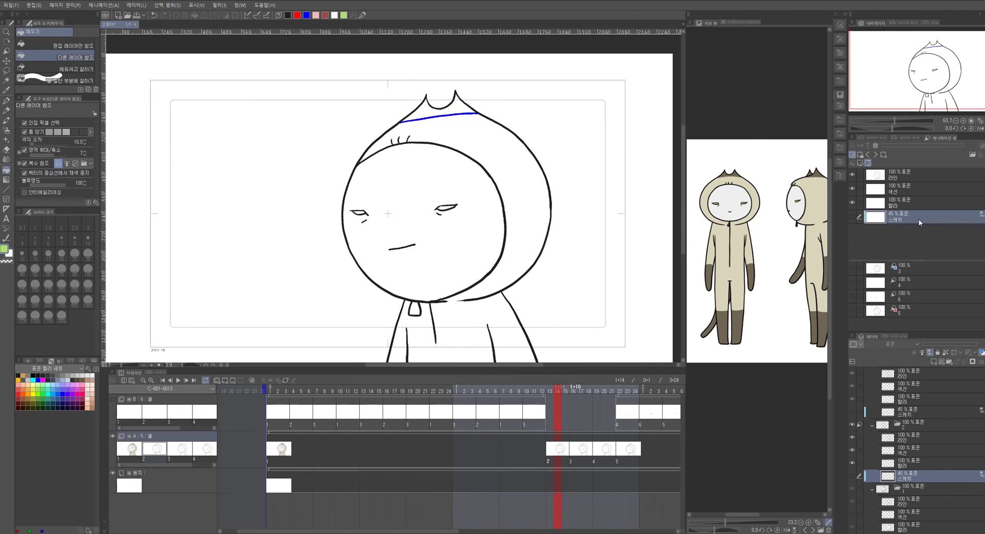
pyautogui.click(915, 202)
pyautogui.click(737, 172)
pyautogui.click(456, 109)
# Fill cell 2's hood and body beige, the zipper pull dark brown, the eyes green and the face light grey
pyautogui.click(716, 190)
pyautogui.click(487, 290)
pyautogui.click(737, 172)
pyautogui.click(418, 308)
pyautogui.click(343, 15)
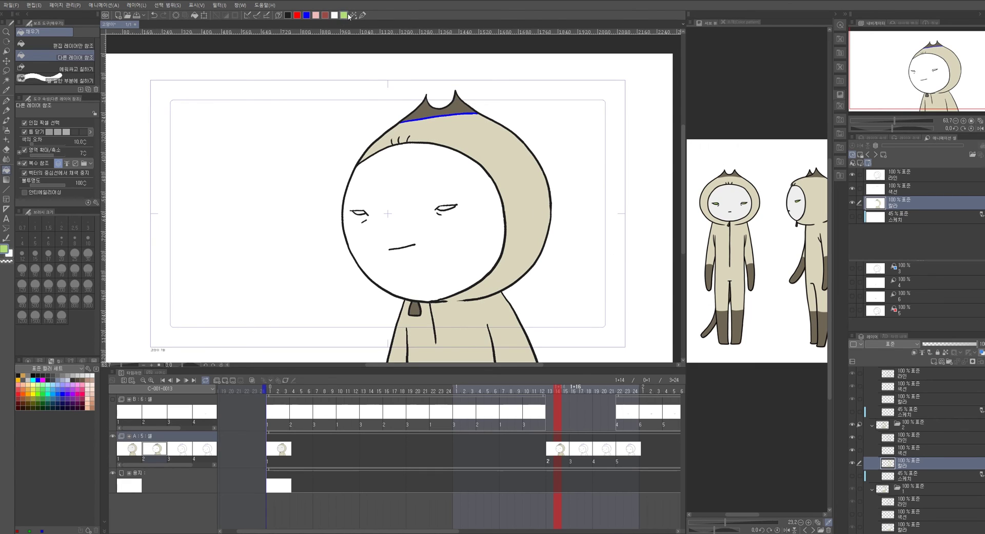
pyautogui.click(450, 208)
pyautogui.click(422, 234)
# Hide cell 2's 색선 layer, select its 라인 layer and inspect the outline around the face and hood up close
pyautogui.click(852, 189)
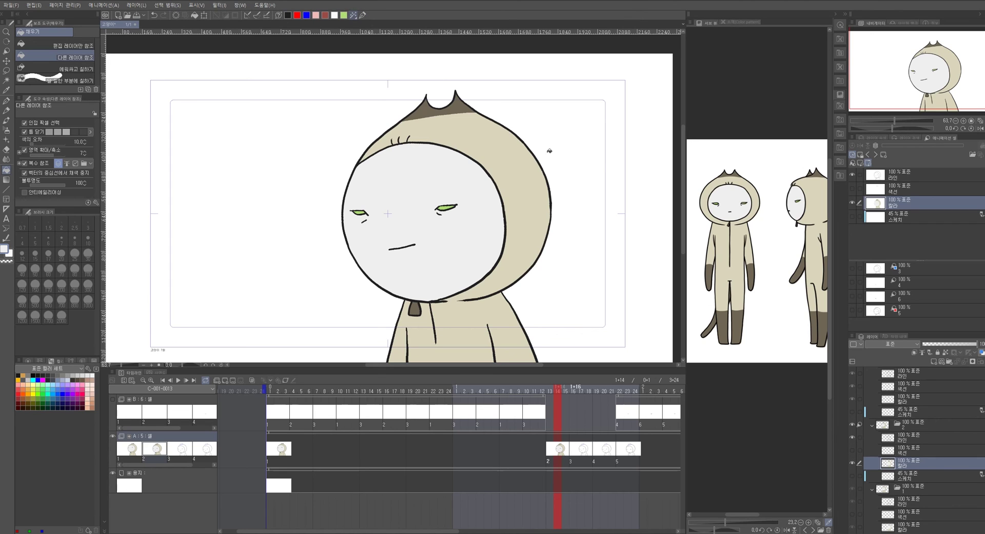
pyautogui.click(909, 178)
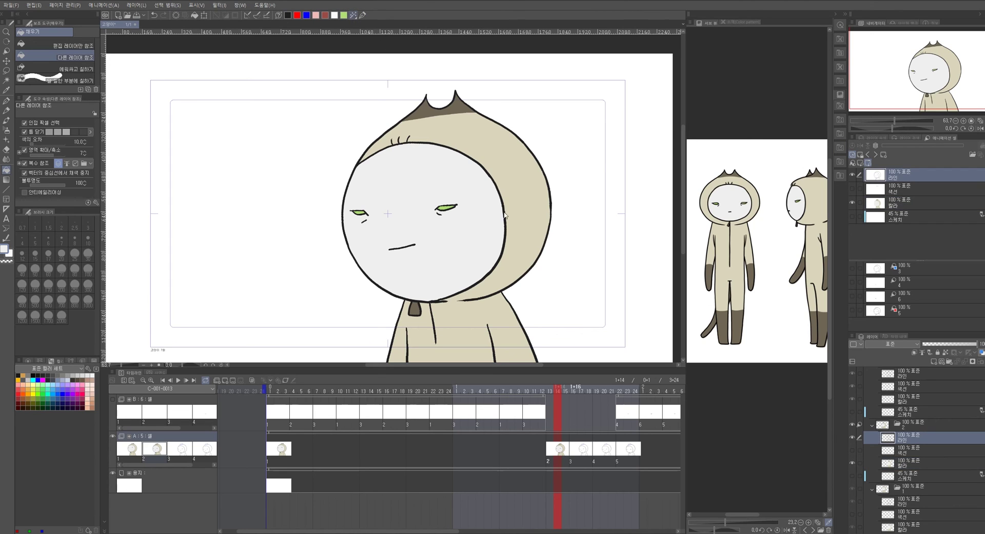
pyautogui.click(514, 282)
pyautogui.click(516, 280)
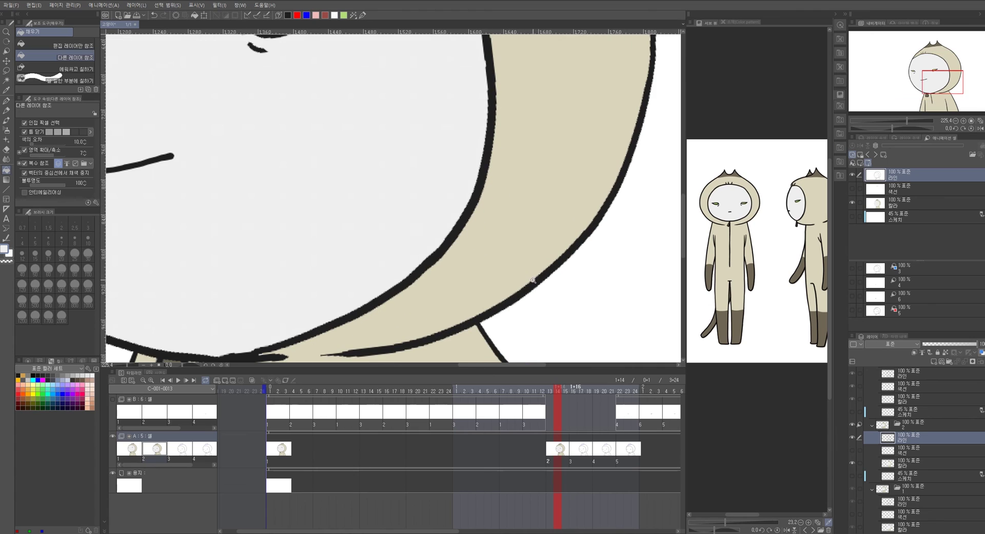
pyautogui.scroll(-5, 577, 269)
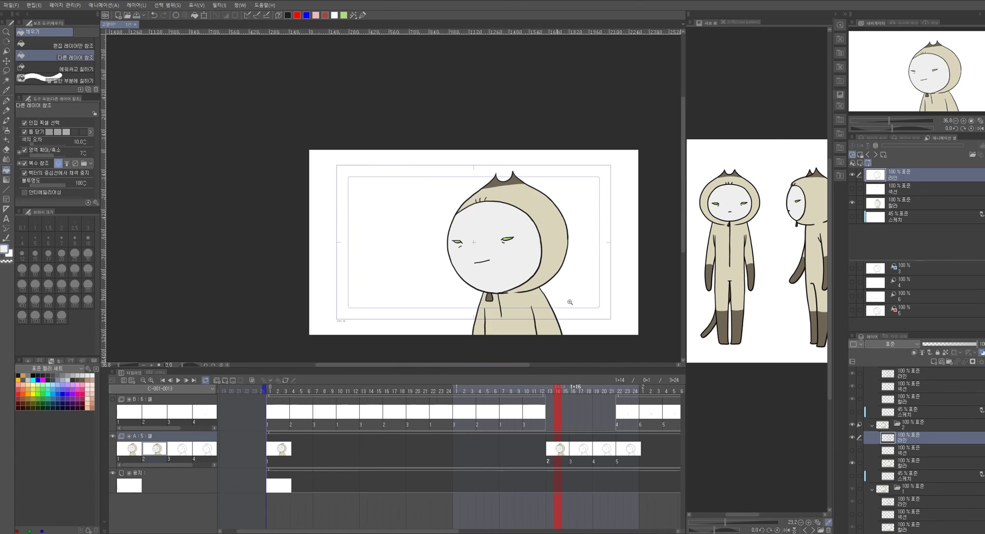
pyautogui.scroll(4, 567, 304)
# Go to cell 3 at frame 1+17 and fill its hood ears with dark brown on the 컬러 layer
pyautogui.click(581, 392)
pyautogui.scroll(-5, 539, 241)
pyautogui.click(722, 297)
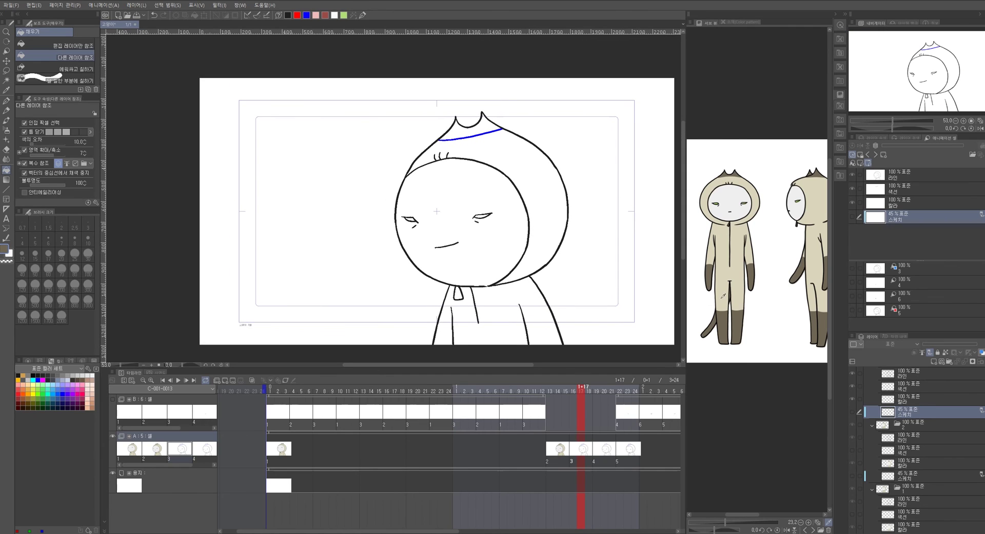
pyautogui.click(907, 201)
pyautogui.click(469, 132)
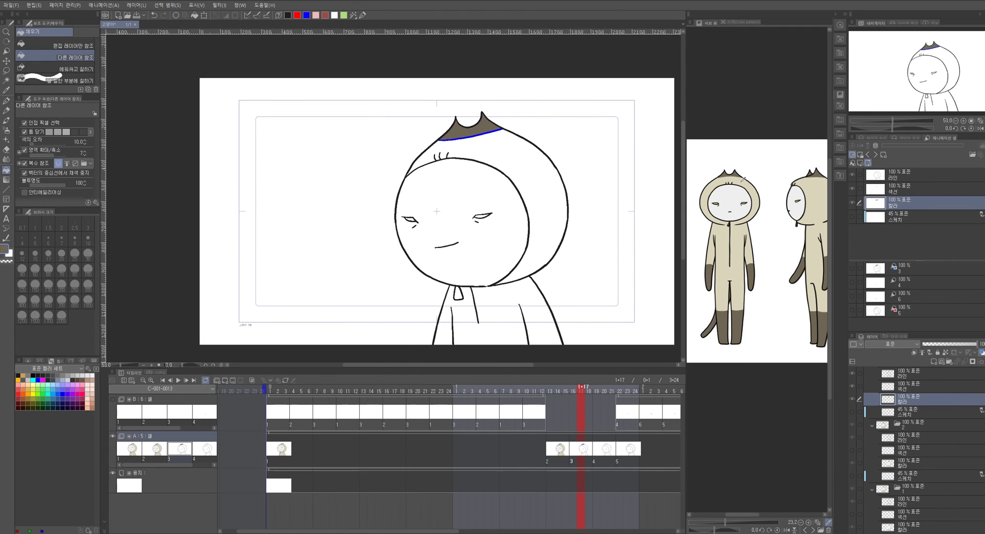
# Fill cell 3's hood and body beige, zipper pull dark brown, eyes green and face light grey, and hide its 색선 layer
pyautogui.click(533, 176)
pyautogui.click(553, 288)
pyautogui.click(727, 171)
pyautogui.click(460, 294)
pyautogui.click(344, 15)
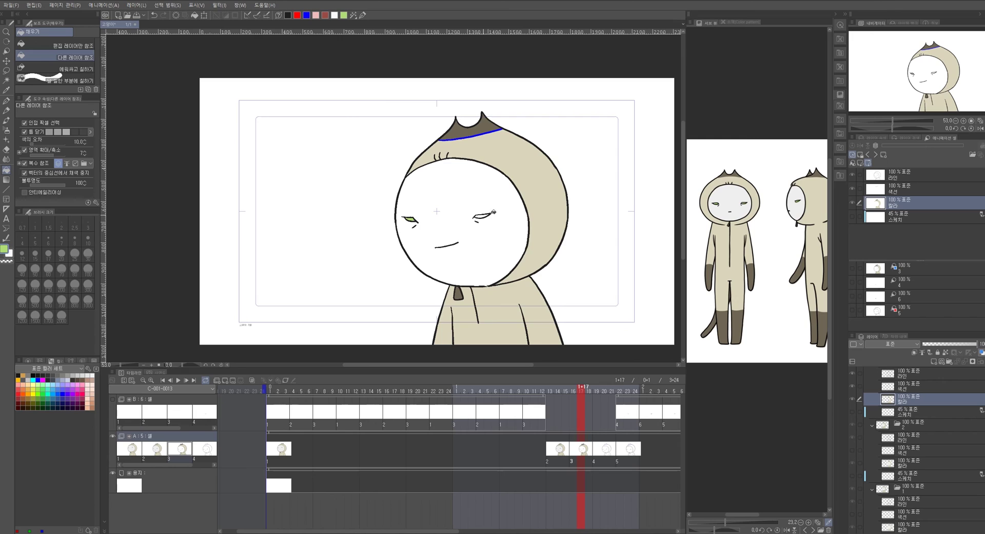
pyautogui.click(480, 185)
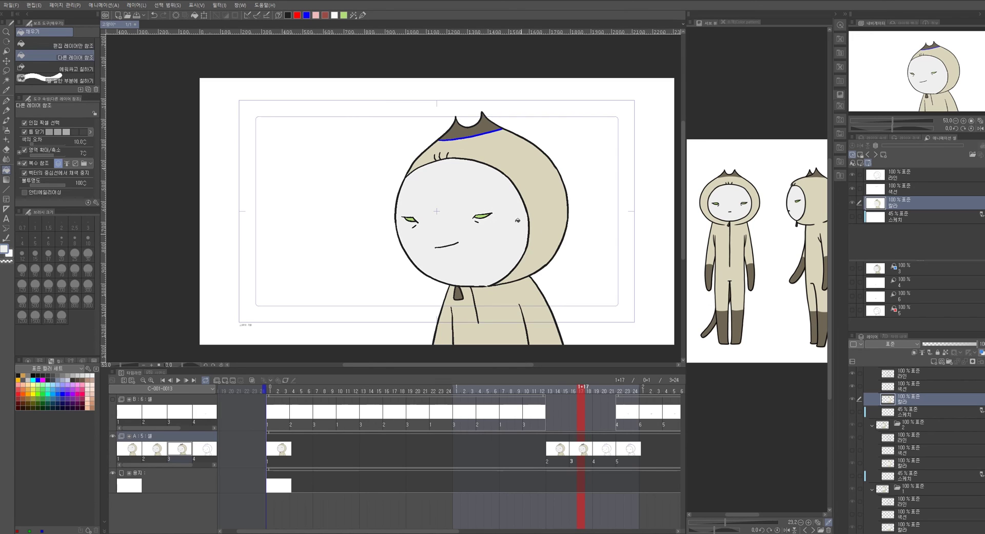
pyautogui.click(853, 189)
pyautogui.click(924, 177)
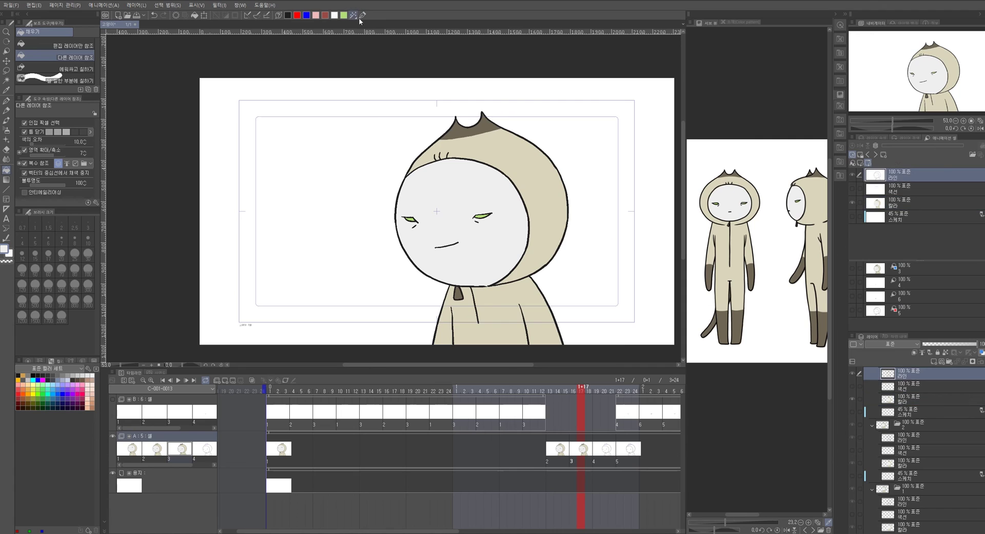
# Go to cell 4 at frame 1+20 and fill its hood ears and zipper pull dark brown and face light grey on the 컬러 layer
pyautogui.click(604, 388)
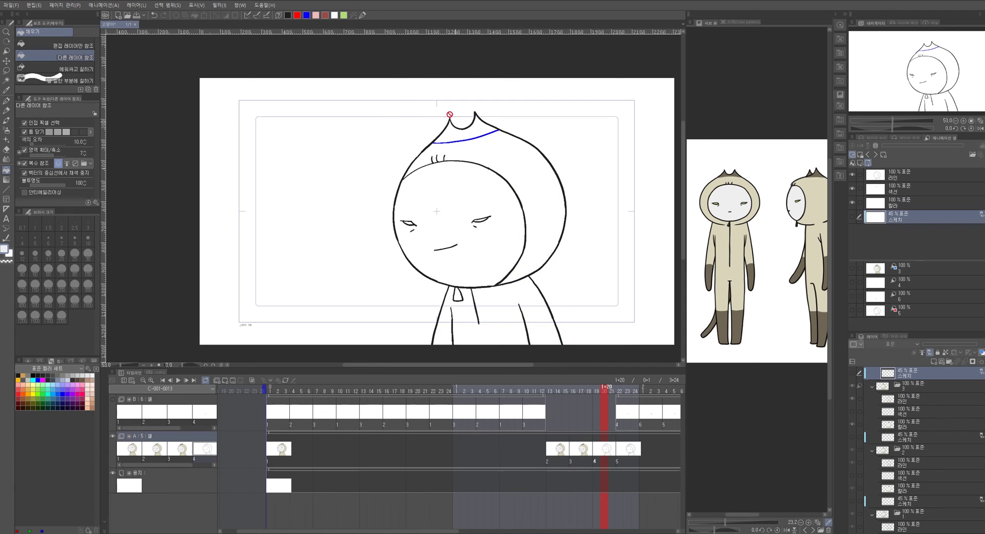
pyautogui.click(906, 201)
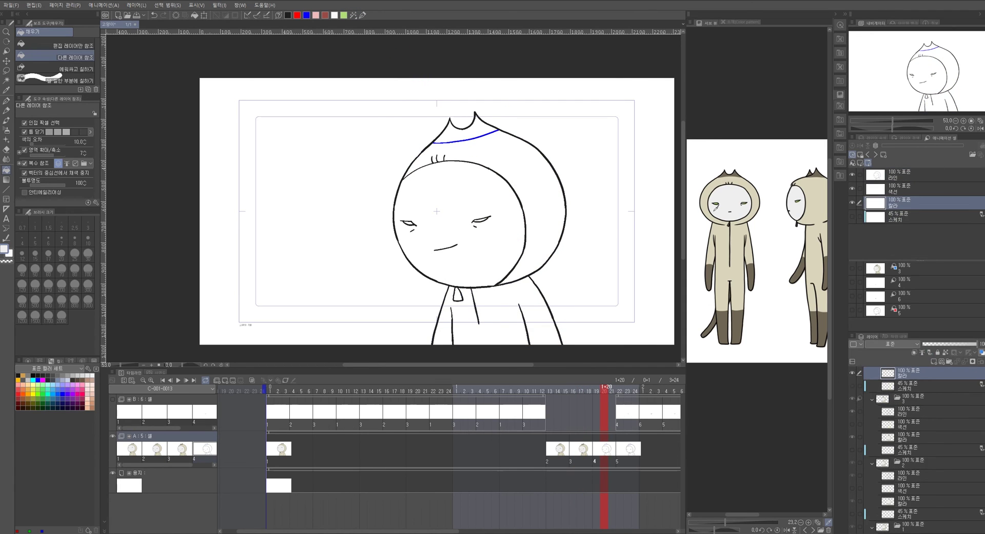
pyautogui.click(484, 128)
pyautogui.click(457, 295)
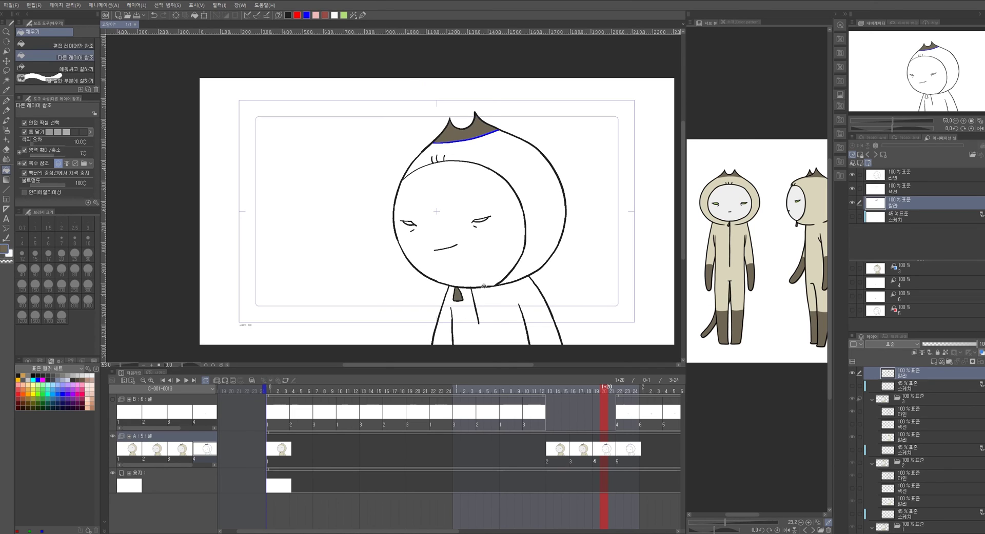
pyautogui.click(502, 222)
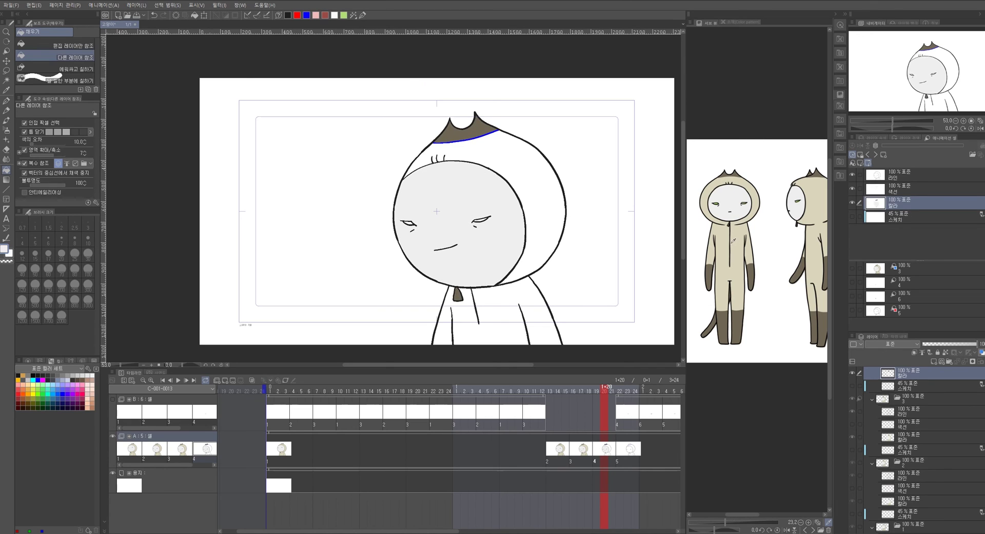
# Fill cell 4's hood and body beige and eyes green, then hide its 색선 layer and select 라인
pyautogui.click(544, 256)
pyautogui.click(505, 312)
pyautogui.click(343, 15)
pyautogui.click(410, 223)
pyautogui.click(485, 219)
pyautogui.click(852, 188)
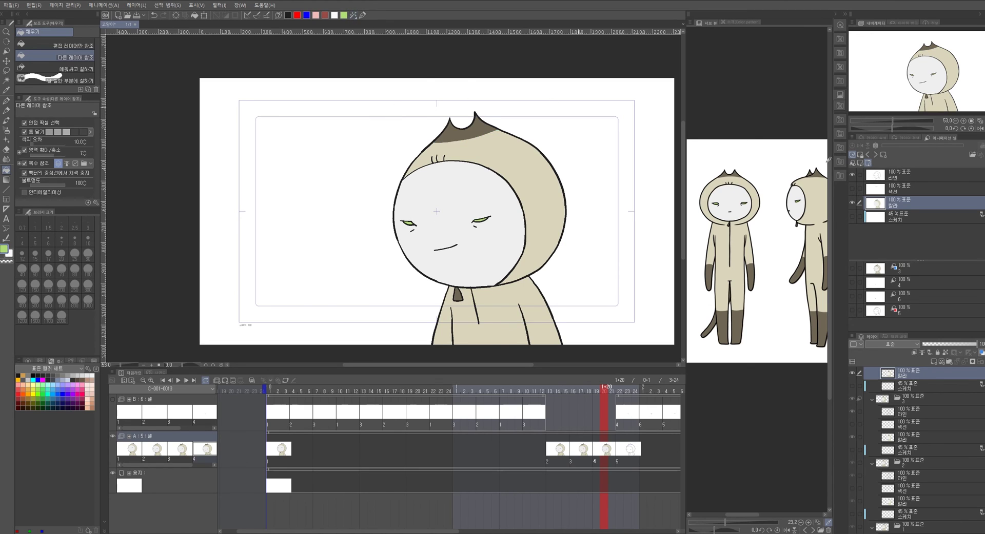
pyautogui.click(895, 174)
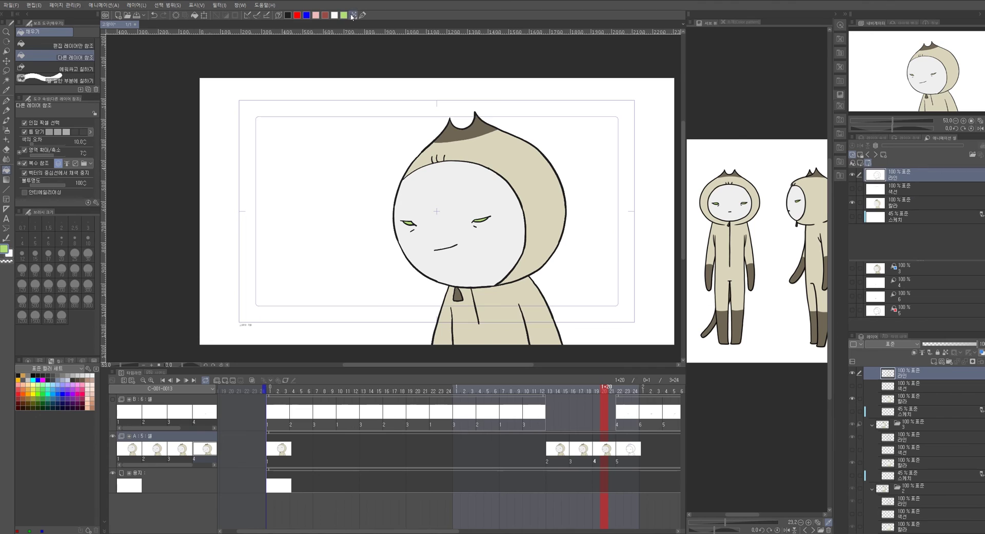
# Go to cell 5 at frame 1+23 and fill its hood ears with the reference's dark brown on the 컬러 layer
pyautogui.click(630, 390)
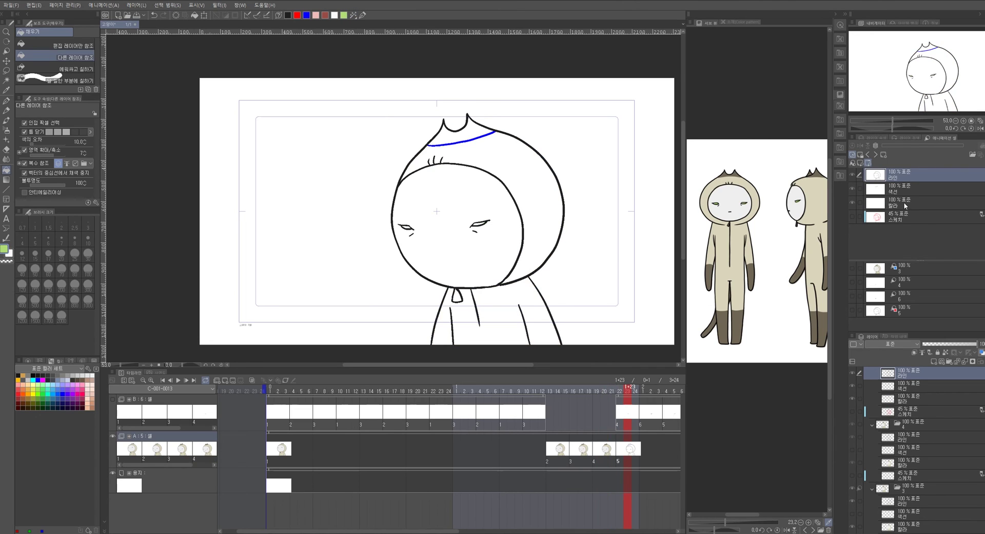
pyautogui.hotkey('alt', '[')
pyautogui.hotkey('alt', '[')
pyautogui.click(739, 171)
pyautogui.click(459, 134)
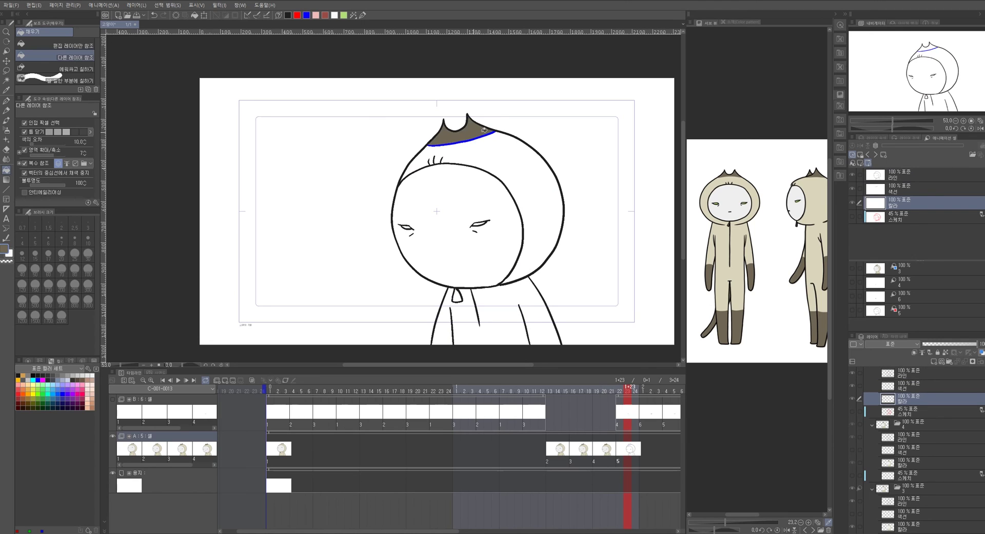
# Fill cell 5's hood and body beige, the zipper pull dark brown, the eyes green and the face light grey
pyautogui.click(720, 325)
pyautogui.click(515, 311)
pyautogui.click(521, 148)
pyautogui.click(343, 15)
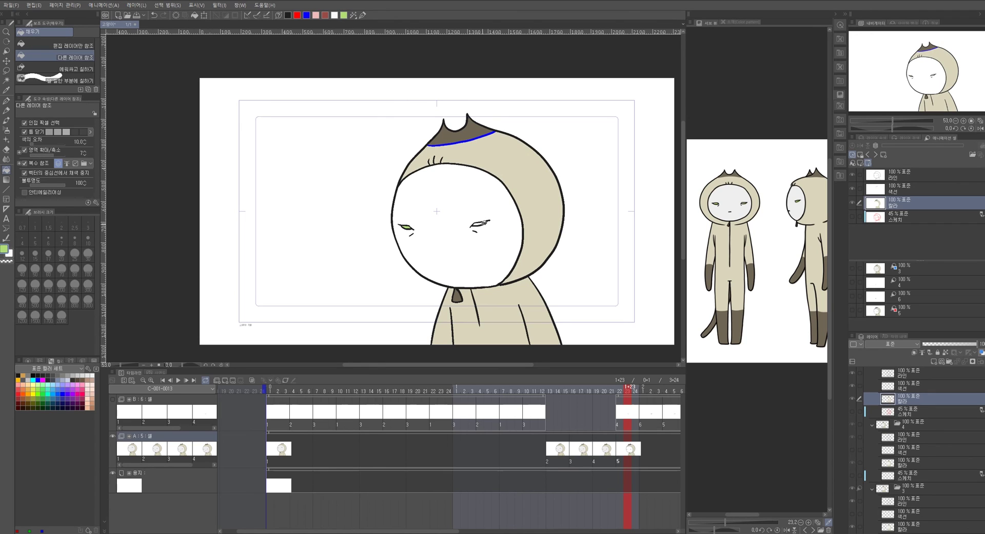
pyautogui.click(479, 224)
pyautogui.moveTo(738, 214); pyautogui.dragTo(742, 205)
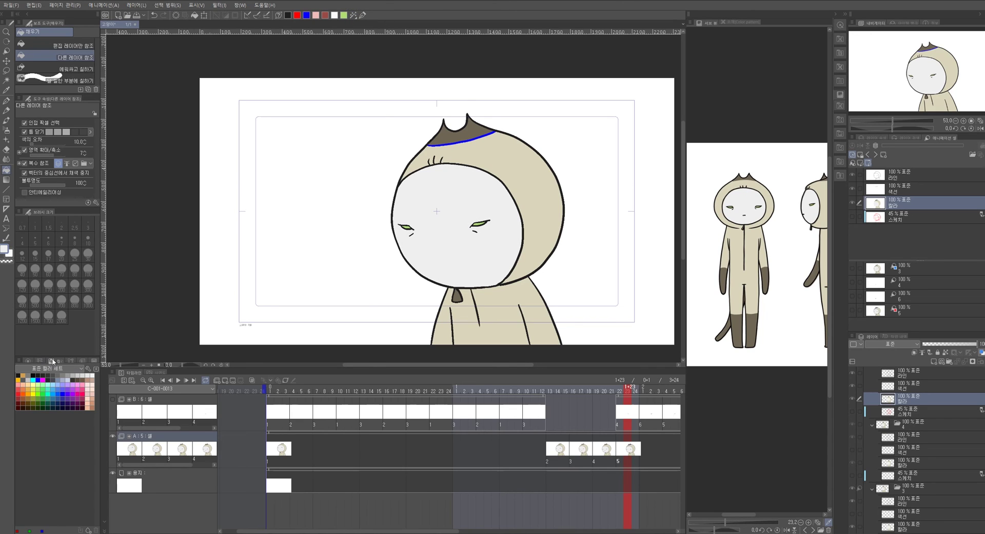
# Hide cell 5's 색선 layer, select its 라인 layer and inspect the outline around the face up close
pyautogui.click(852, 188)
pyautogui.click(907, 172)
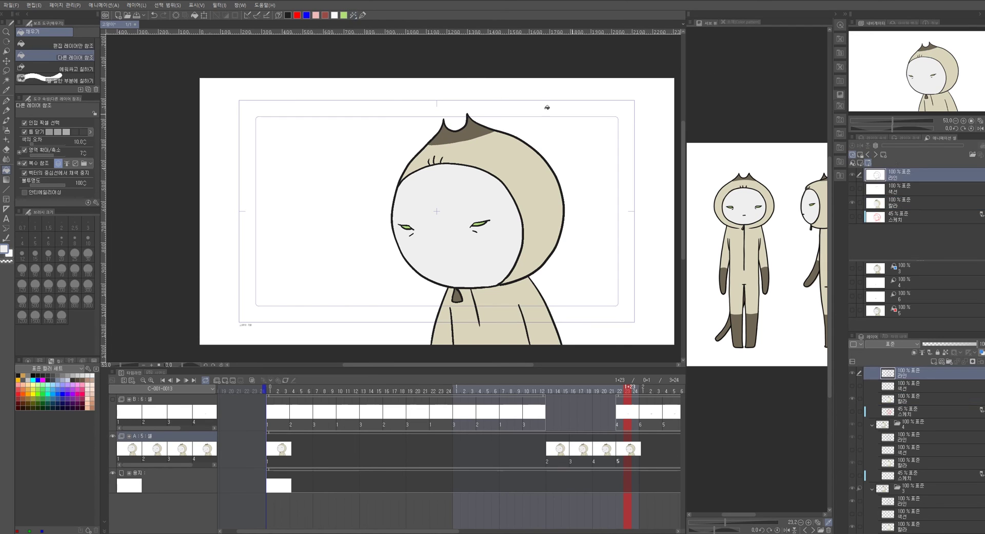
pyautogui.scroll(3, 502, 216)
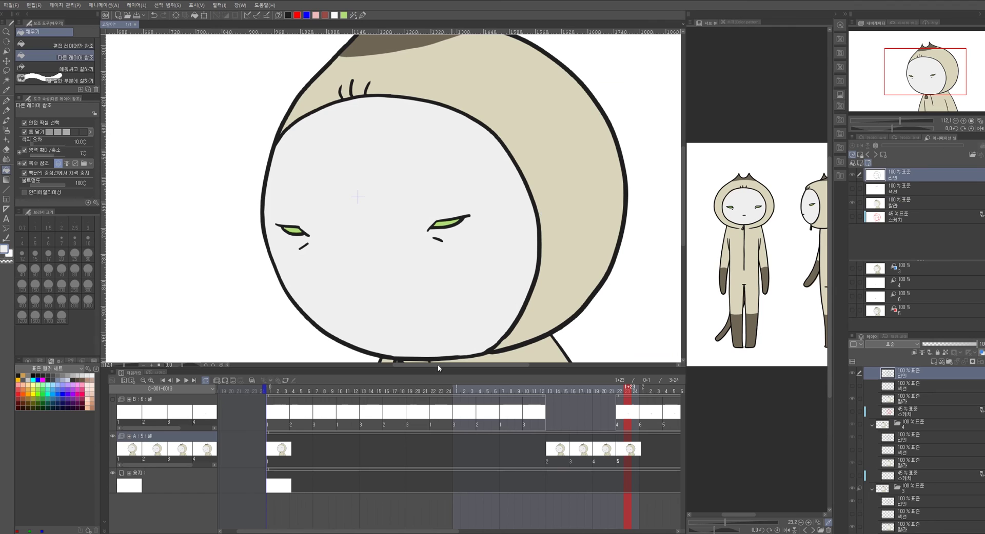
# Hide track A and select the 라인 layer of track B's mouth cell 1 at frame 0+2
pyautogui.click(284, 415)
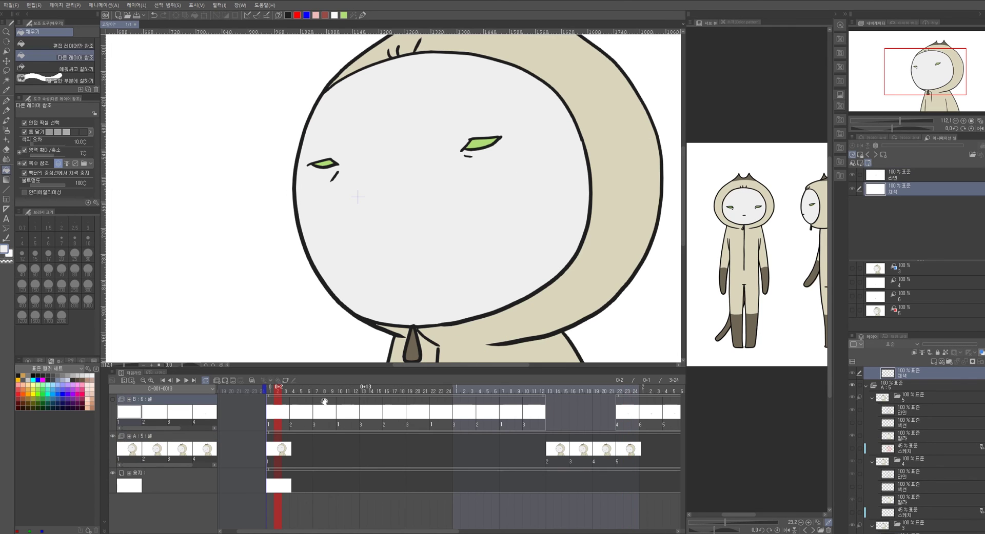
pyautogui.click(113, 437)
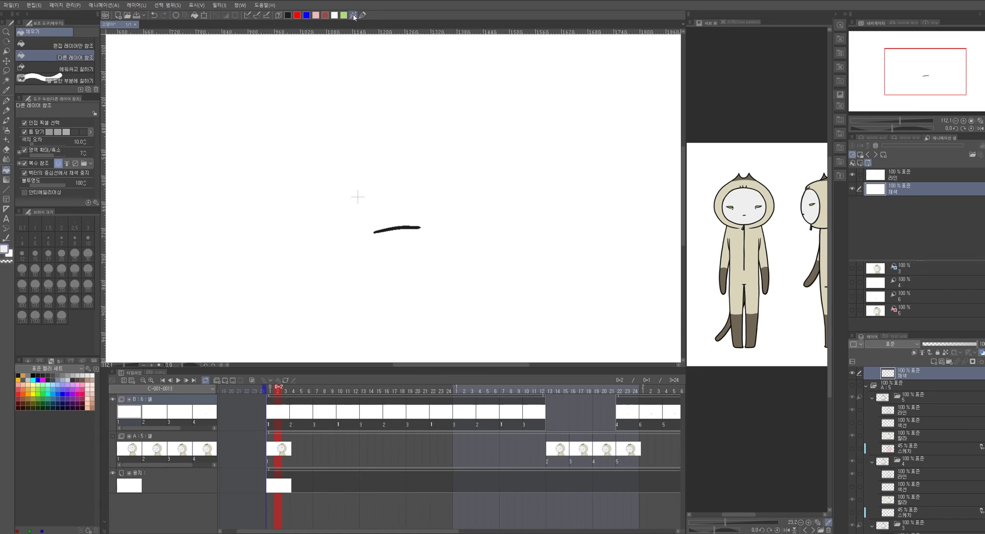
pyautogui.click(916, 176)
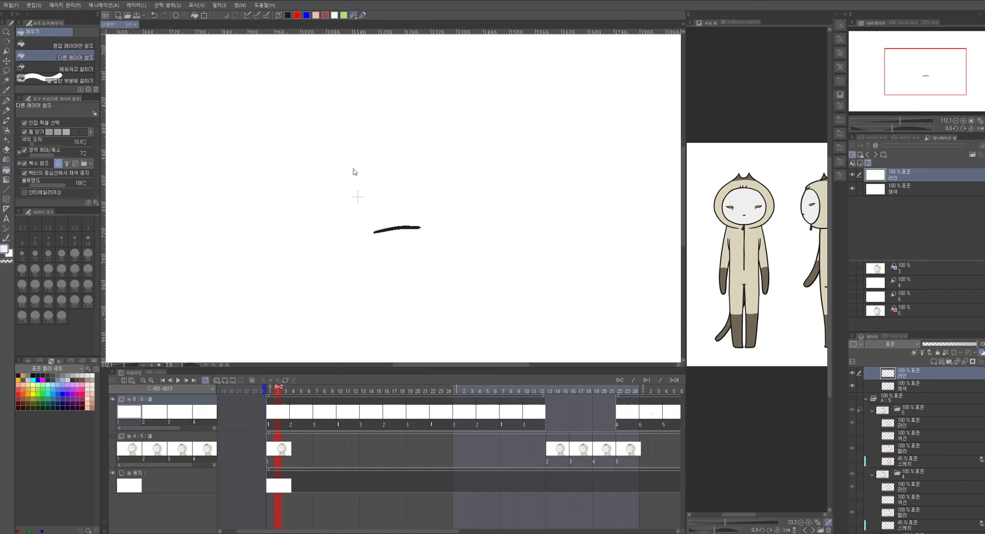
# Go to mouth cell 2 at frame 0+5, fill the mouth pink on the 채색 layer and select its 라인 layer
pyautogui.click(302, 395)
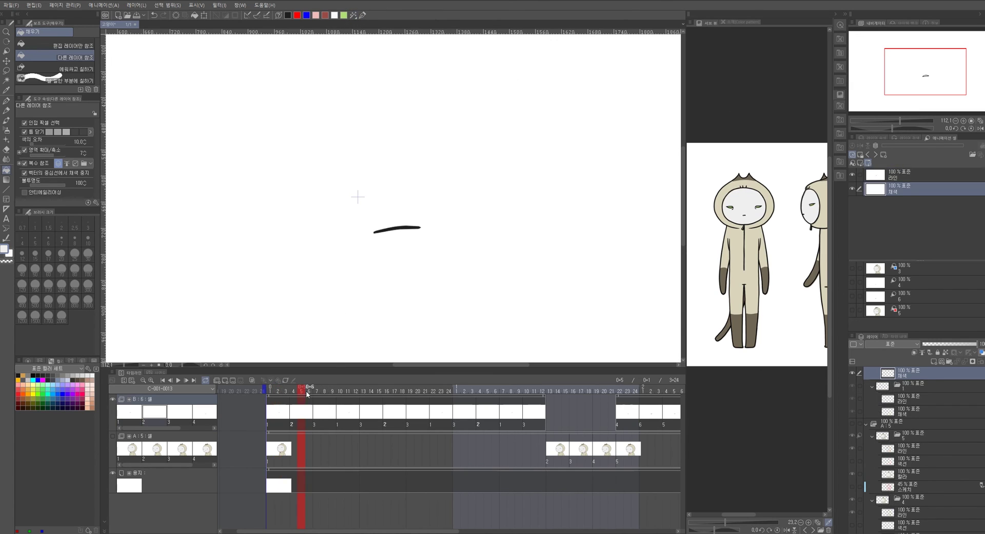
pyautogui.click(315, 15)
pyautogui.click(399, 227)
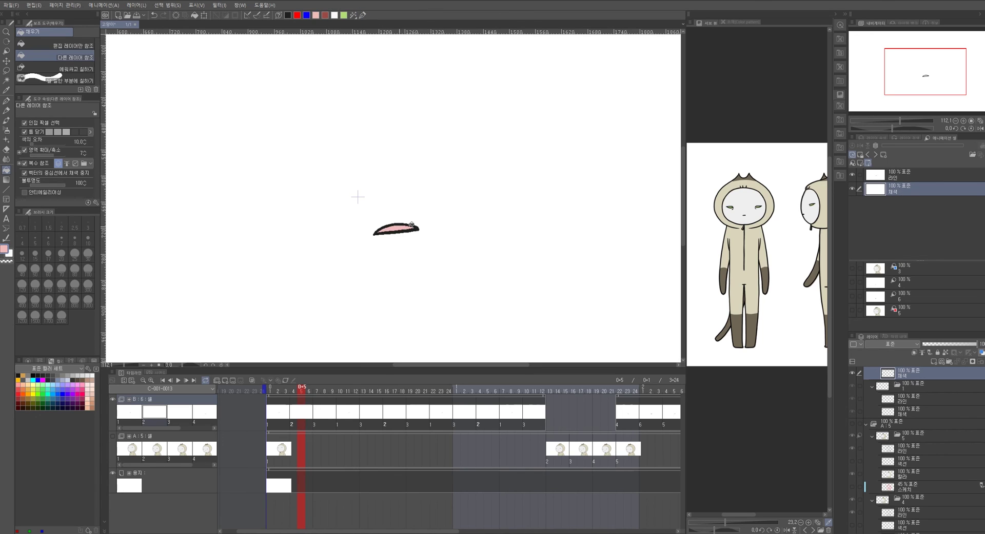
pyautogui.click(906, 175)
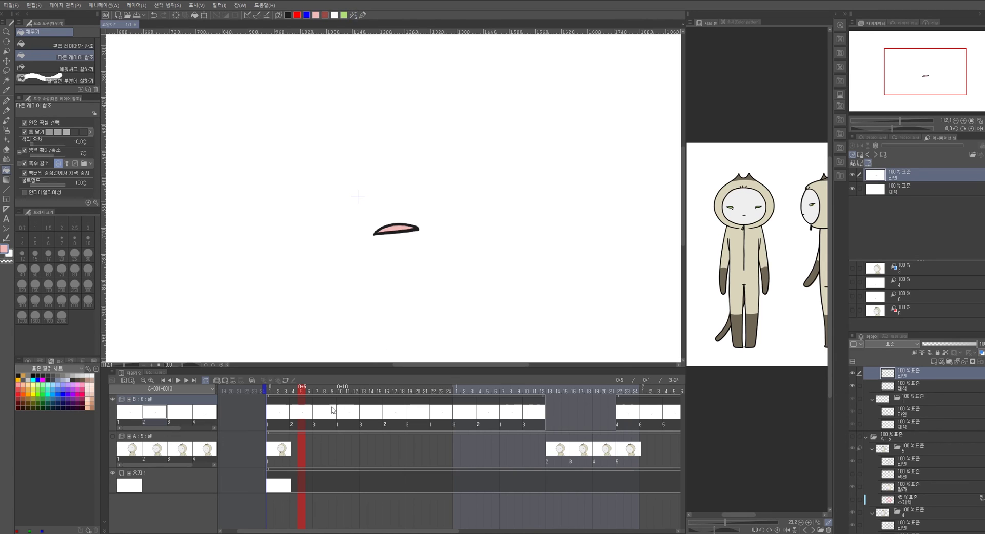
# Go to mouth cell 3 at frame 0+8, fill its narrow inner part dark red and the tongue pink, and select 라인
pyautogui.click(325, 392)
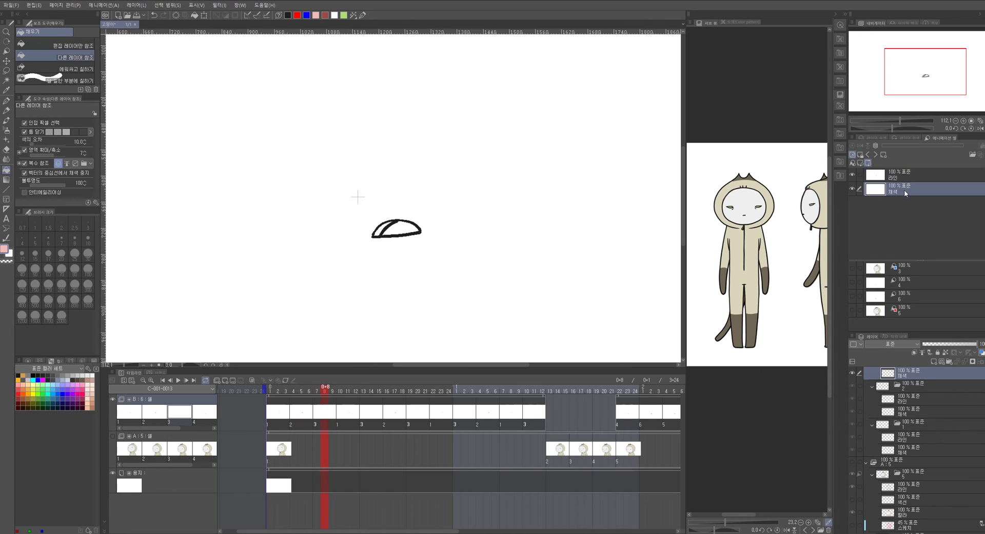
pyautogui.click(325, 15)
pyautogui.click(382, 229)
pyautogui.click(316, 14)
pyautogui.click(414, 227)
pyautogui.click(906, 174)
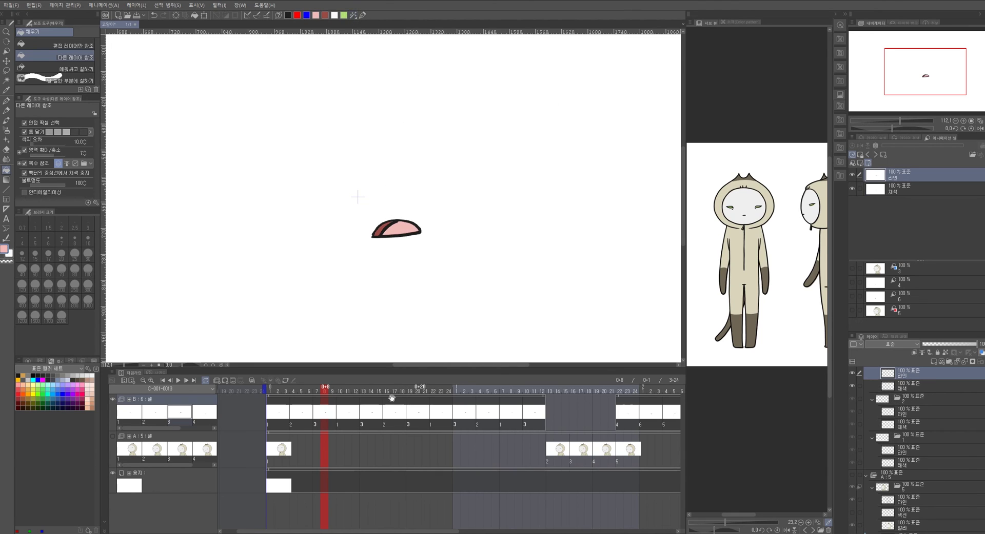
# Go to mouth cell 4 at frame 1+24 and on to mouth cell 5 at frame 2+5
pyautogui.hscroll(3, 515, 406)
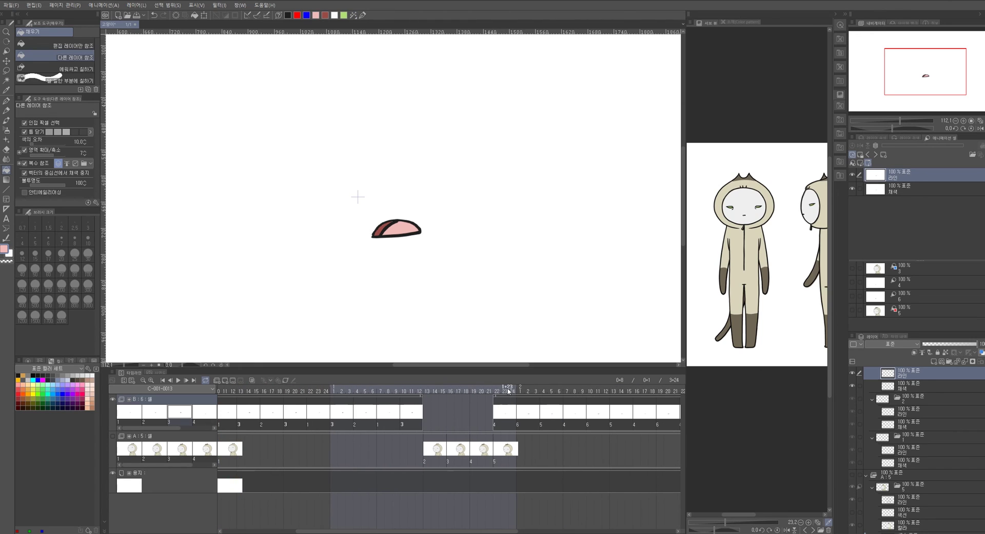
pyautogui.click(508, 391)
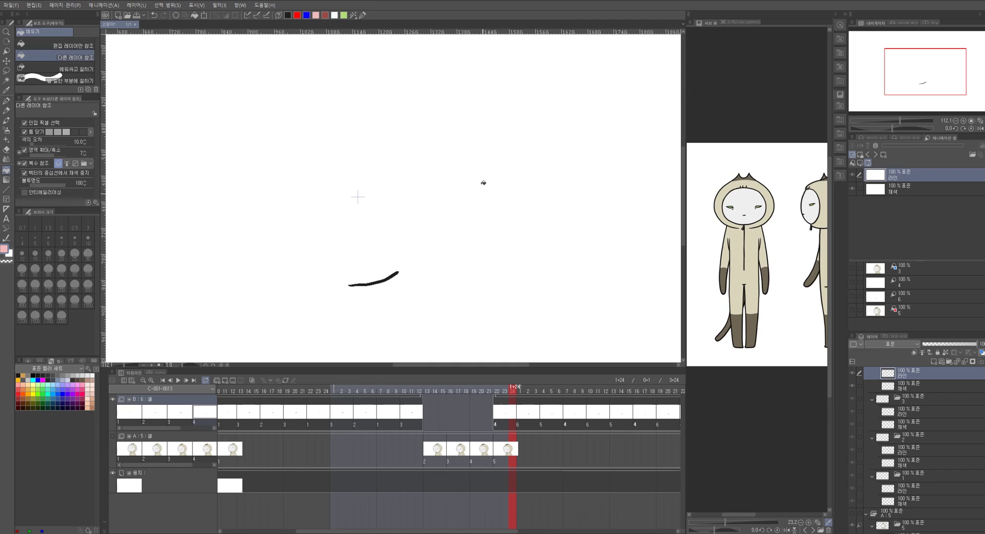
pyautogui.click(551, 391)
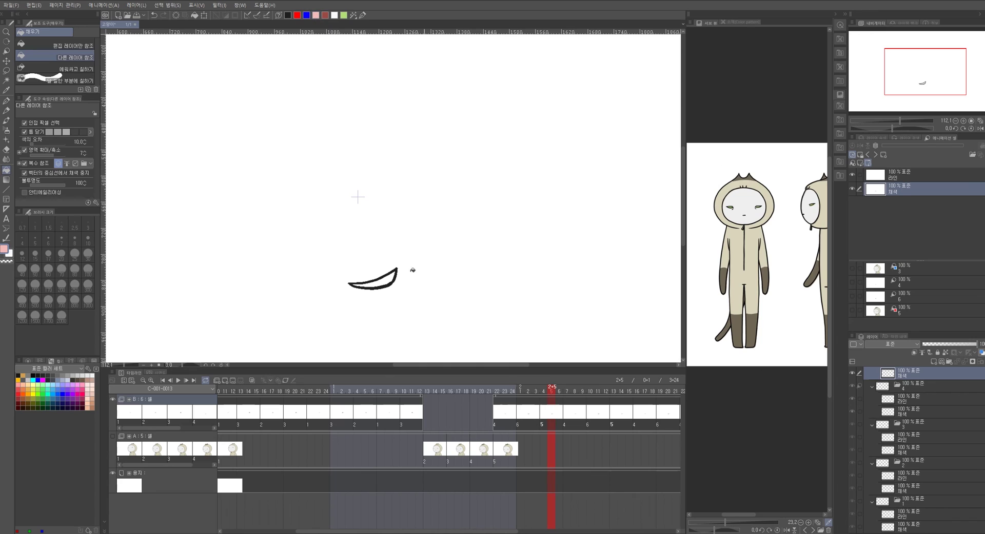
# Try to fill mouth cell 5 with pink on the 채색 layer
pyautogui.click(389, 279)
pyautogui.hotkey('ctrl', 'z')
pyautogui.click(393, 279)
pyautogui.hotkey('ctrl', 'z')
# Toggle the visibility of mouth cell 5's 라인 and 채색 layers to check which one holds the mouth outline
pyautogui.click(901, 177)
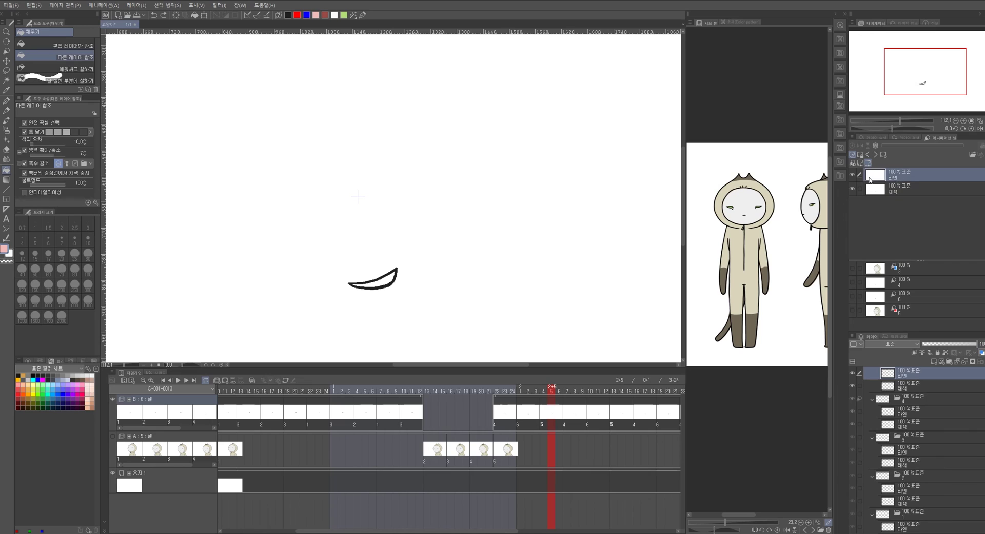
pyautogui.click(853, 175)
pyautogui.click(852, 190)
pyautogui.click(852, 189)
pyautogui.click(853, 175)
pyautogui.click(908, 191)
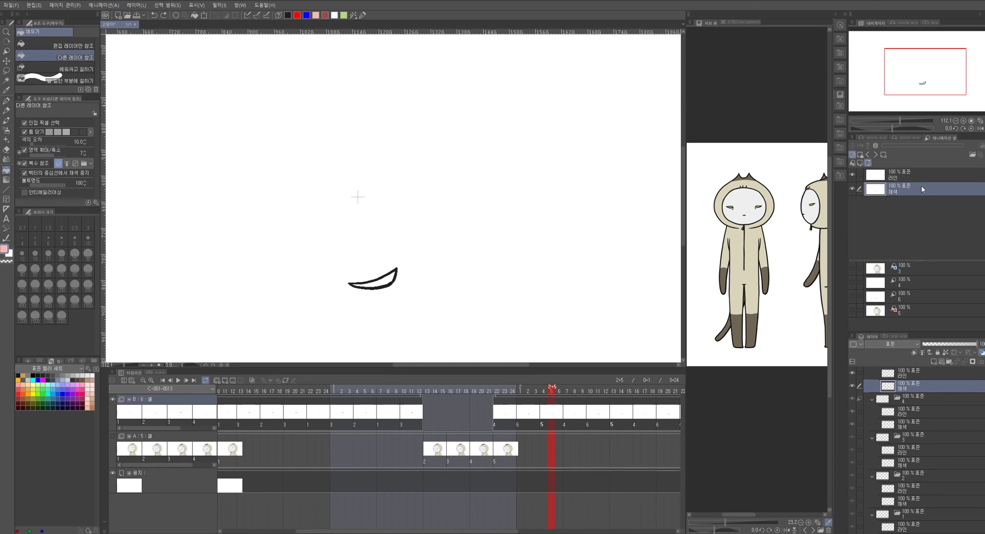
pyautogui.click(906, 178)
# Try to redraw the upper edge of cell 5's mouth outline in black with the G pen at size 15
pyautogui.scroll(3, 493, 288)
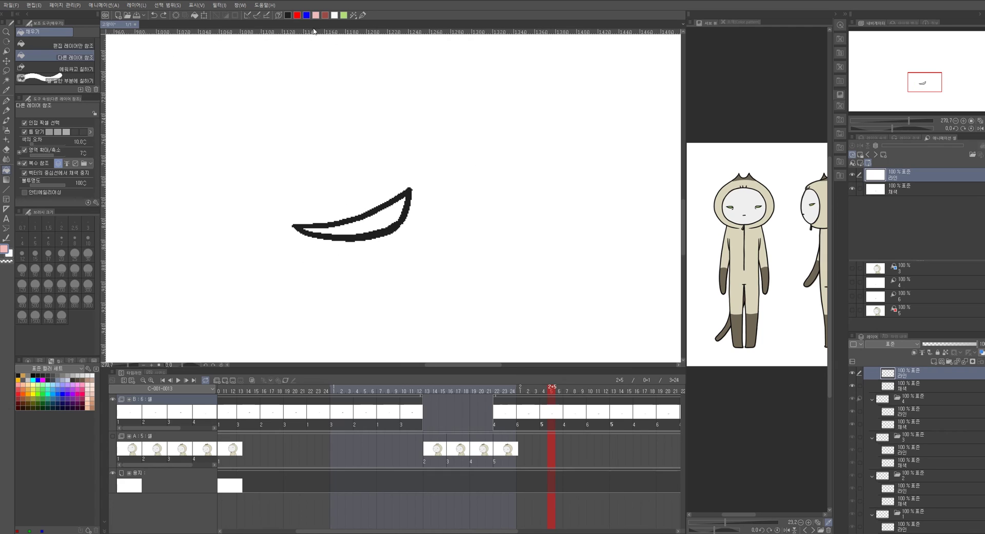
pyautogui.scroll(2, 411, 217)
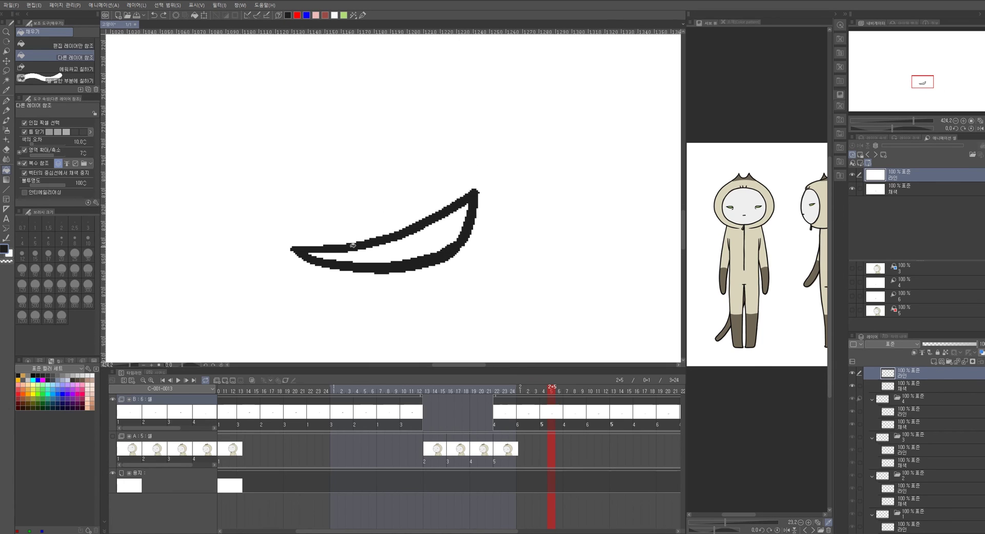
pyautogui.click(6, 101)
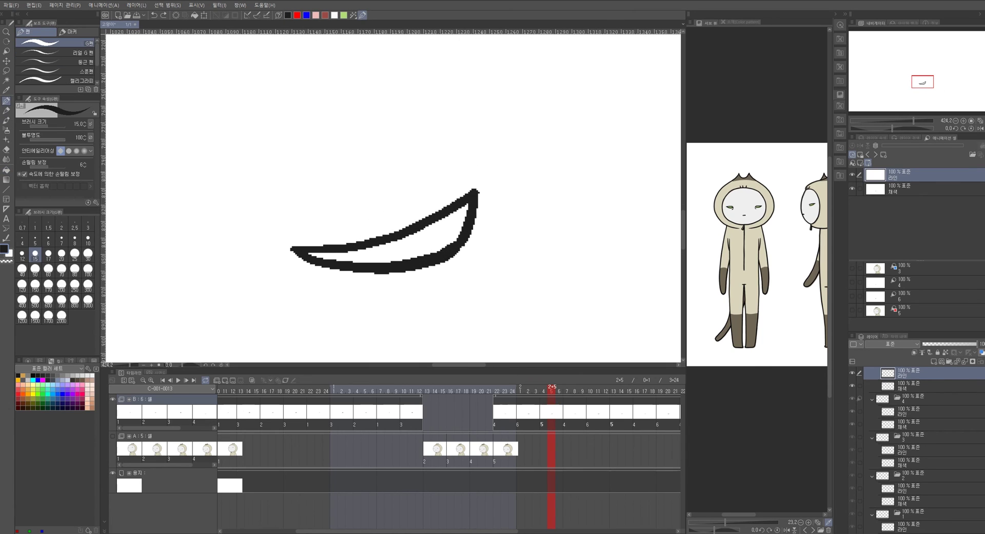
pyautogui.moveTo(304, 253)
pyautogui.mouseDown()
pyautogui.moveTo(459, 213)
pyautogui.moveTo(472, 194)
pyautogui.moveTo(323, 248)
pyautogui.moveTo(406, 225)
pyautogui.moveTo(469, 190)
pyautogui.moveTo(462, 234)
pyautogui.moveTo(302, 251)
pyautogui.moveTo(379, 266)
pyautogui.moveTo(444, 253)
pyautogui.moveTo(475, 203)
pyautogui.mouseUp()
pyautogui.hotkey('ctrl', 'z')
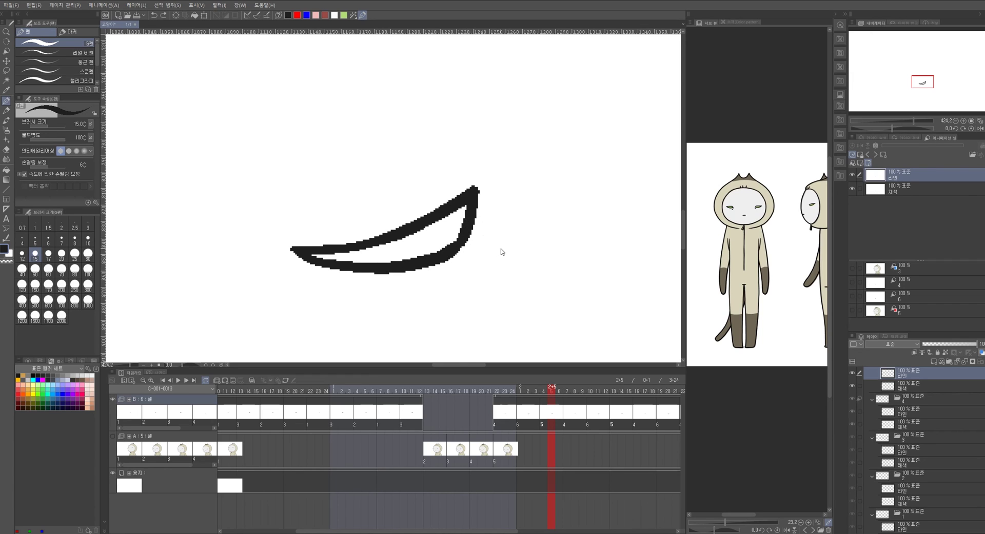
# Move mouth cell 5's 라인 layer below 채색, fill the mouth pink on it and select the 채색 layer
pyautogui.moveTo(893, 174); pyautogui.dragTo(893, 197)
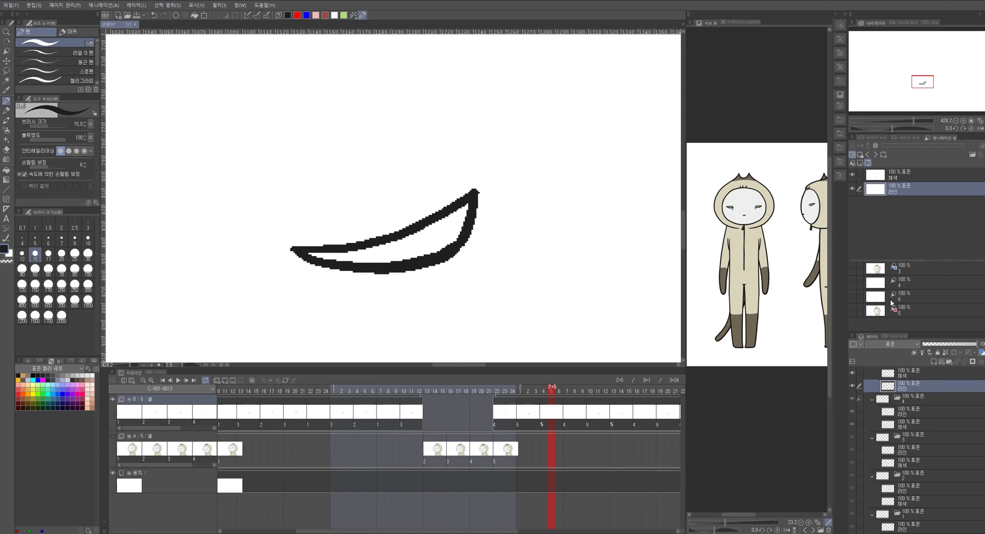
pyautogui.click(316, 15)
pyautogui.press('g')
pyautogui.click(435, 228)
pyautogui.scroll(-4, 494, 262)
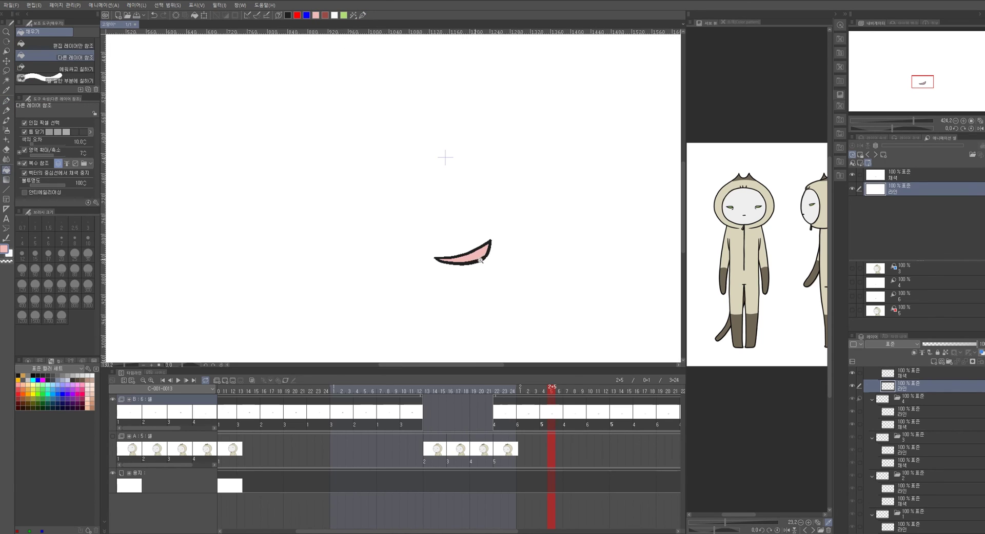
pyautogui.click(915, 176)
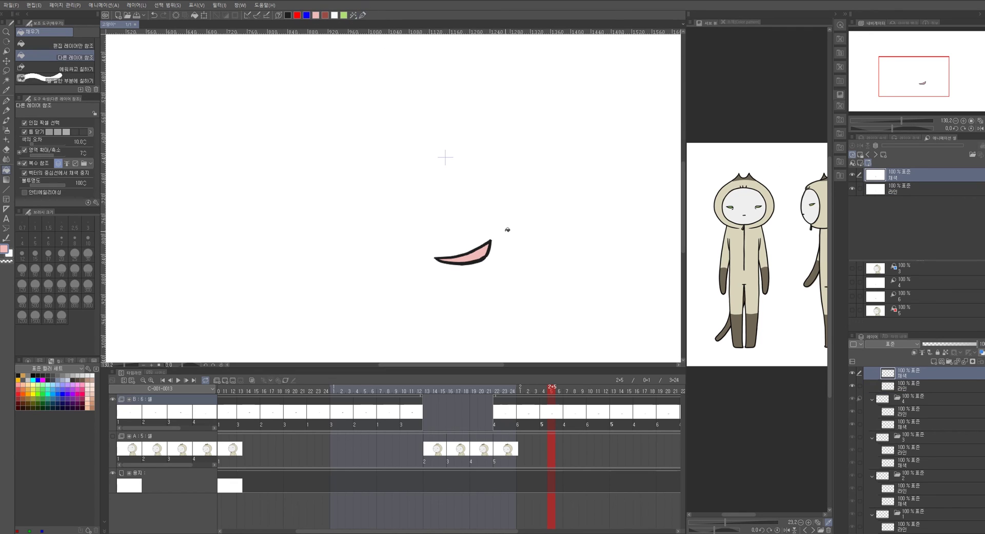
# Try to fill the small corner section of mouth cell 6 dark red on the 채색 layer
pyautogui.scroll(1, 508, 253)
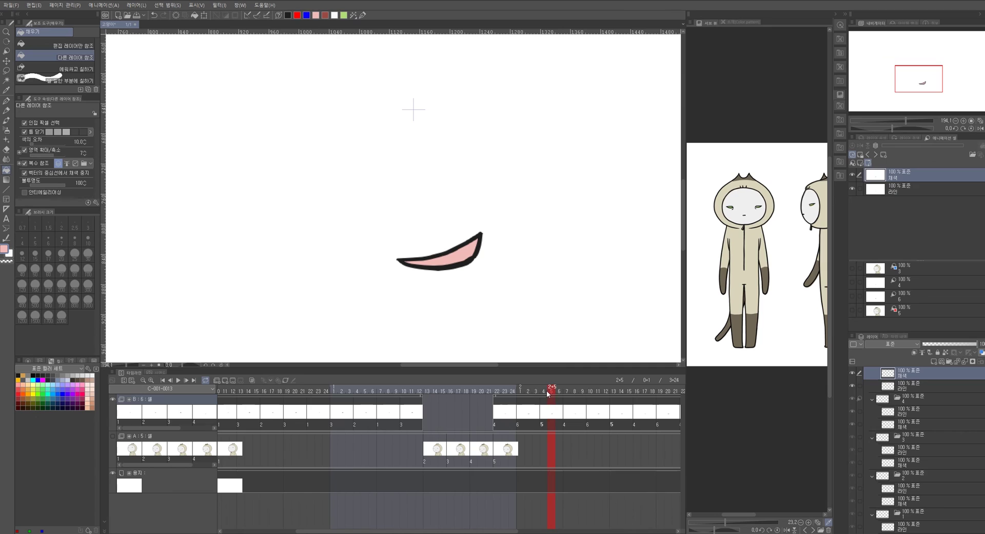
pyautogui.moveTo(548, 391); pyautogui.dragTo(529, 393)
pyautogui.scroll(2, 510, 287)
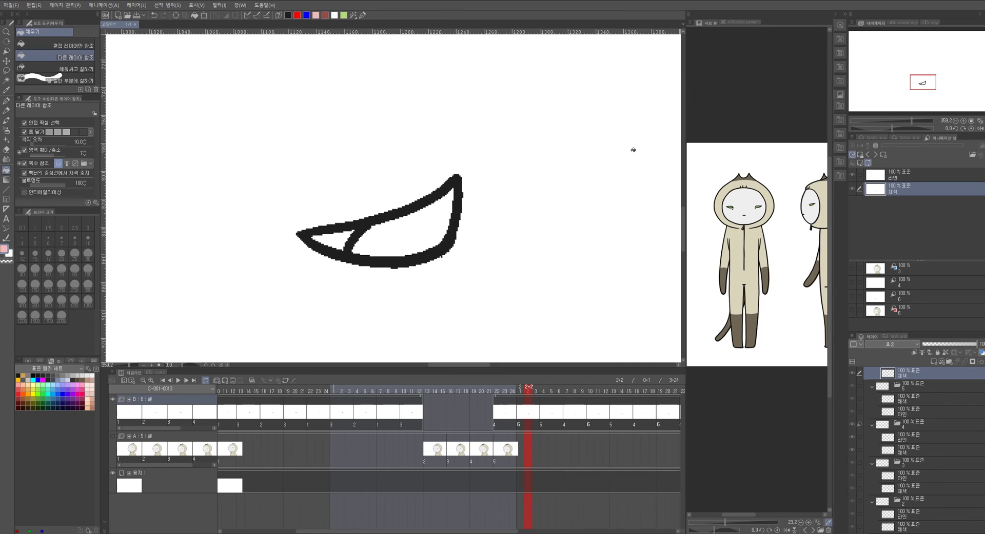
pyautogui.click(325, 15)
pyautogui.click(343, 237)
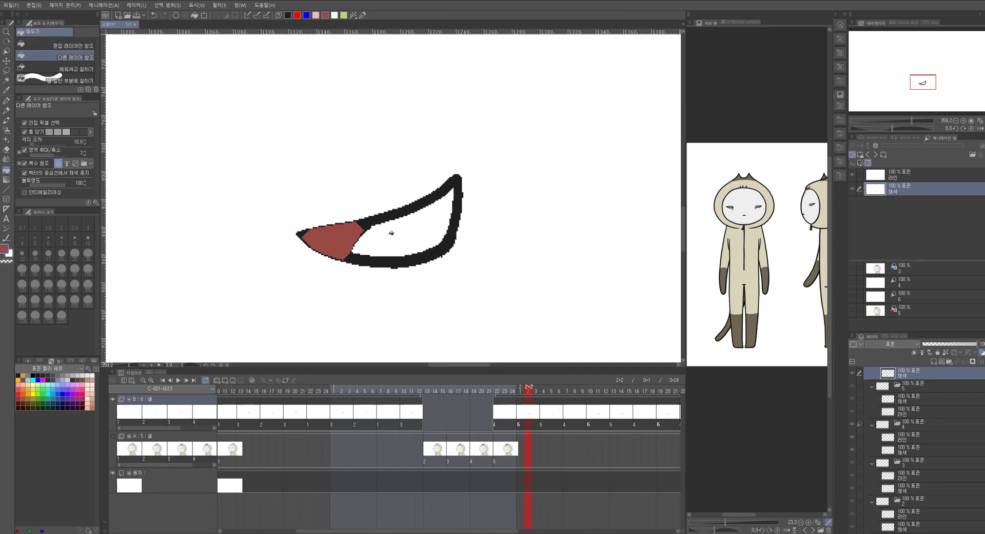
pyautogui.hotkey('ctrl', 'z')
# Move mouth cell 6's 라인 layer below 채색 and fill its small section dark red and its large section pink
pyautogui.click(902, 175)
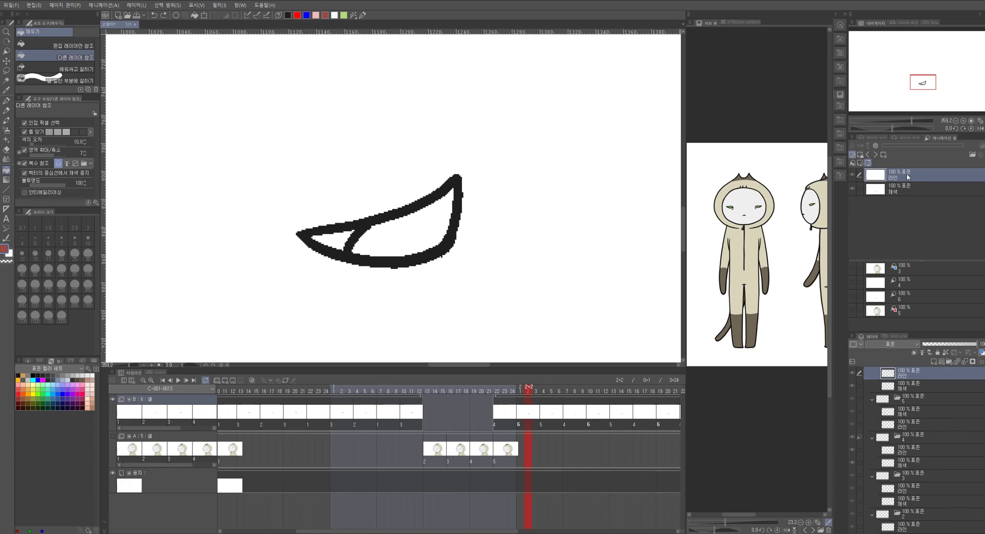
pyautogui.moveTo(906, 177); pyautogui.dragTo(918, 189)
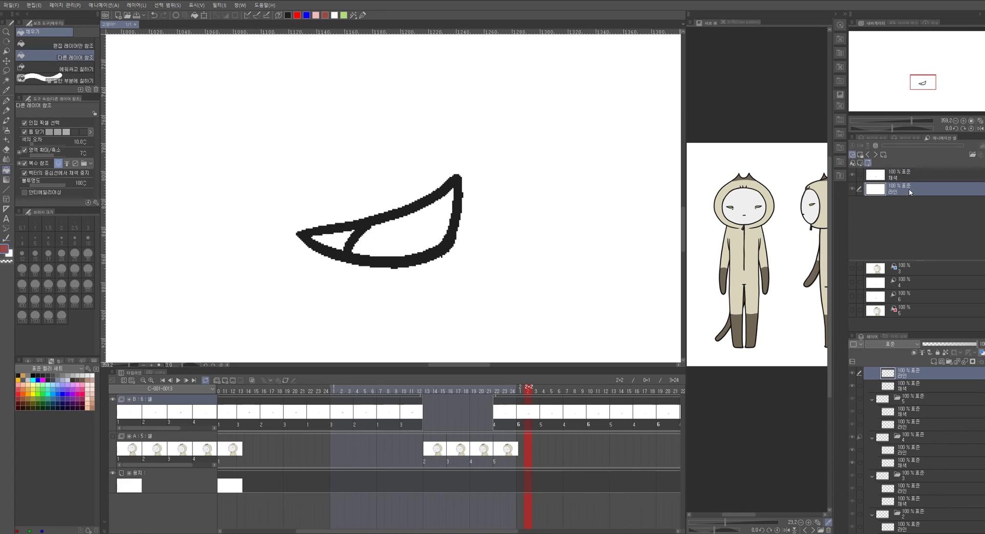
pyautogui.click(343, 237)
pyautogui.click(316, 15)
pyautogui.click(410, 220)
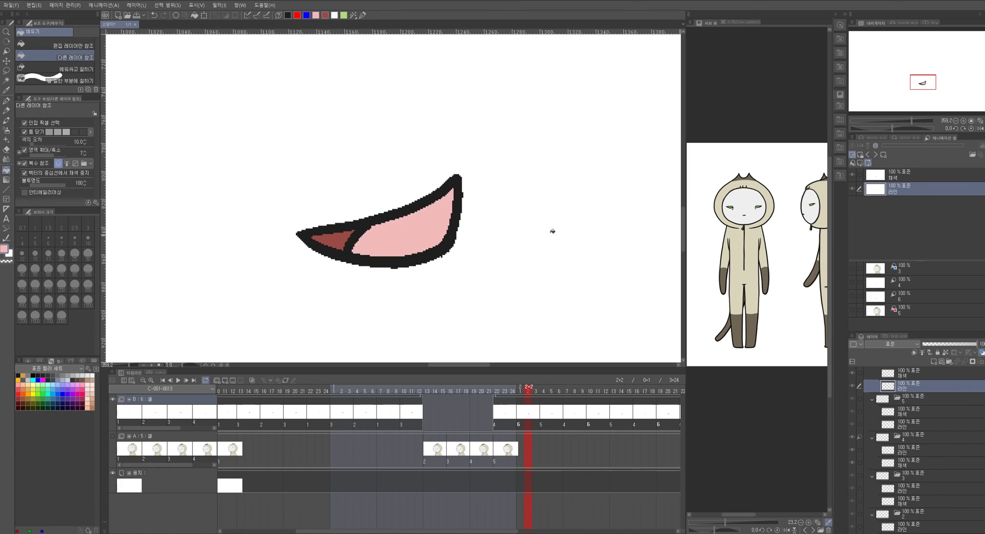
pyautogui.click(918, 177)
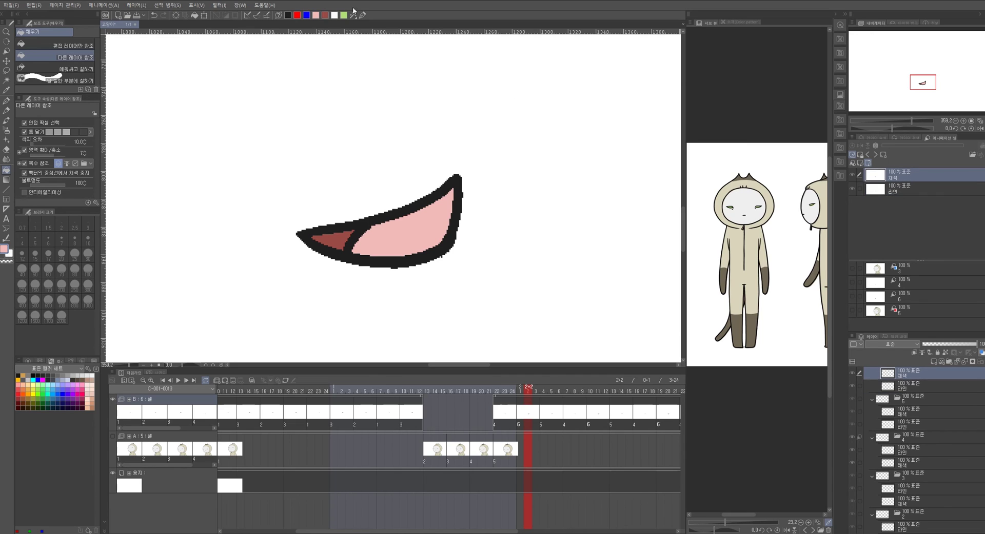
# Play back the animation with the full character in view to check the coloured mouth and head-turn cells
pyautogui.click(552, 387)
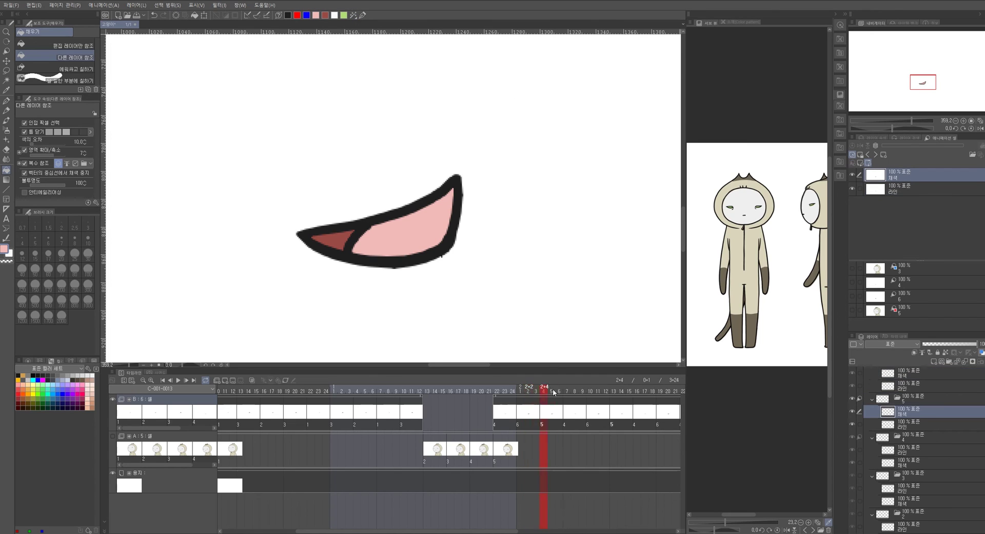
pyautogui.click(496, 388)
pyautogui.scroll(-6, 503, 314)
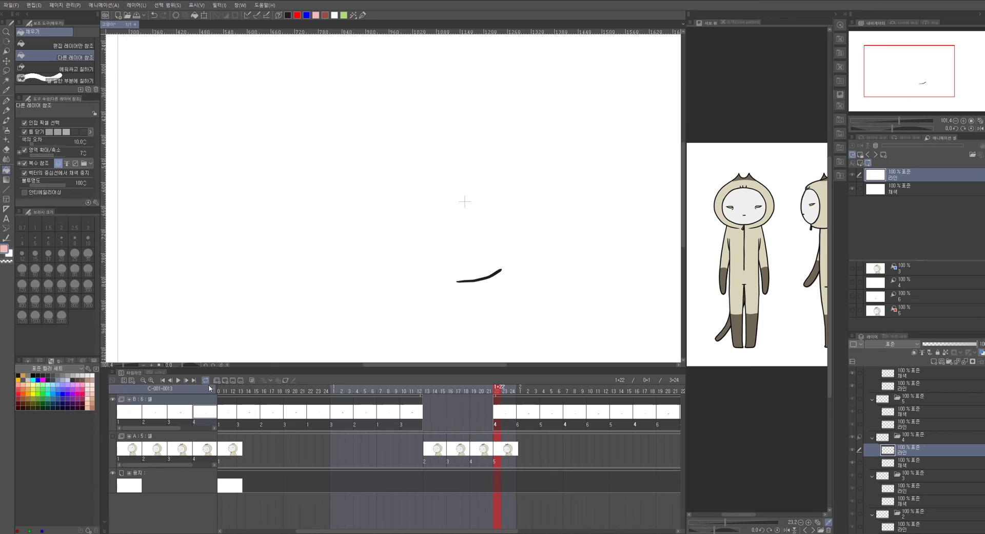
pyautogui.click(179, 380)
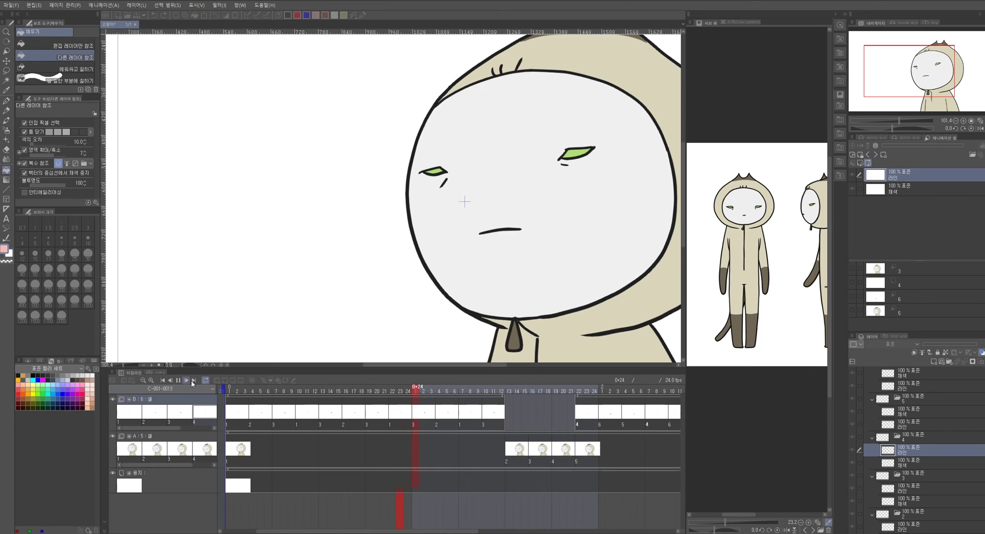
pyautogui.scroll(-5, 566, 296)
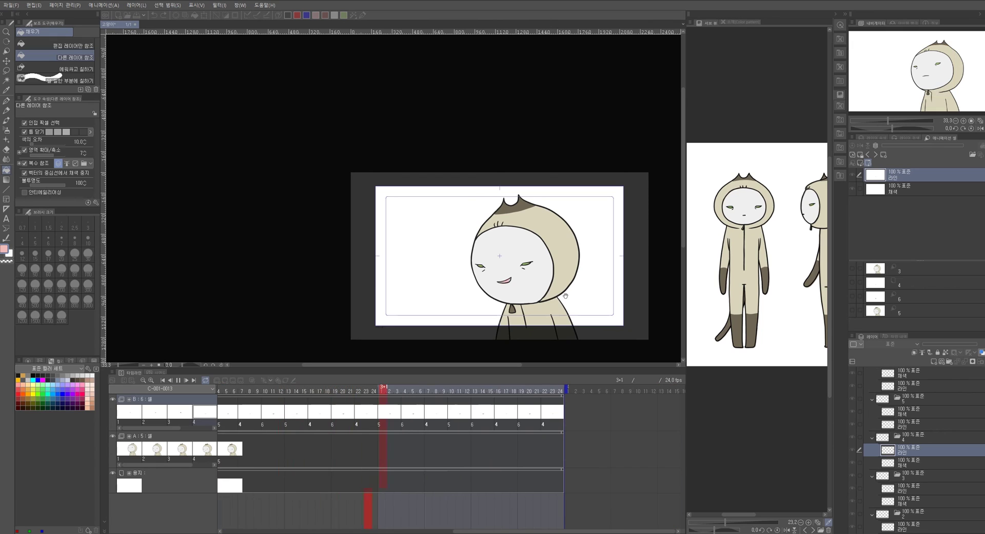
pyautogui.scroll(3, 565, 296)
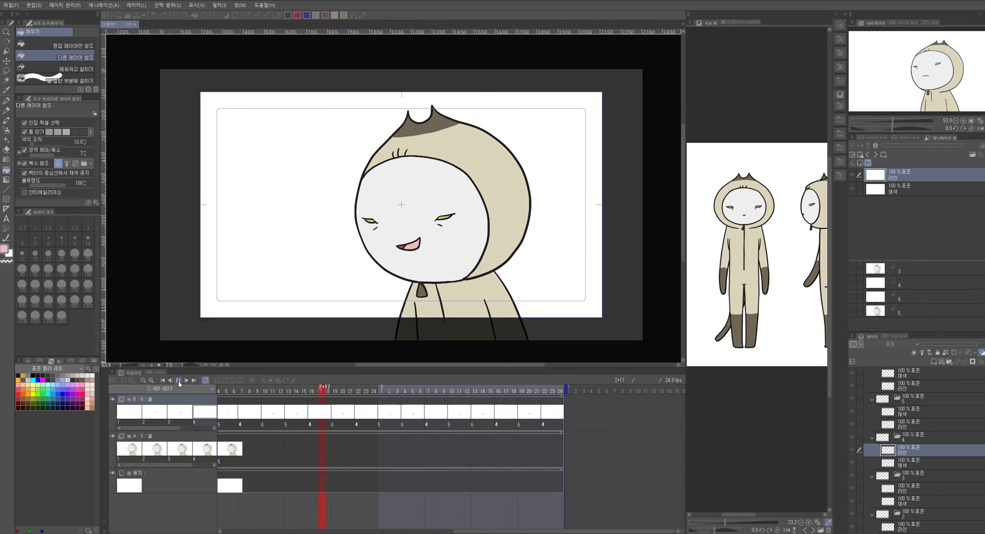
pyautogui.click(179, 384)
# Apply the timeline's time sheet information to a Toei Animation Digital Exposure Sheet file named 애니메이션5, saved on the desktop
pyautogui.moveTo(464, 532); pyautogui.dragTo(233, 532)
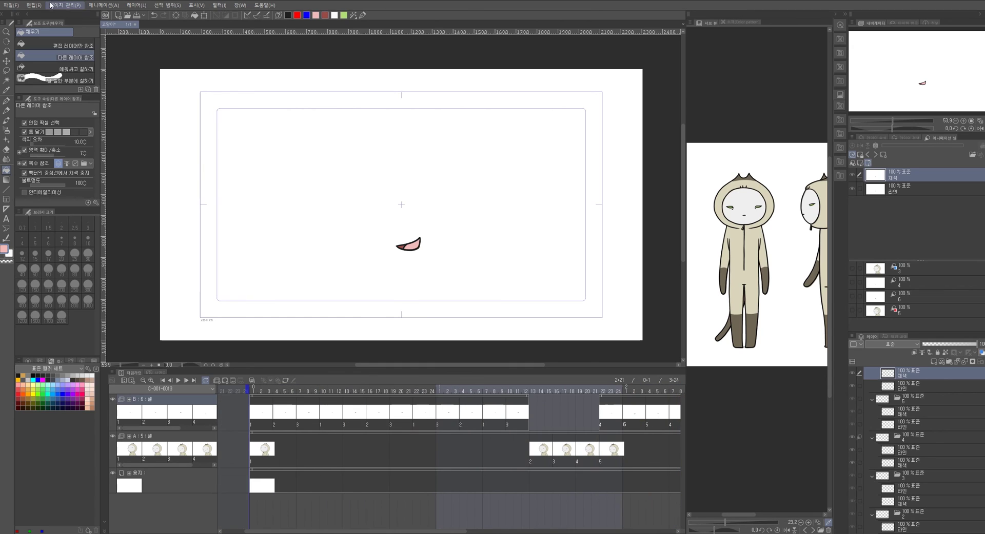
pyautogui.click(104, 6)
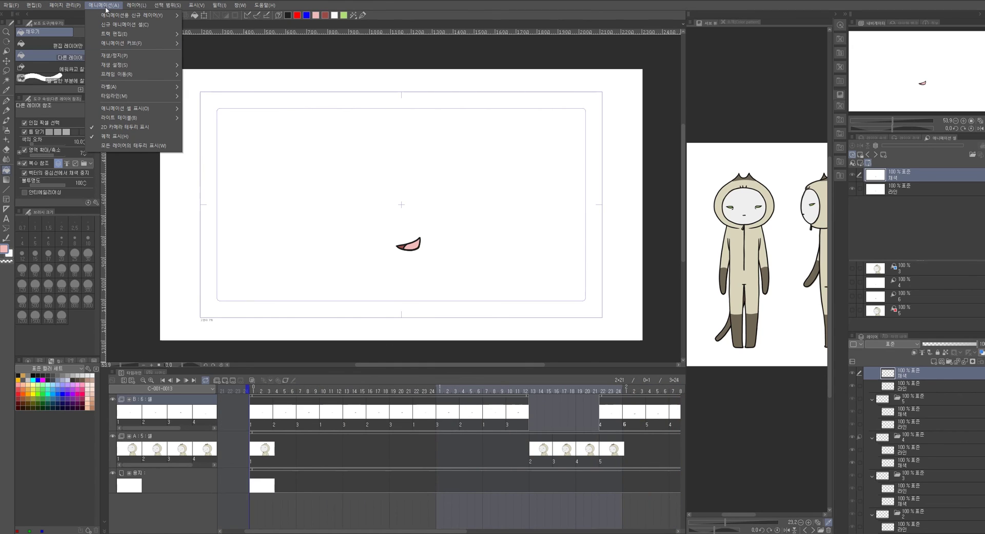
pyautogui.moveTo(138, 97)
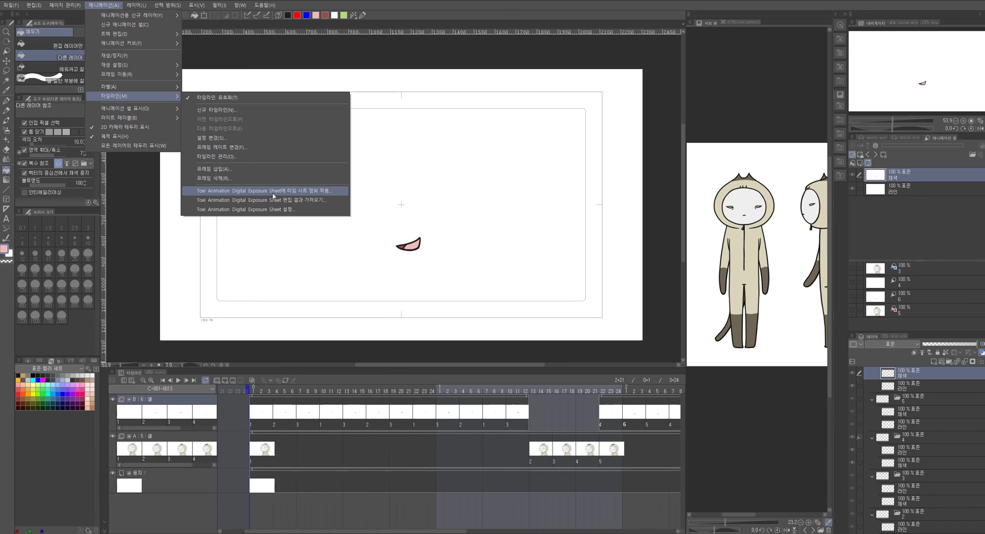
pyautogui.click(306, 191)
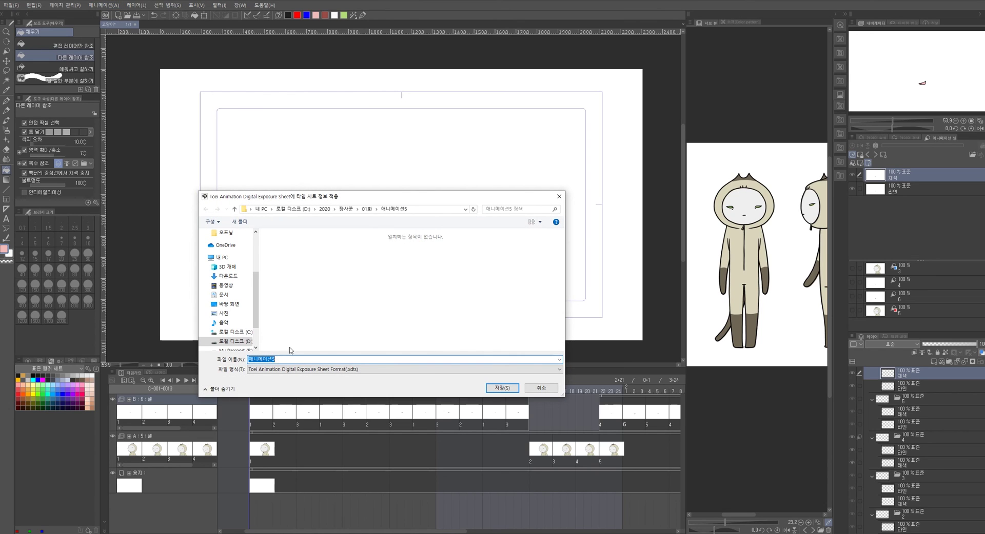
pyautogui.scroll(3, 226, 252)
pyautogui.click(226, 249)
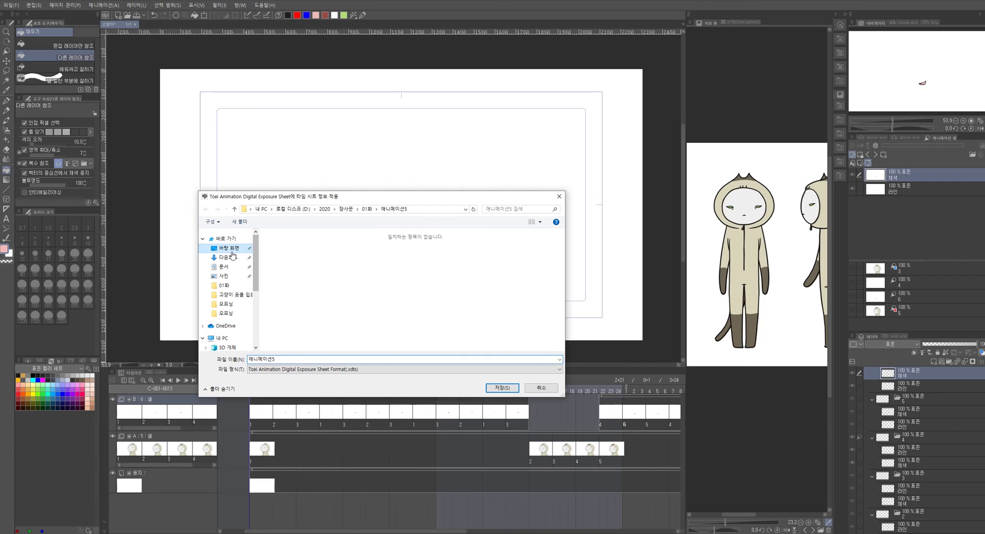
pyautogui.click(505, 388)
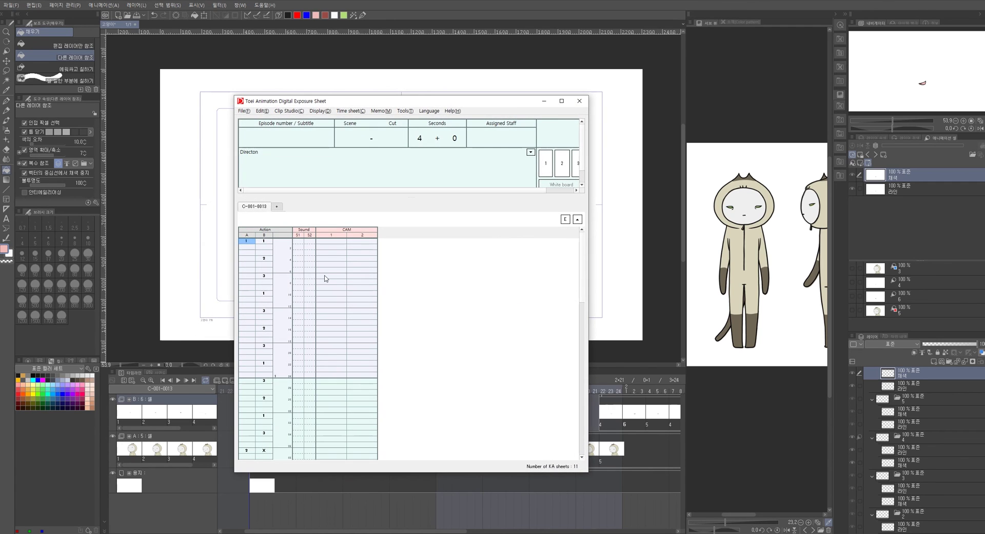
# Examine the exposure sheet's A and B action columns, especially the frames of the head turn, and close the sheet
pyautogui.scroll(-3, 582, 308)
pyautogui.scroll(2, 583, 309)
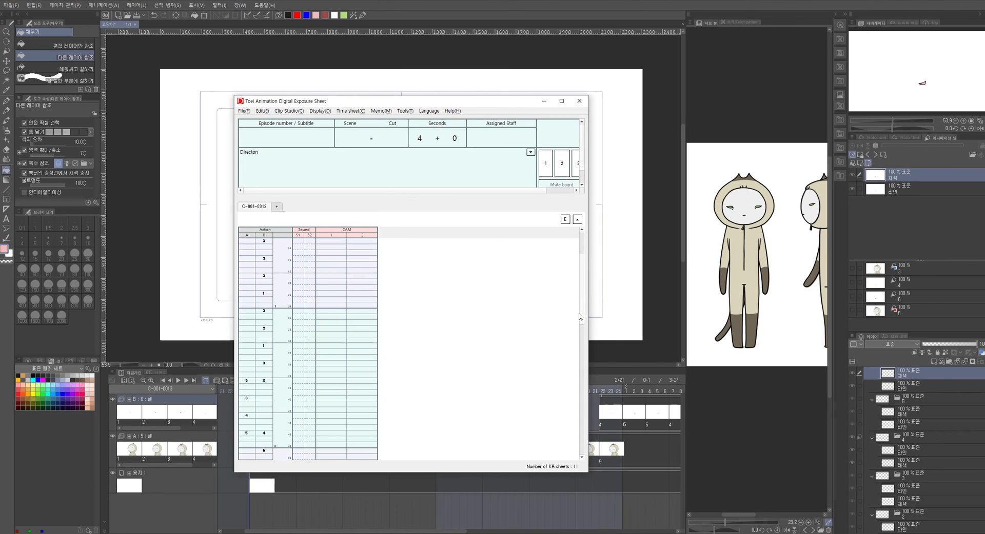
pyautogui.scroll(-5, 575, 307)
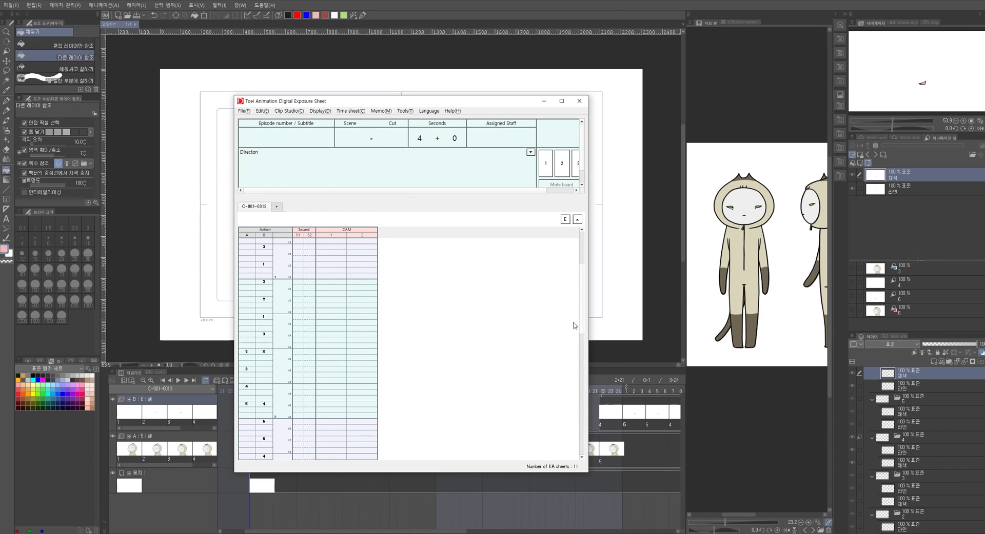
pyautogui.scroll(-4, 564, 331)
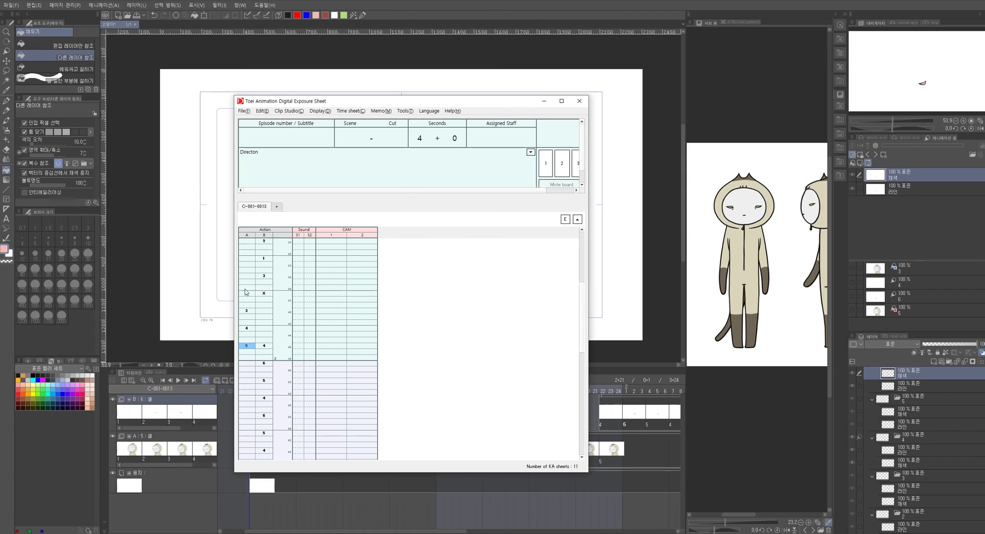
pyautogui.moveTo(249, 293)
pyautogui.mouseDown()
pyautogui.moveTo(248, 335)
pyautogui.moveTo(249, 305)
pyautogui.mouseUp()
pyautogui.moveTo(249, 305); pyautogui.dragTo(249, 339)
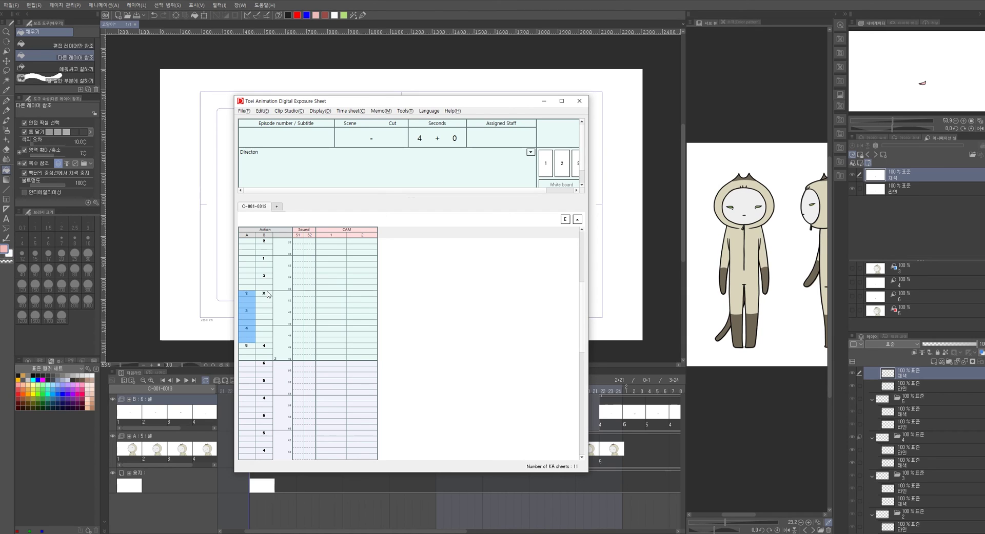
pyautogui.moveTo(268, 297); pyautogui.dragTo(269, 341)
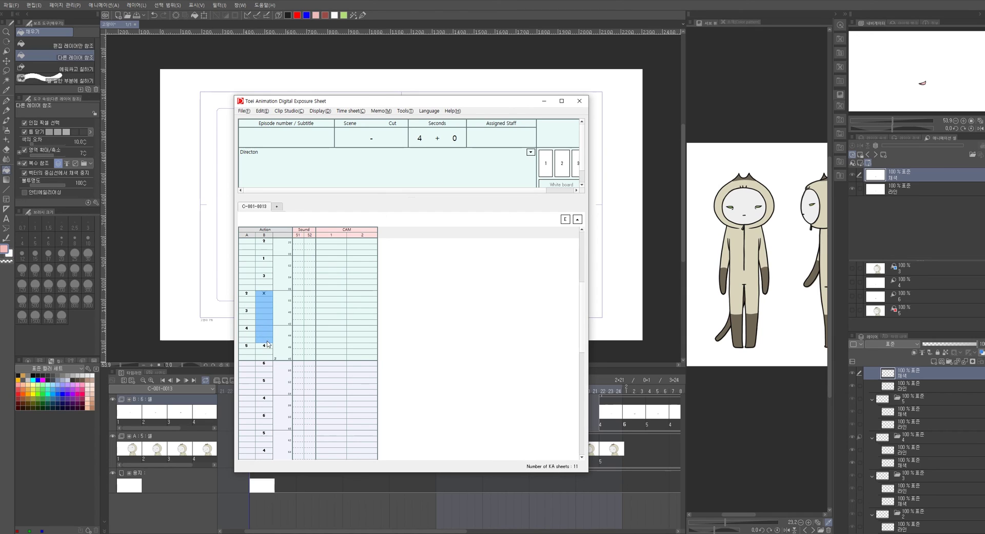
pyautogui.moveTo(250, 295); pyautogui.dragTo(264, 339)
pyautogui.click(579, 102)
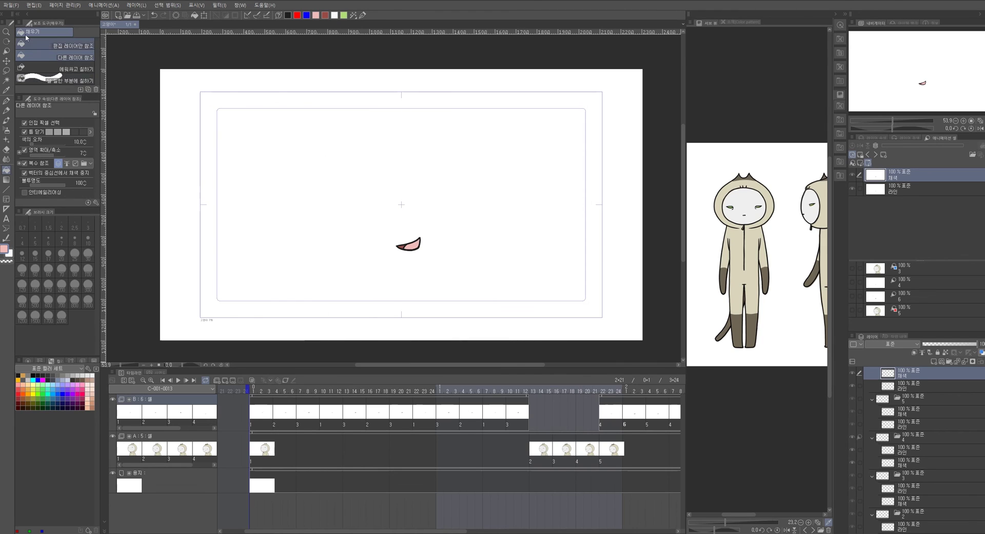
# Export the animation to the desktop as MP4 file 001 at 1920 × 1080, 30 fps, with the 2D camera applied
pyautogui.click(11, 6)
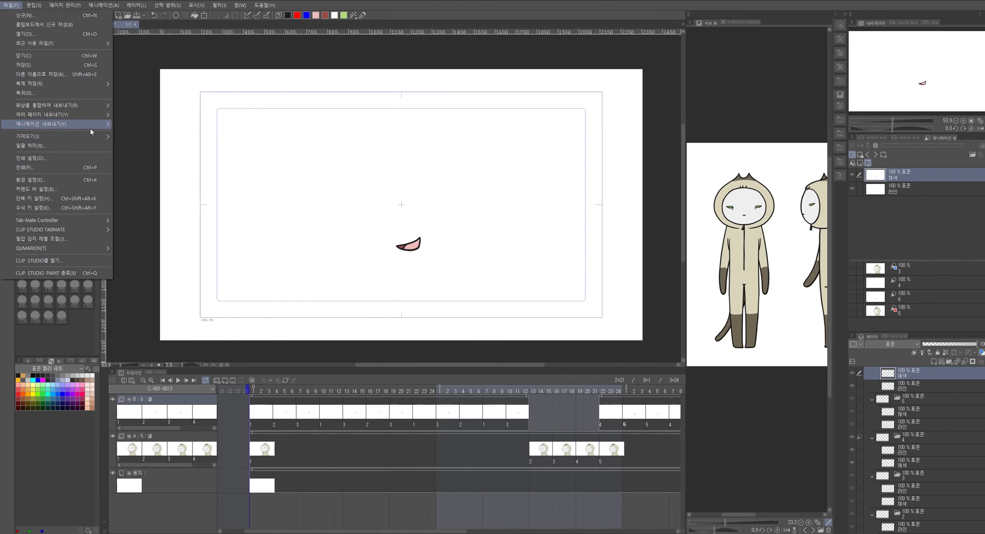
pyautogui.moveTo(91, 132)
pyautogui.click(195, 150)
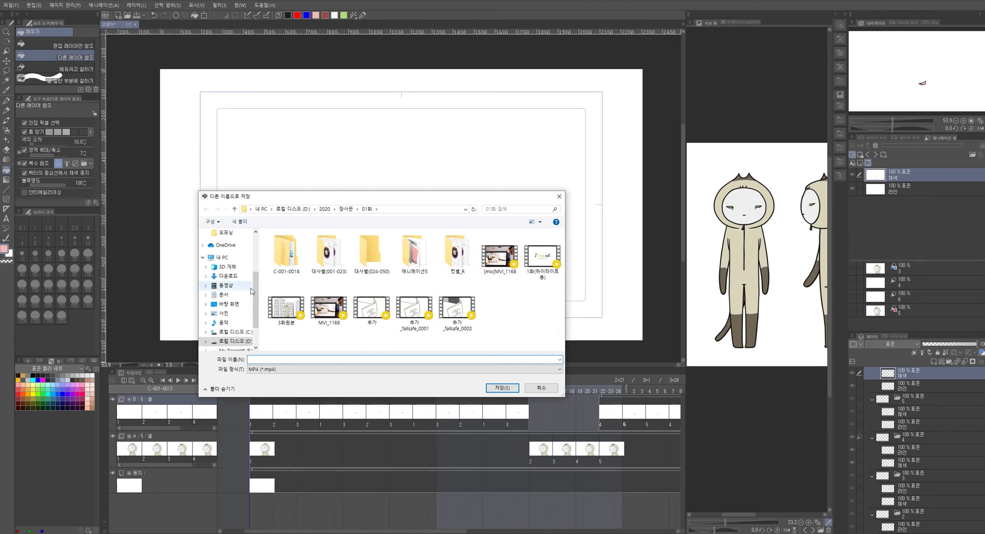
pyautogui.scroll(3, 250, 291)
pyautogui.click(229, 248)
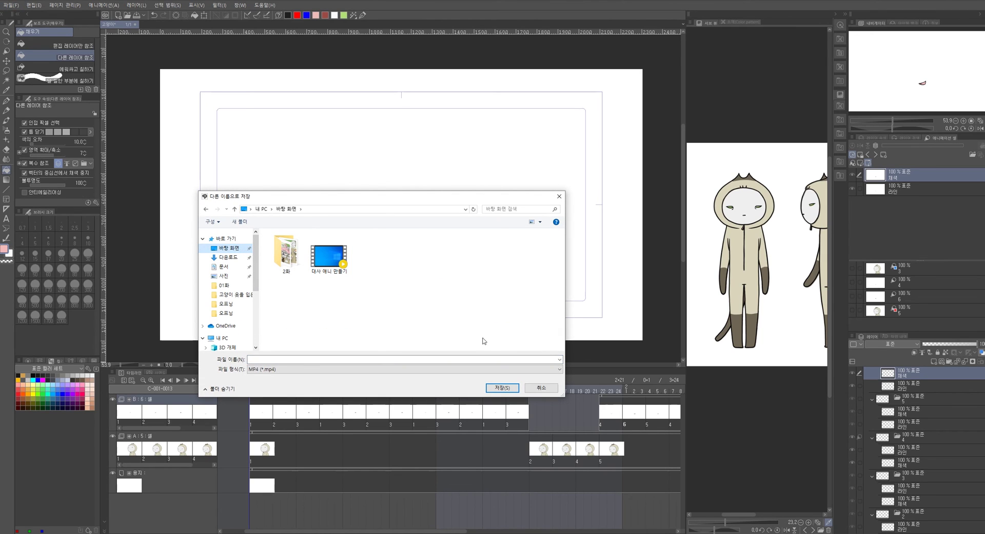
pyautogui.click(371, 359)
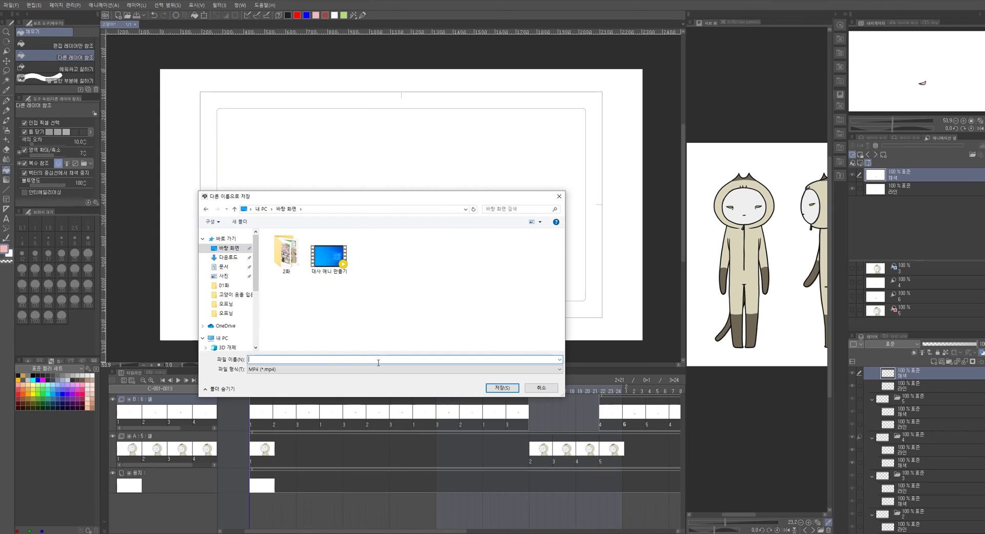
pyautogui.write('001')
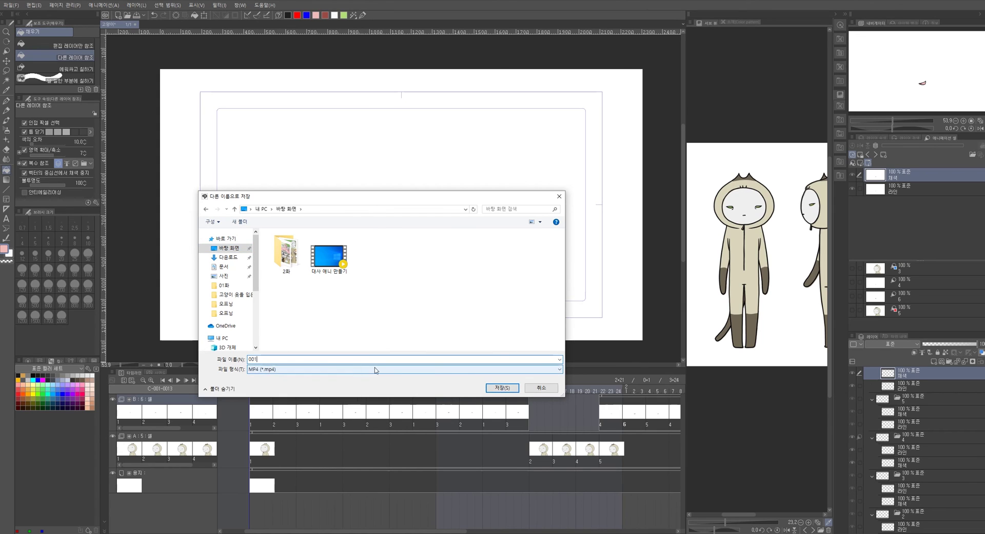
pyautogui.click(508, 386)
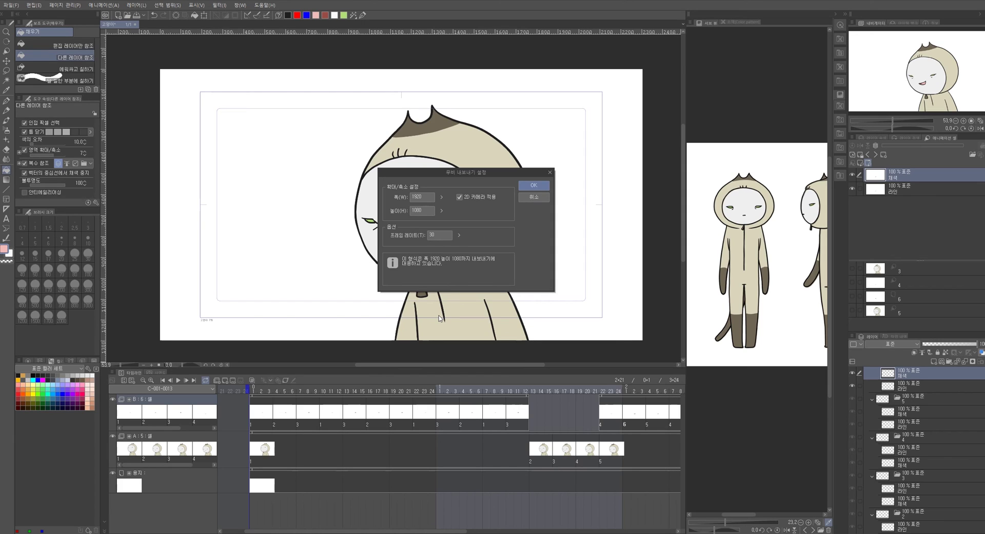
pyautogui.click(541, 187)
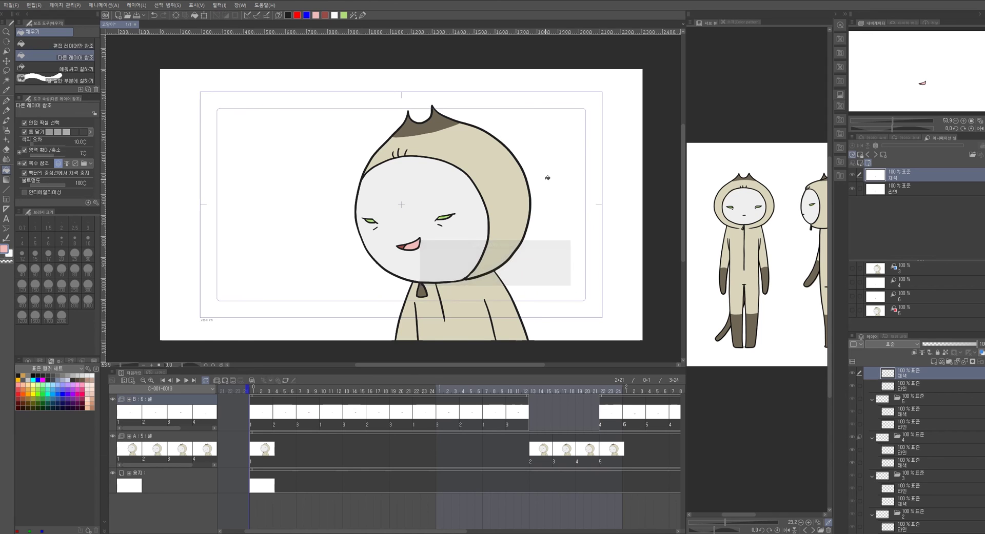
# Switch to the desktop, play the exported 001.mp4 in the video player and close the player
pyautogui.click(976, 2)
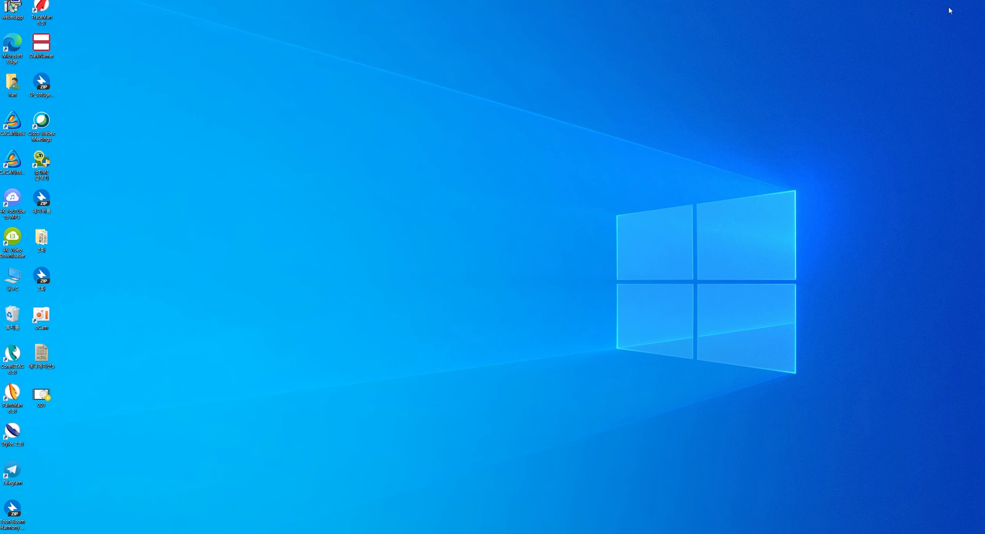
pyautogui.click(44, 398)
pyautogui.doubleClick(43, 398)
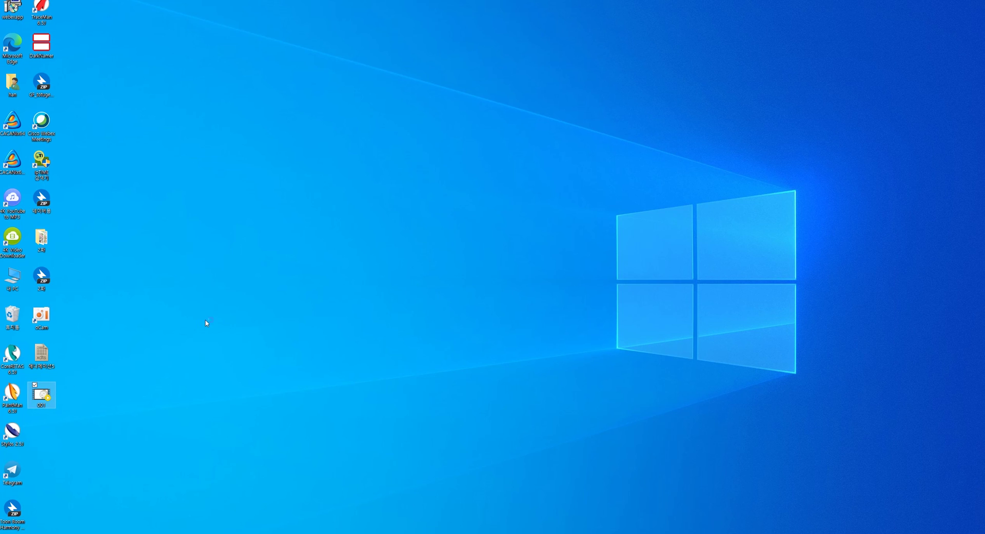
pyautogui.moveTo(639, 121); pyautogui.dragTo(388, 166)
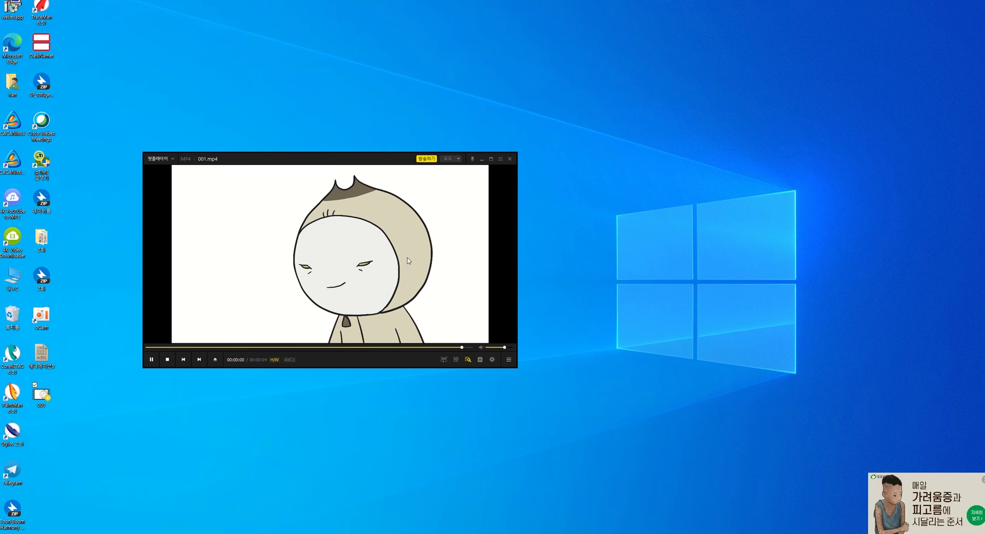
pyautogui.click(510, 159)
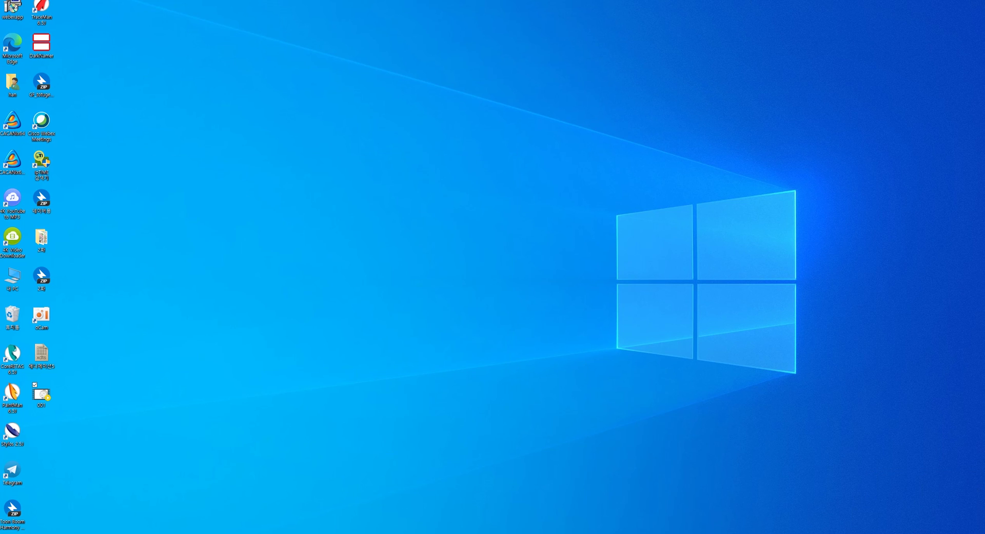